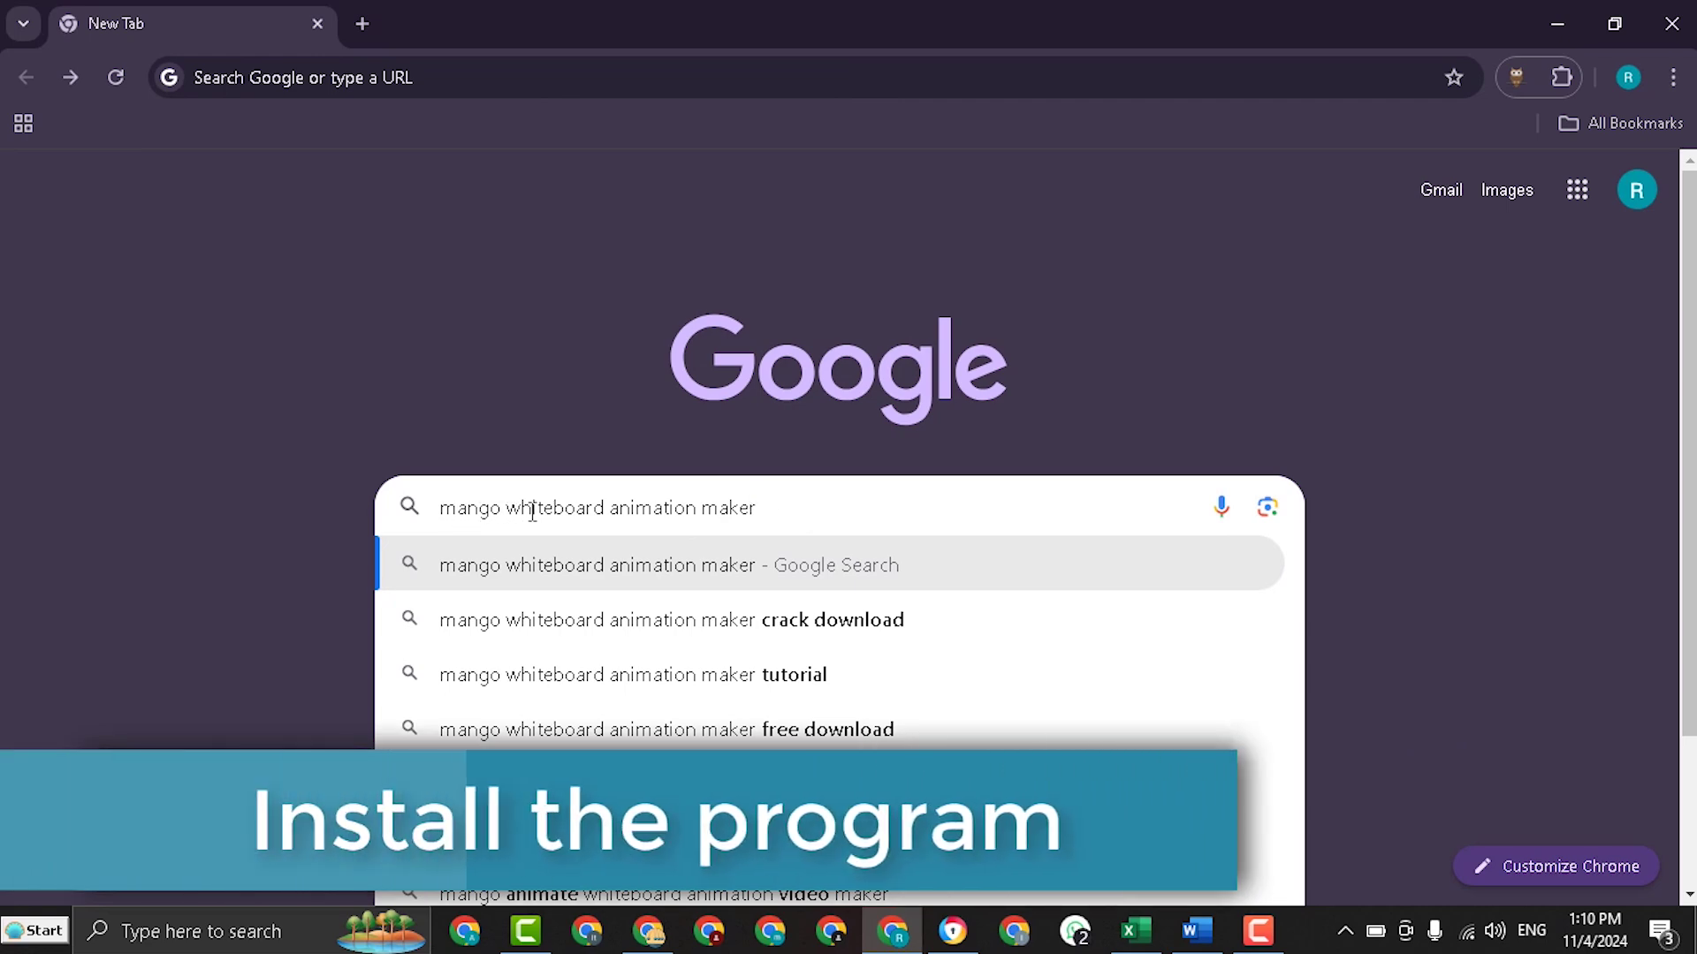
Search for the app and open the Mango Animate Whiteboard Animation Video Maker product page.
{"action": "key", "text": "Return"}
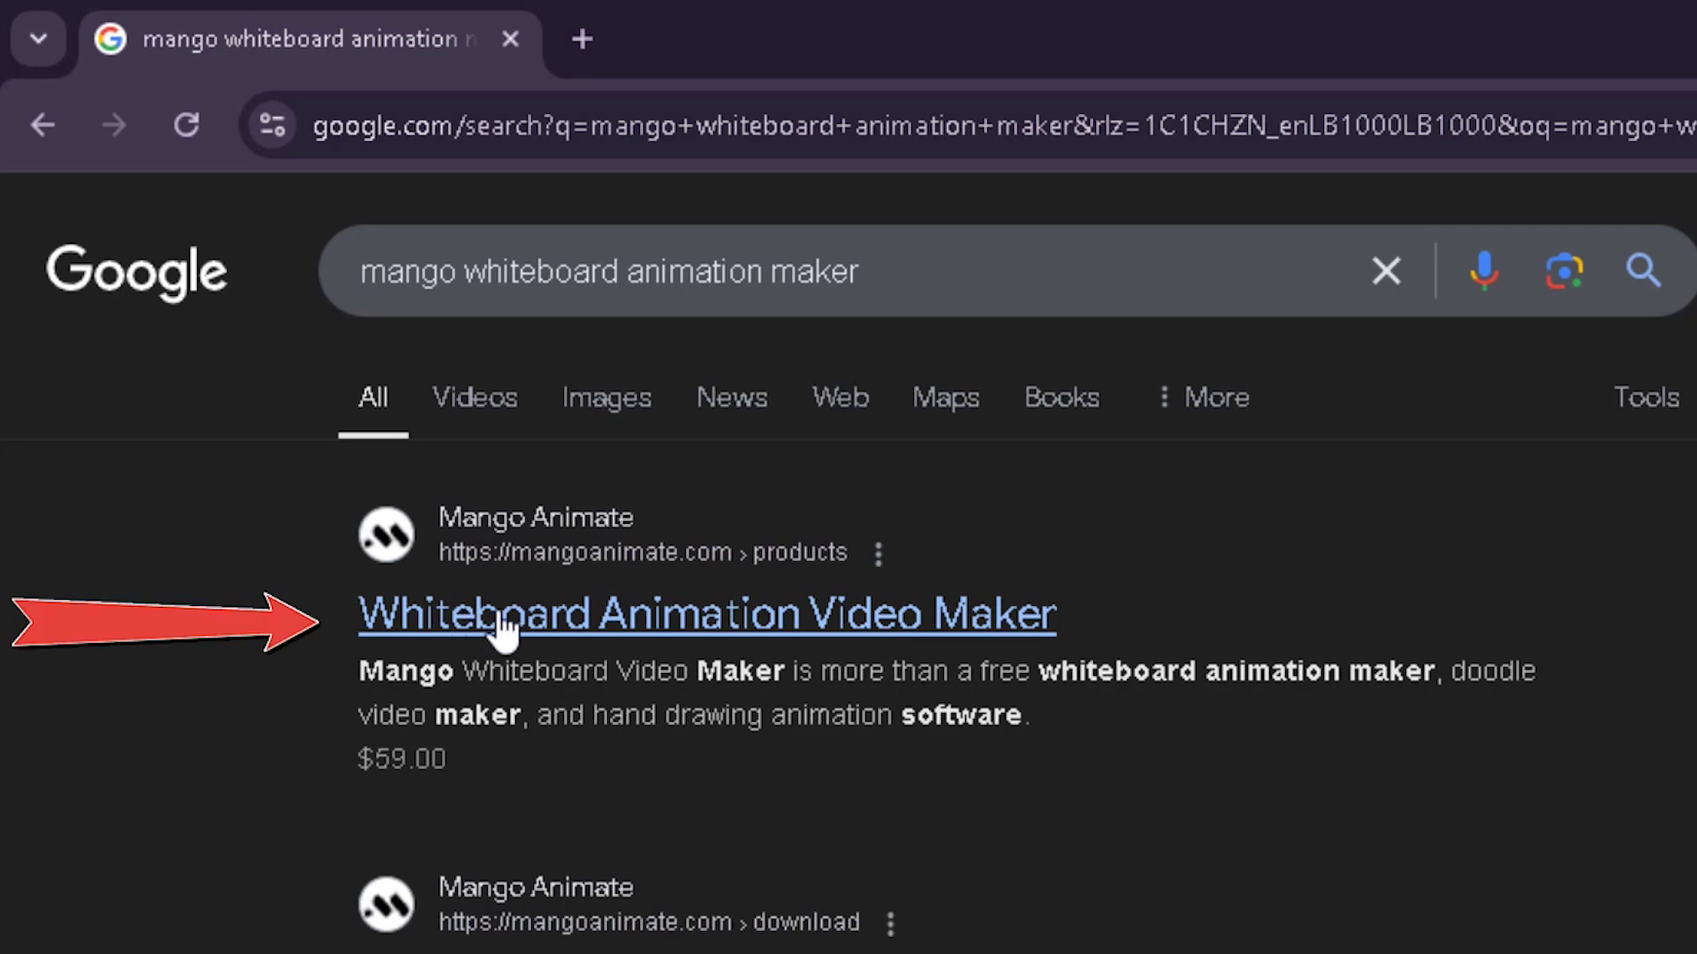
{"action": "left_click", "coordinate": [505, 623]}
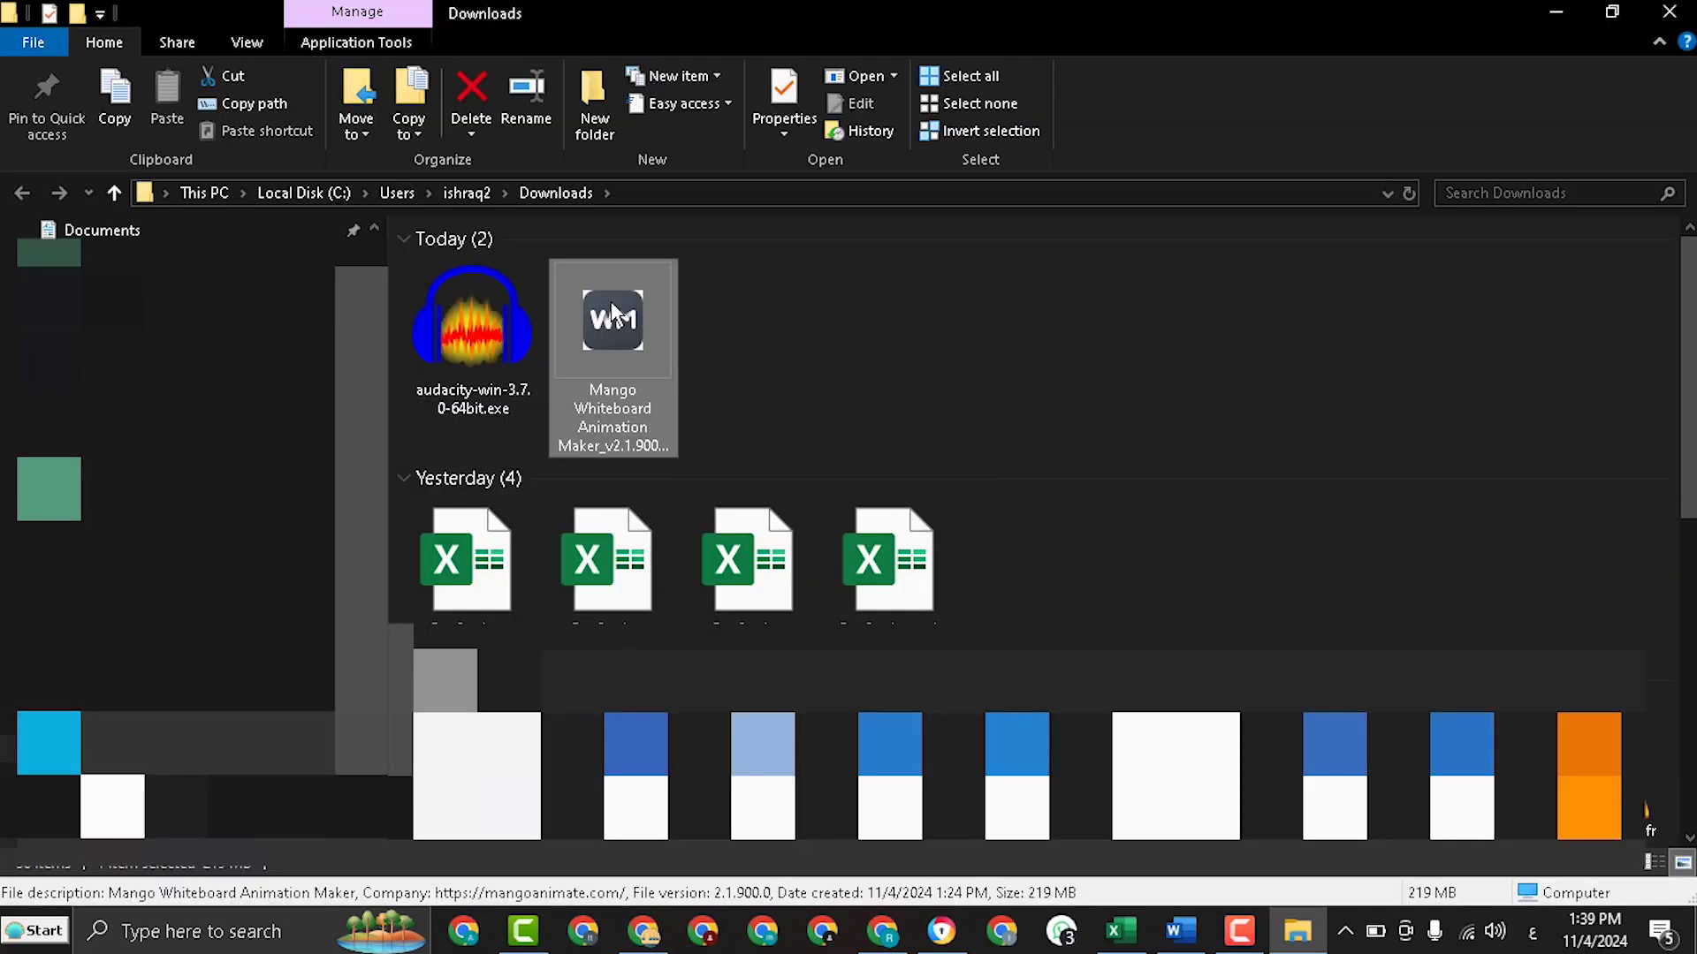
Run the installer as administrator, install with default folder and shortcuts, and launch the app.
{"action": "right_click", "coordinate": [614, 314]}
{"action": "left_click", "coordinate": [684, 238]}
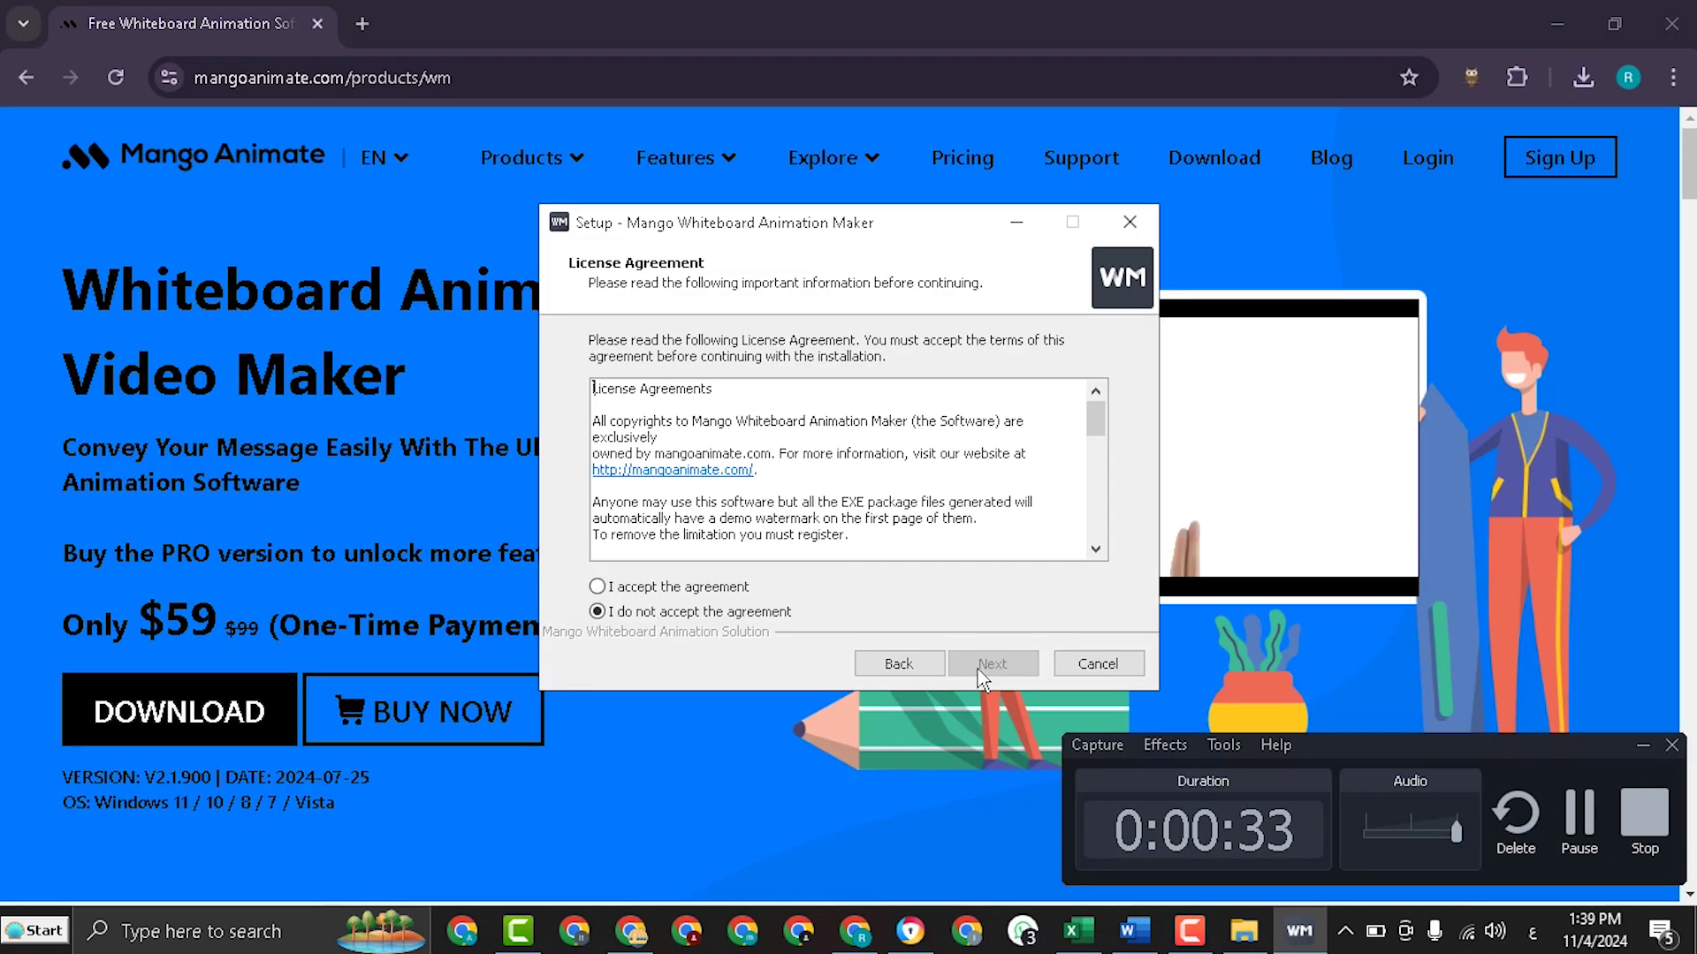
{"action": "left_click", "coordinate": [992, 663]}
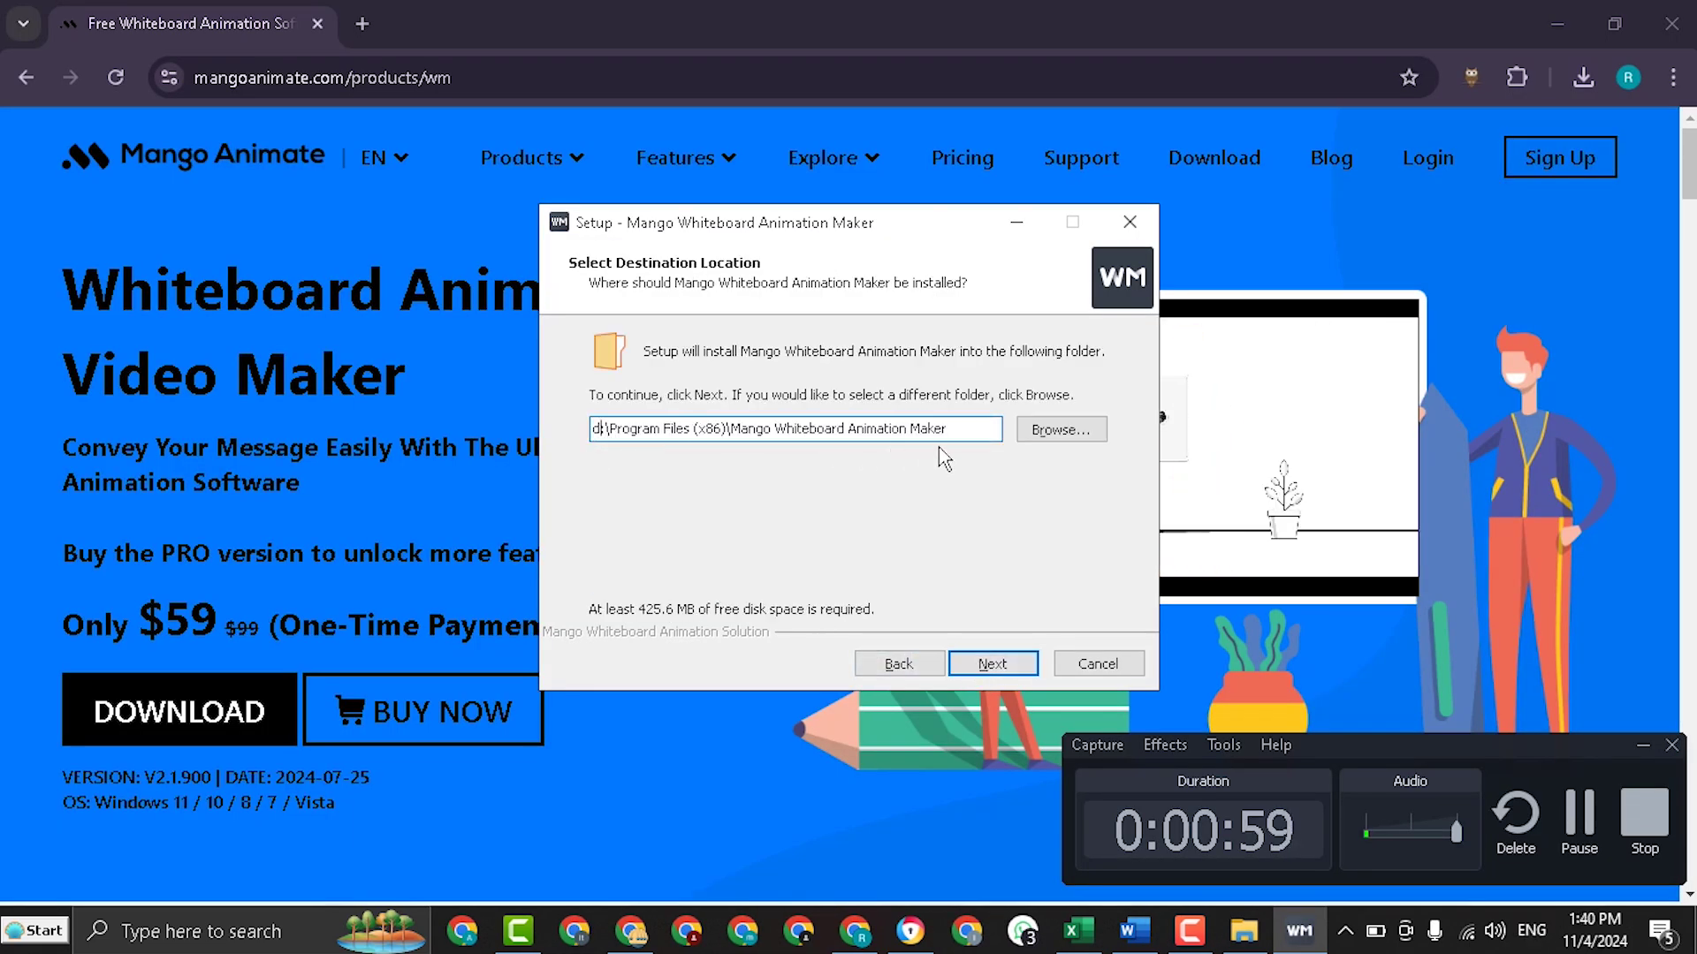
{"action": "left_click", "coordinate": [992, 663]}
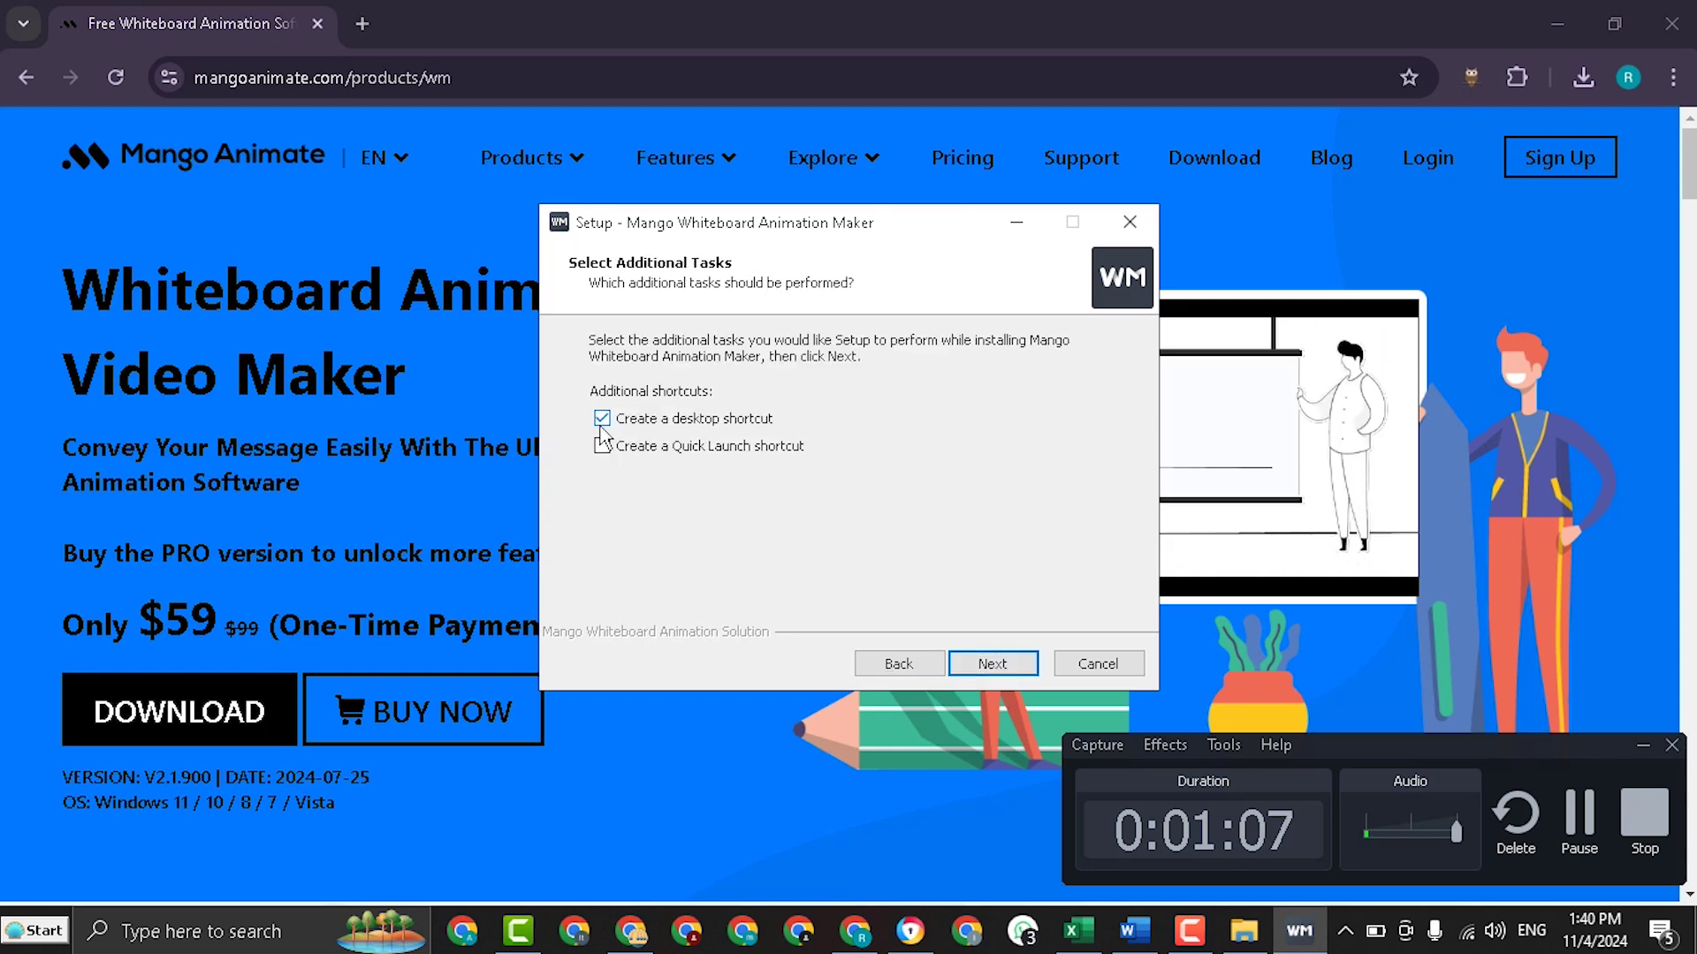
{"action": "left_click", "coordinate": [992, 664]}
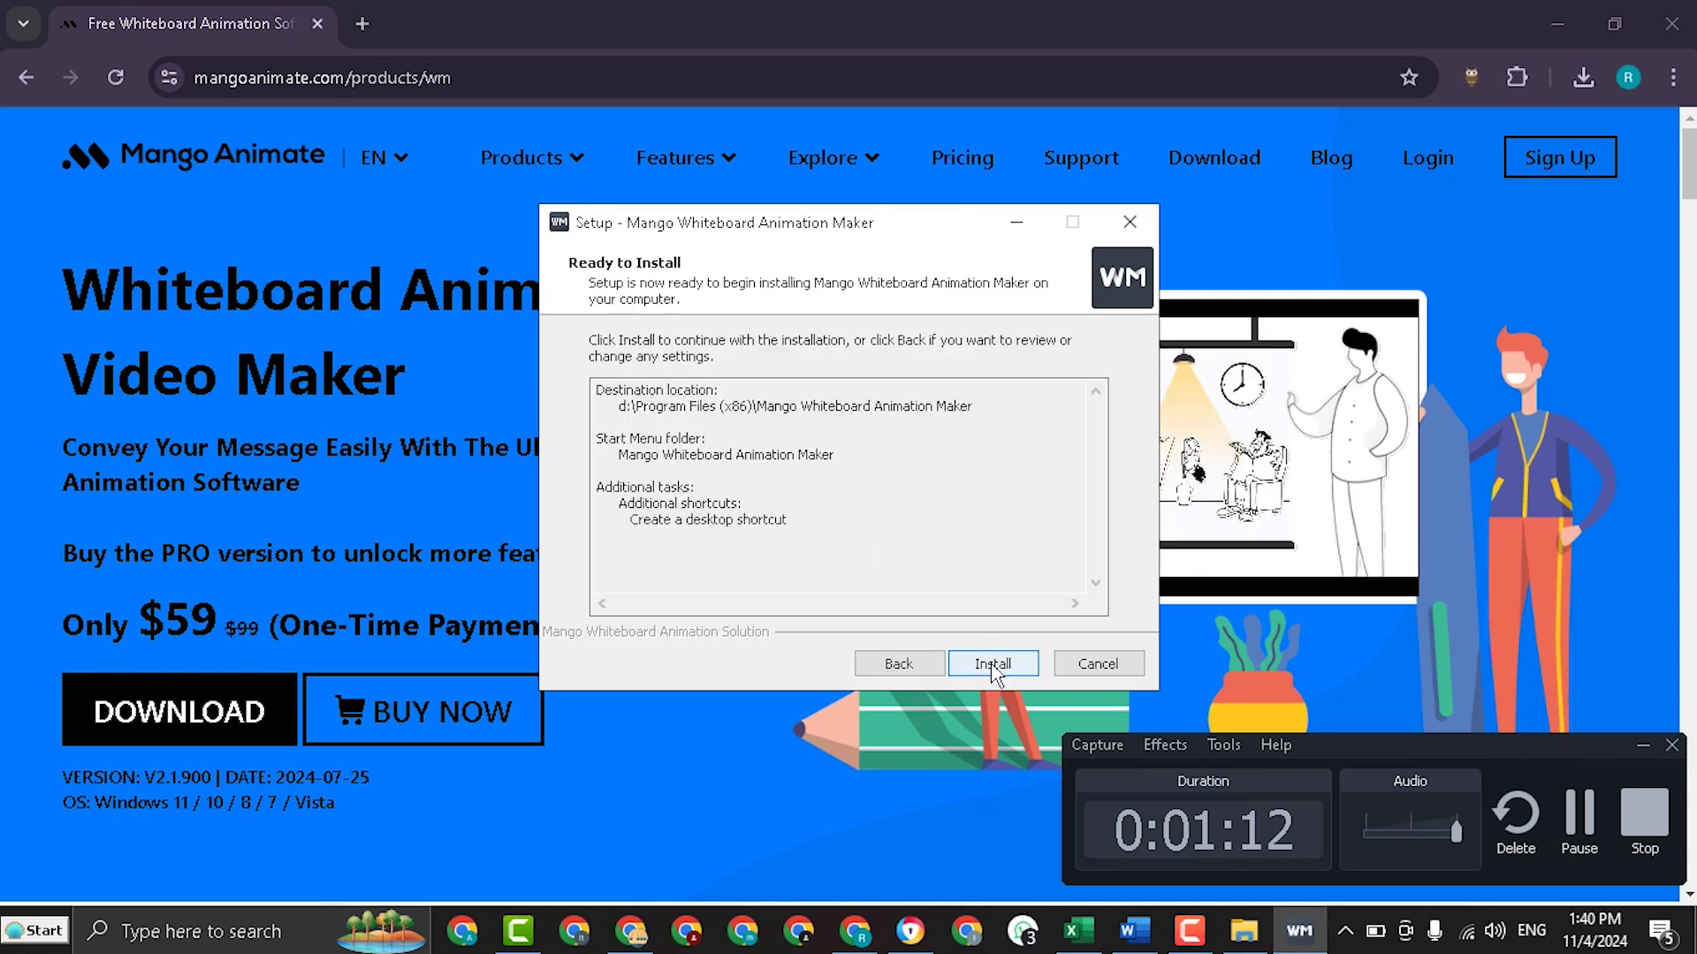
{"action": "left_click", "coordinate": [991, 664]}
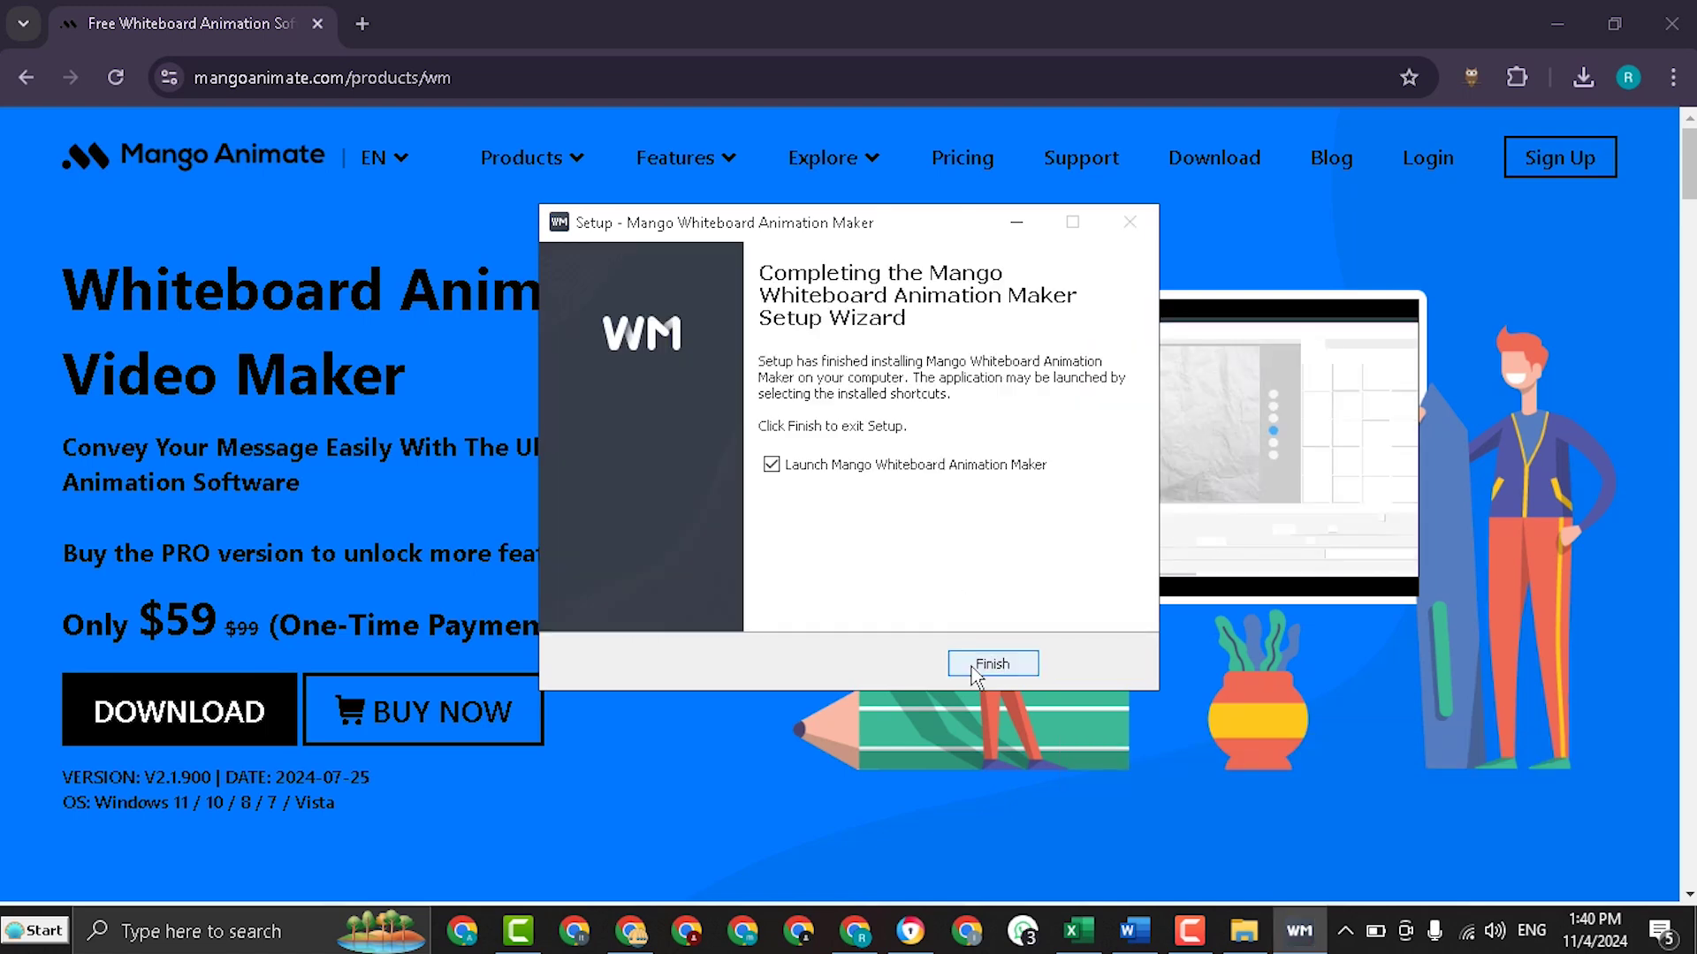
{"action": "left_click", "coordinate": [991, 663]}
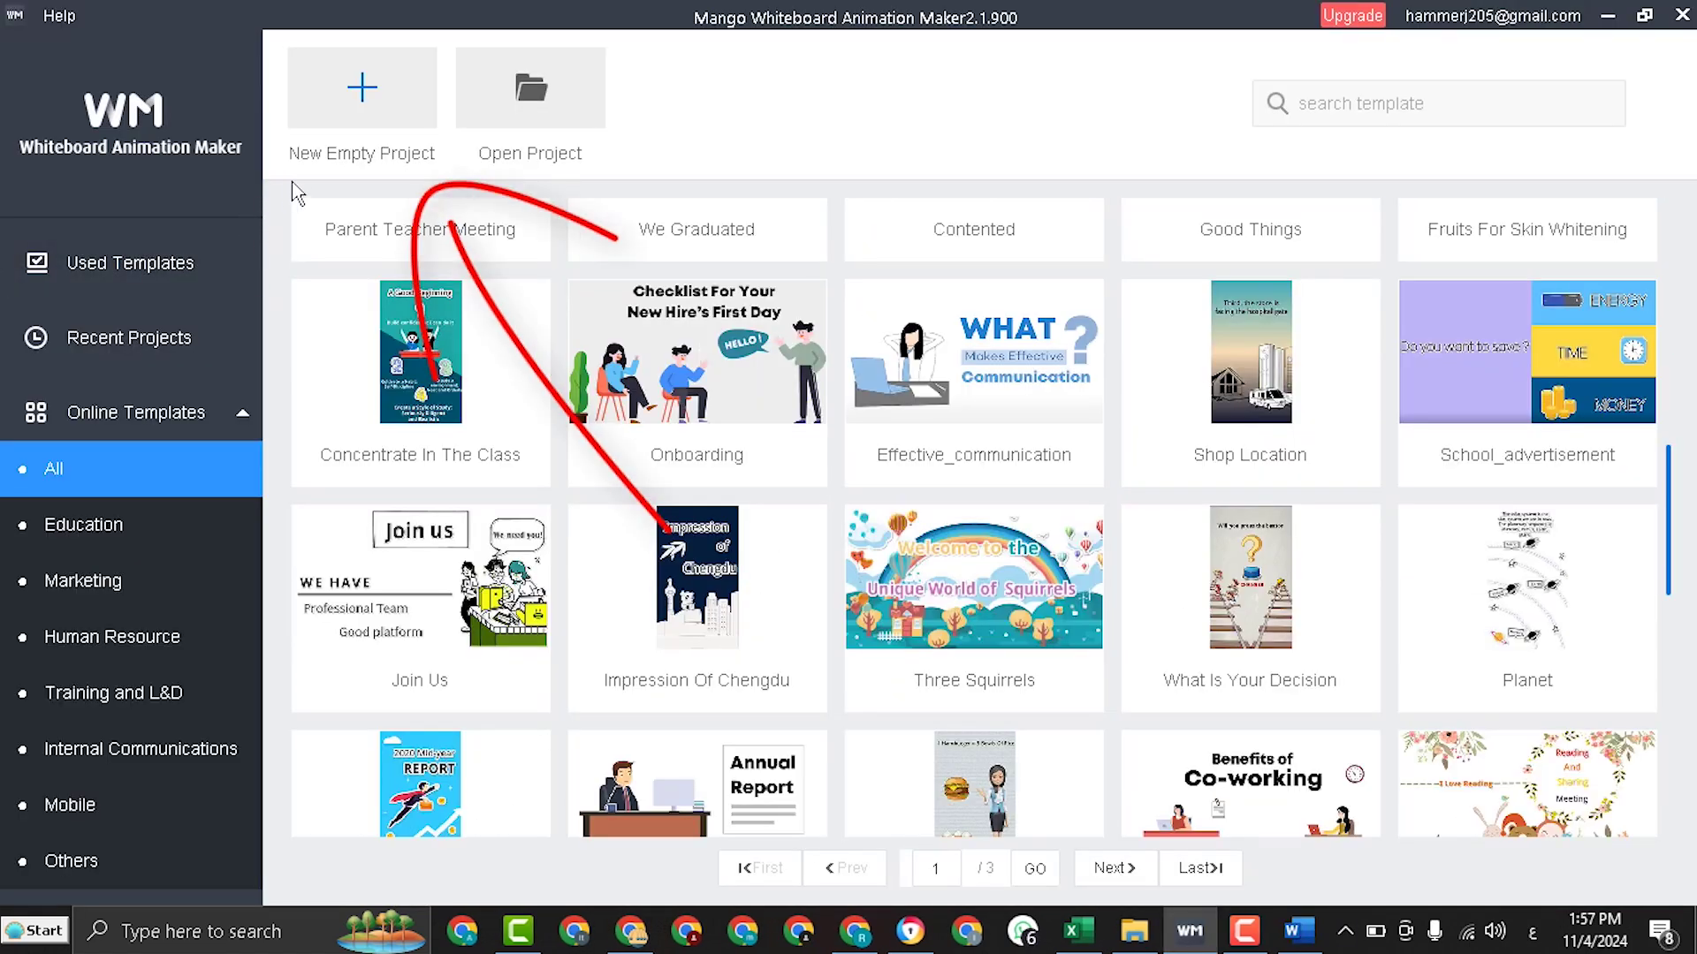
Create a New Empty Project with a 16:9 widescreen canvas.
{"action": "left_click", "coordinate": [364, 99]}
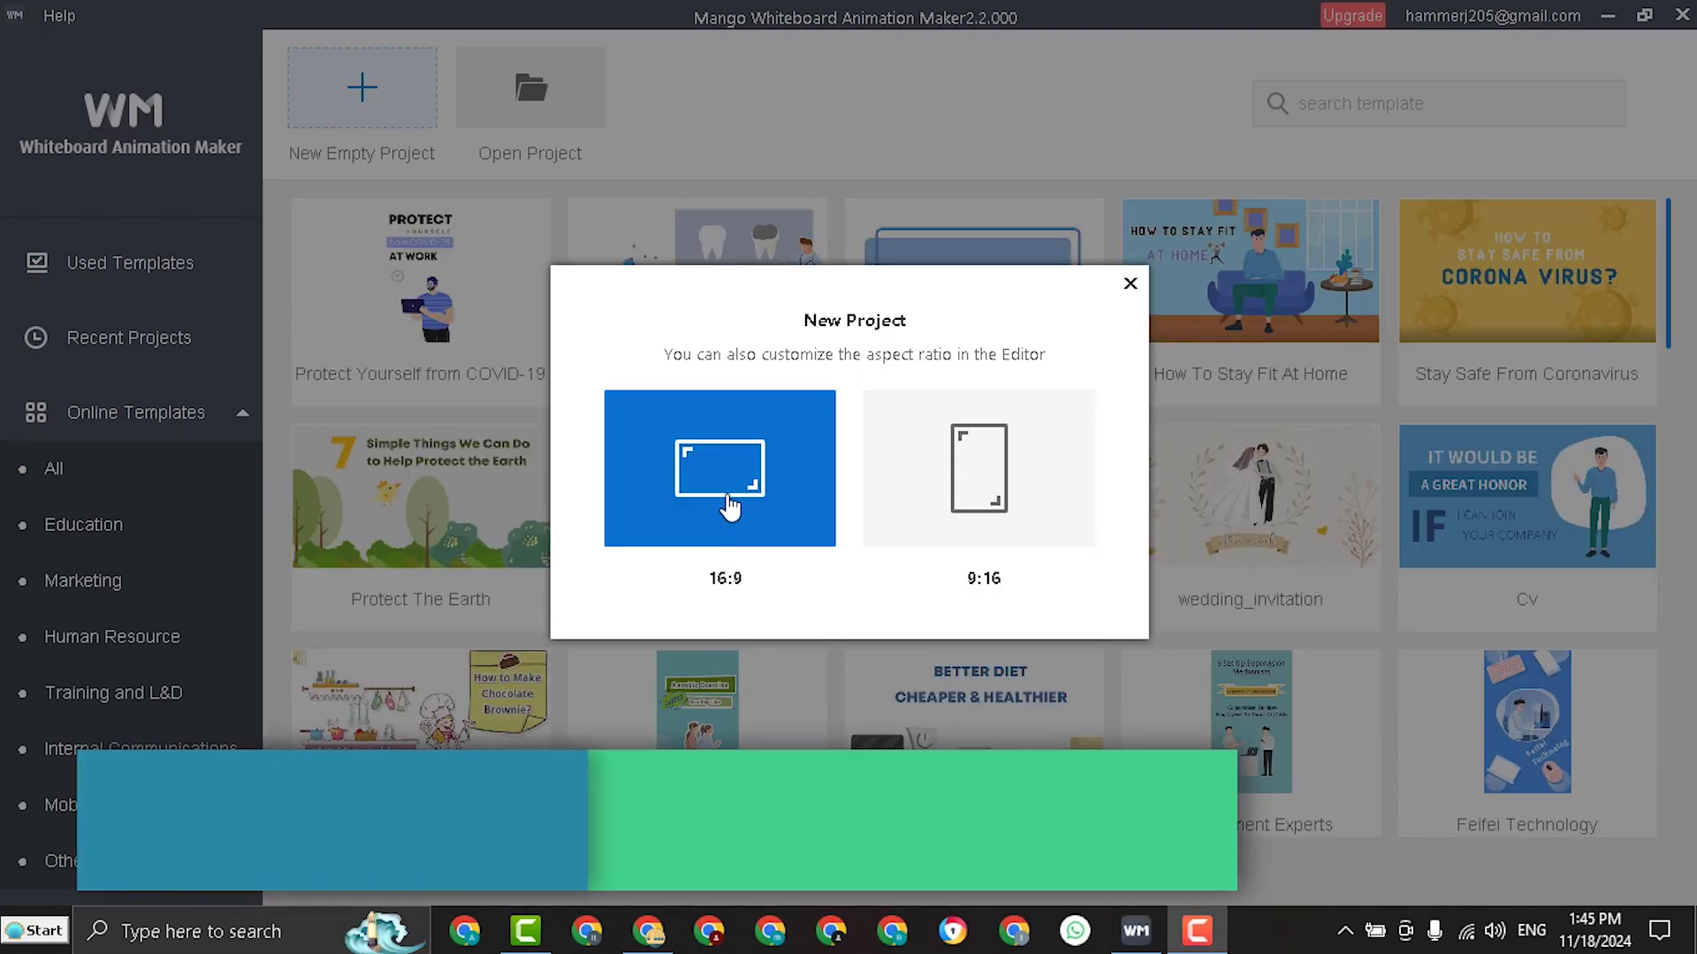
{"action": "left_click", "coordinate": [727, 504]}
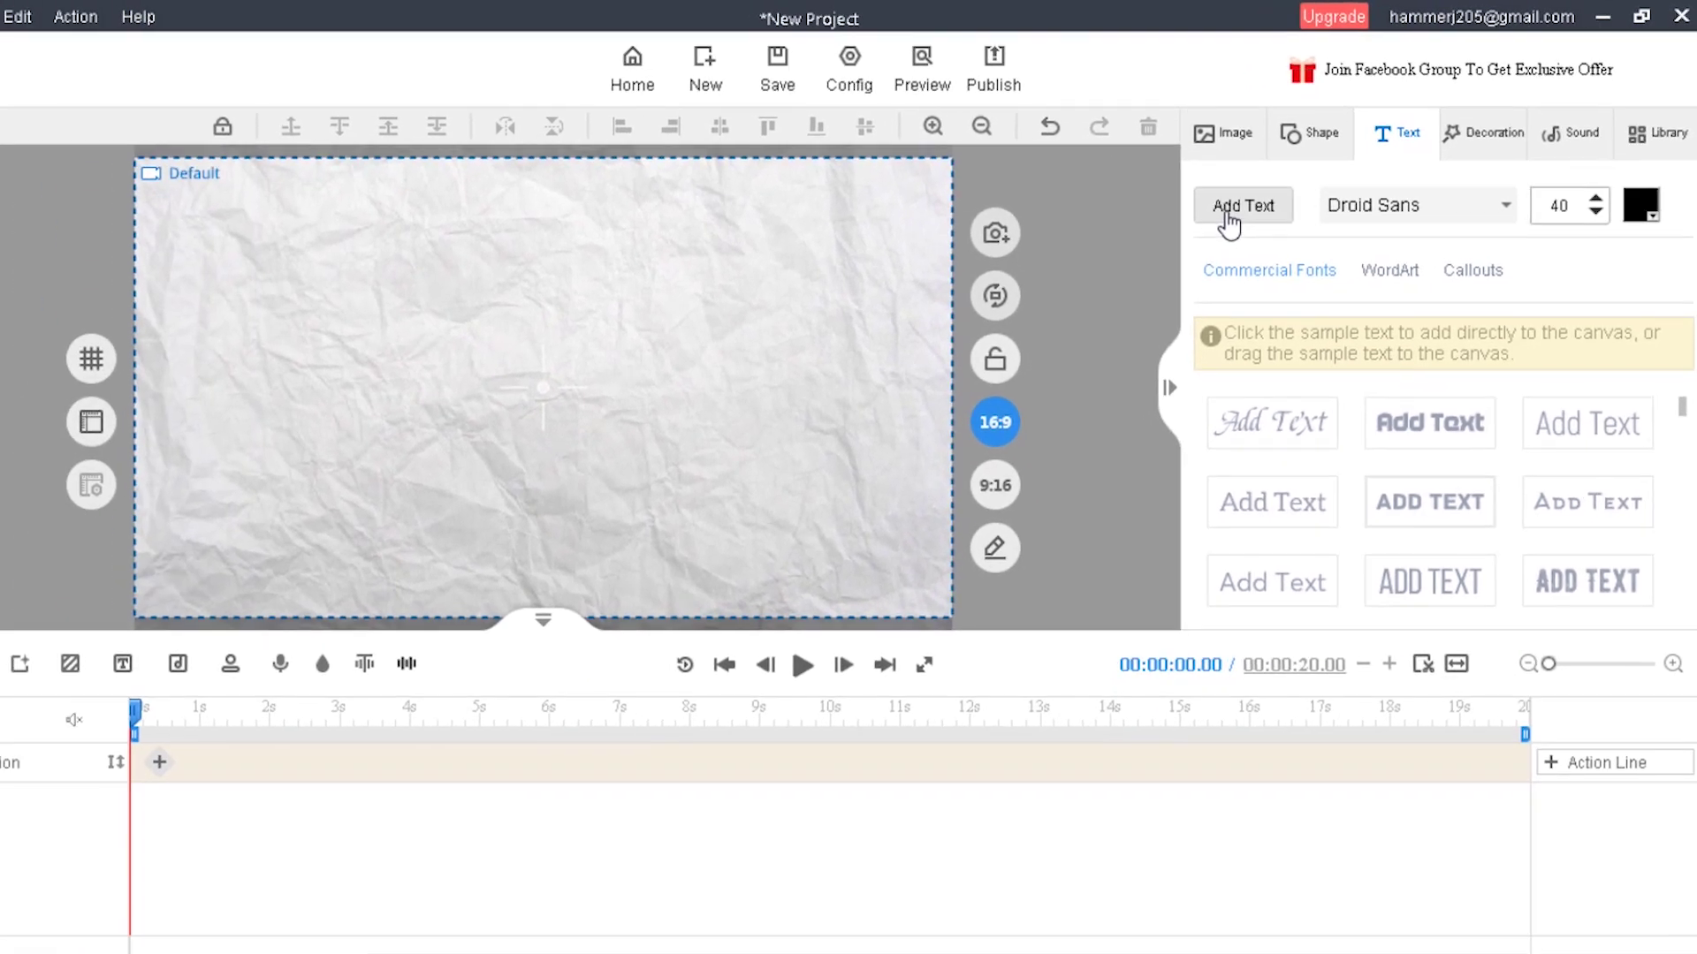
Add a text box and replace its placeholder with 'welcome to my first witheboard video'.
{"action": "left_click", "coordinate": [1226, 216]}
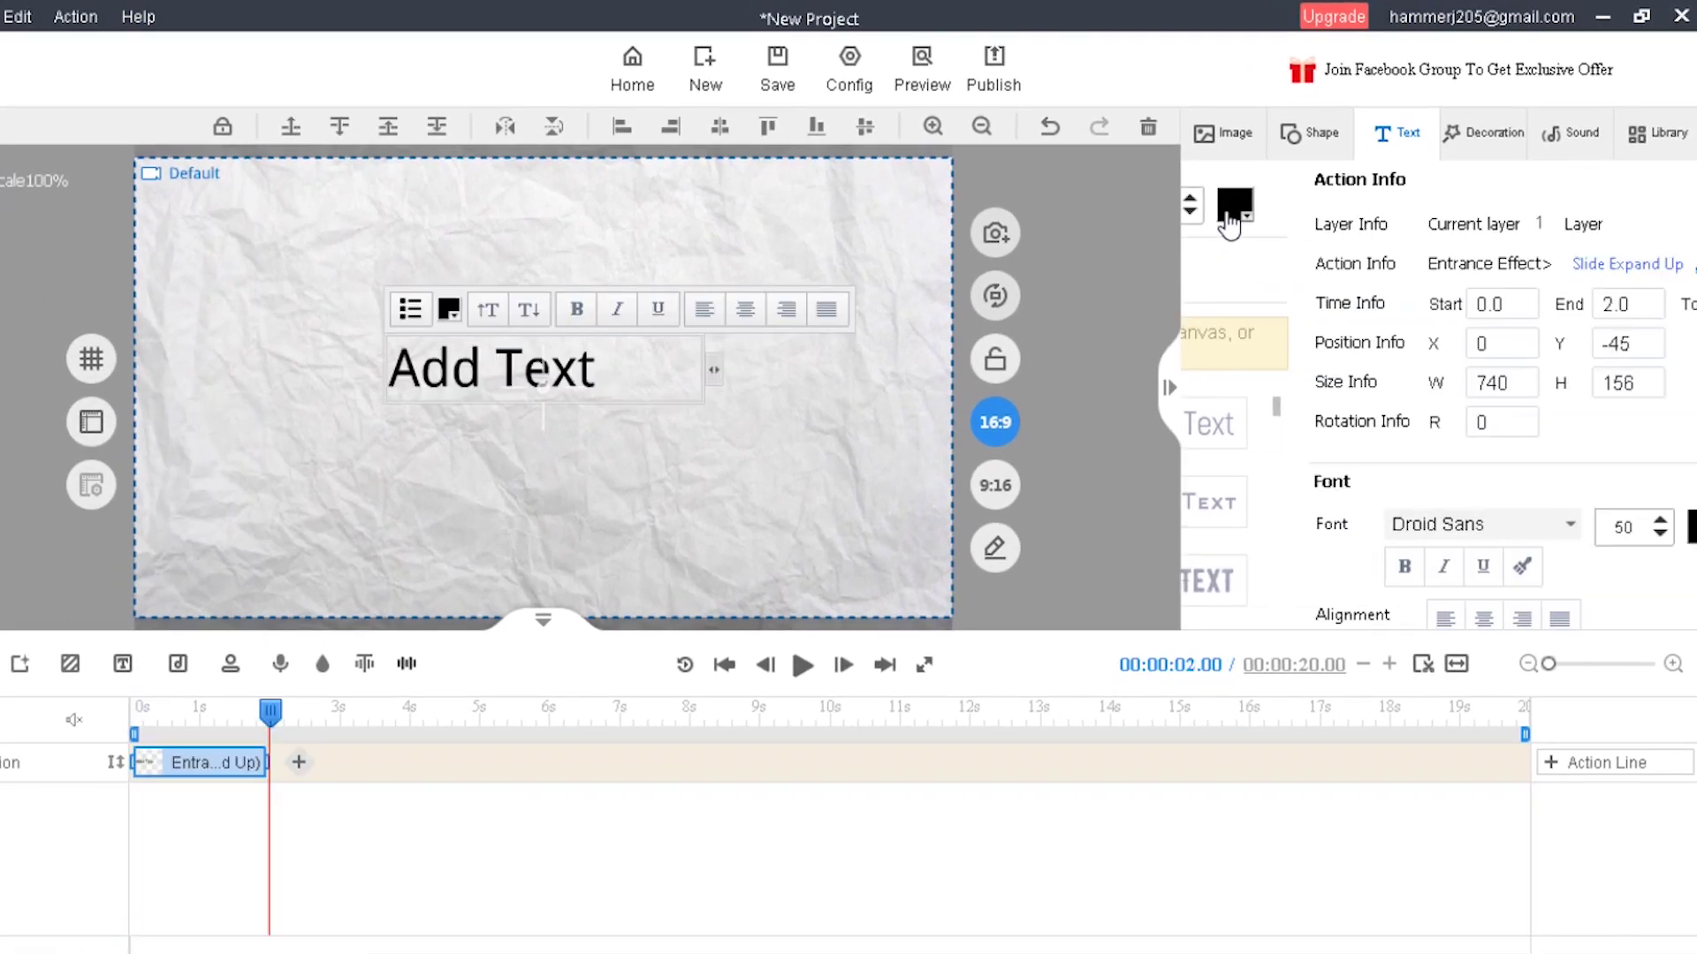
{"action": "left_click_drag", "start_coordinate": [610, 371], "coordinate": [354, 367]}
{"action": "left_click", "coordinate": [611, 374]}
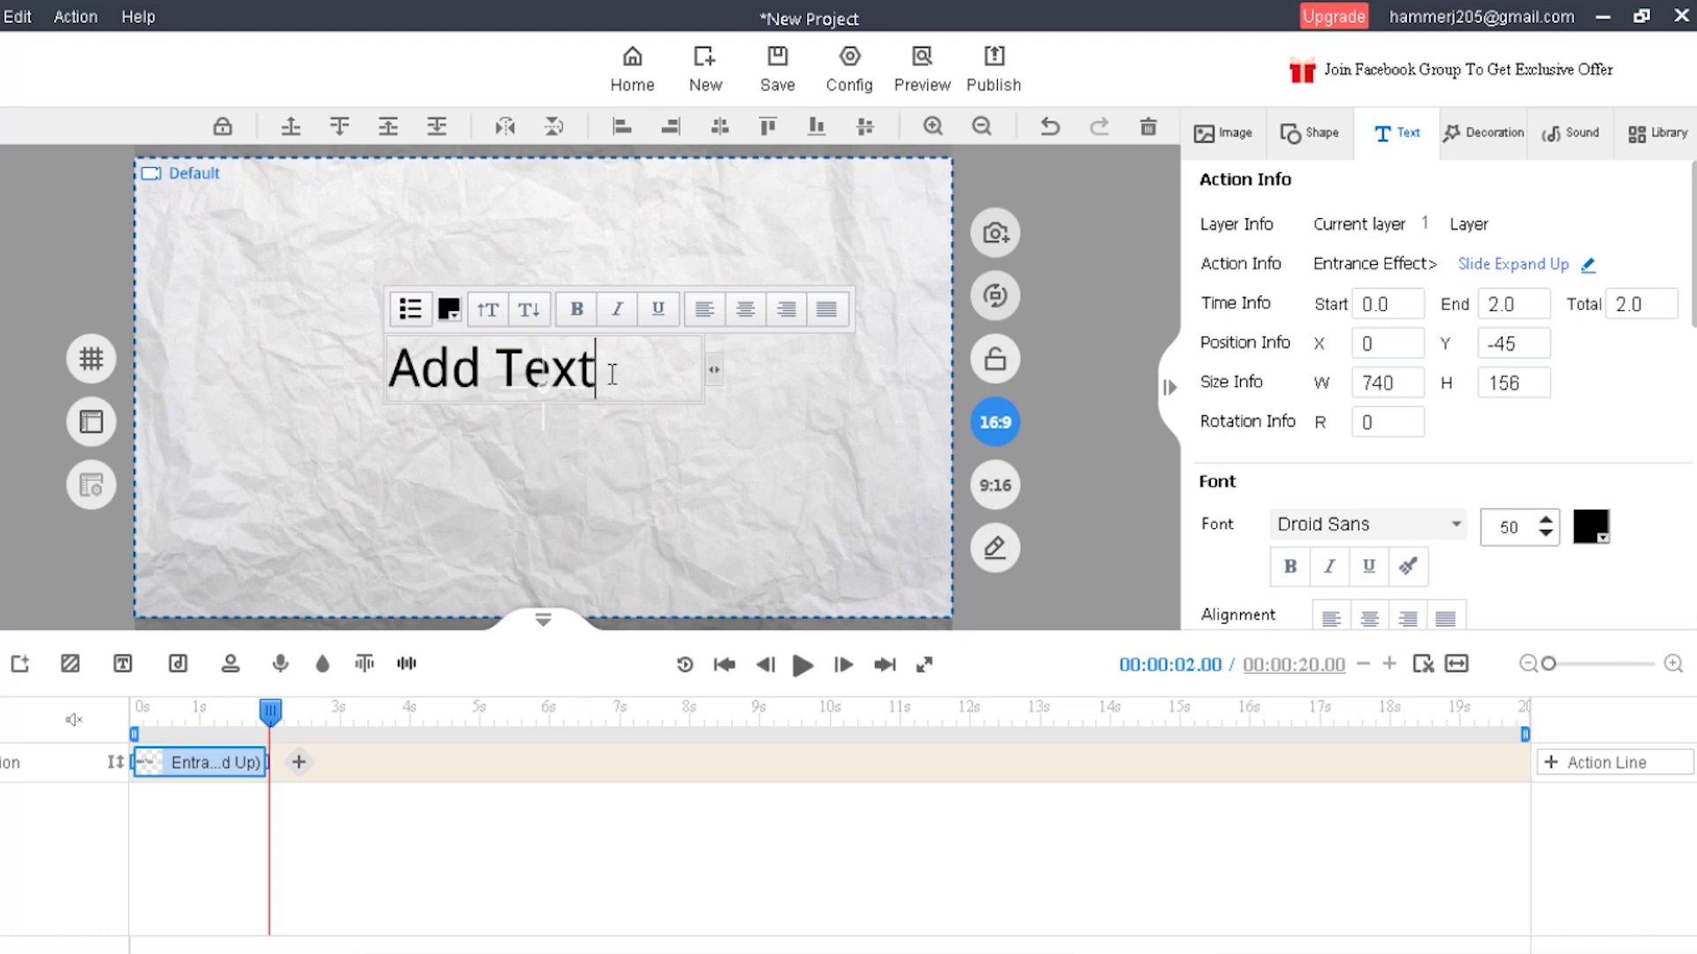
{"action": "left_click_drag", "start_coordinate": [597, 371], "coordinate": [377, 374]}
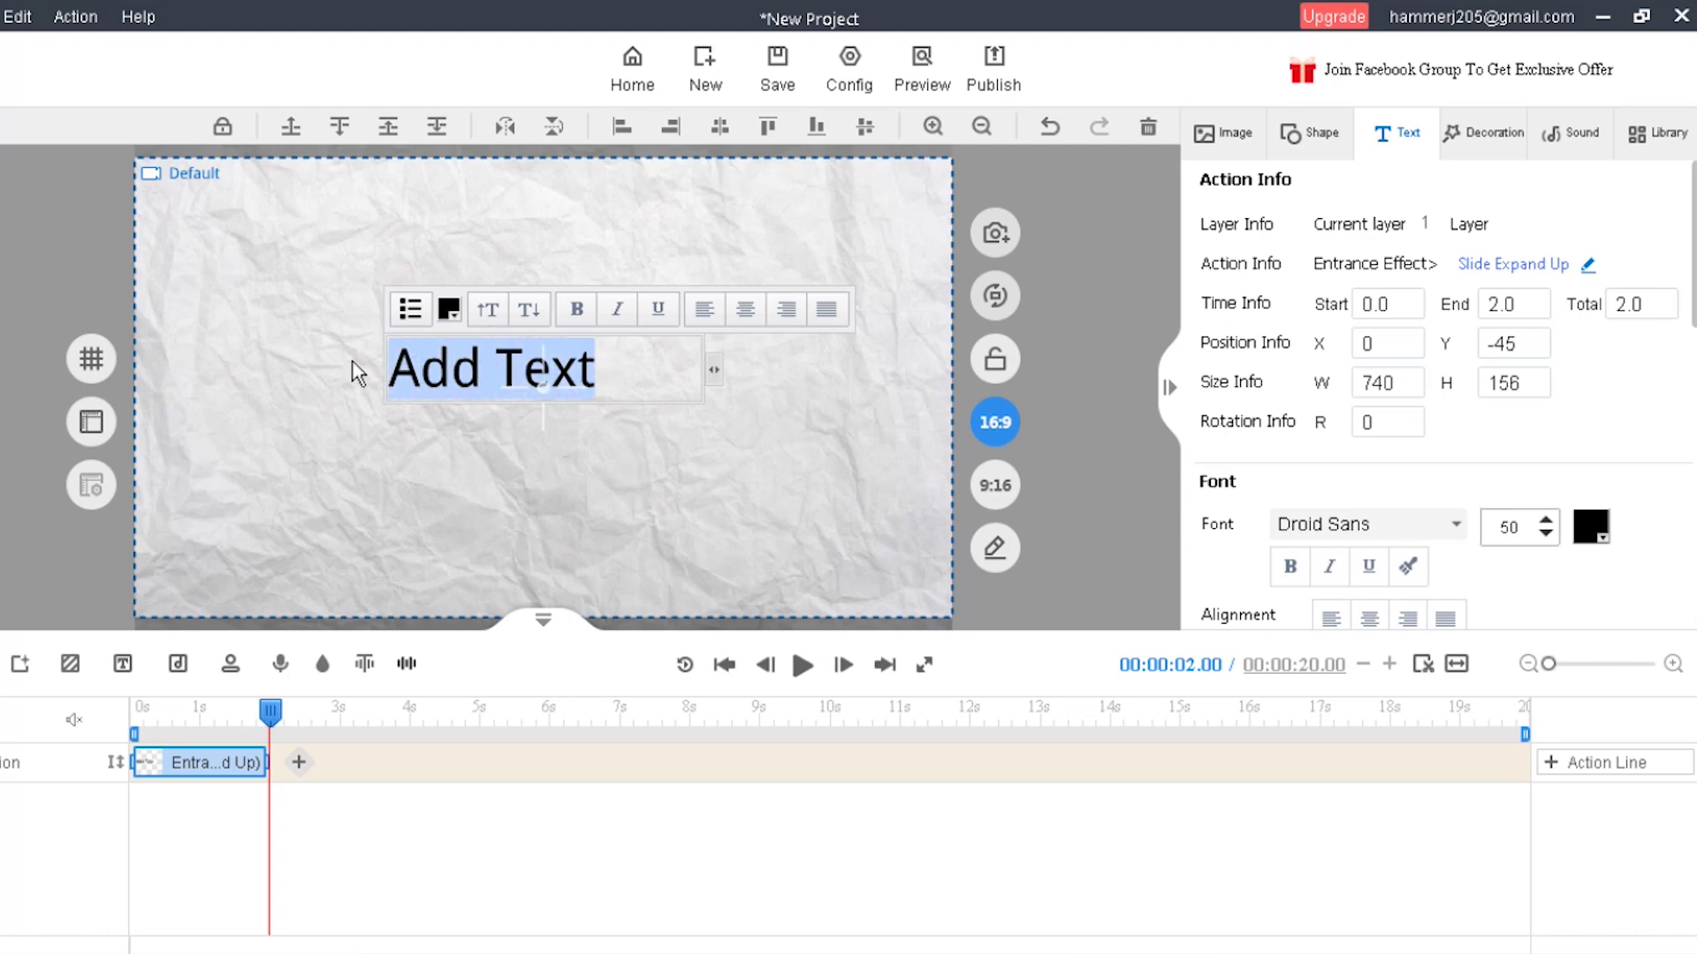
{"action": "type", "text": "welcome to my first witheboard"}
{"action": "type", "text": "v"}
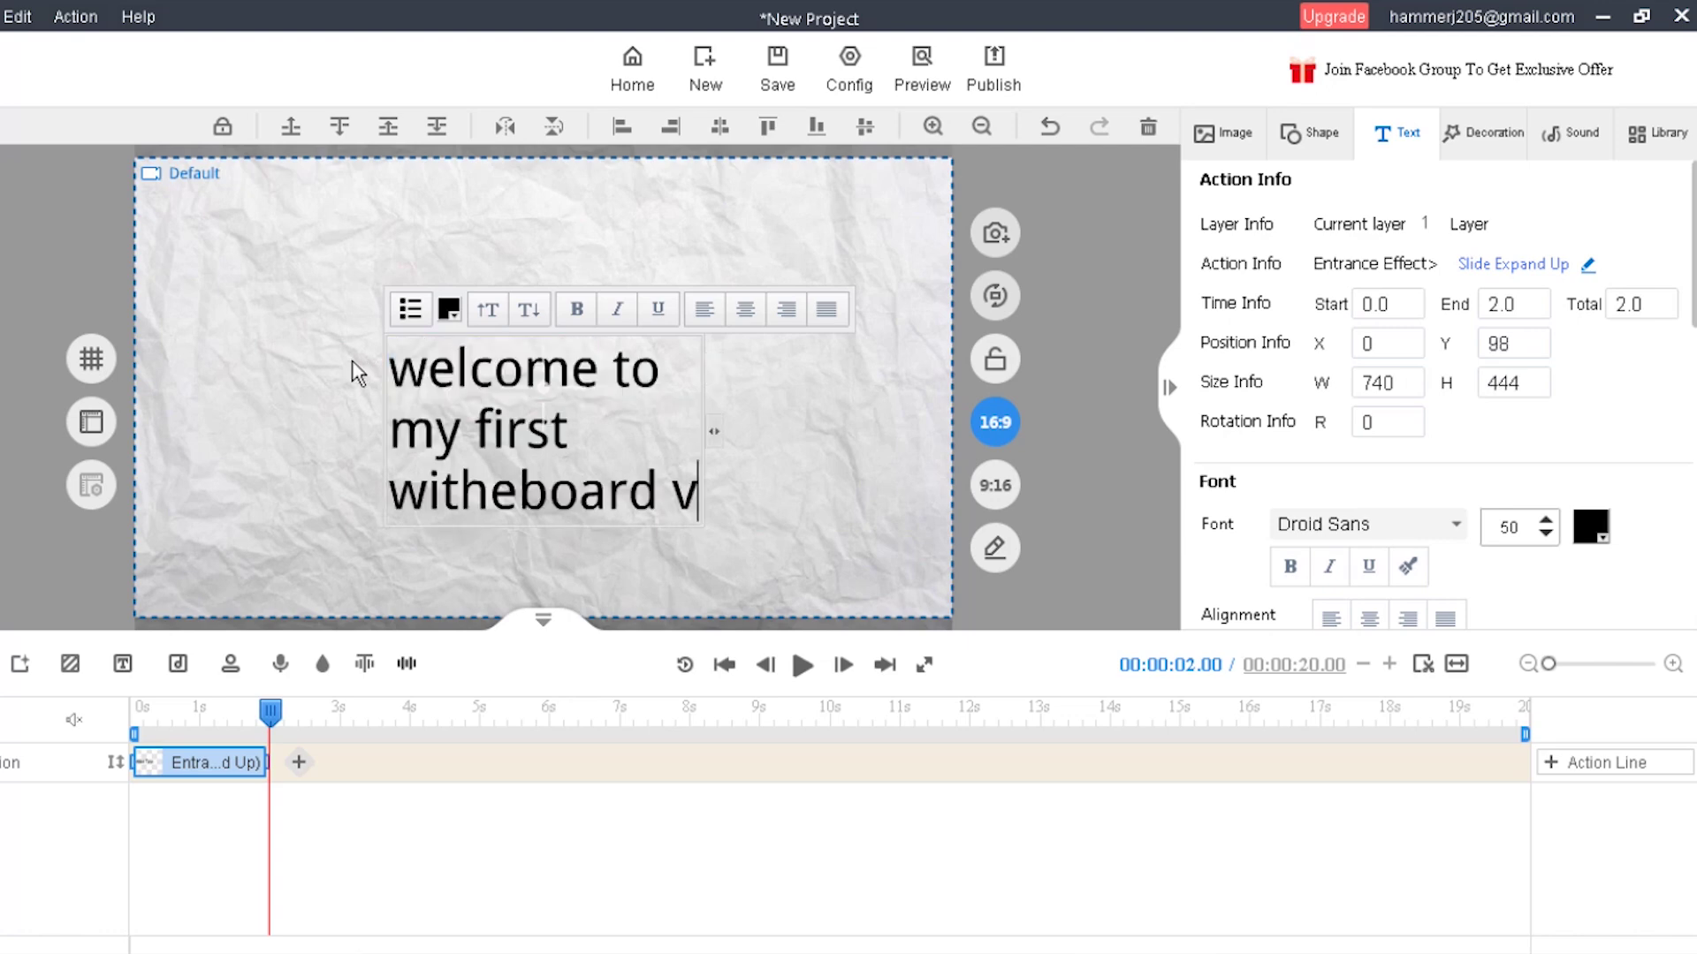
{"action": "type", "text": "ideo"}
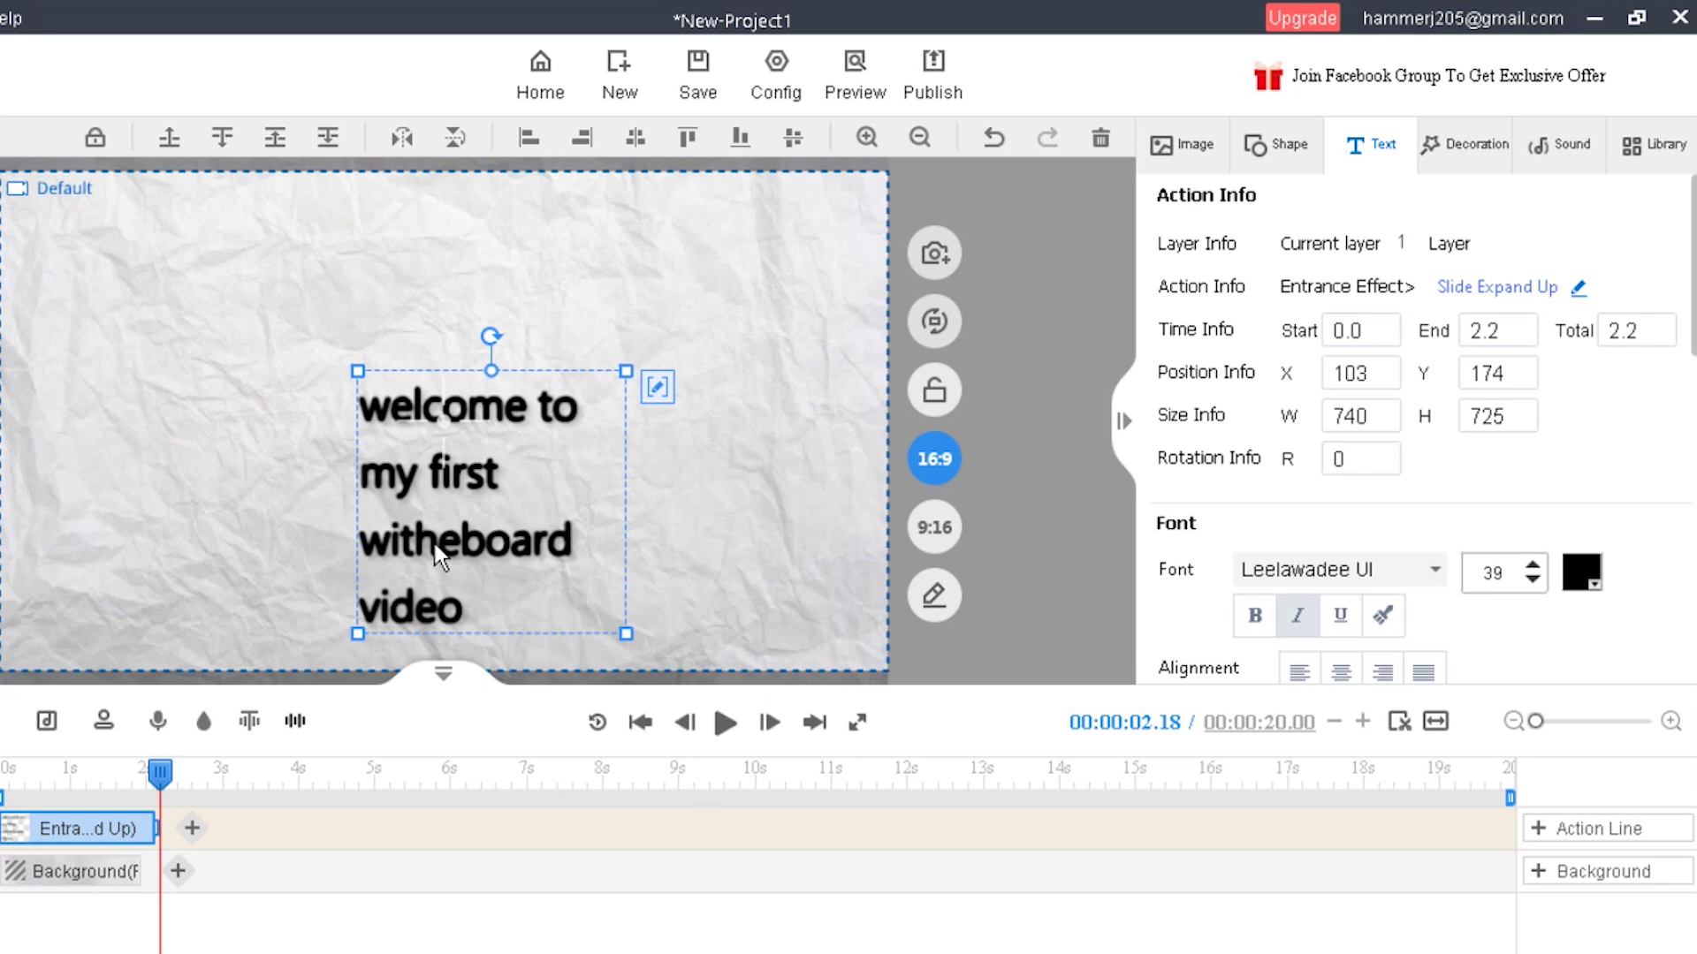
Select the whole title text and adjust its size with the font-size buttons.
{"action": "double_click", "coordinate": [435, 544]}
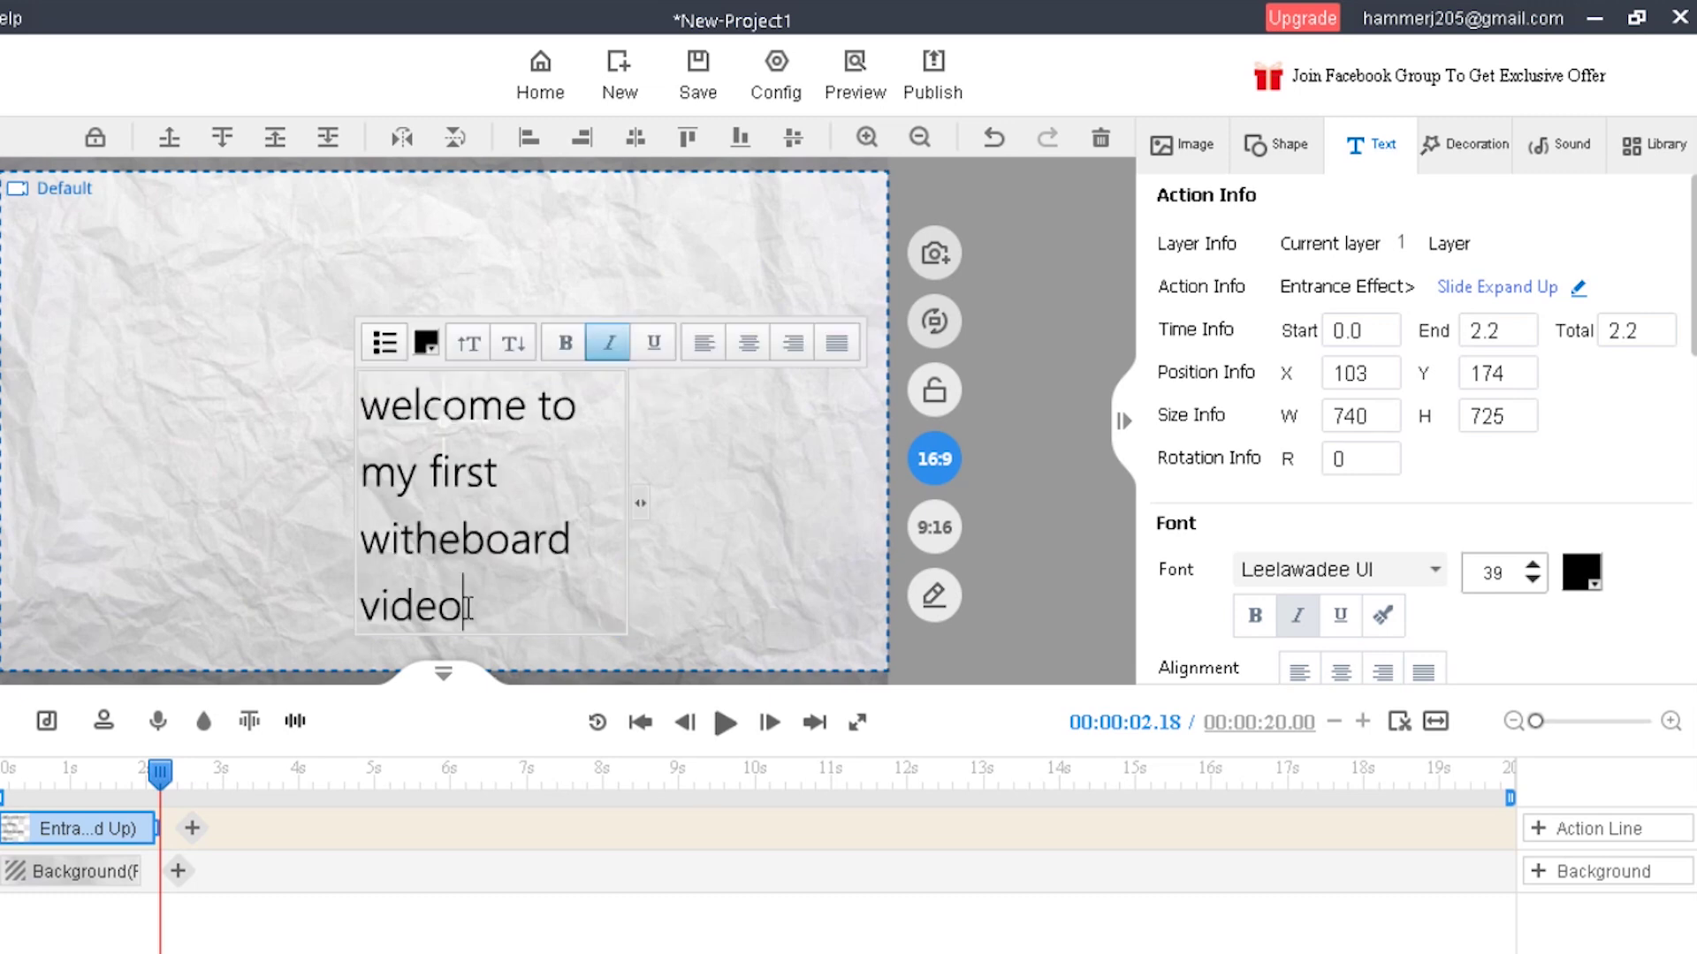
{"action": "left_click_drag", "start_coordinate": [465, 610], "coordinate": [409, 566]}
{"action": "left_click", "coordinate": [252, 553]}
{"action": "left_click", "coordinate": [442, 585]}
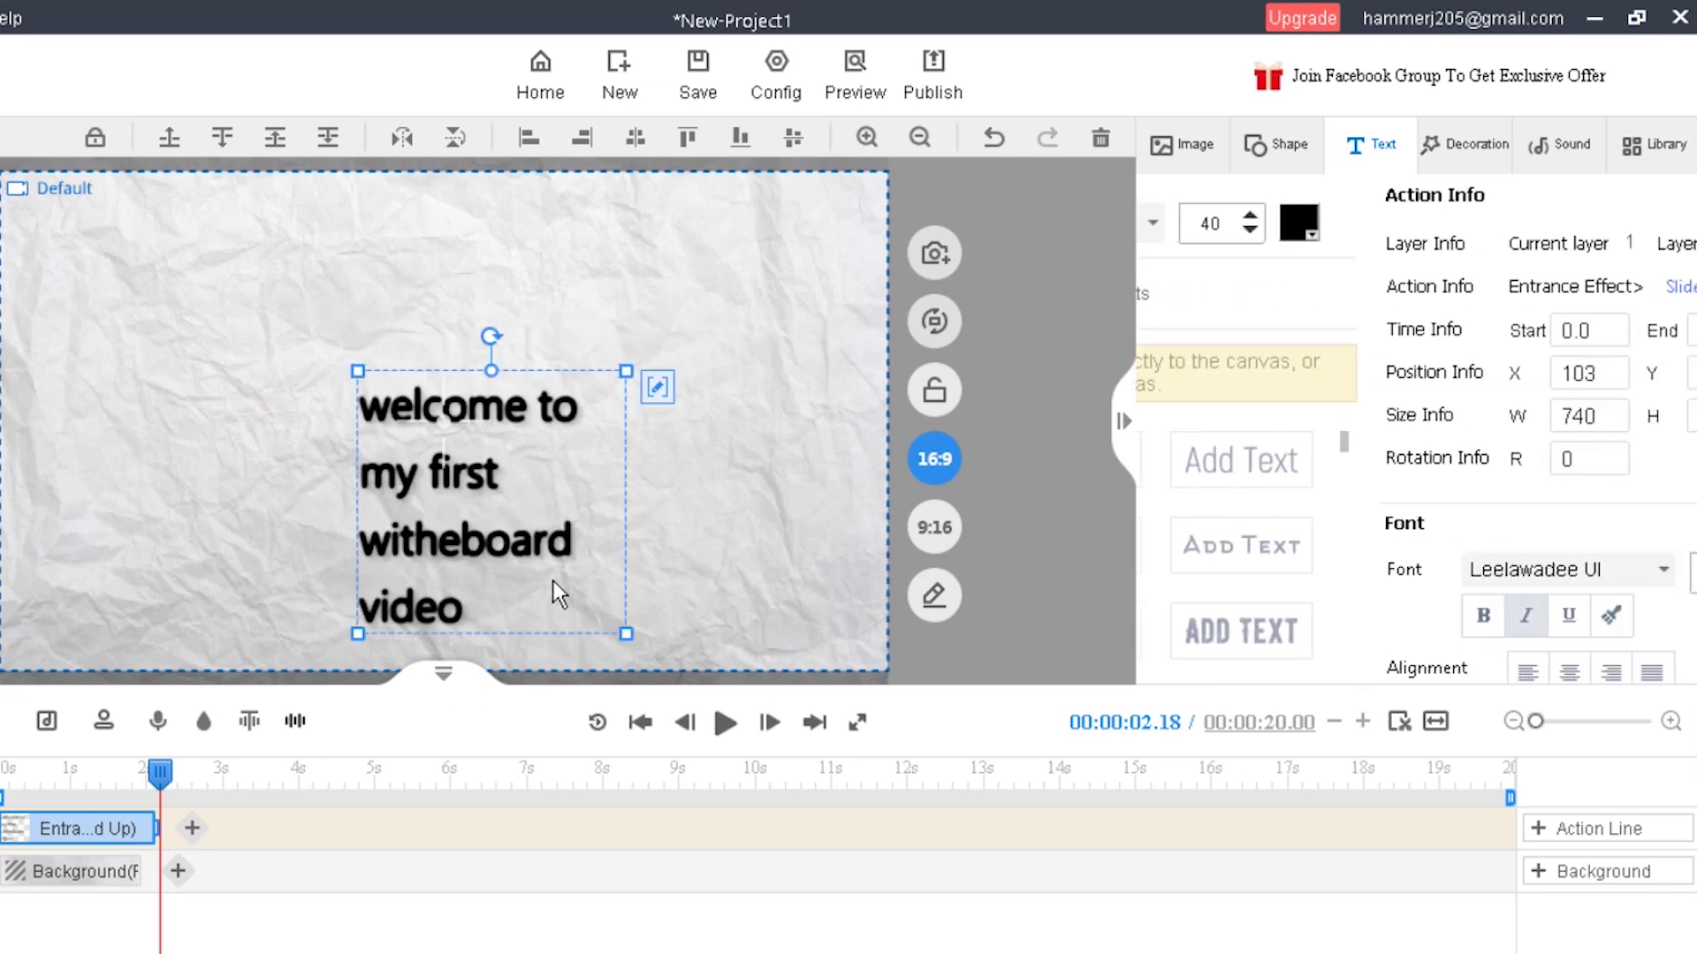
{"action": "left_click", "coordinate": [655, 387]}
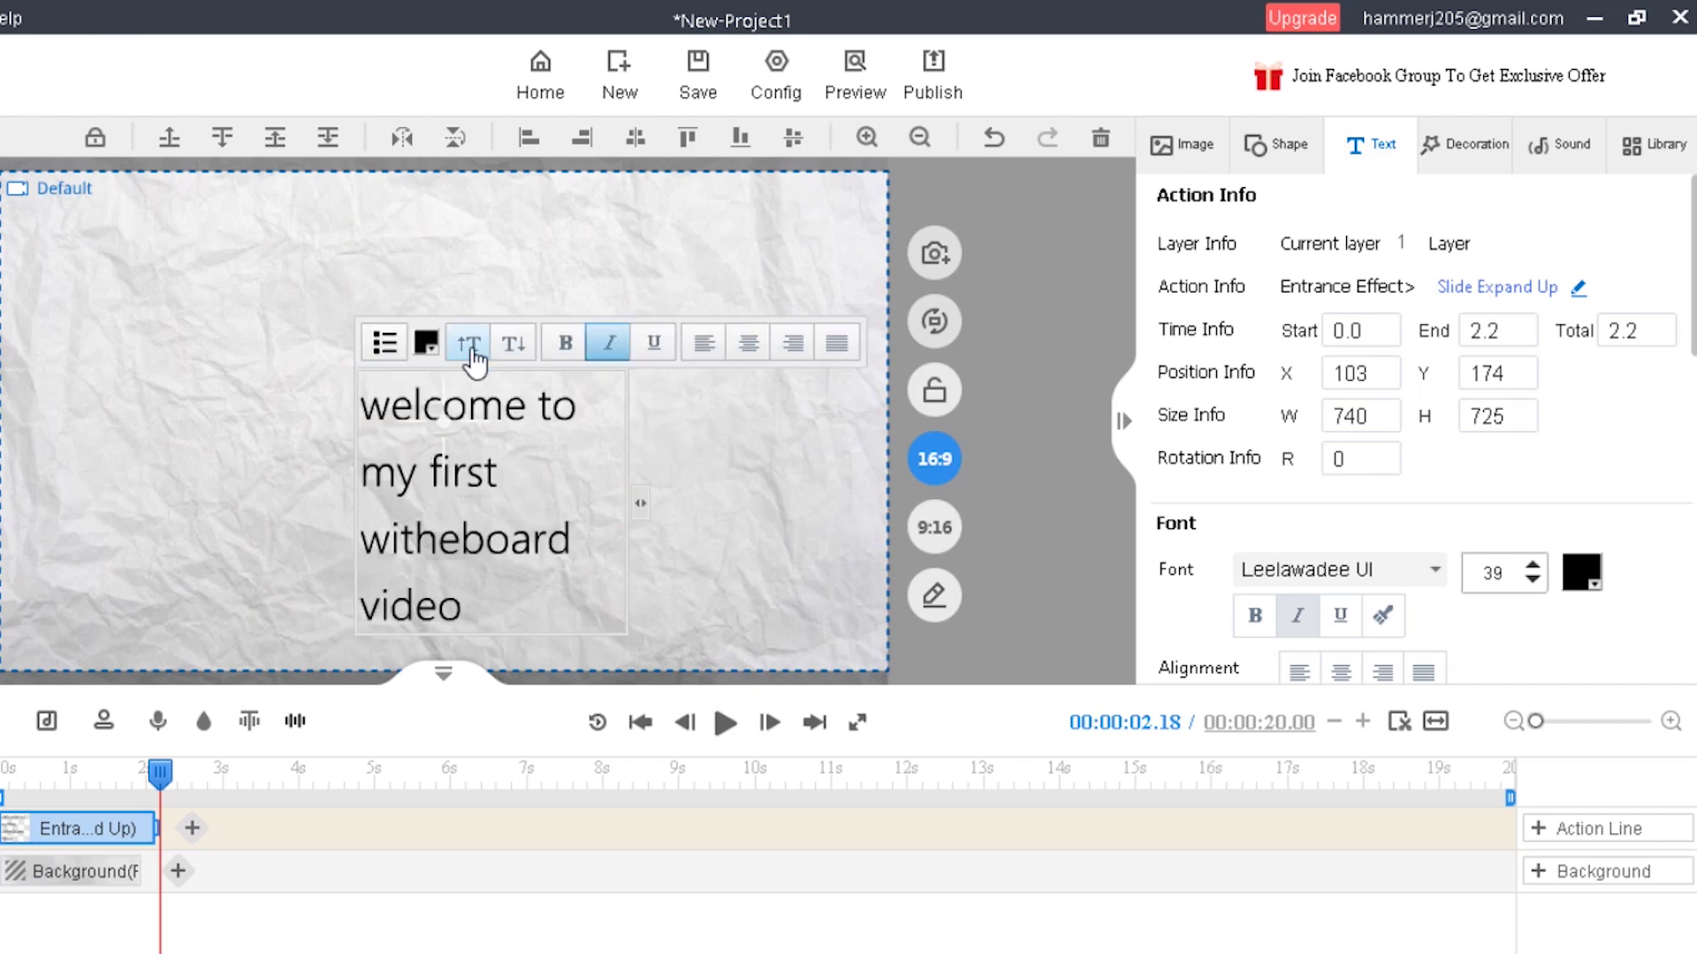
{"action": "left_click_drag", "start_coordinate": [494, 599], "coordinate": [371, 422]}
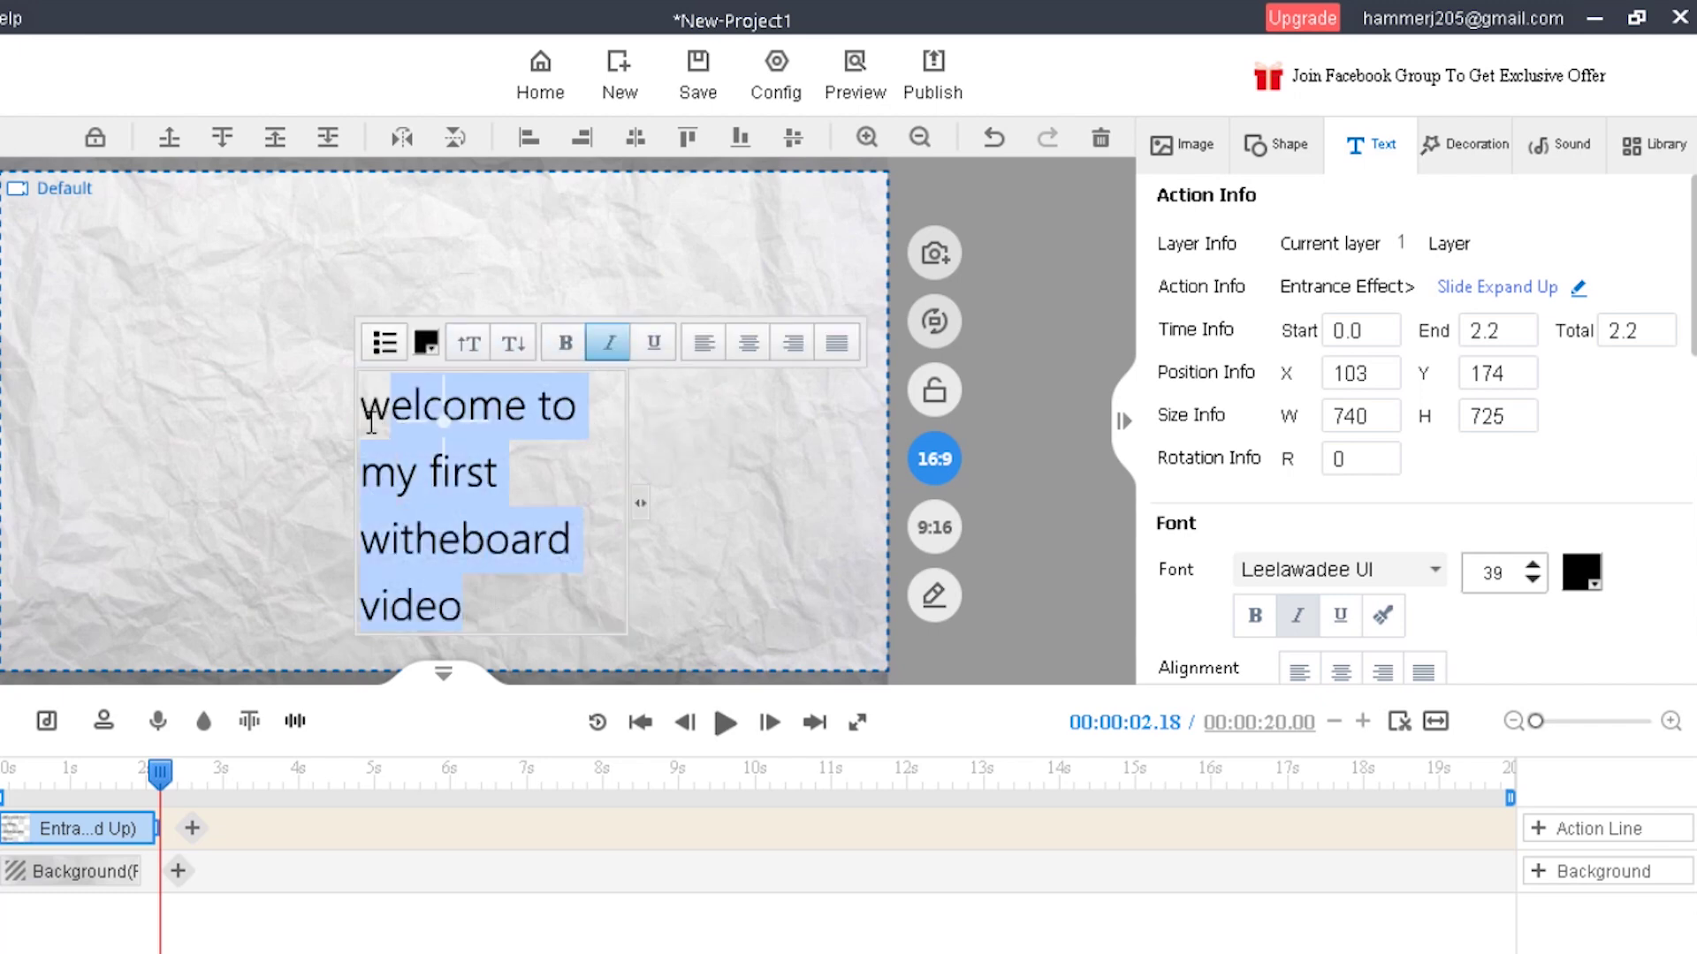
{"action": "left_click", "coordinate": [513, 362]}
{"action": "left_click", "coordinate": [469, 345]}
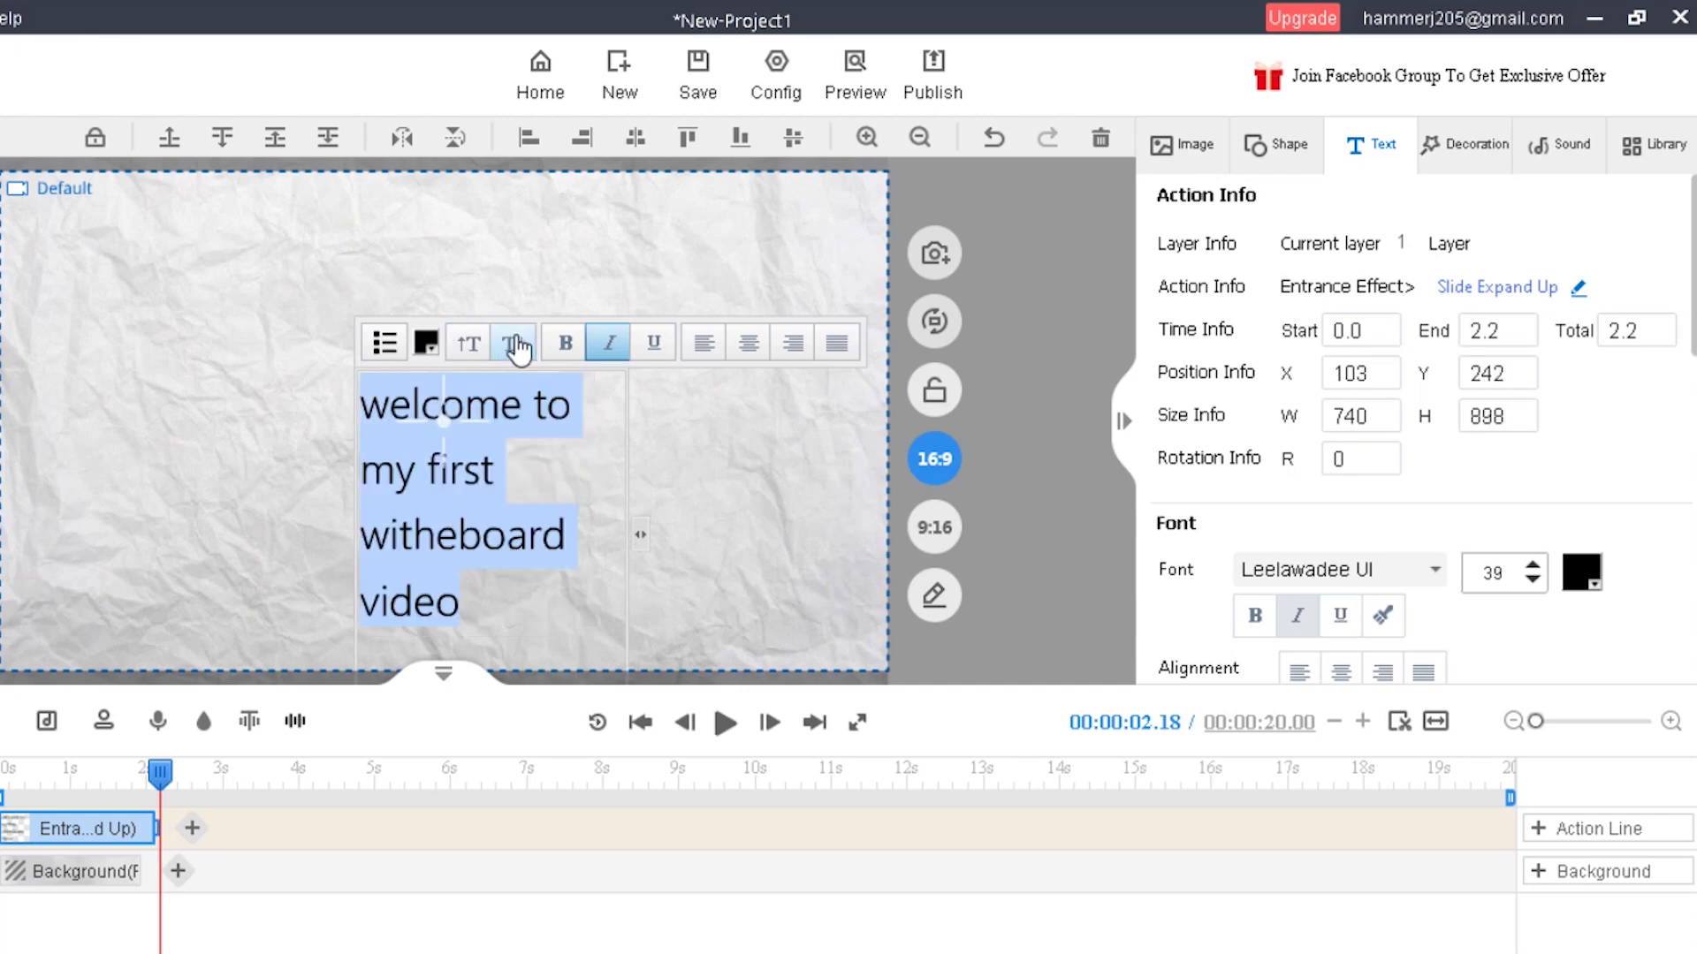
{"action": "scroll", "coordinate": [1286, 447], "scroll_direction": "down", "scroll_amount": 3}
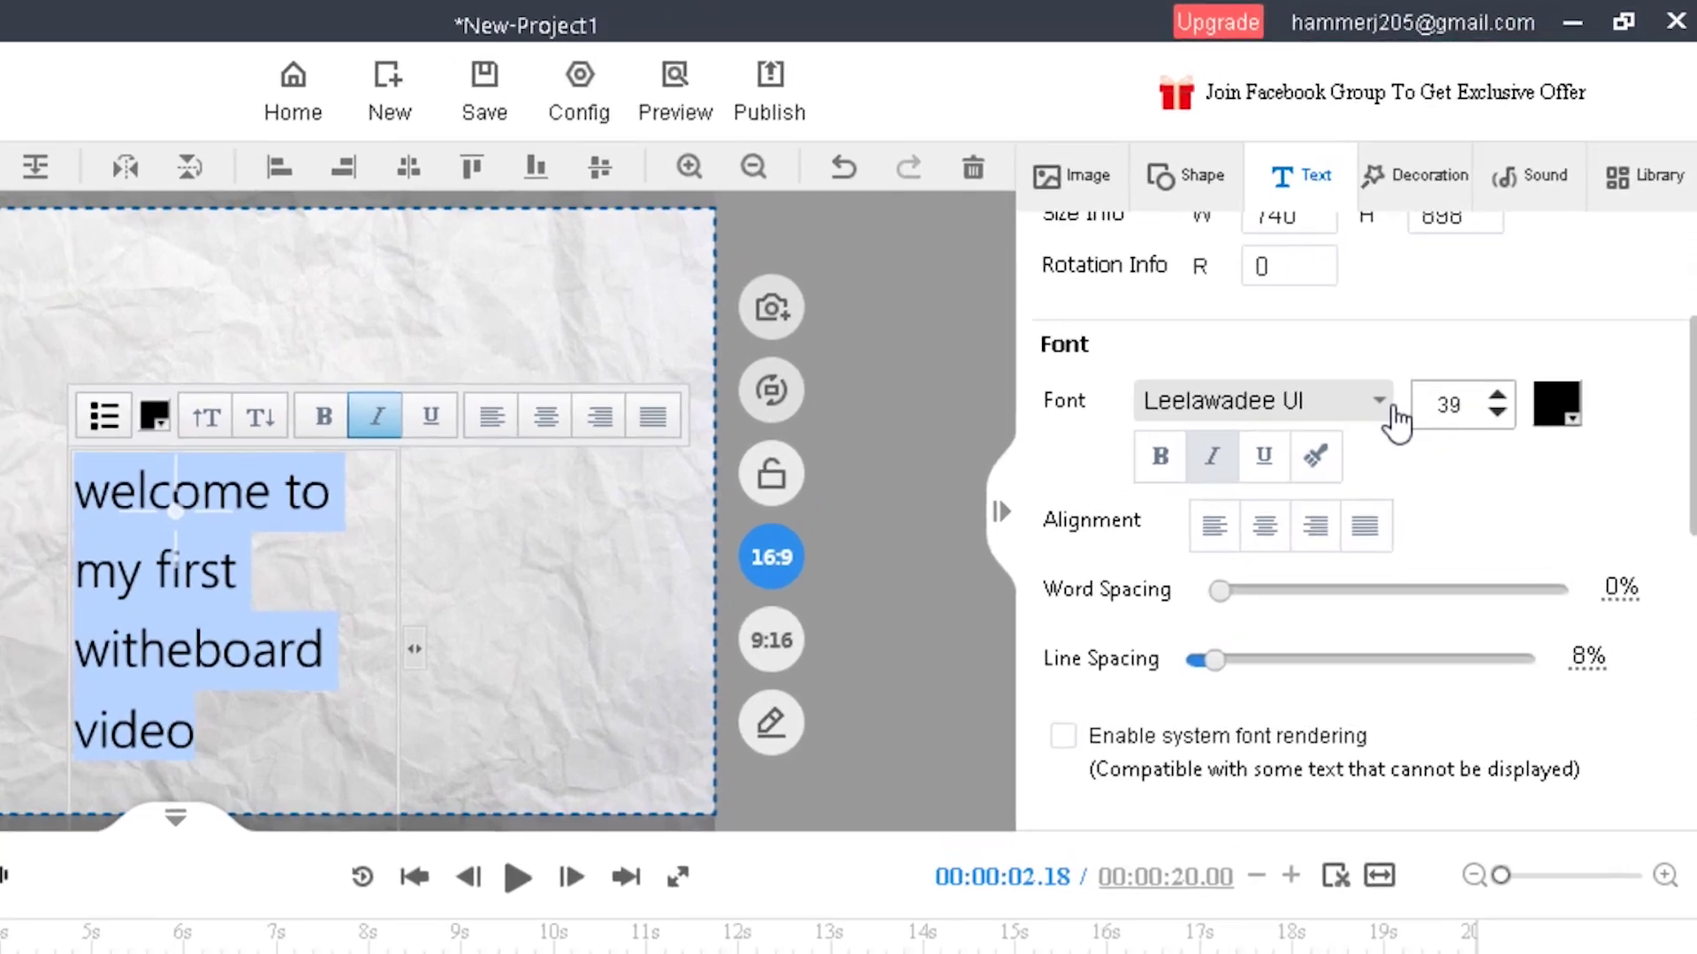
Keep Leelawadee UI, set word spacing to 3% and line spacing to 7%, then reposition the title.
{"action": "left_click", "coordinate": [1383, 403]}
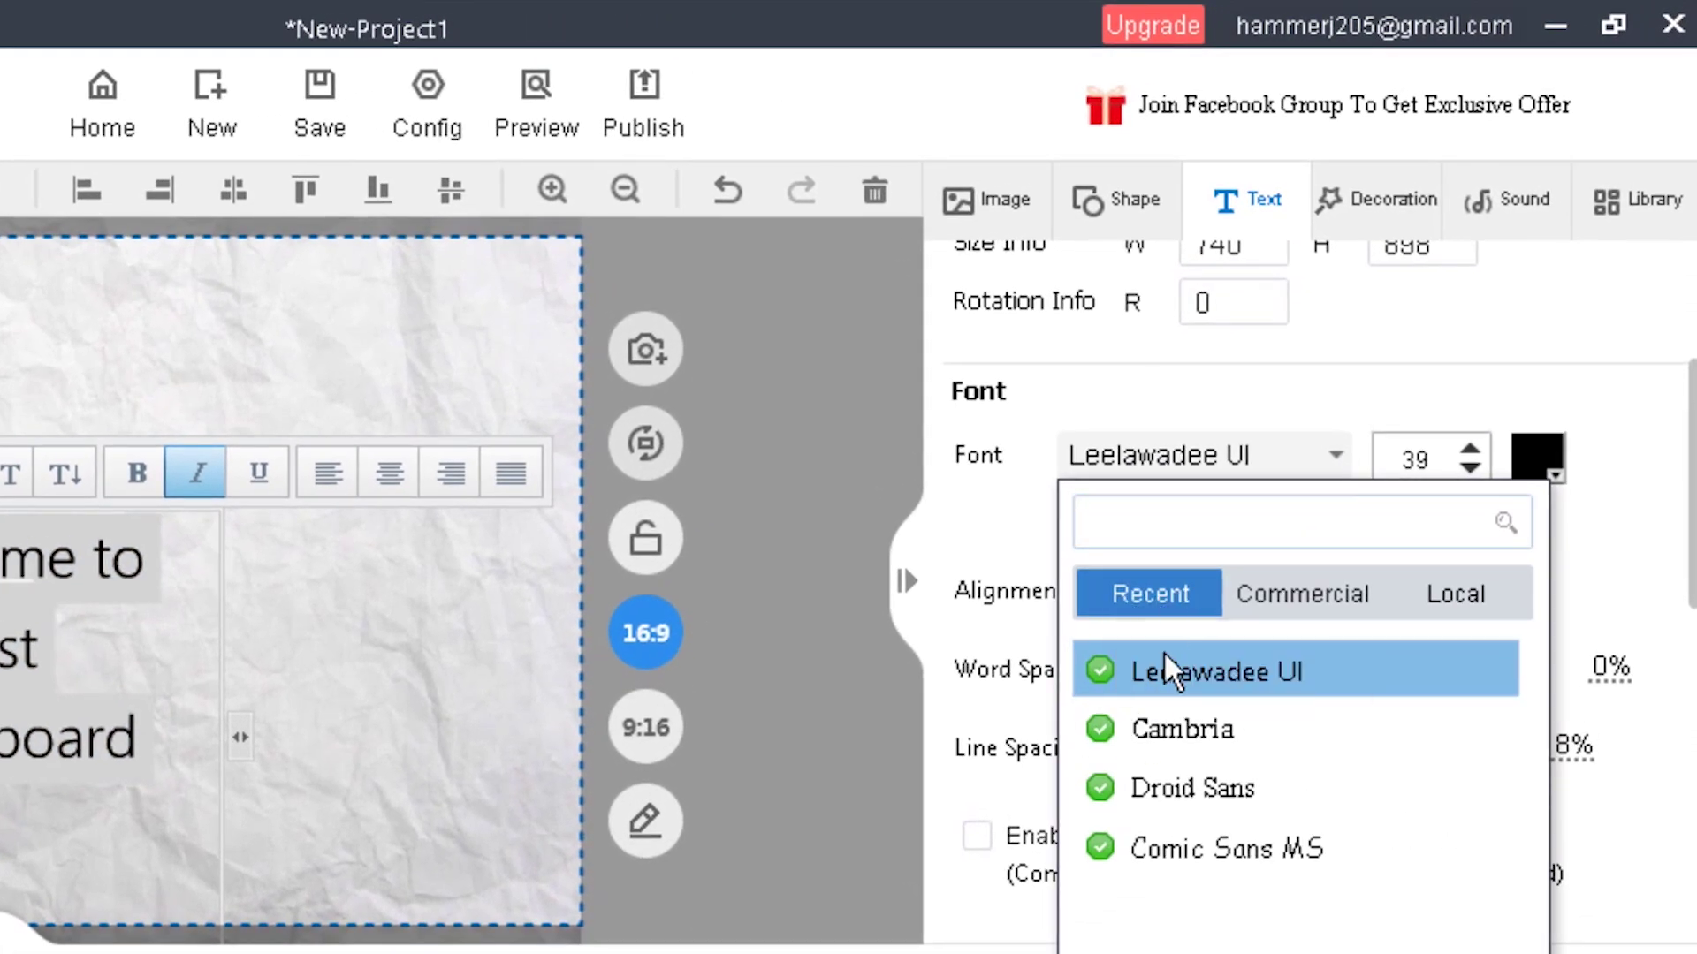
{"action": "left_click", "coordinate": [1456, 609]}
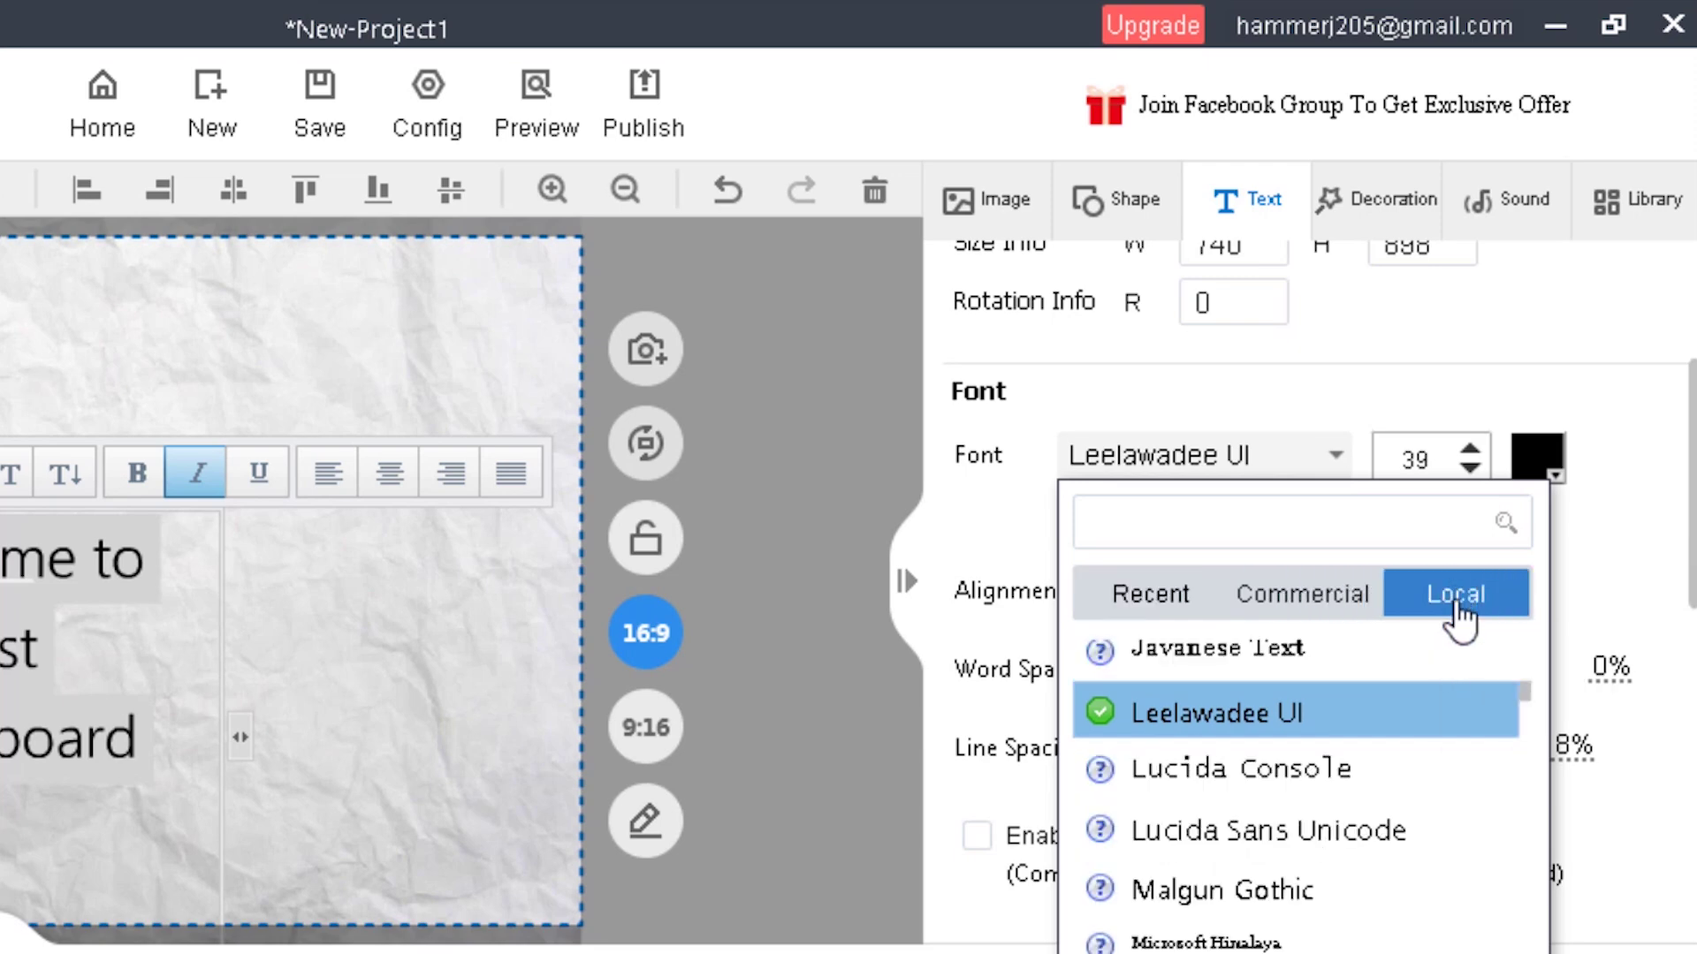
{"action": "left_click", "coordinate": [1587, 601]}
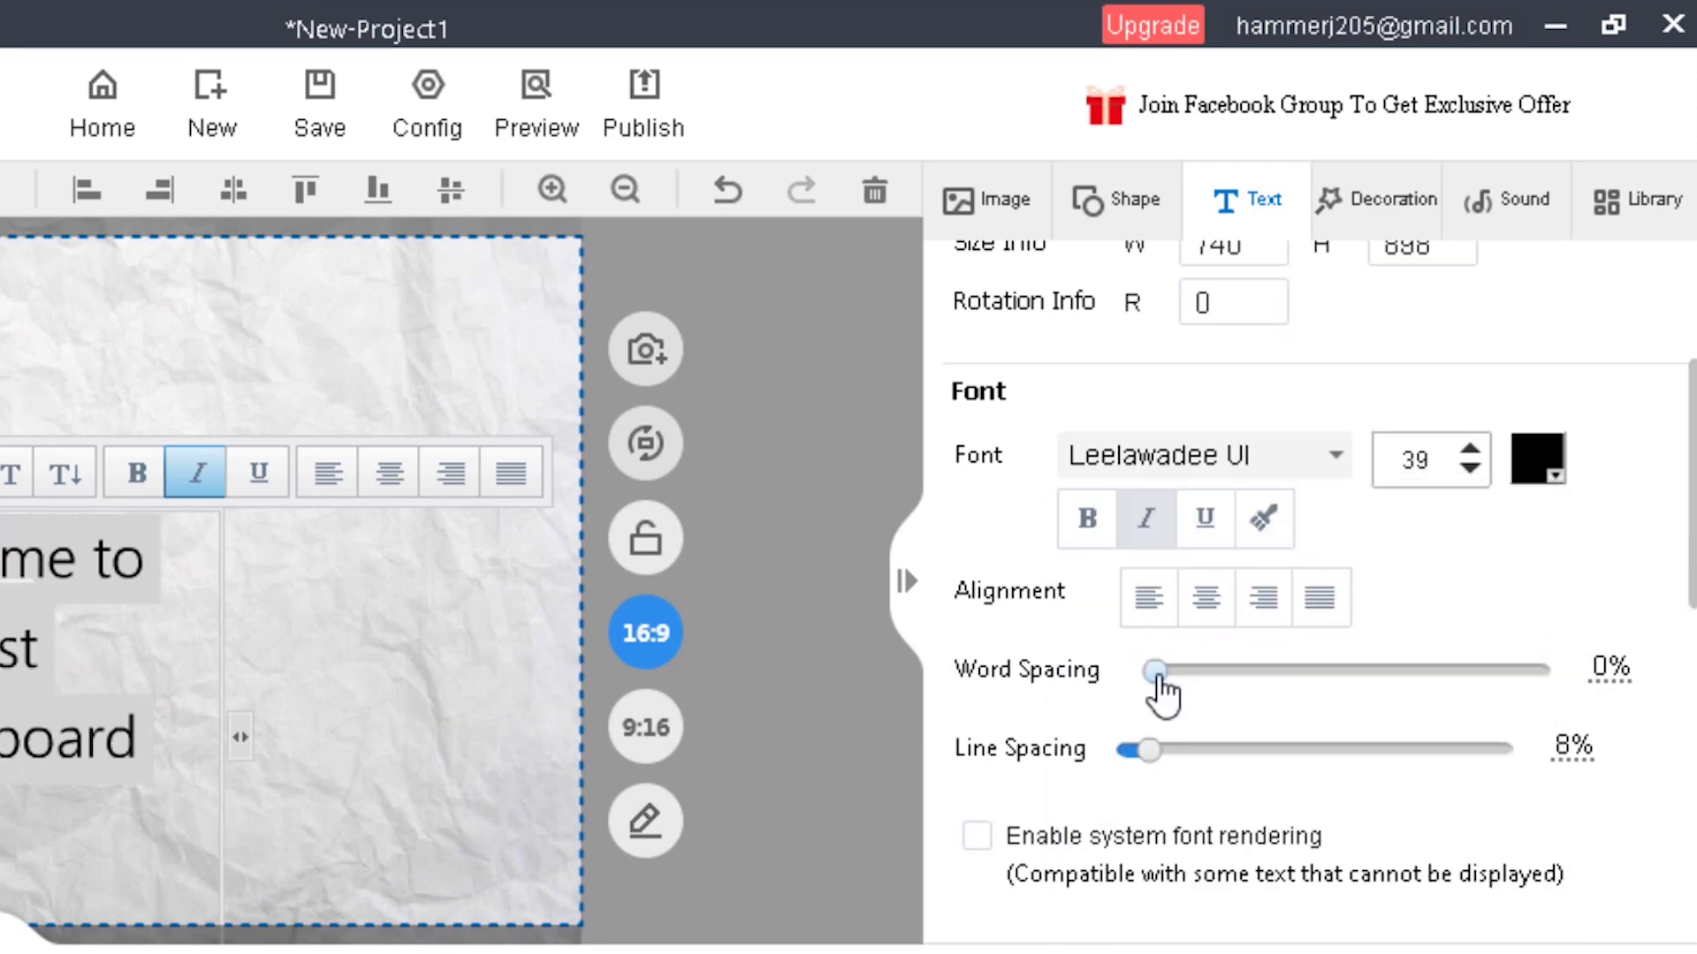
{"action": "left_click", "coordinate": [1166, 674]}
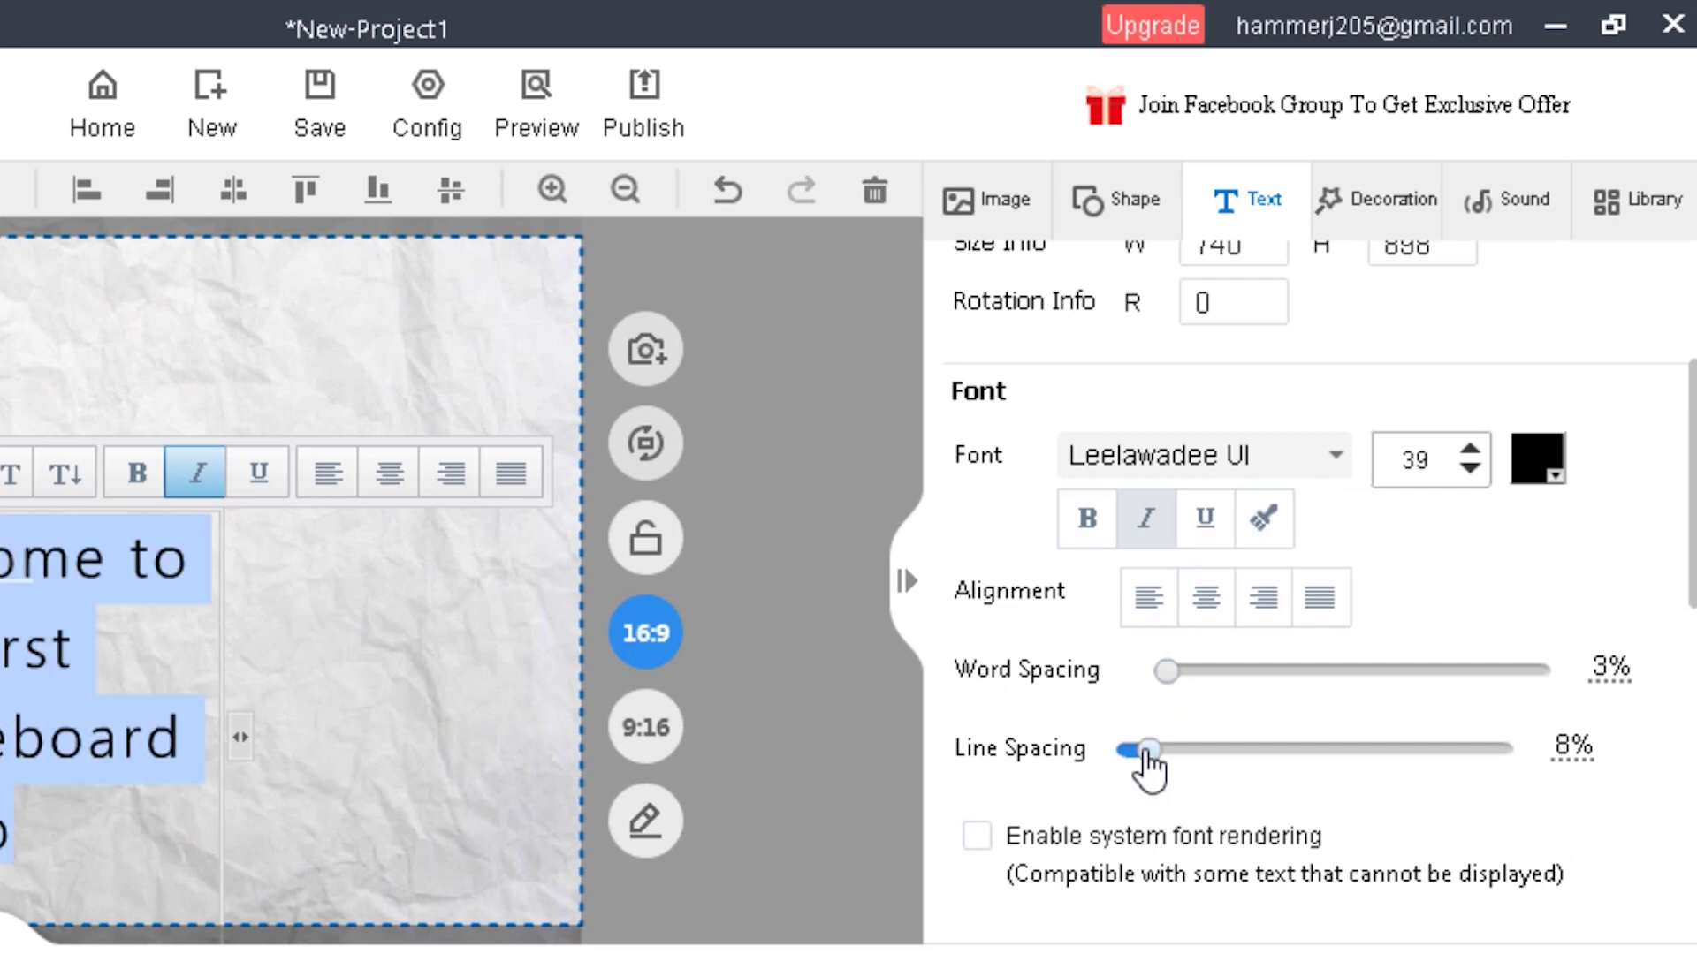
{"action": "left_click", "coordinate": [1140, 752]}
{"action": "scroll", "coordinate": [1135, 754], "scroll_direction": "down", "scroll_amount": 4}
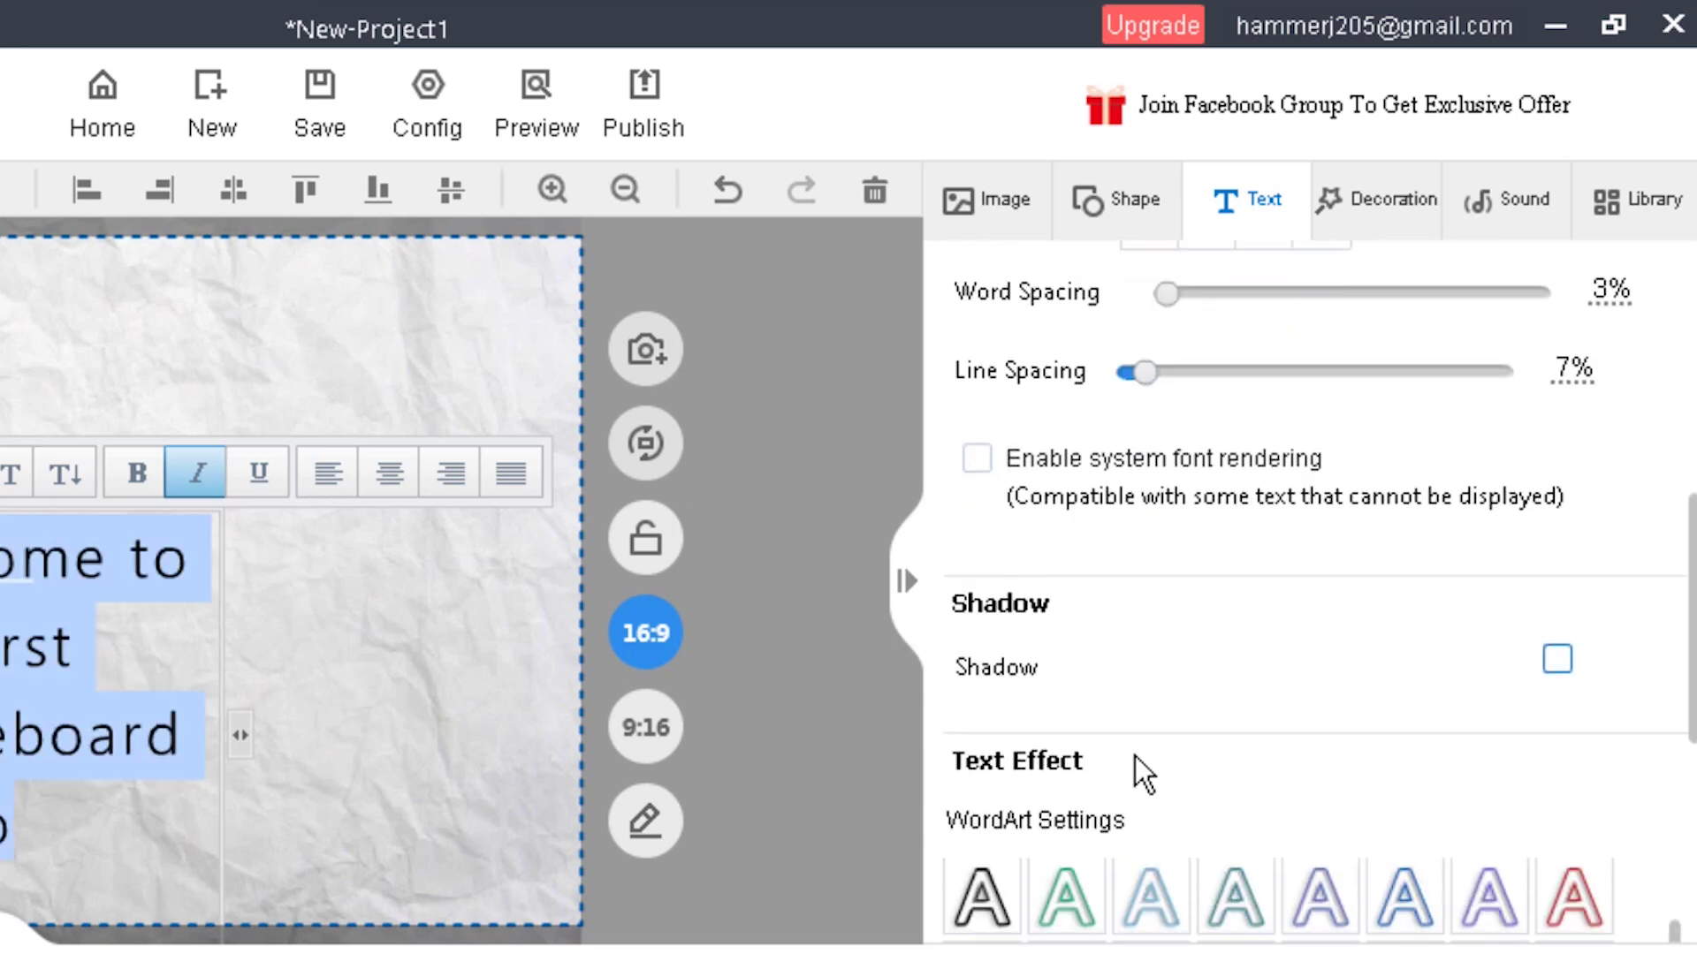
{"action": "scroll", "coordinate": [1216, 679], "scroll_direction": "down", "scroll_amount": 3}
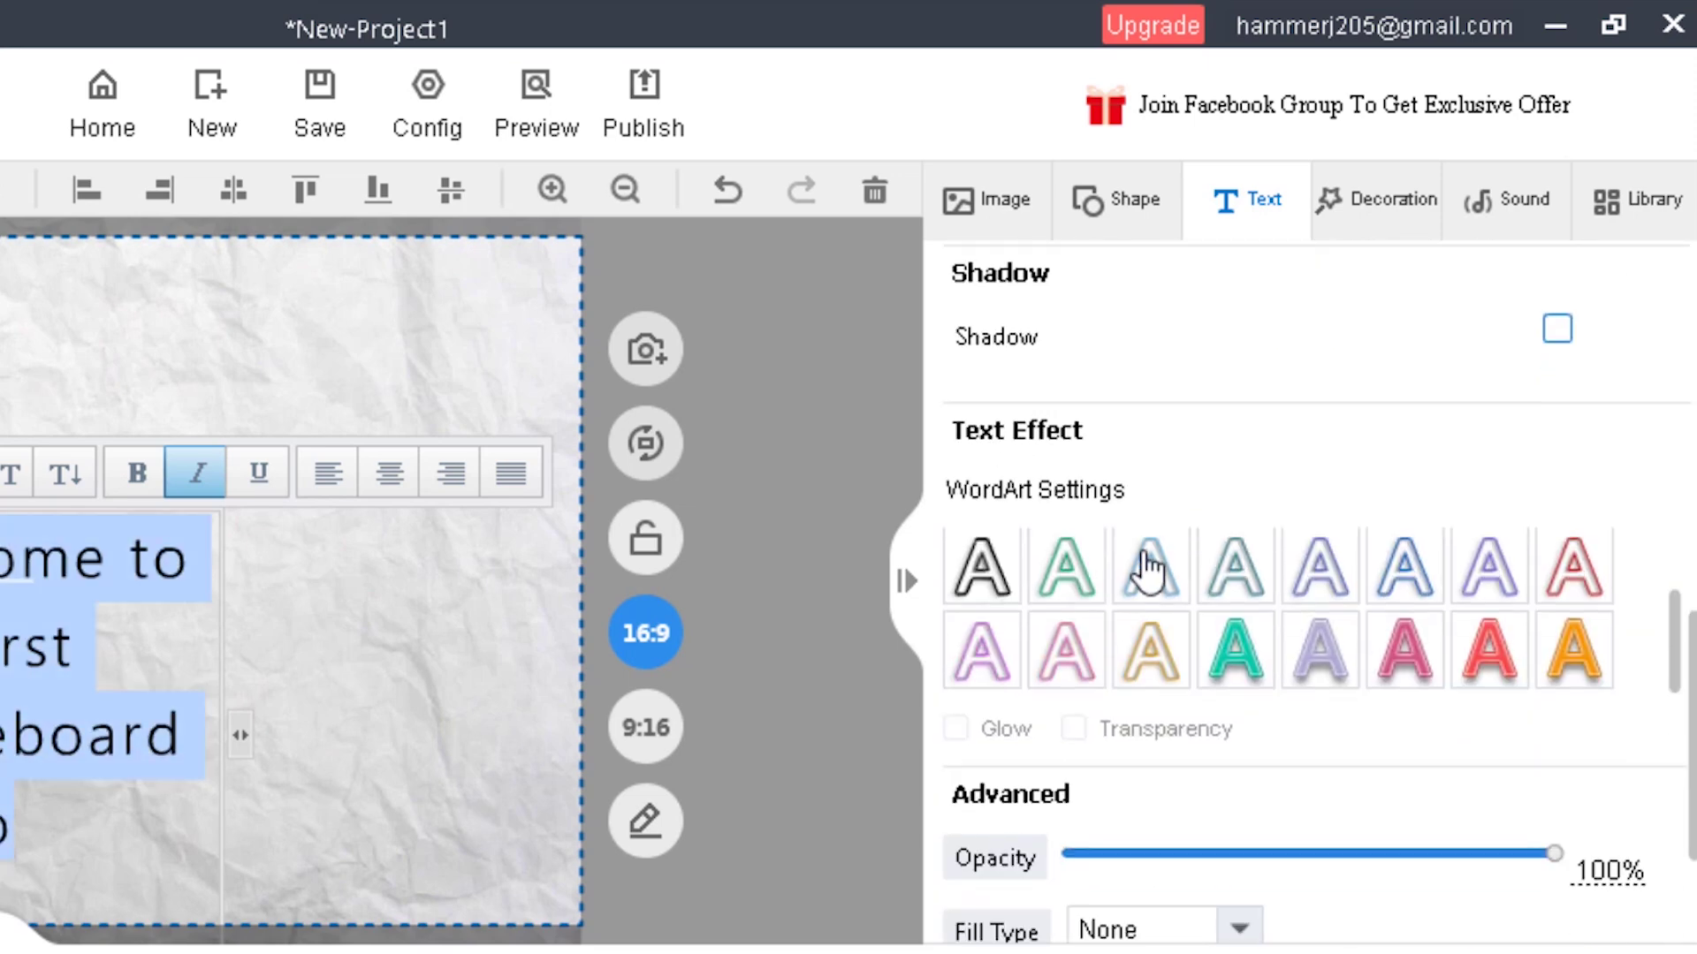
{"action": "scroll", "coordinate": [1402, 784], "scroll_direction": "down", "scroll_amount": 2}
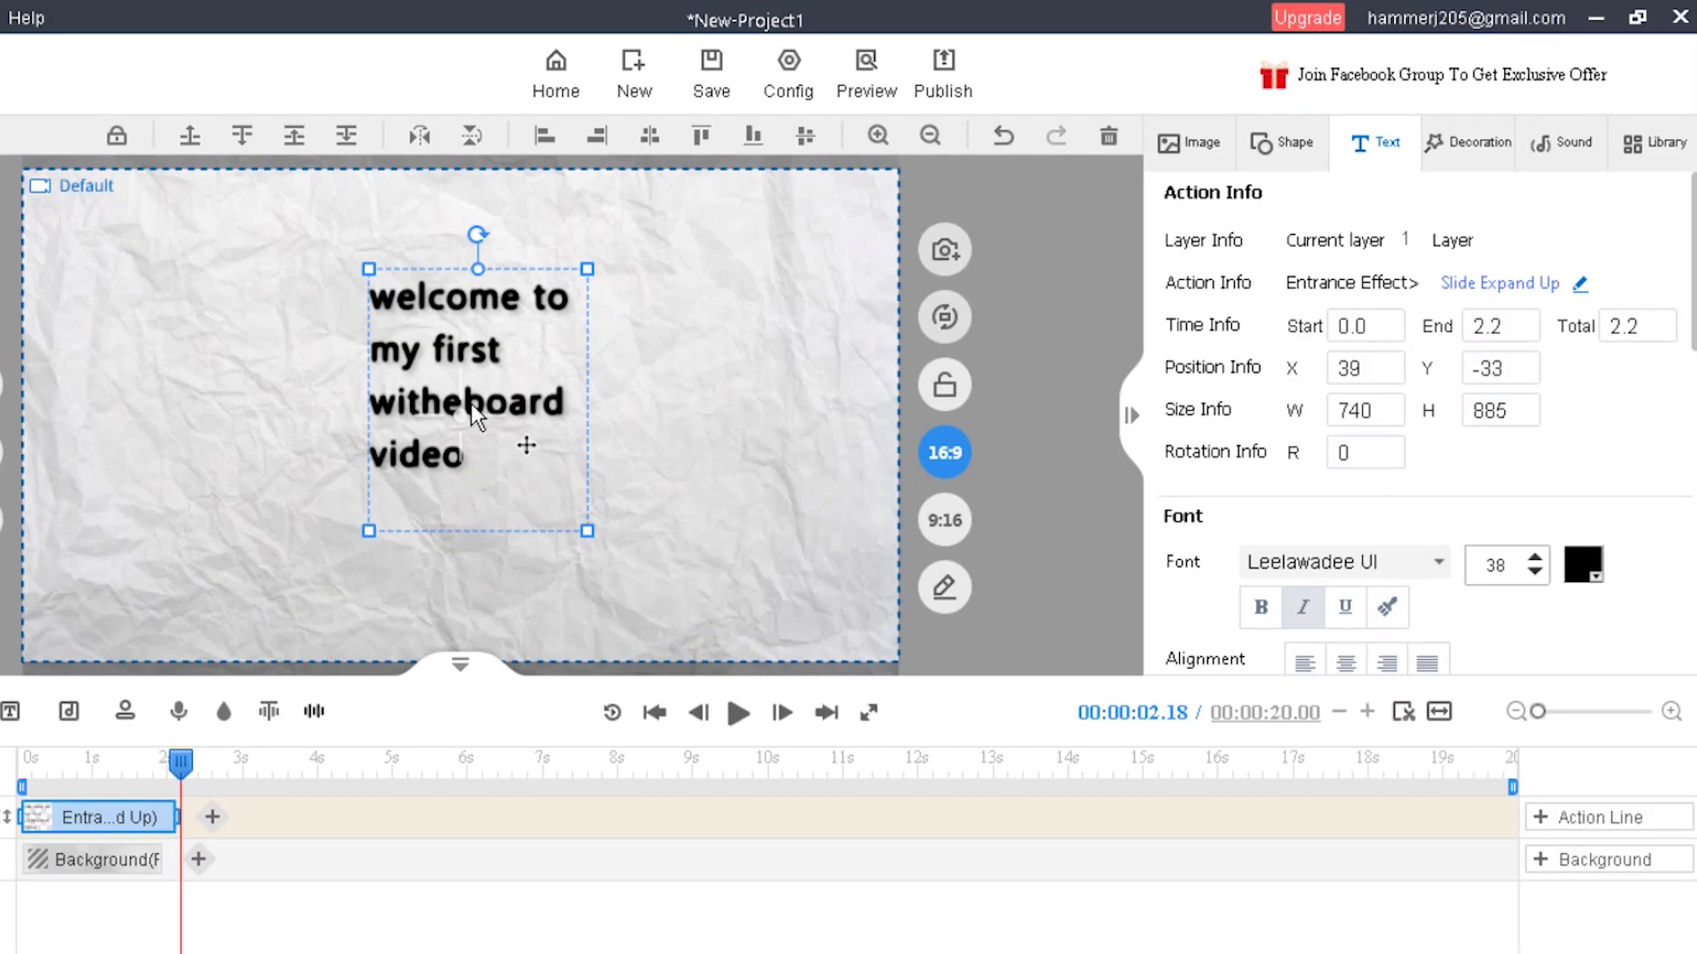
{"action": "left_click_drag", "start_coordinate": [499, 405], "coordinate": [519, 459]}
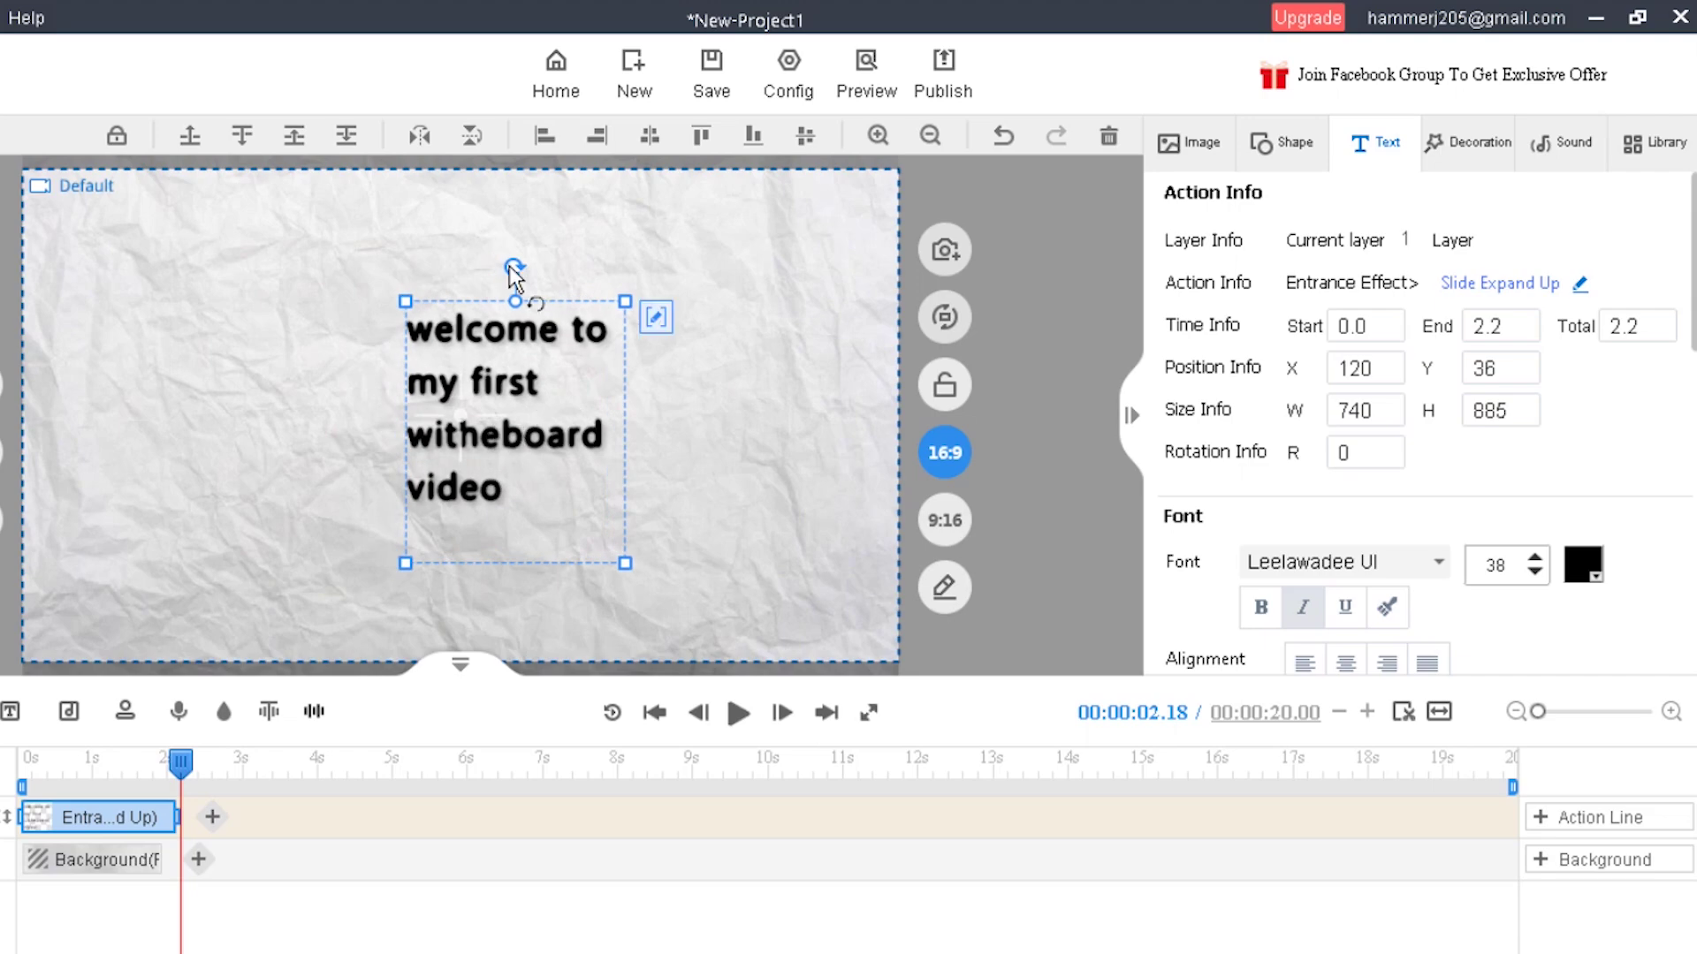
Move the title lower right and scrub the first seconds to preview its Slide Expand Up entrance.
{"action": "left_click_drag", "start_coordinate": [528, 270], "coordinate": [466, 269]}
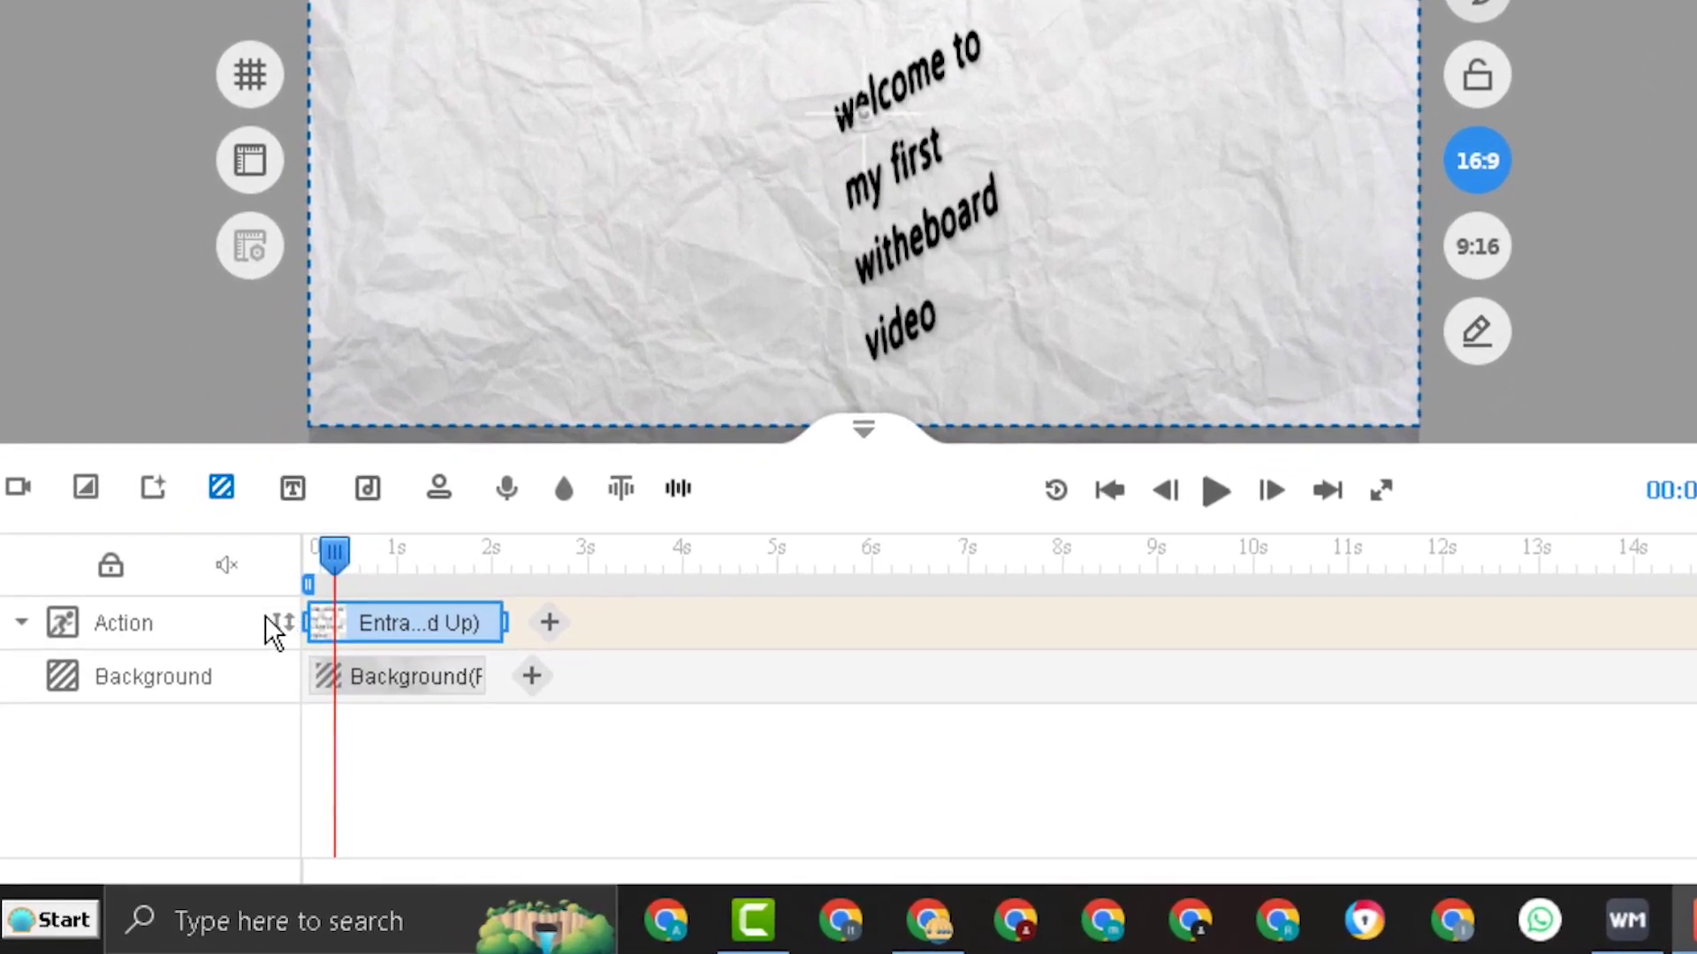
{"action": "mouse_move", "coordinate": [368, 734]}
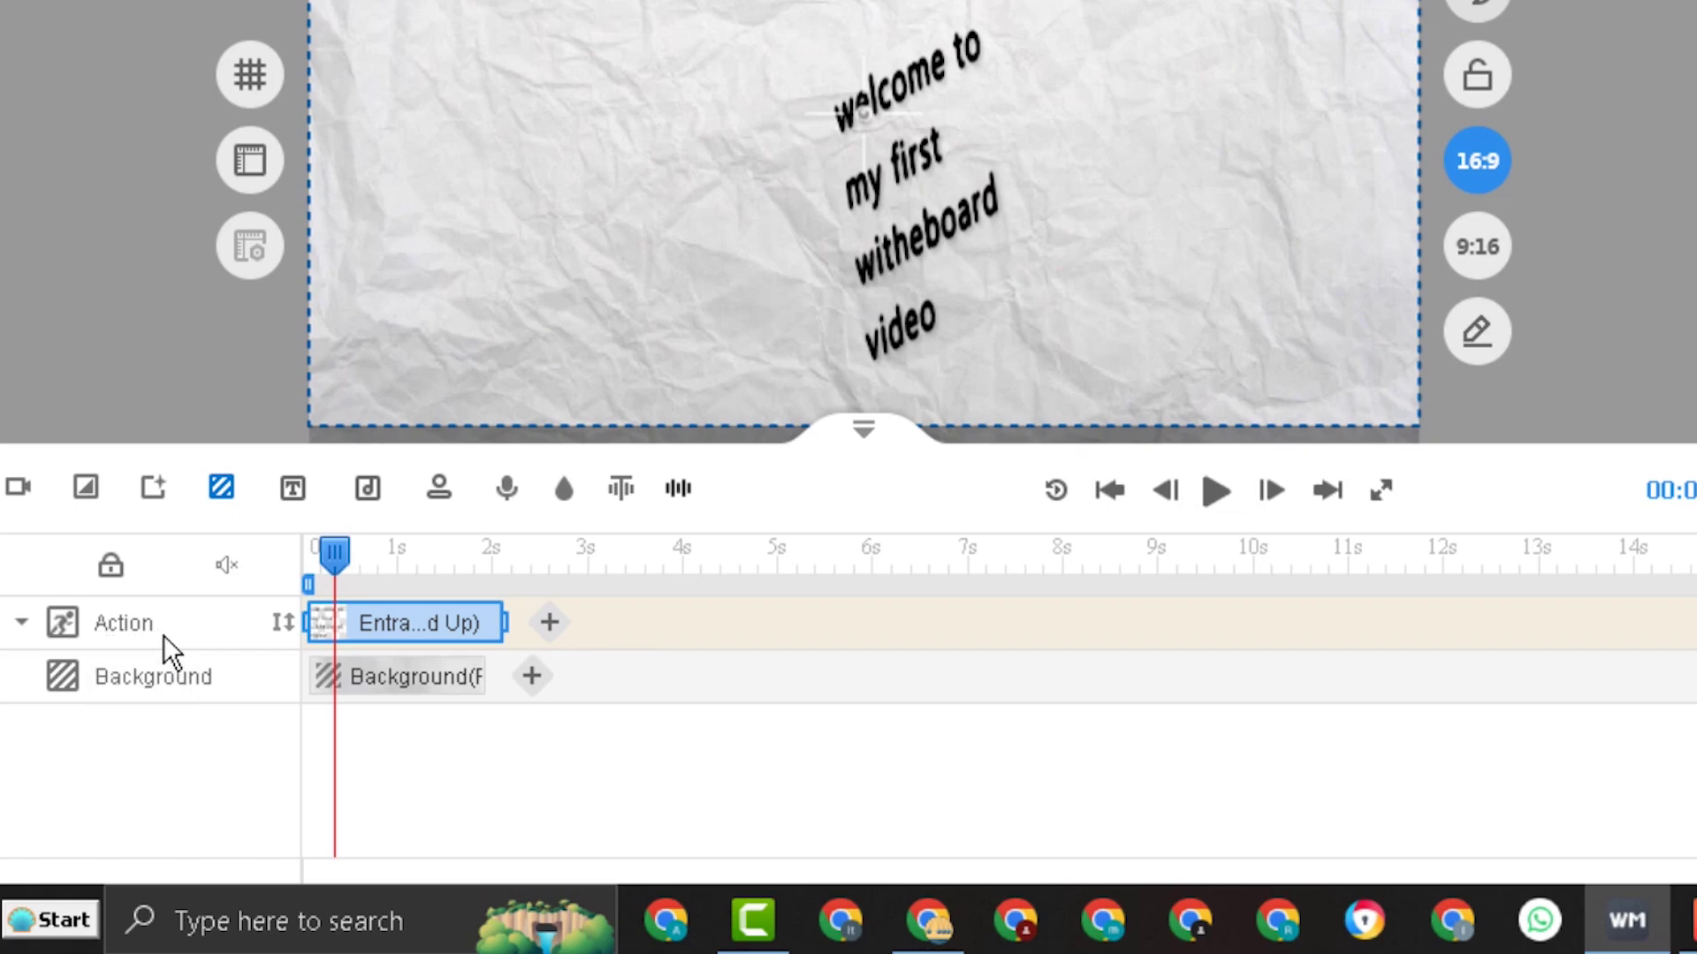
{"action": "mouse_move", "coordinate": [389, 626]}
{"action": "left_click_drag", "start_coordinate": [334, 552], "coordinate": [433, 554]}
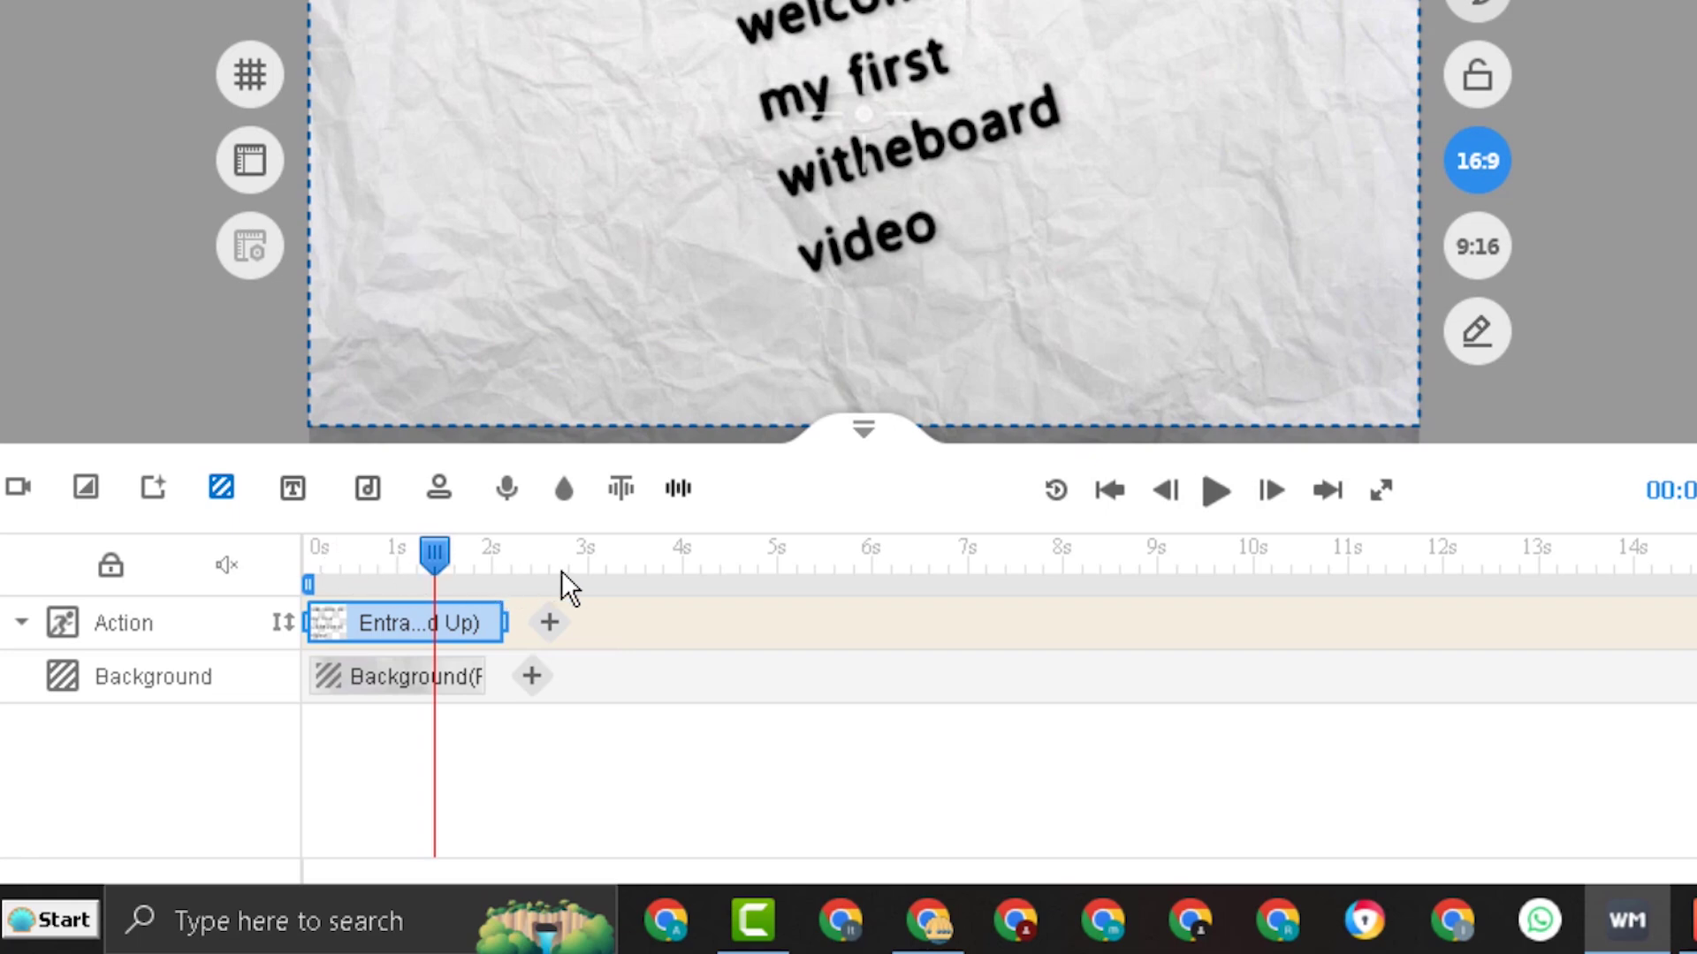
{"action": "mouse_move", "coordinate": [353, 610]}
{"action": "left_click_drag", "start_coordinate": [447, 553], "coordinate": [621, 625]}
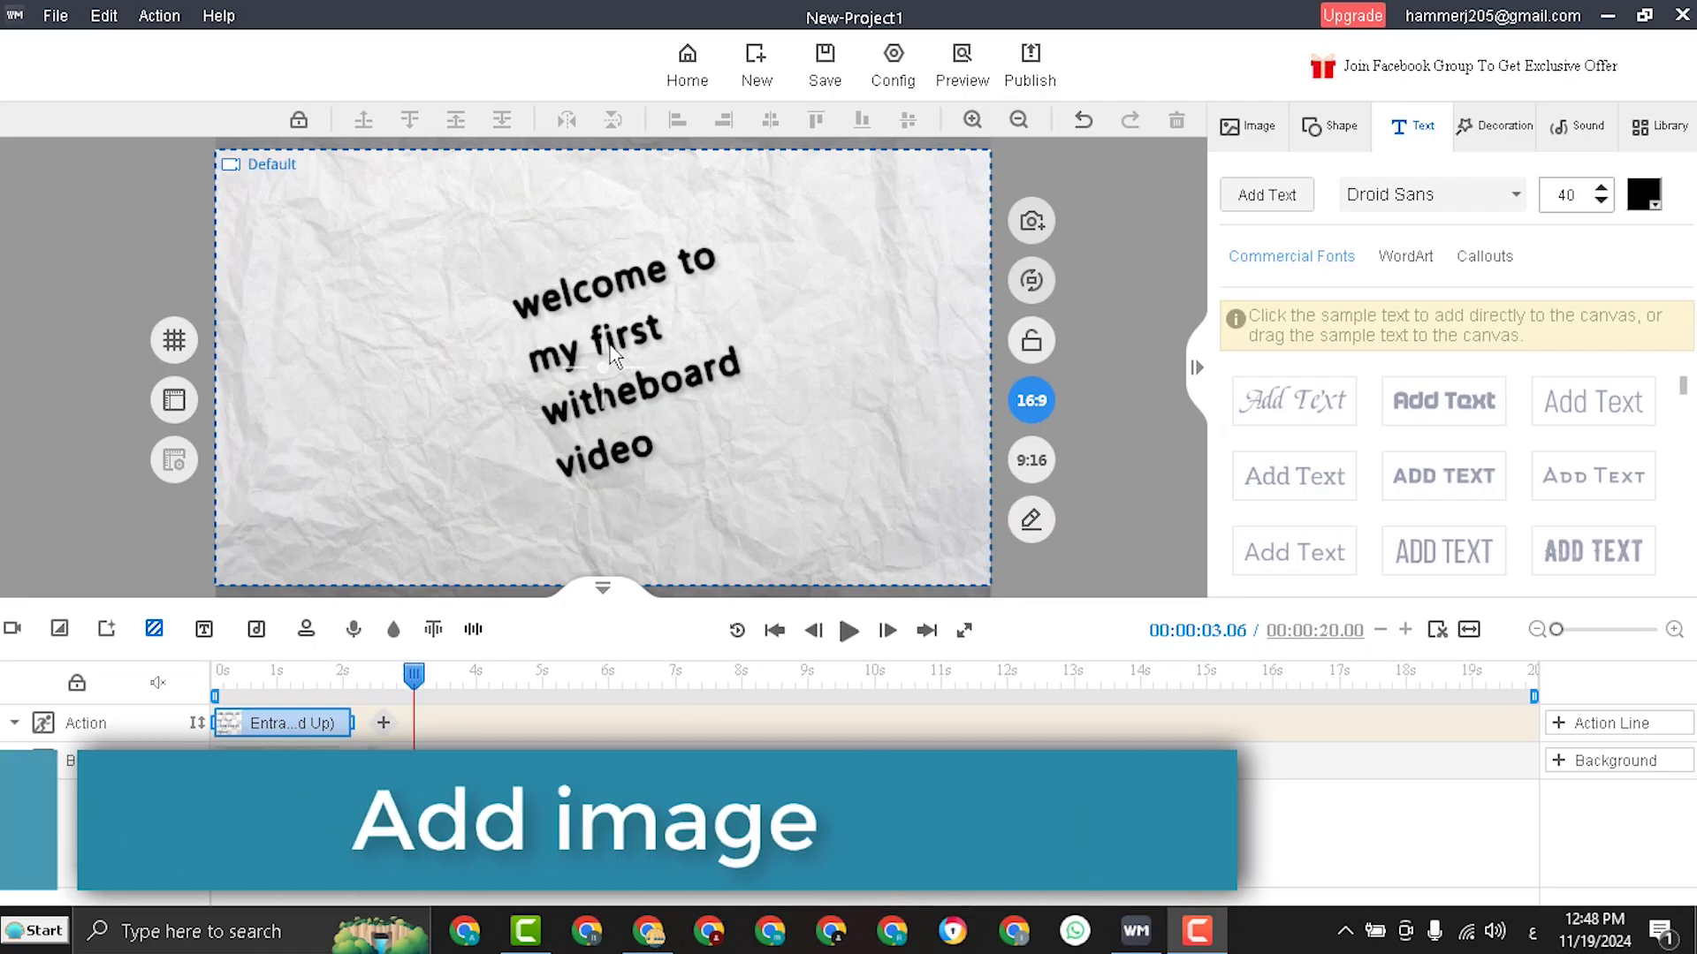
Move the title up to the top of the canvas and rotate it straight.
{"action": "left_click", "coordinate": [616, 356]}
{"action": "left_click_drag", "start_coordinate": [616, 356], "coordinate": [570, 300]}
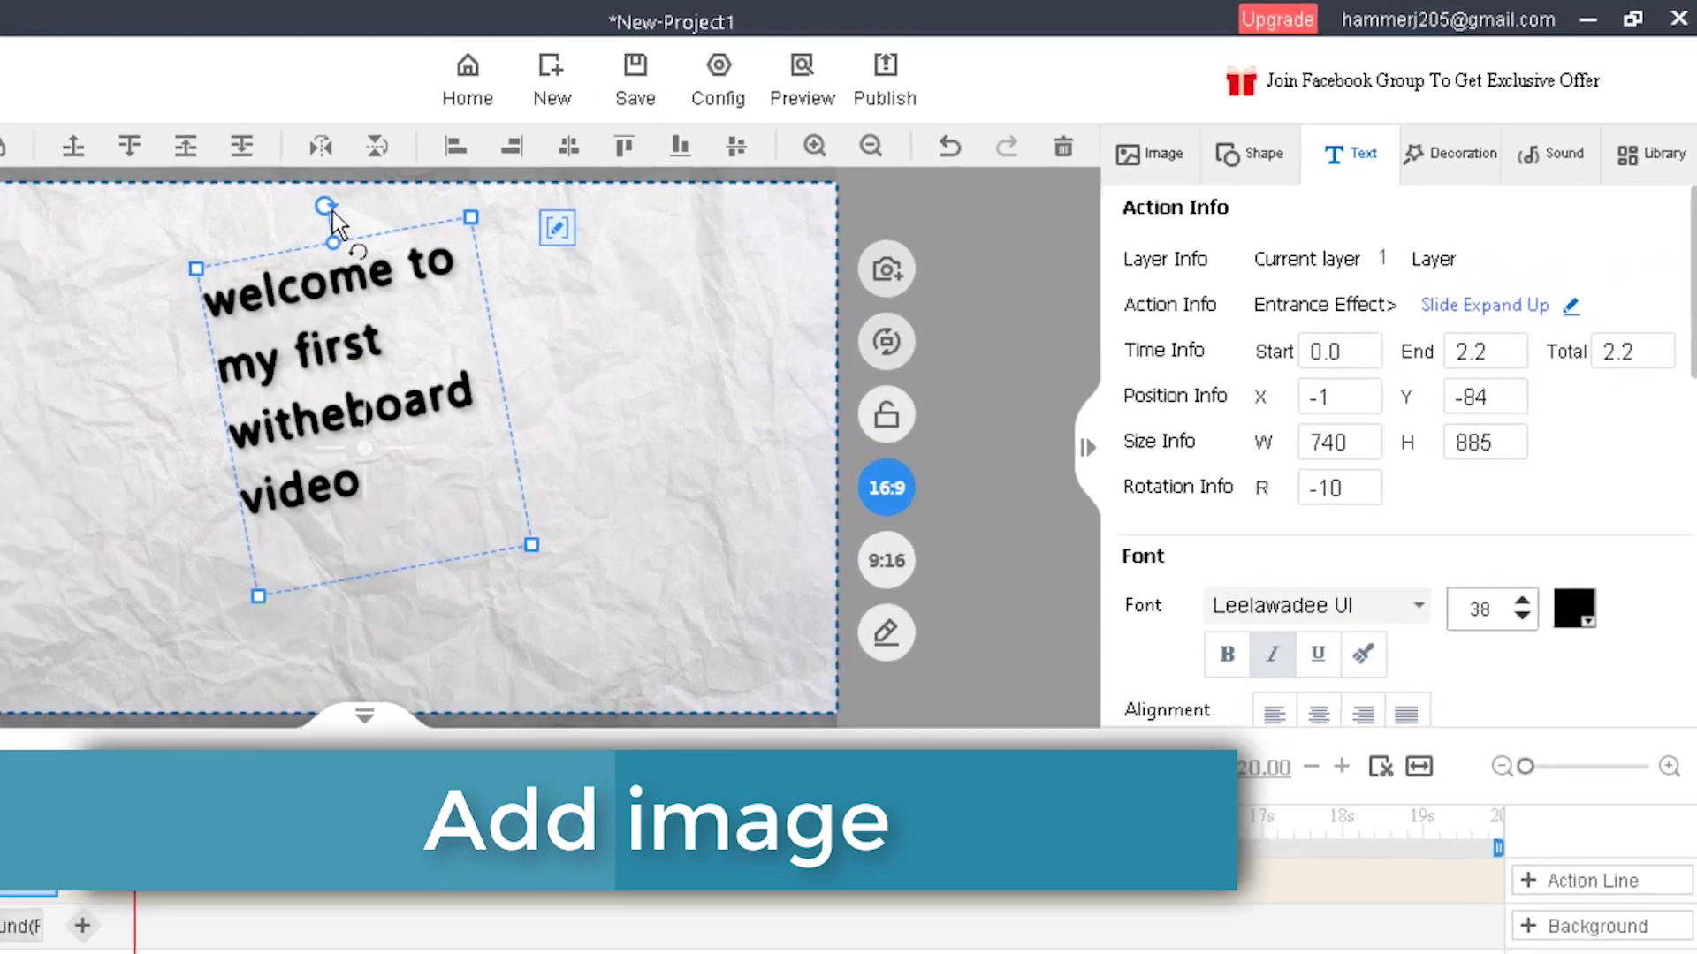
{"action": "left_click_drag", "start_coordinate": [332, 211], "coordinate": [362, 214]}
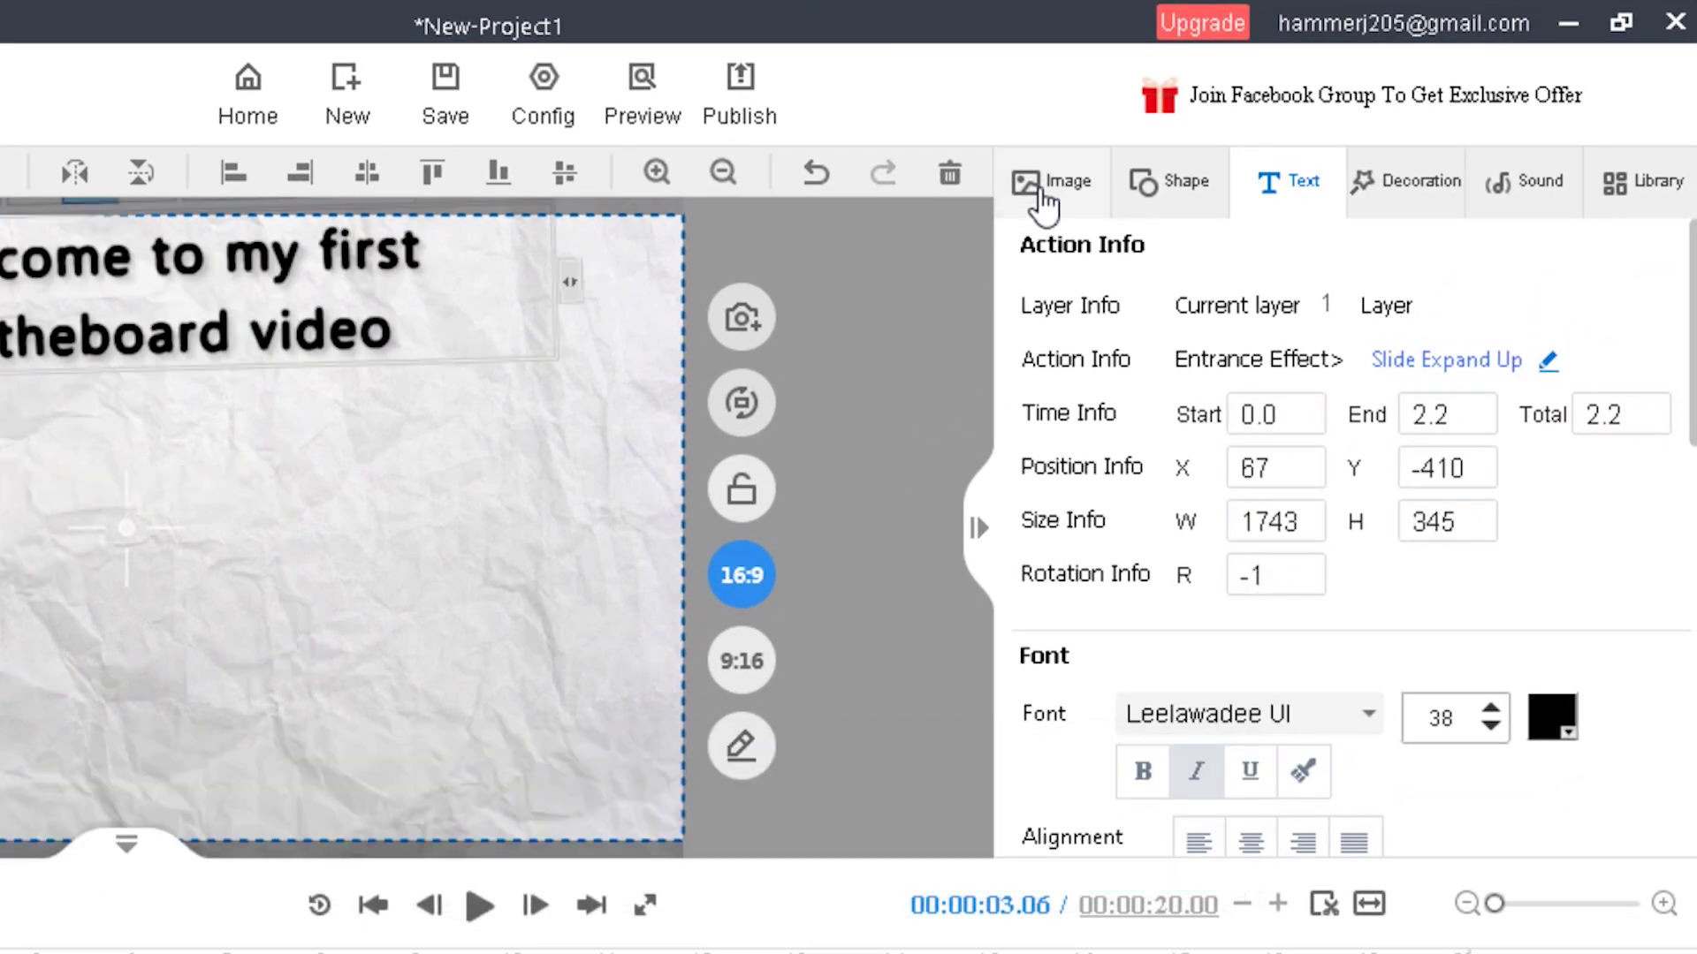
Place the Brief Strokes Business person-at-desk sketch on the canvas's left and preview it.
{"action": "left_click", "coordinate": [1041, 191]}
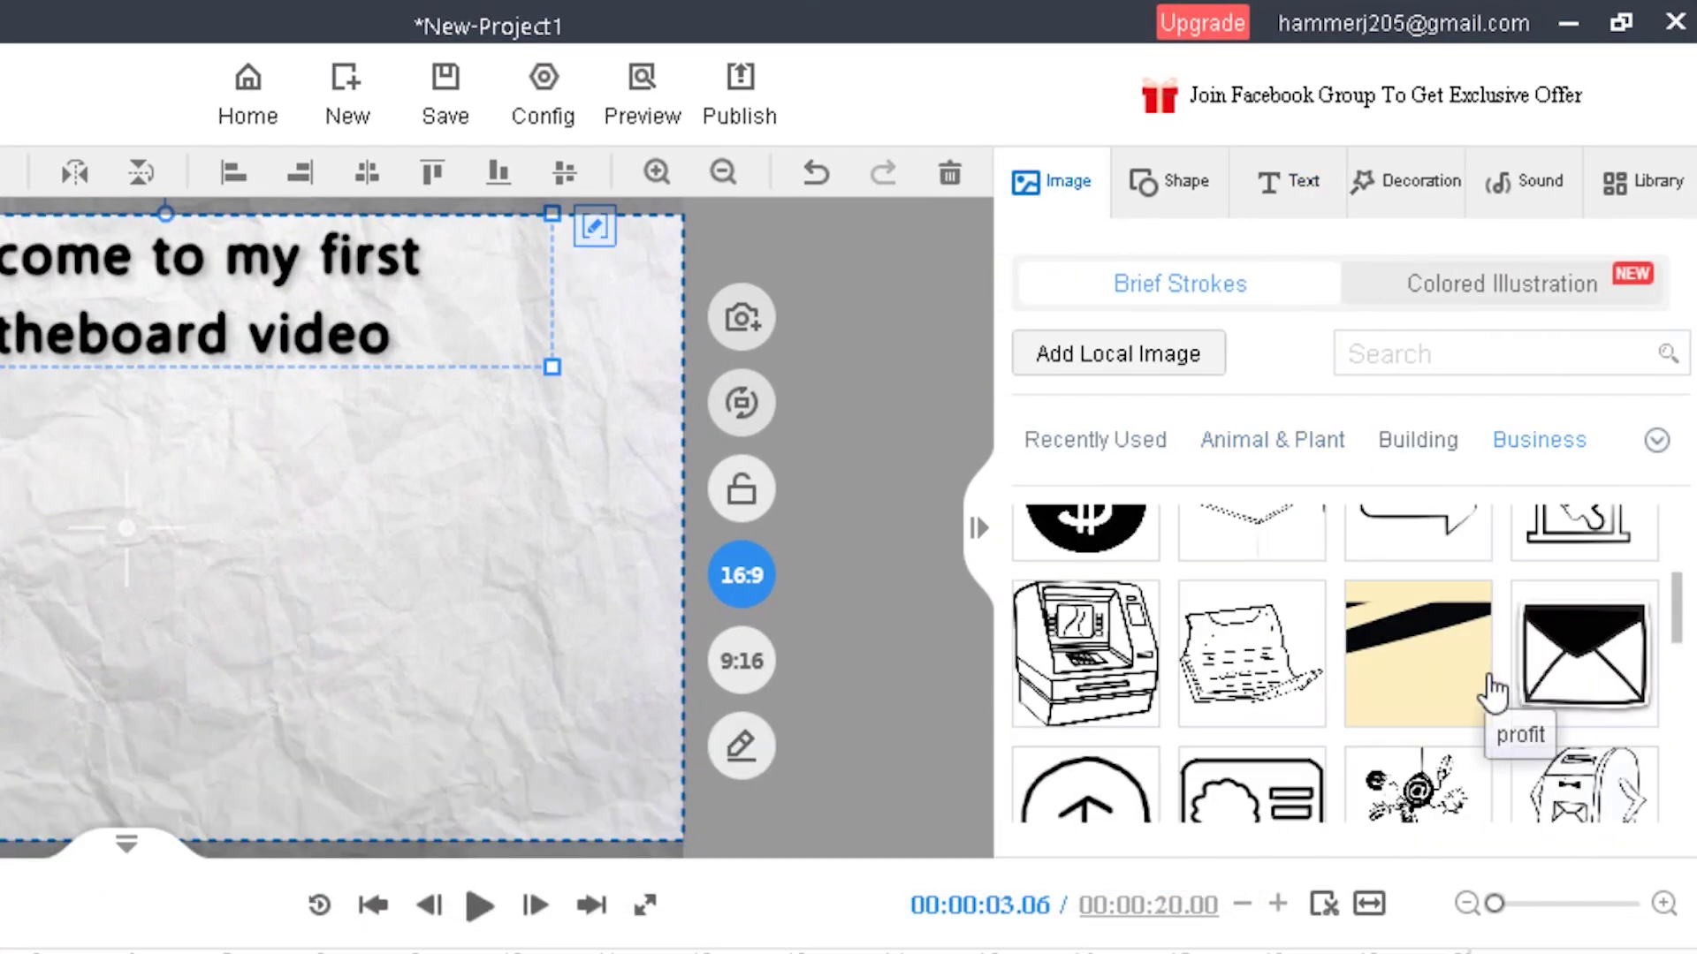
{"action": "scroll", "coordinate": [1458, 685], "scroll_direction": "up", "scroll_amount": 1}
{"action": "left_click_drag", "start_coordinate": [1249, 570], "coordinate": [177, 521]}
{"action": "left_click", "coordinate": [478, 915]}
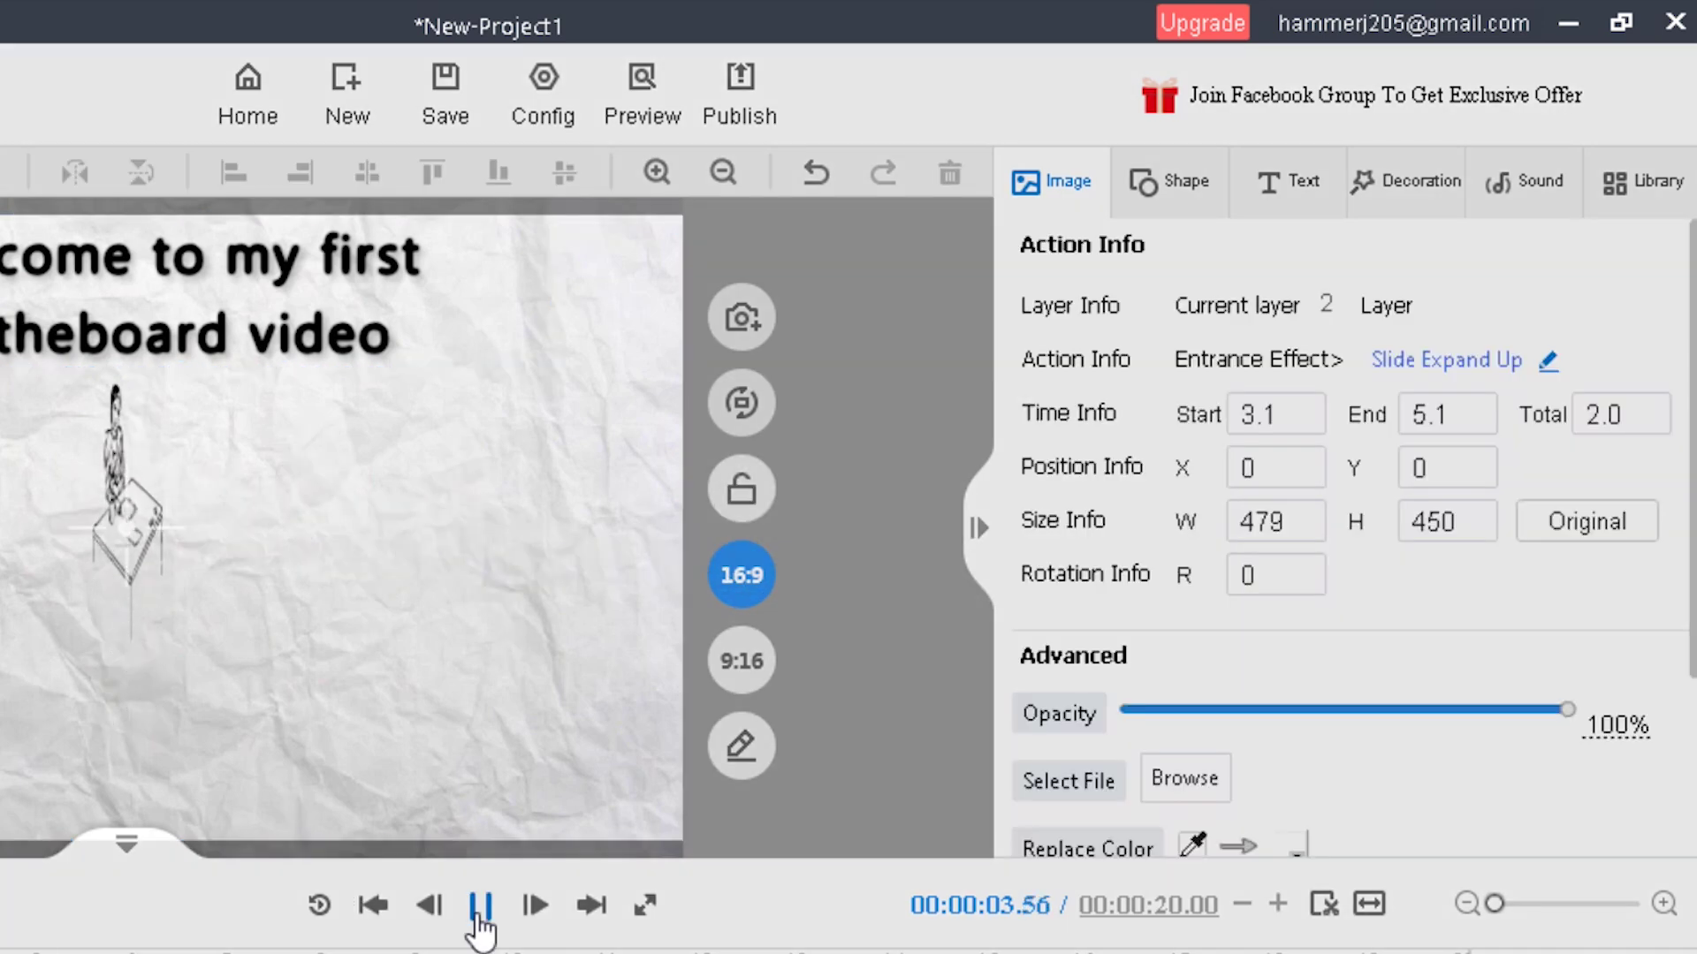
{"action": "left_click", "coordinate": [480, 910]}
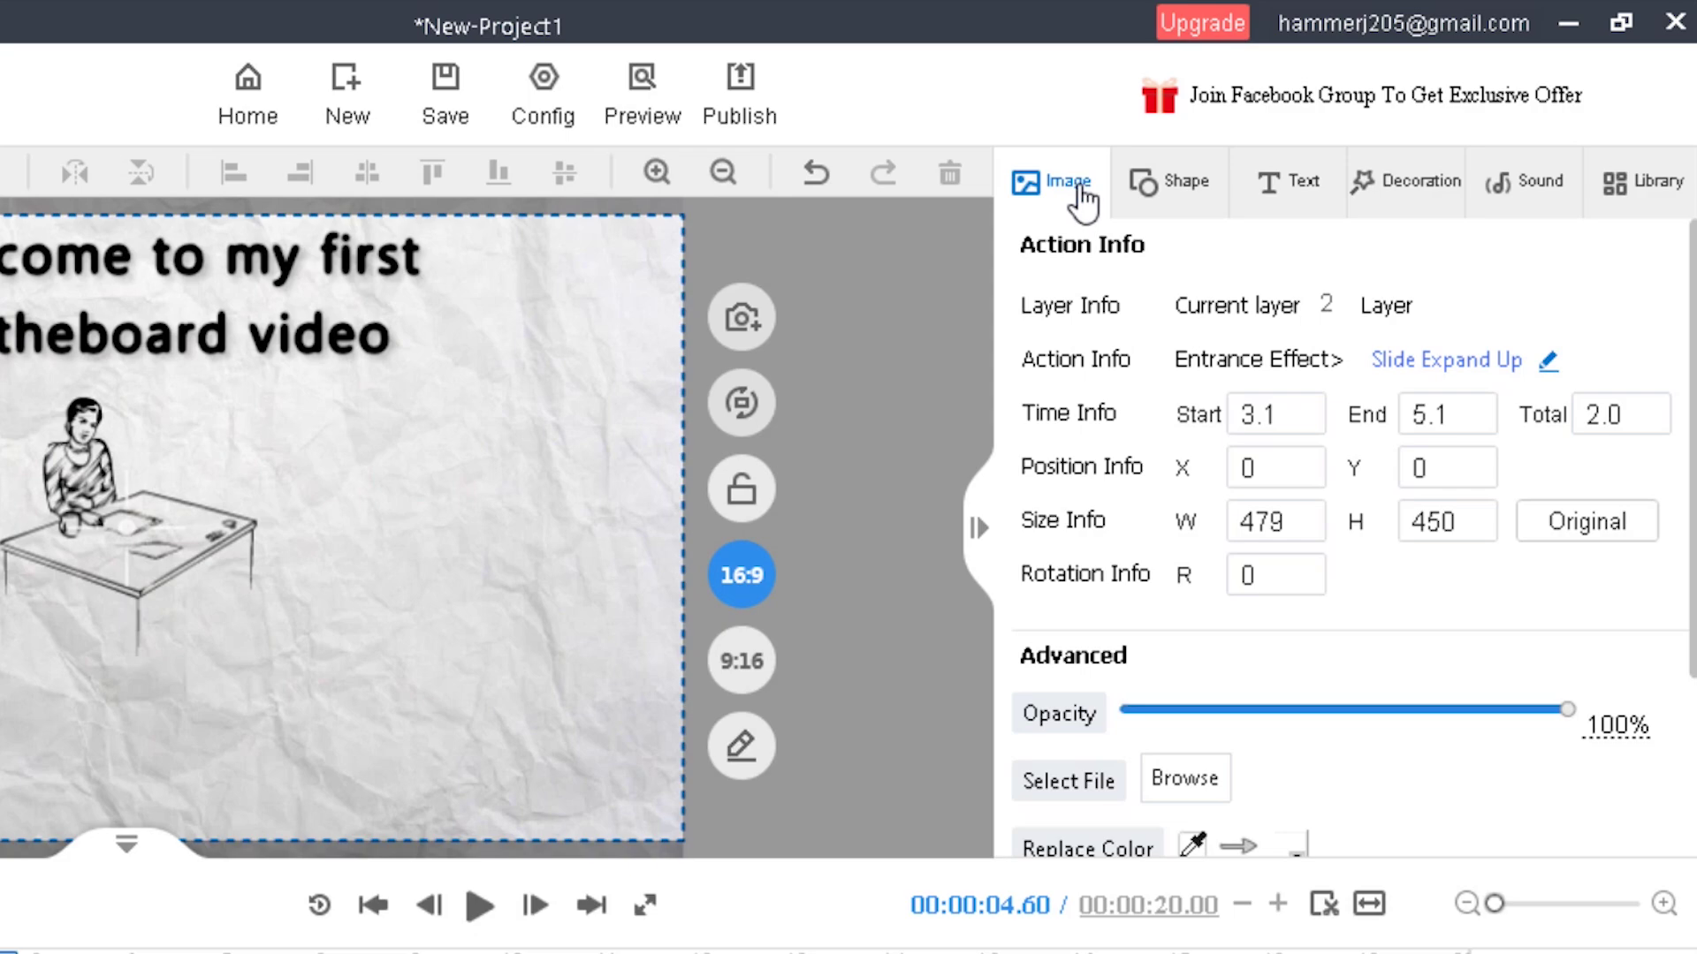
{"action": "left_click", "coordinate": [1056, 203]}
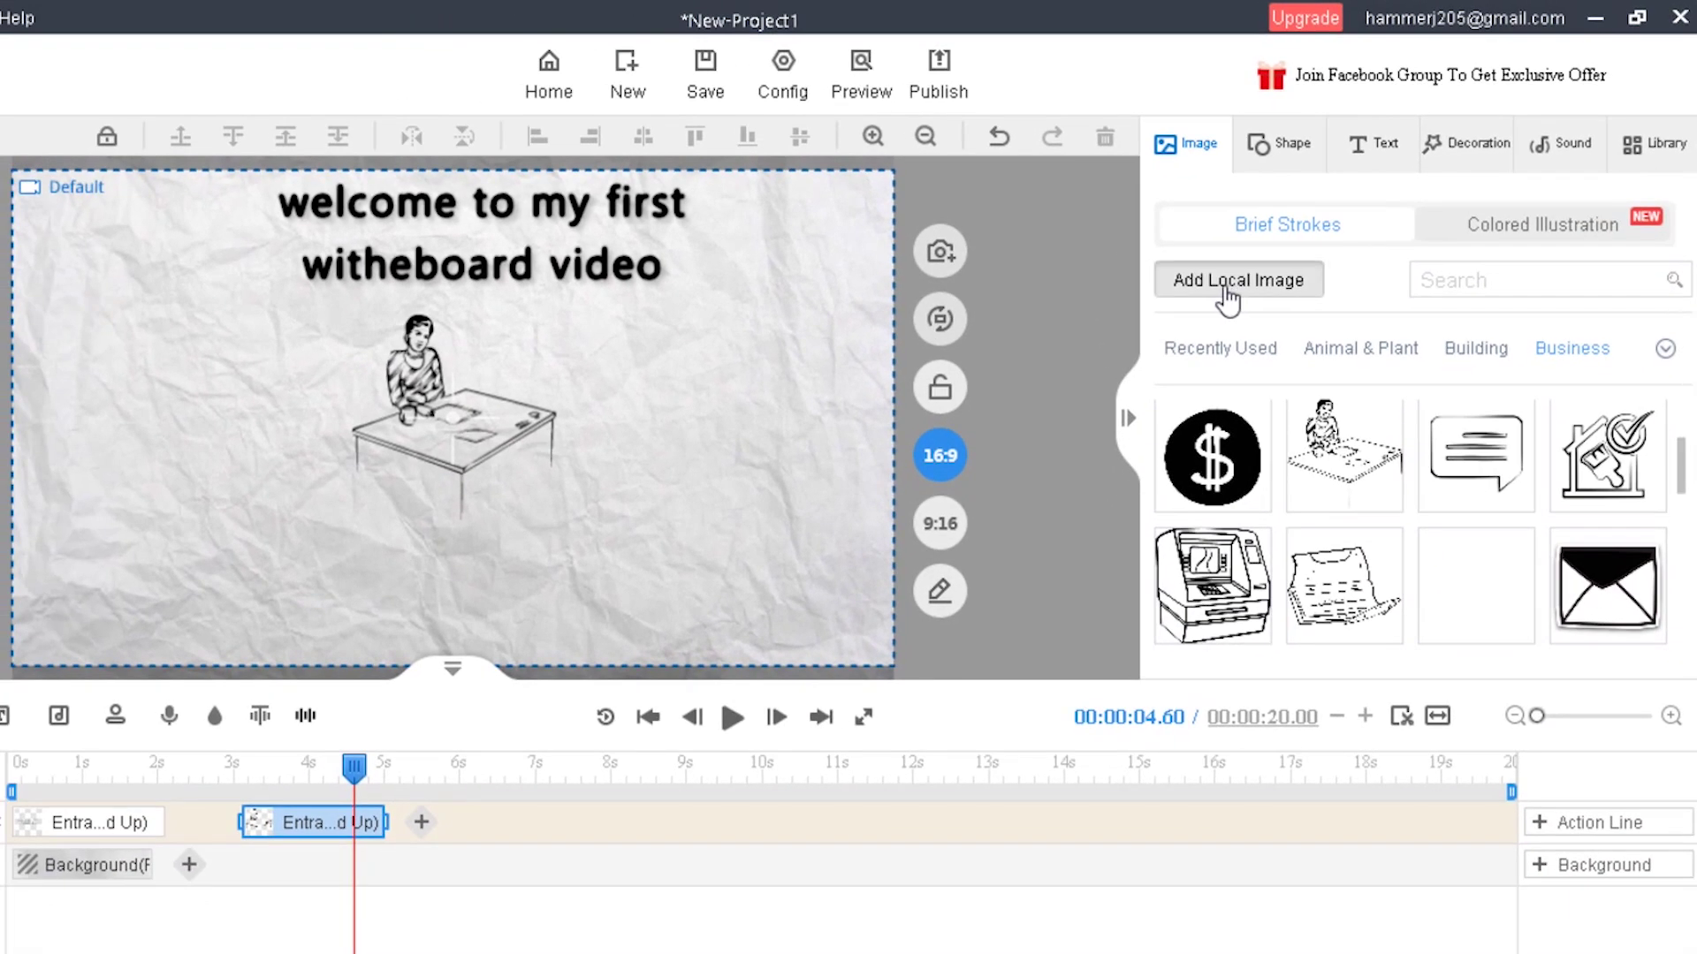
Import the local image 'like sub' and move it to the right of the desk sketch.
{"action": "left_click", "coordinate": [1229, 298]}
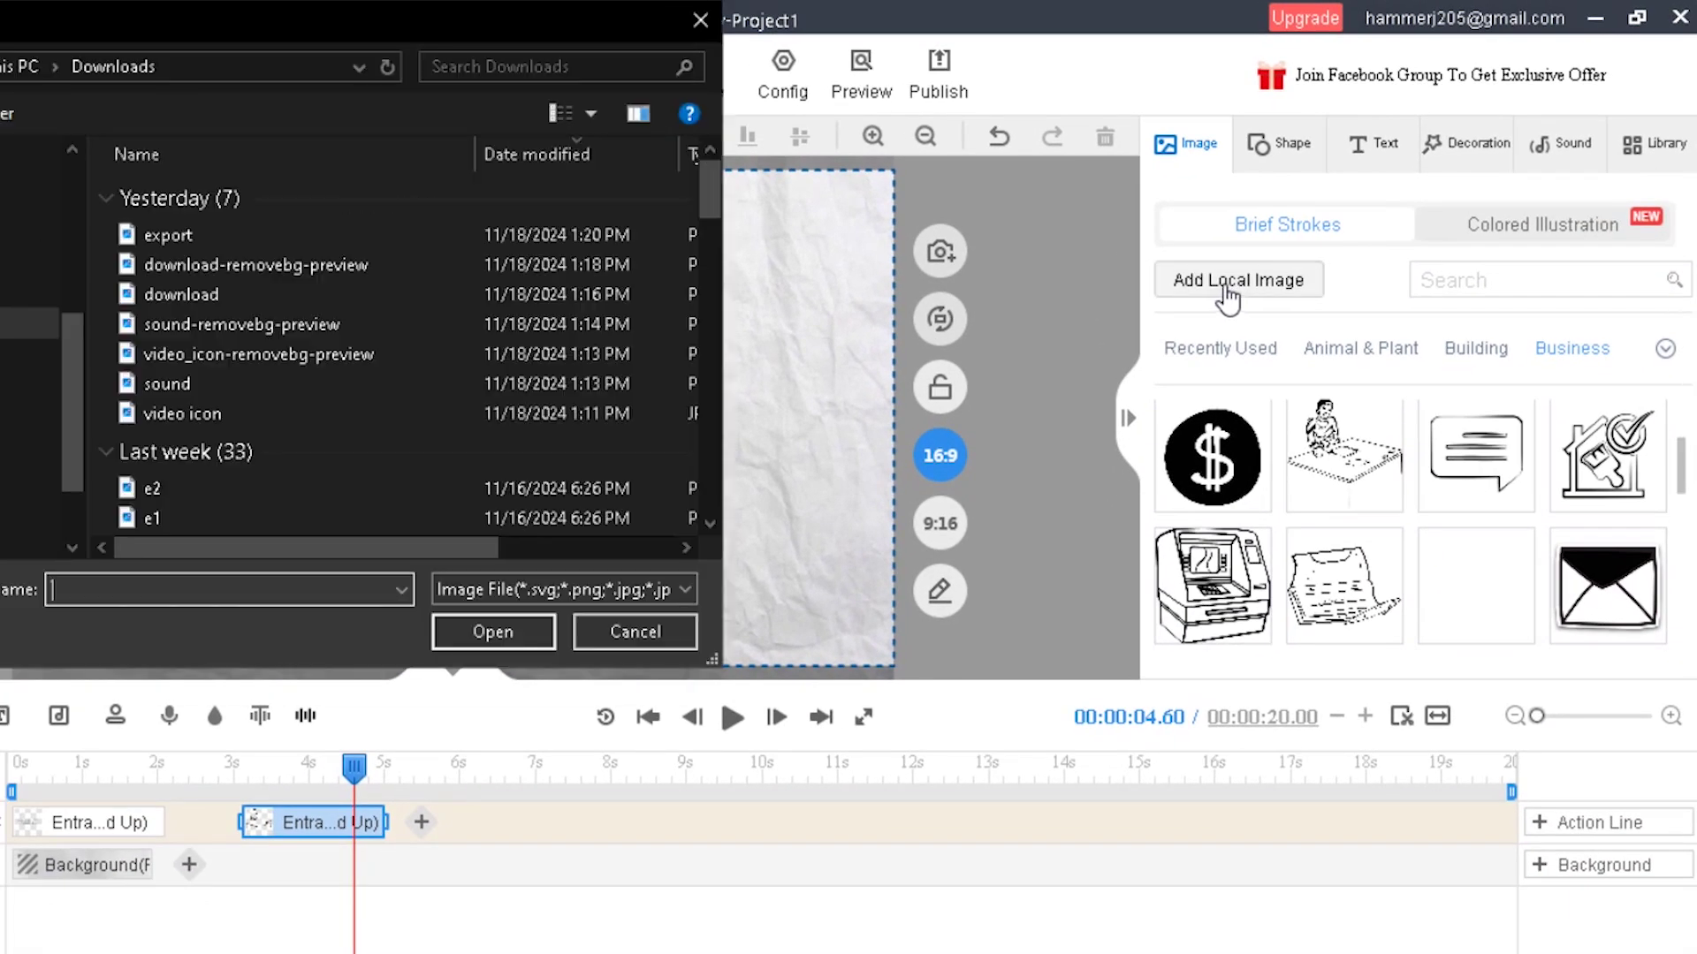
{"action": "left_click", "coordinate": [370, 453]}
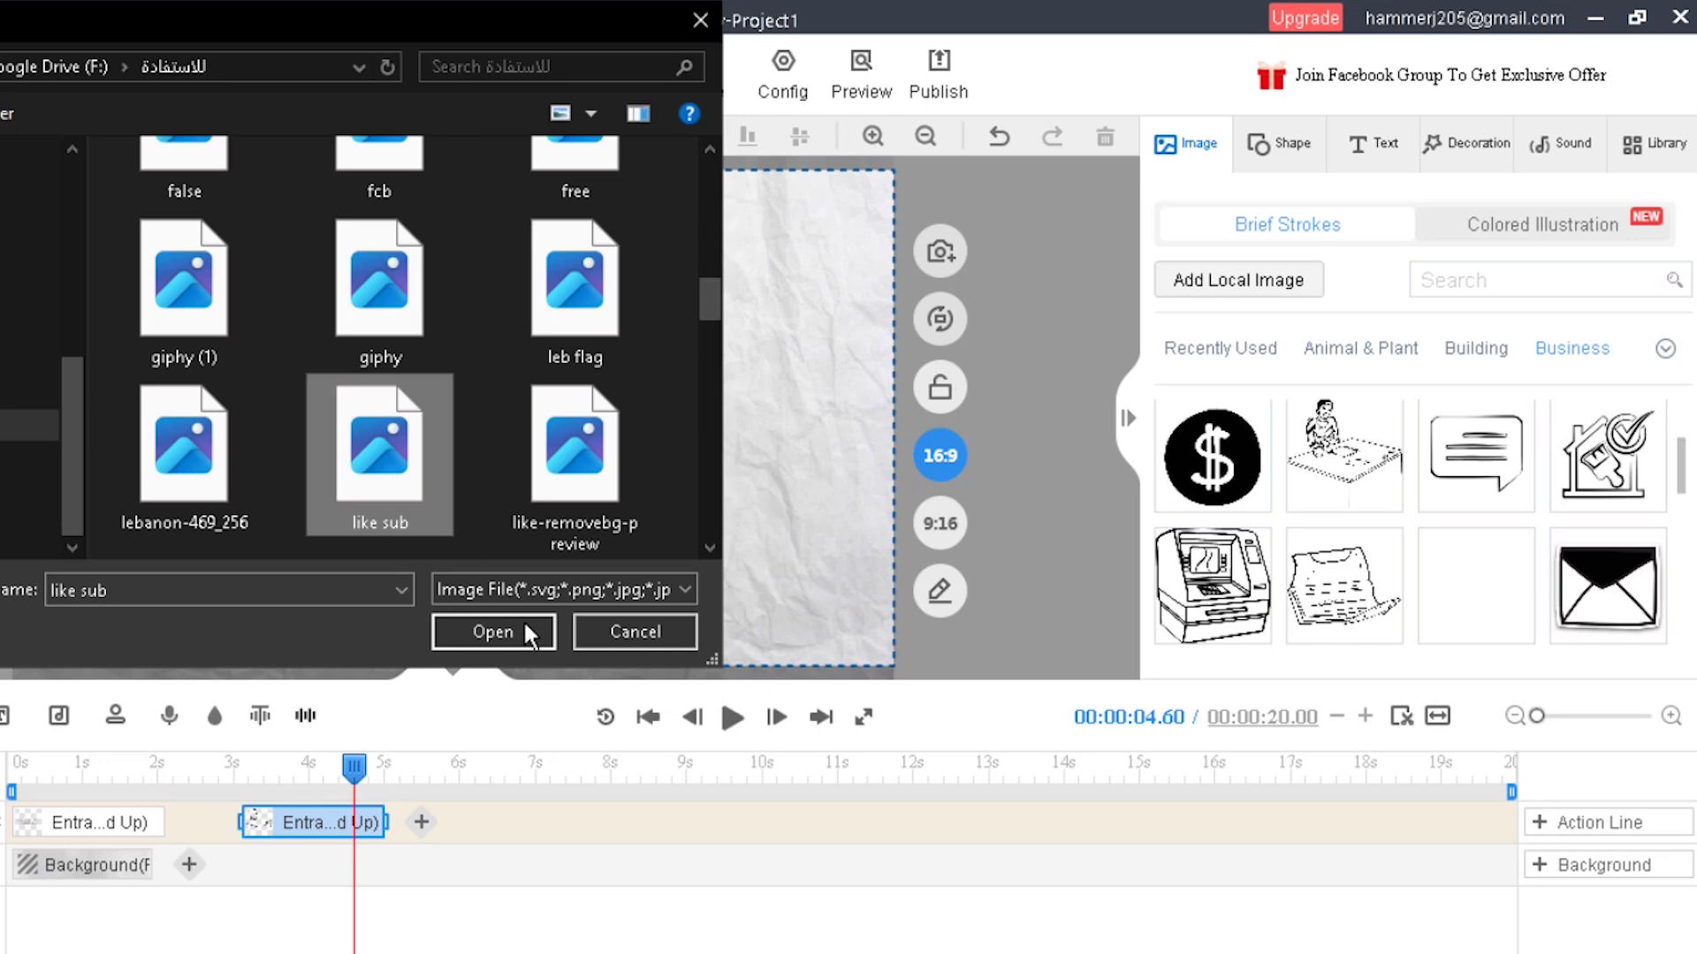
{"action": "left_click", "coordinate": [522, 622]}
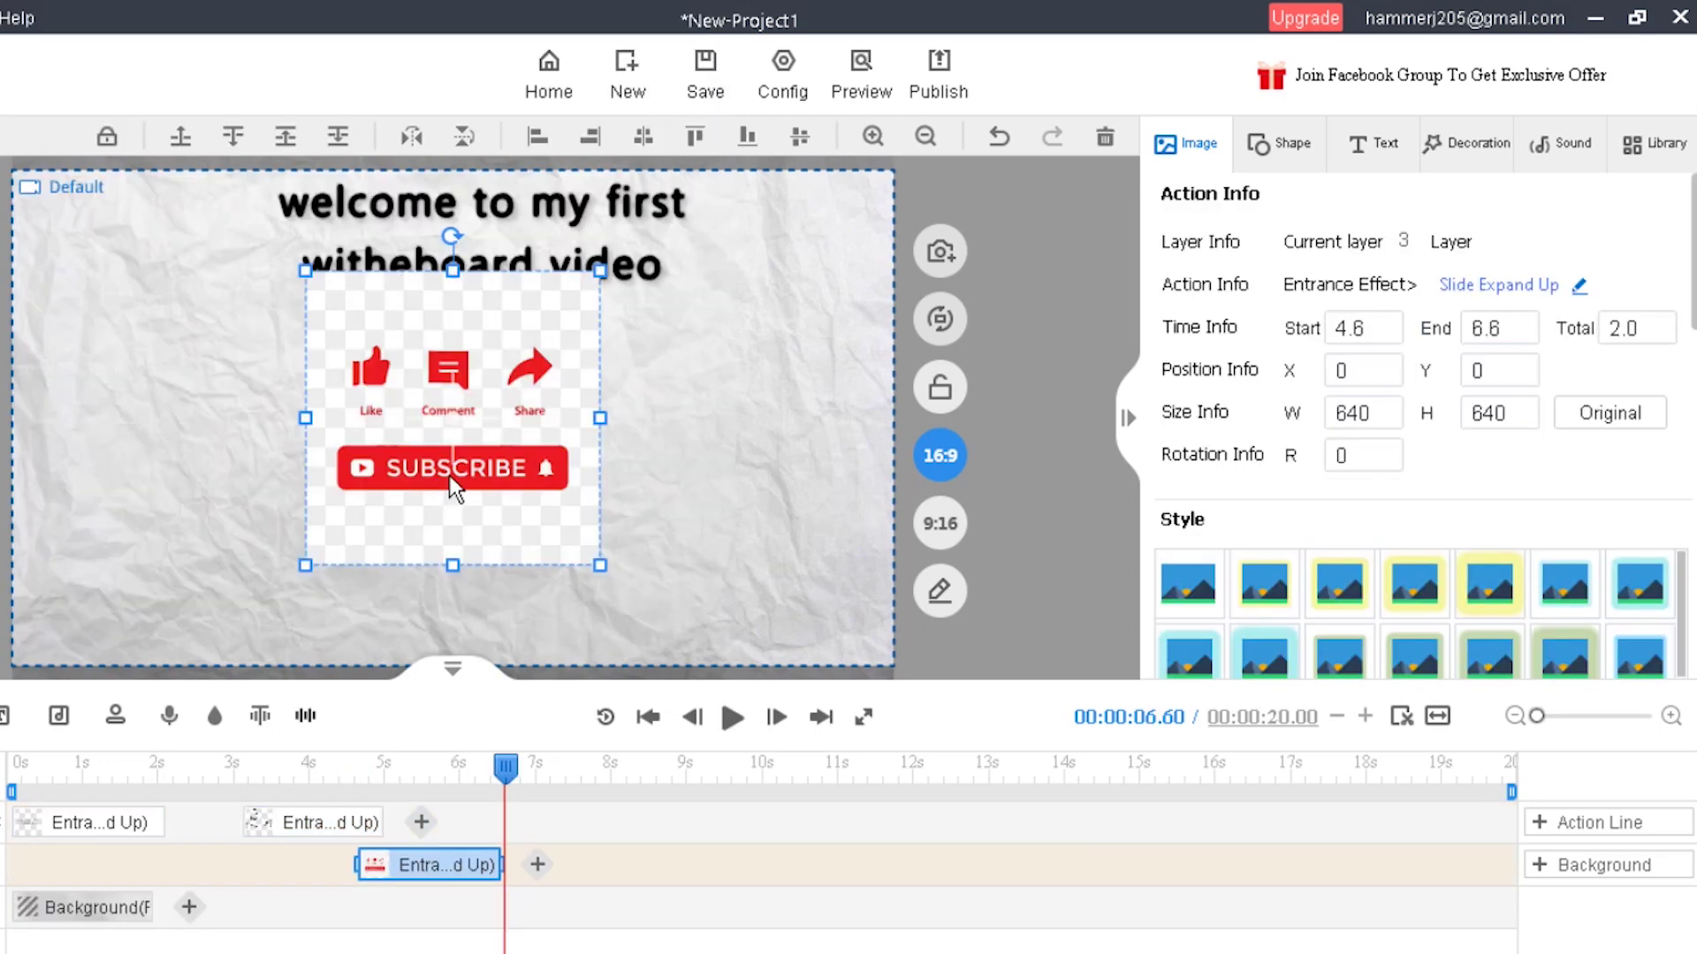
{"action": "left_click_drag", "start_coordinate": [495, 494], "coordinate": [751, 570]}
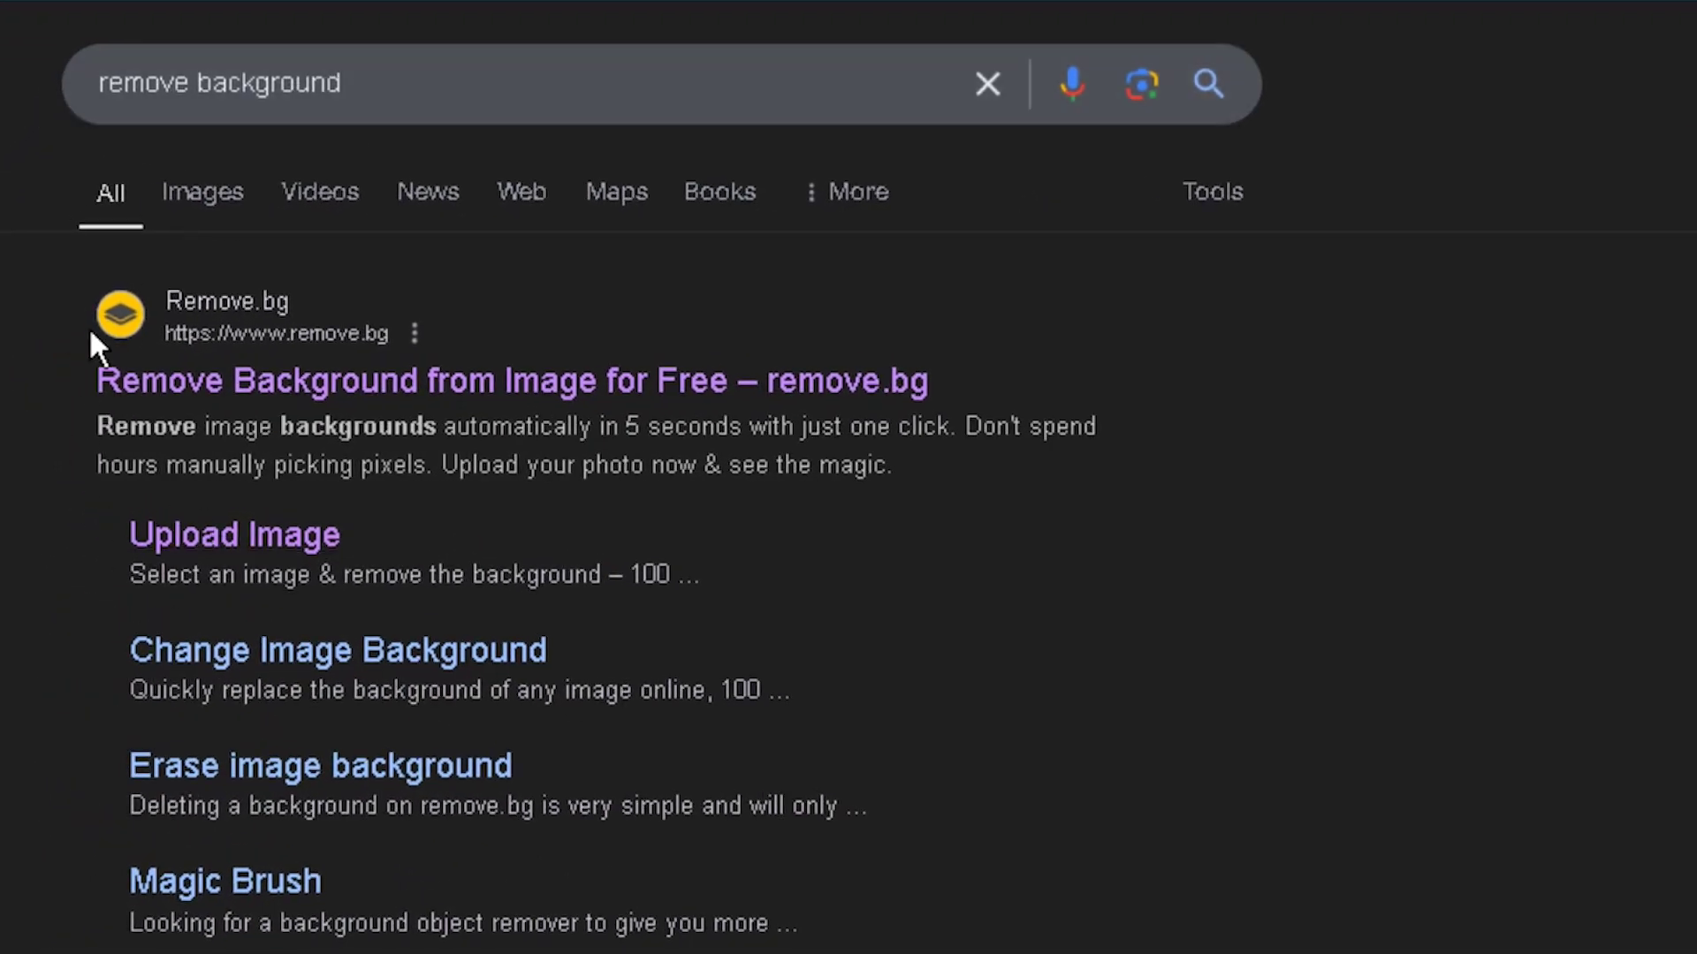
Upload 'like sub' to remove.bg and download the background-free like_sub-removebg-preview.
{"action": "left_click", "coordinate": [263, 389]}
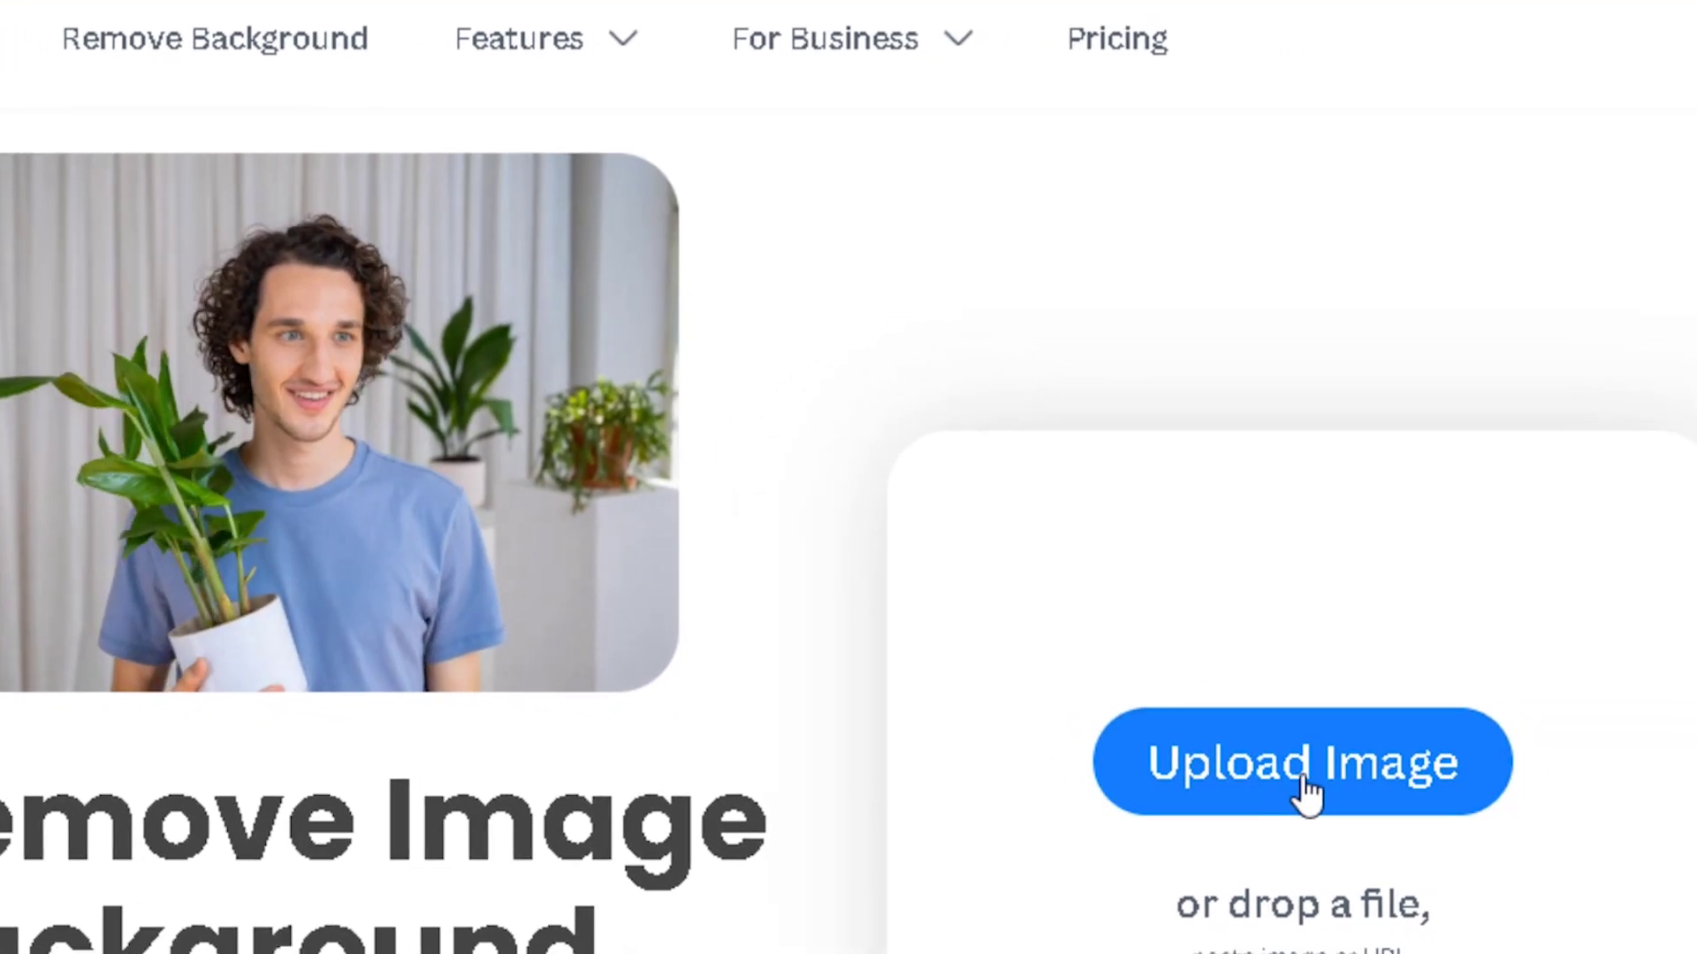
{"action": "left_click", "coordinate": [496, 187]}
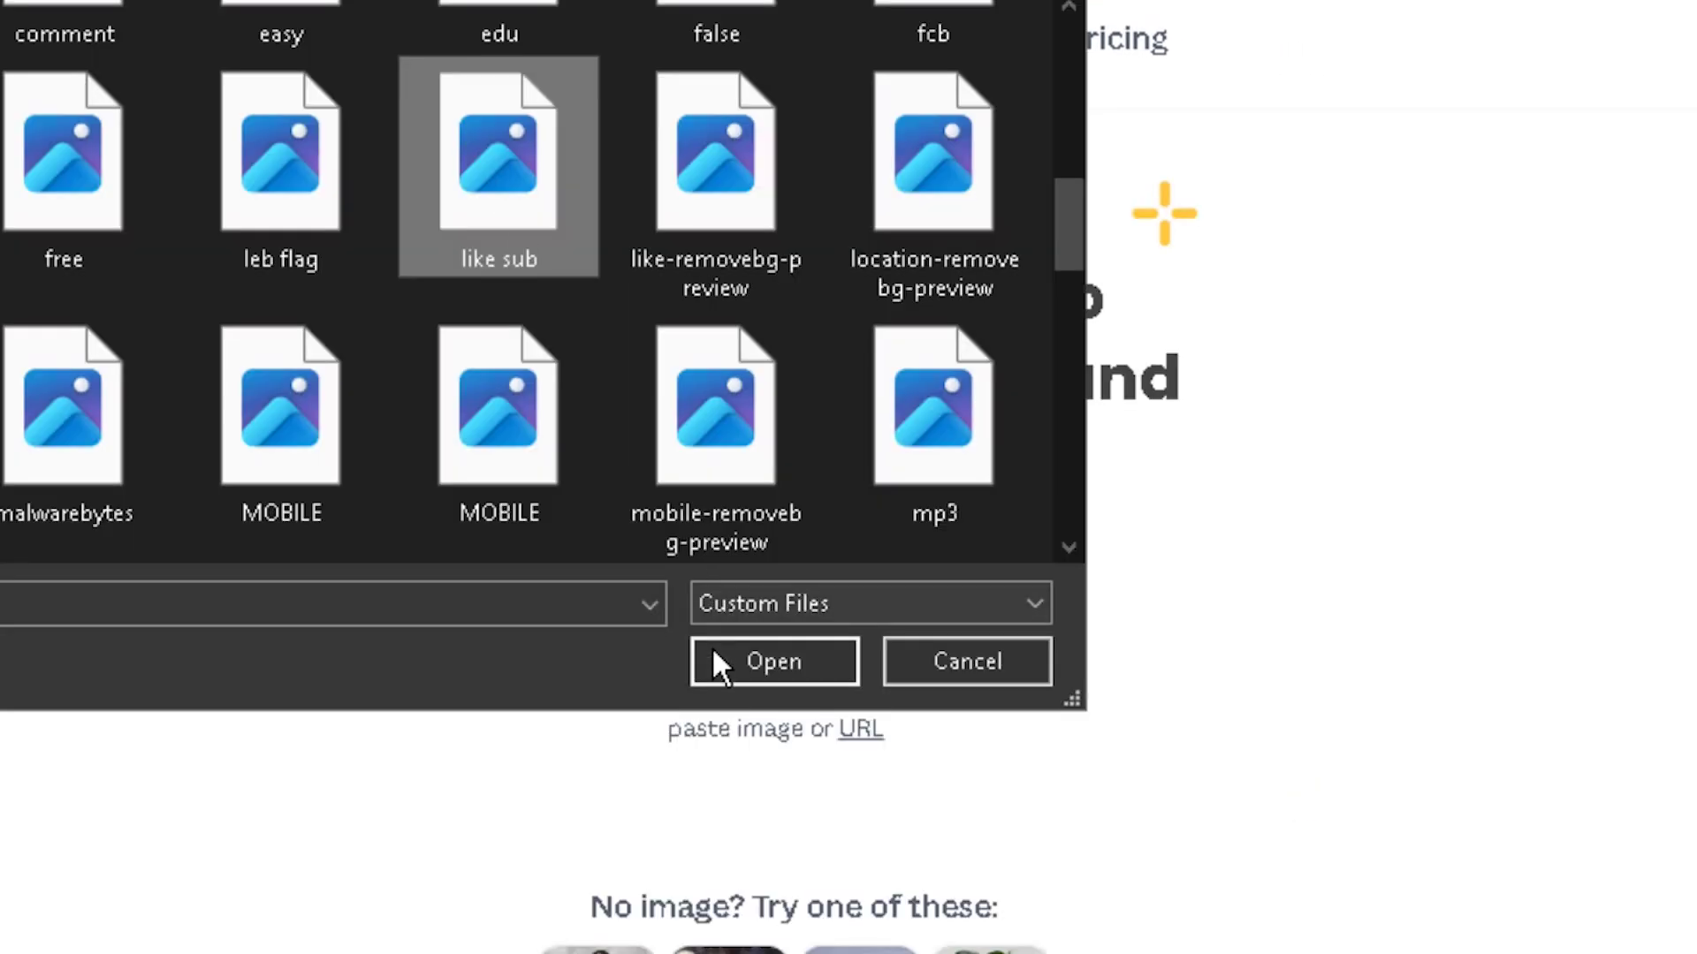
{"action": "left_click", "coordinate": [713, 660]}
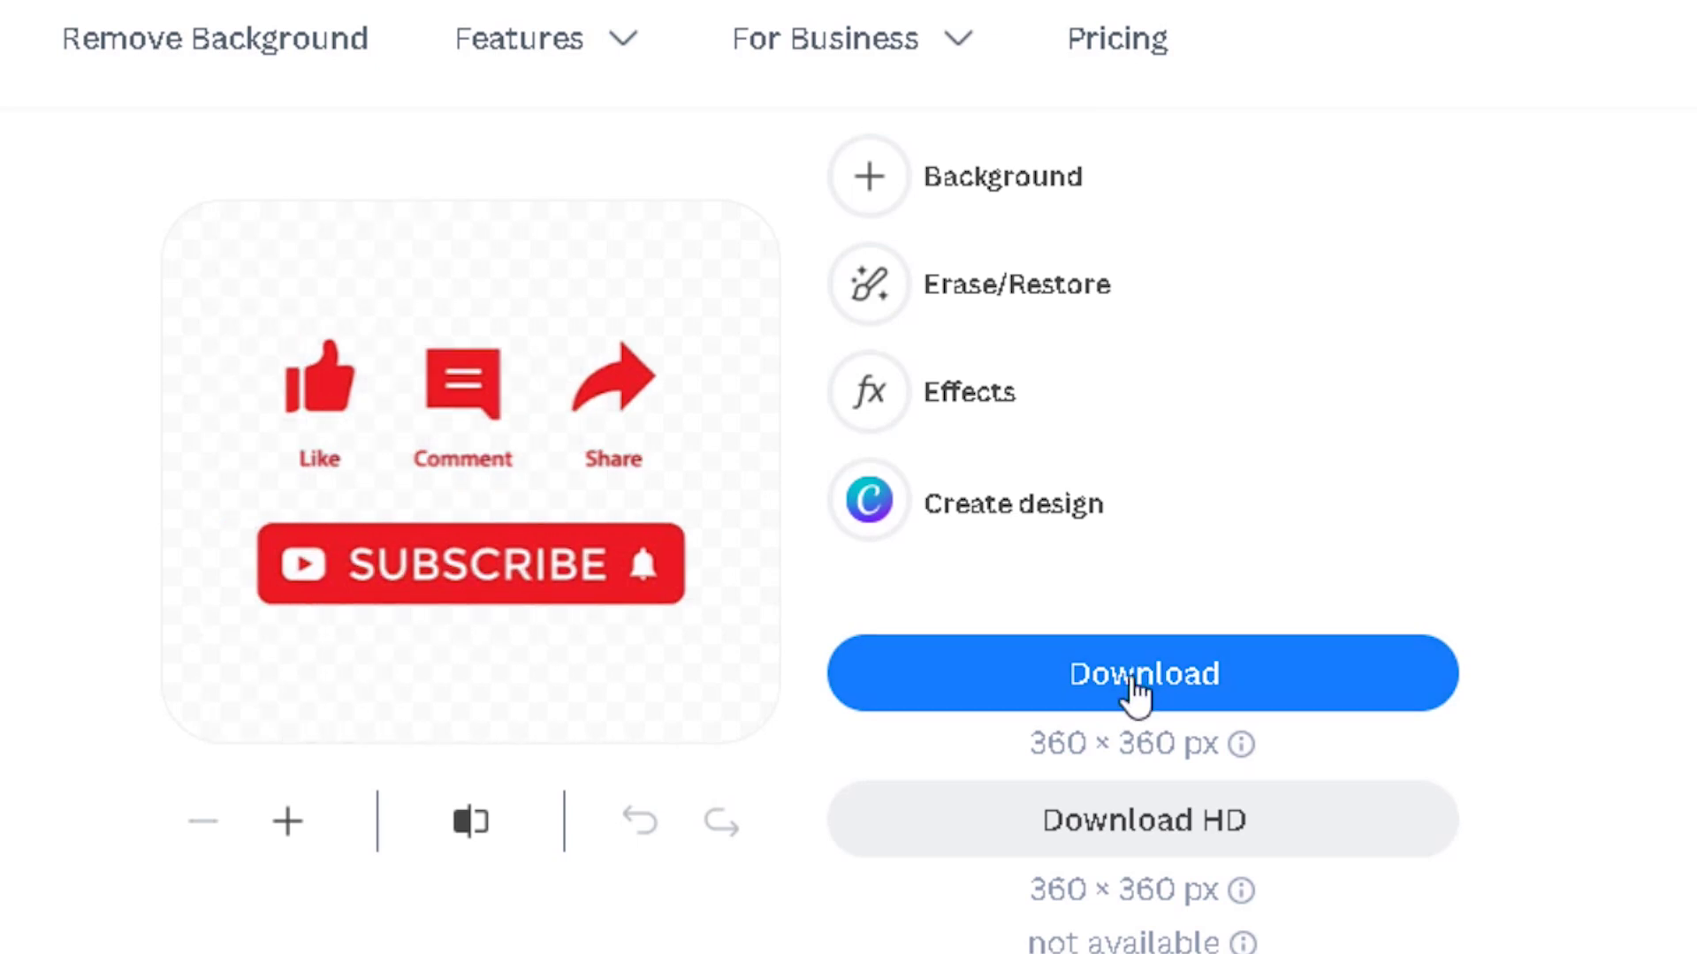
{"action": "left_click", "coordinate": [1105, 694]}
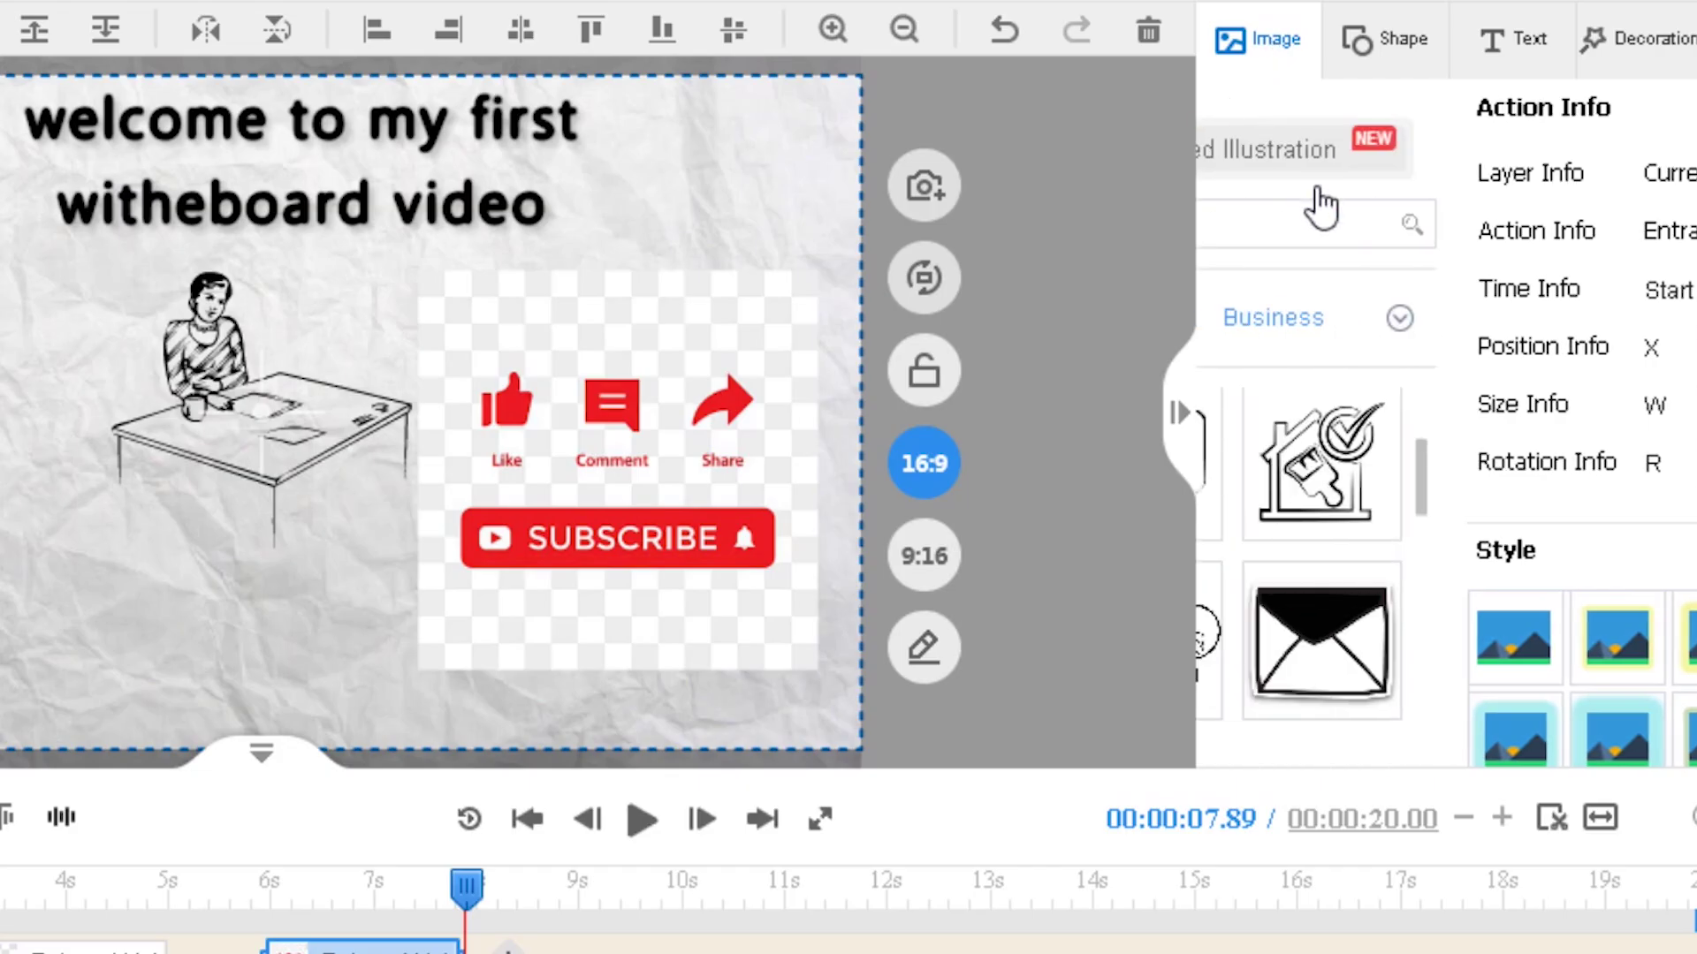
Import like_sub-removebg-preview, position it, and remove the leftover like/subscribe image copy.
{"action": "left_click", "coordinate": [1295, 234]}
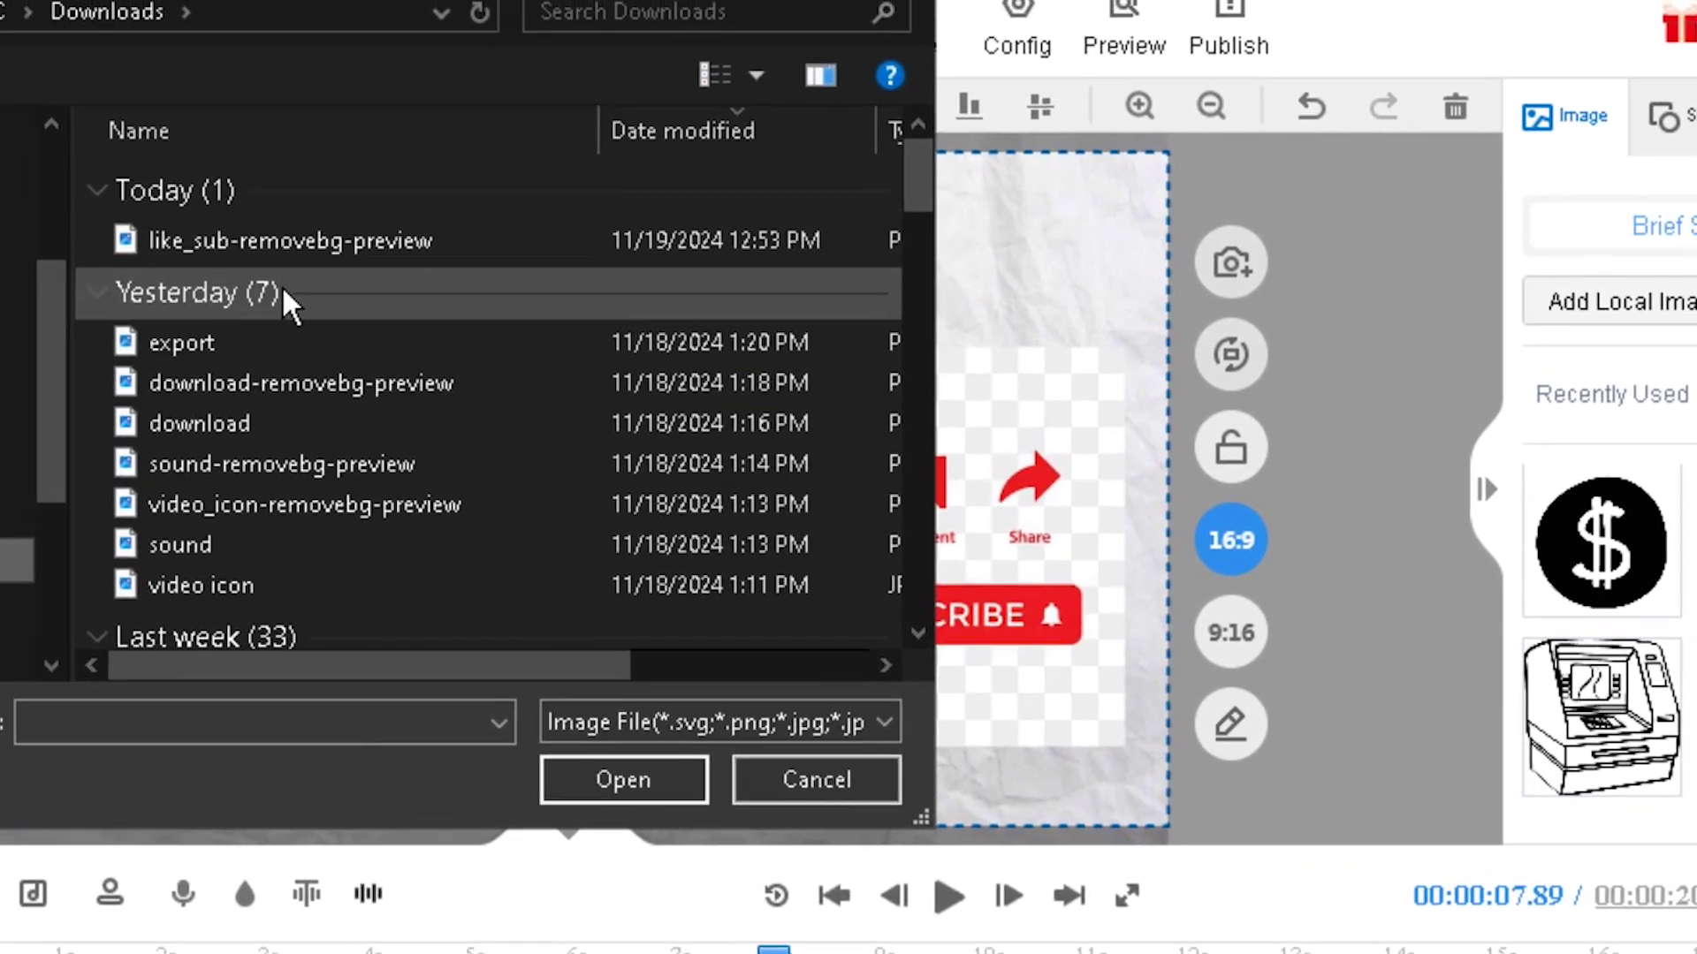
{"action": "left_click", "coordinate": [314, 262]}
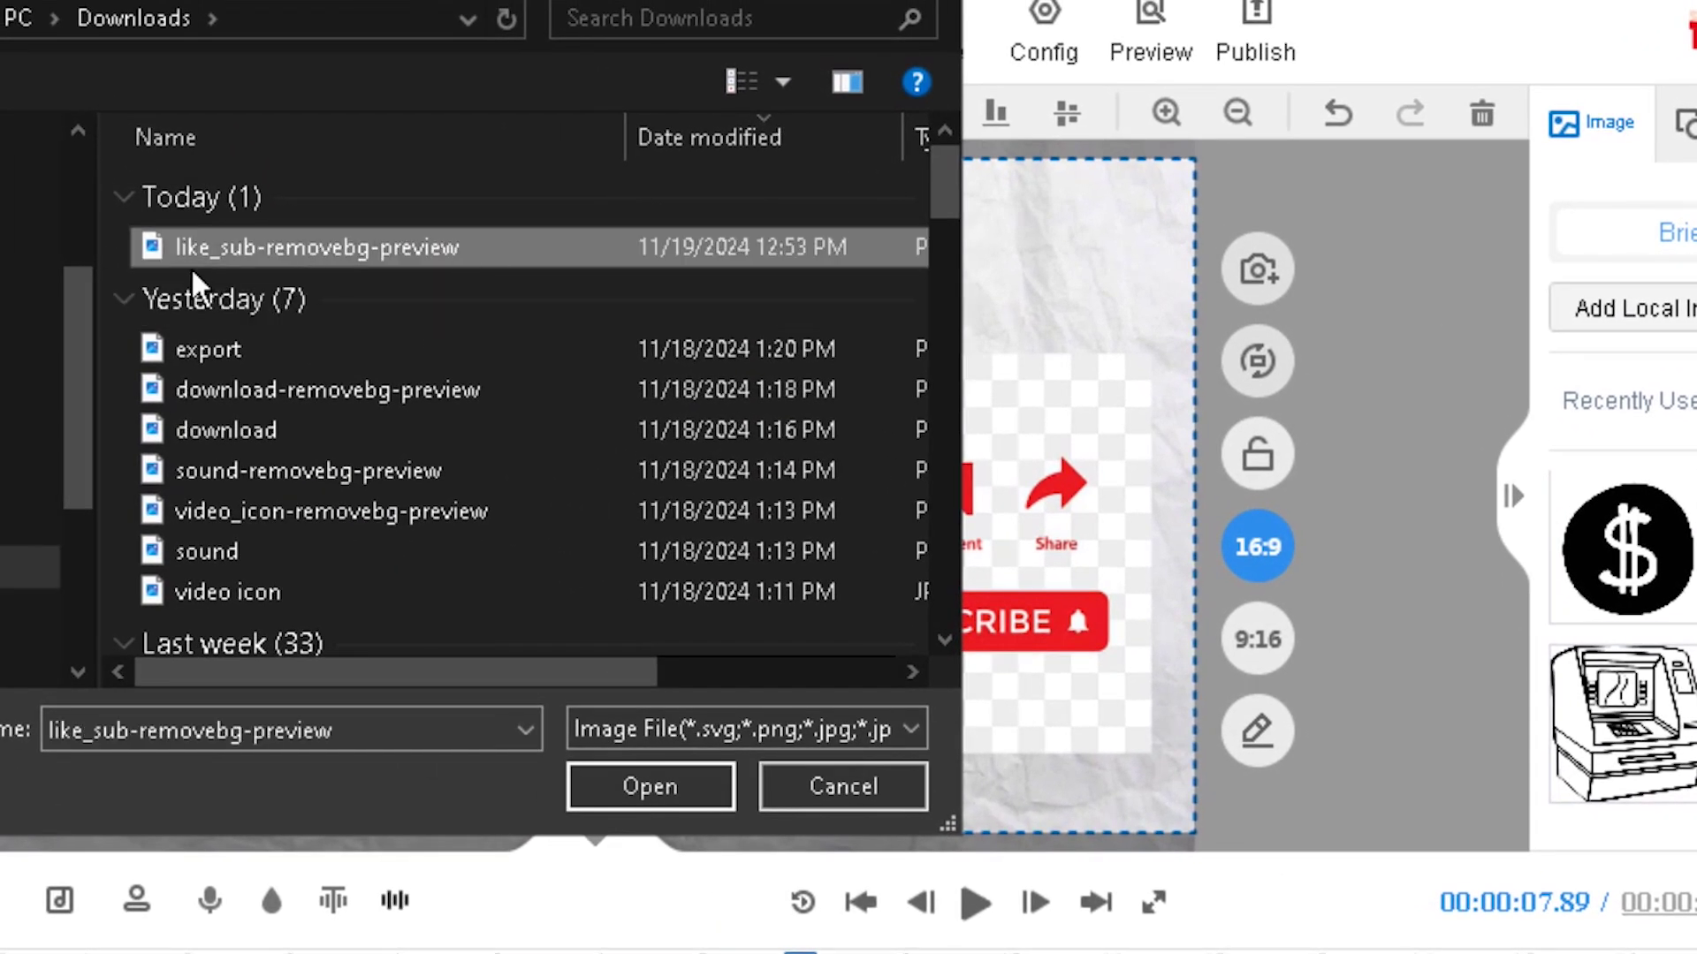
{"action": "left_click", "coordinate": [648, 790]}
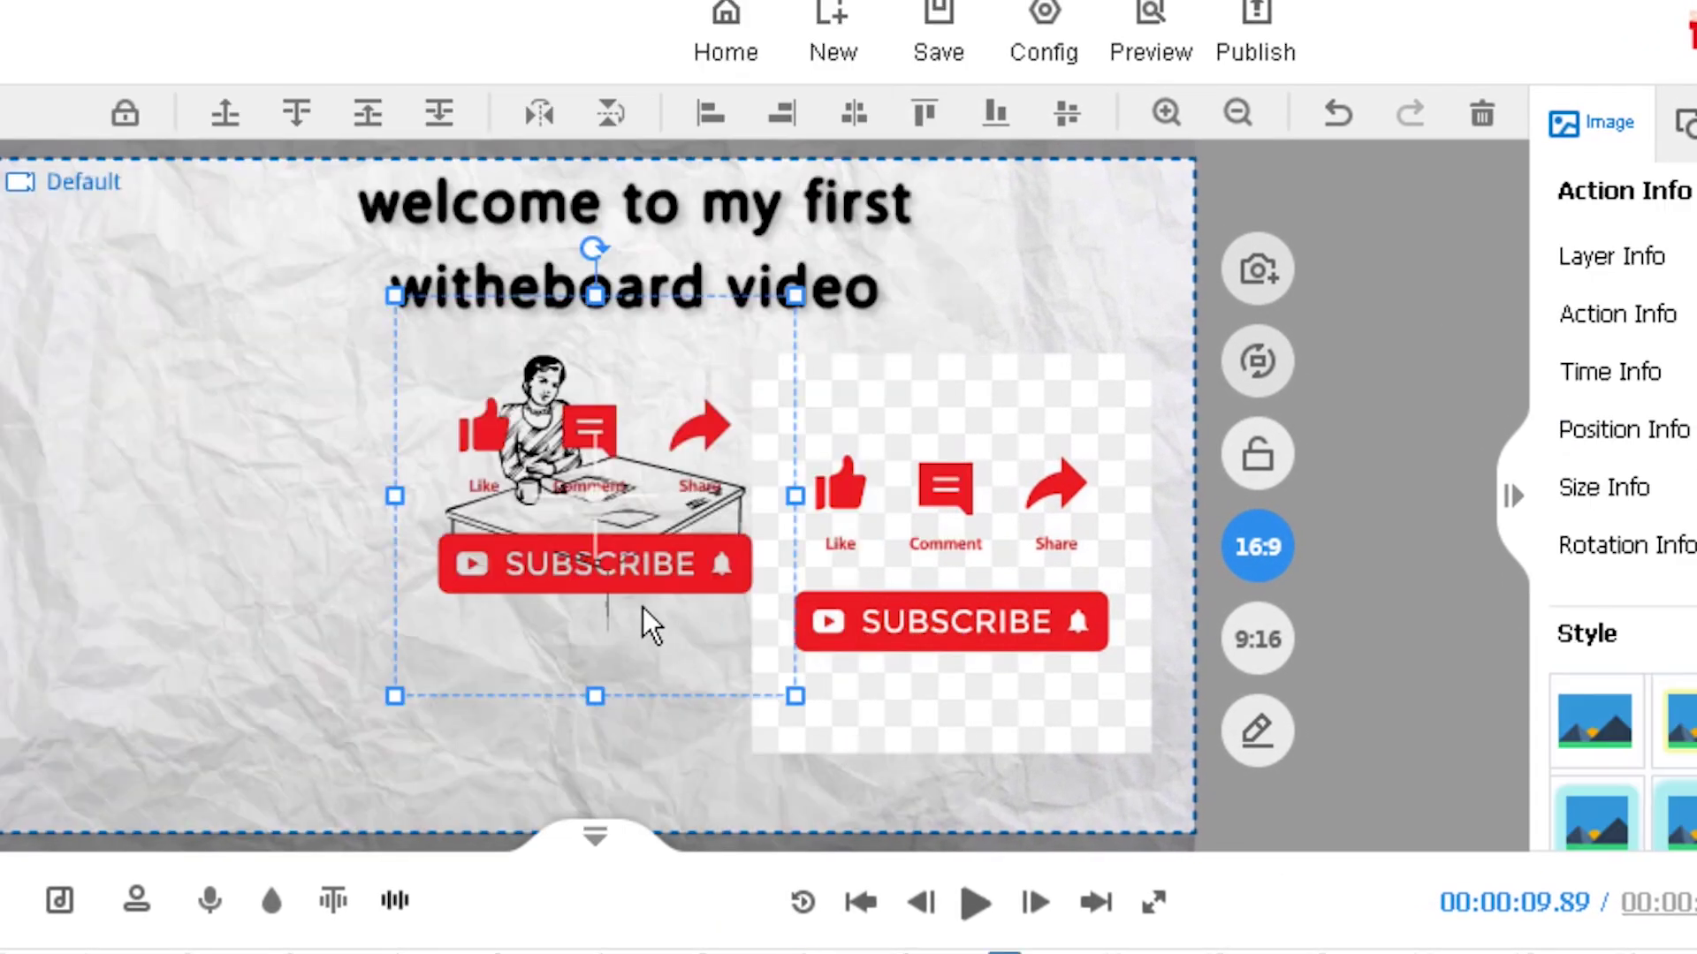
{"action": "left_click_drag", "start_coordinate": [650, 628], "coordinate": [304, 691]}
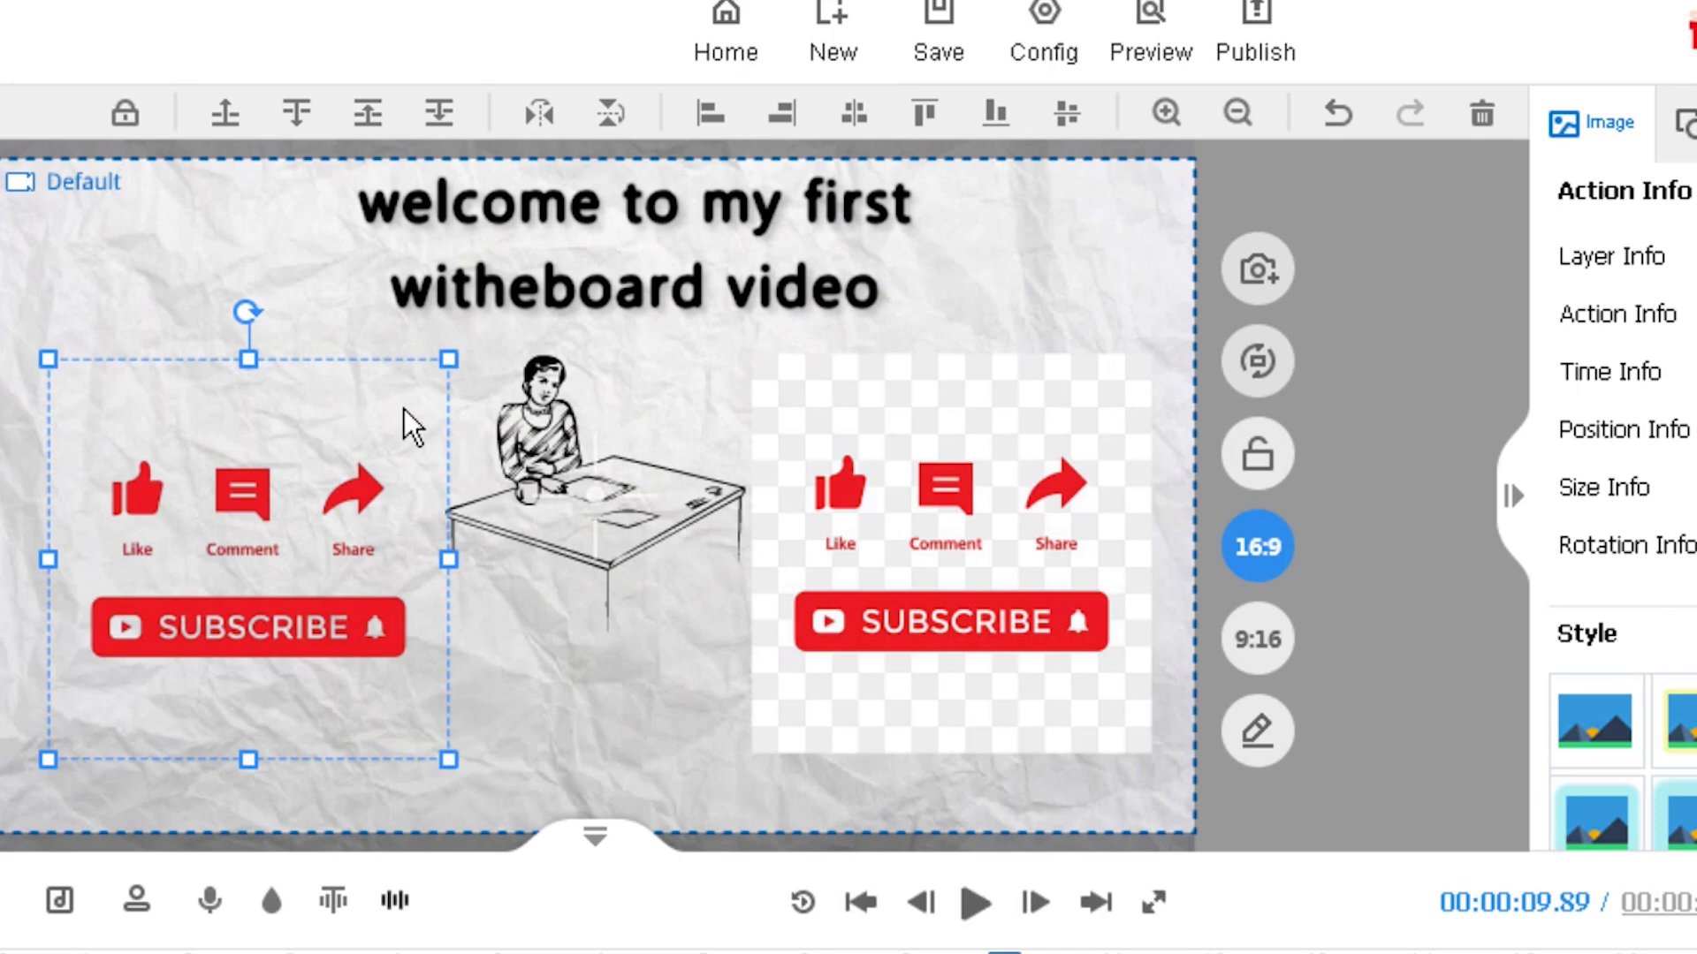
{"action": "left_click", "coordinate": [984, 634]}
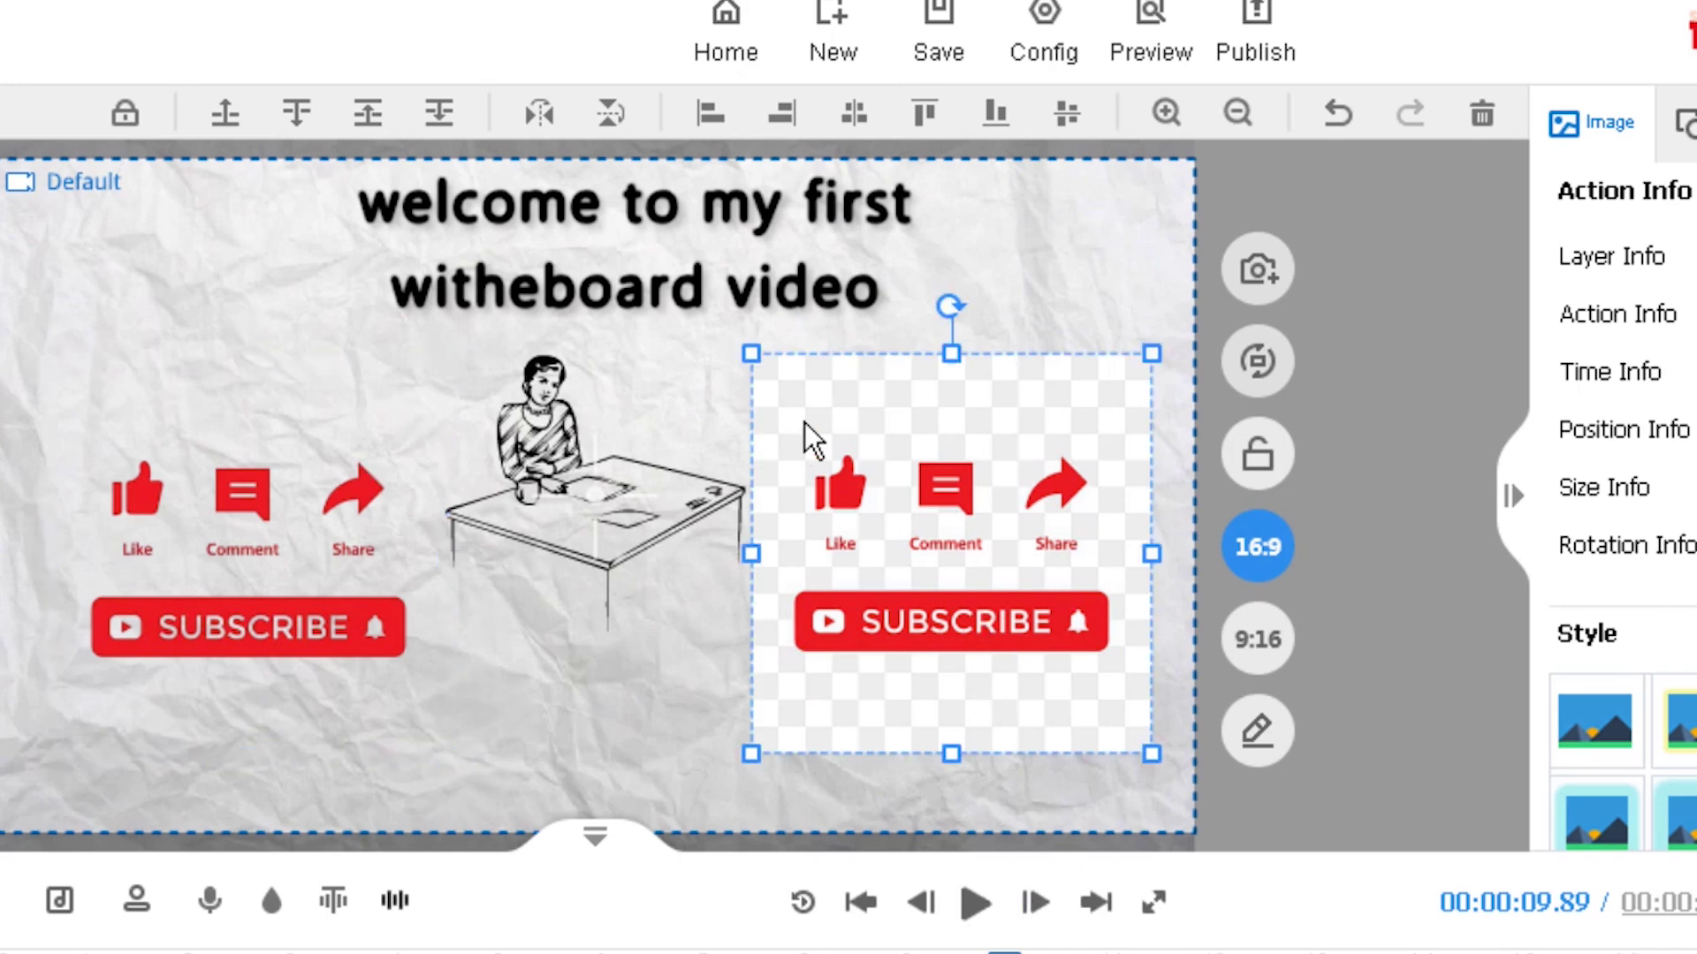
{"action": "right_click", "coordinate": [910, 460]}
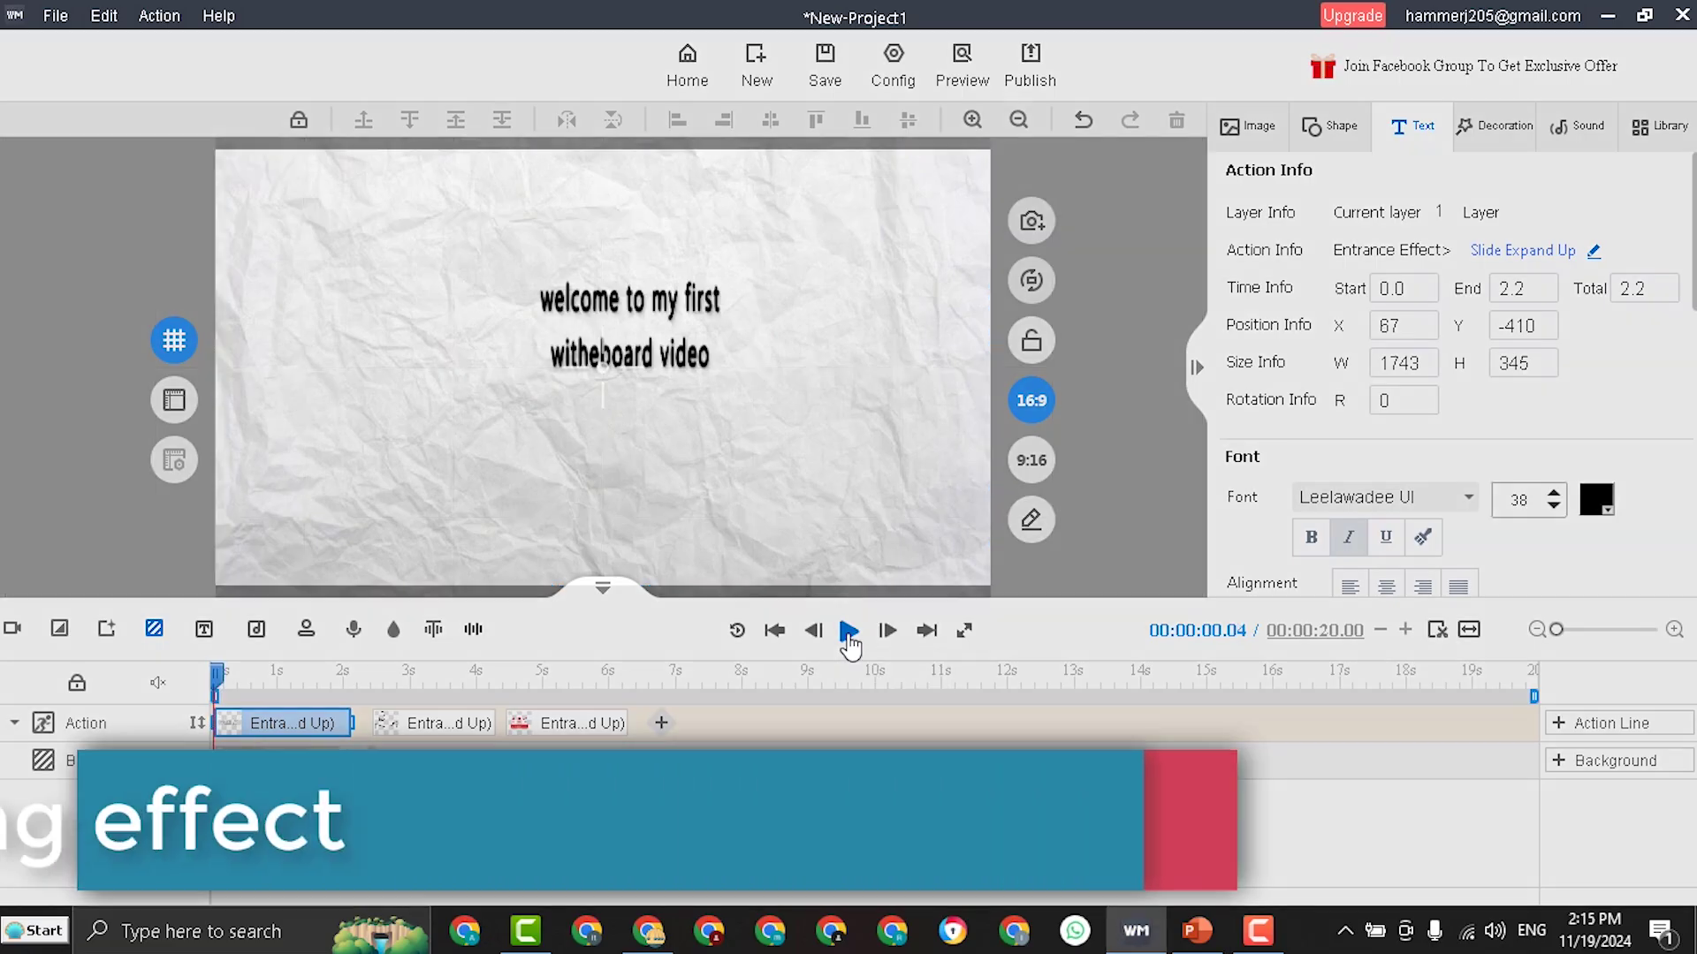
Change the title's entrance to the Hand Writting hand-action effect and preview it.
{"action": "left_click", "coordinate": [848, 636]}
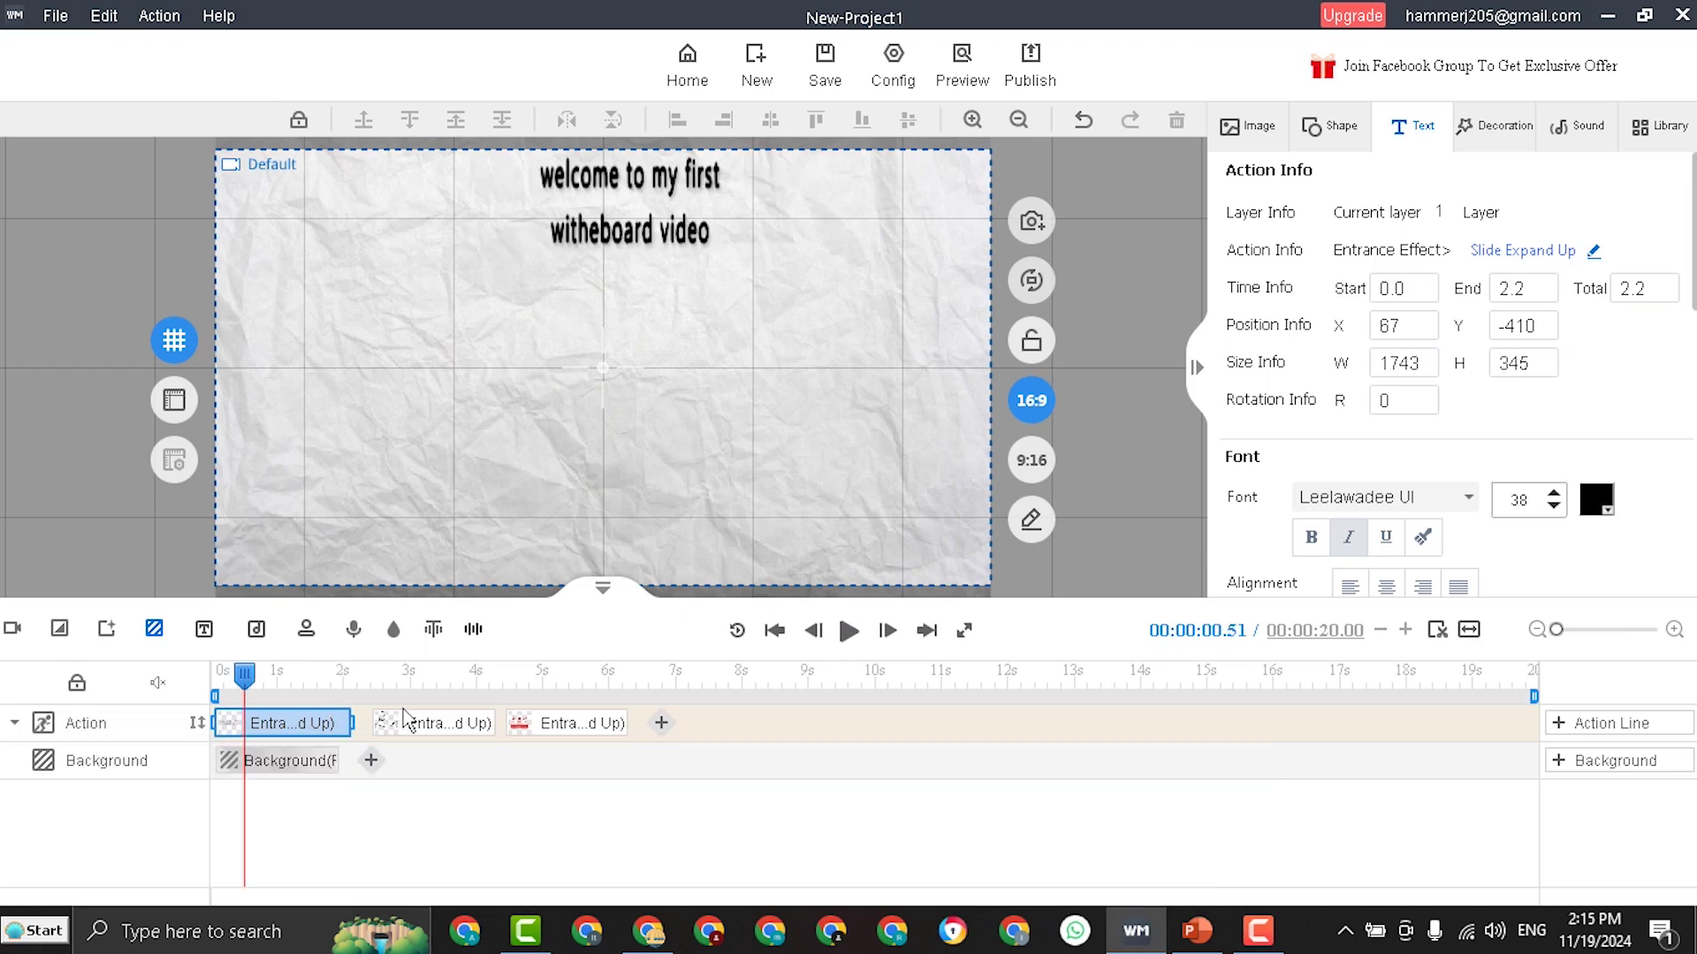
{"action": "left_click", "coordinate": [296, 727]}
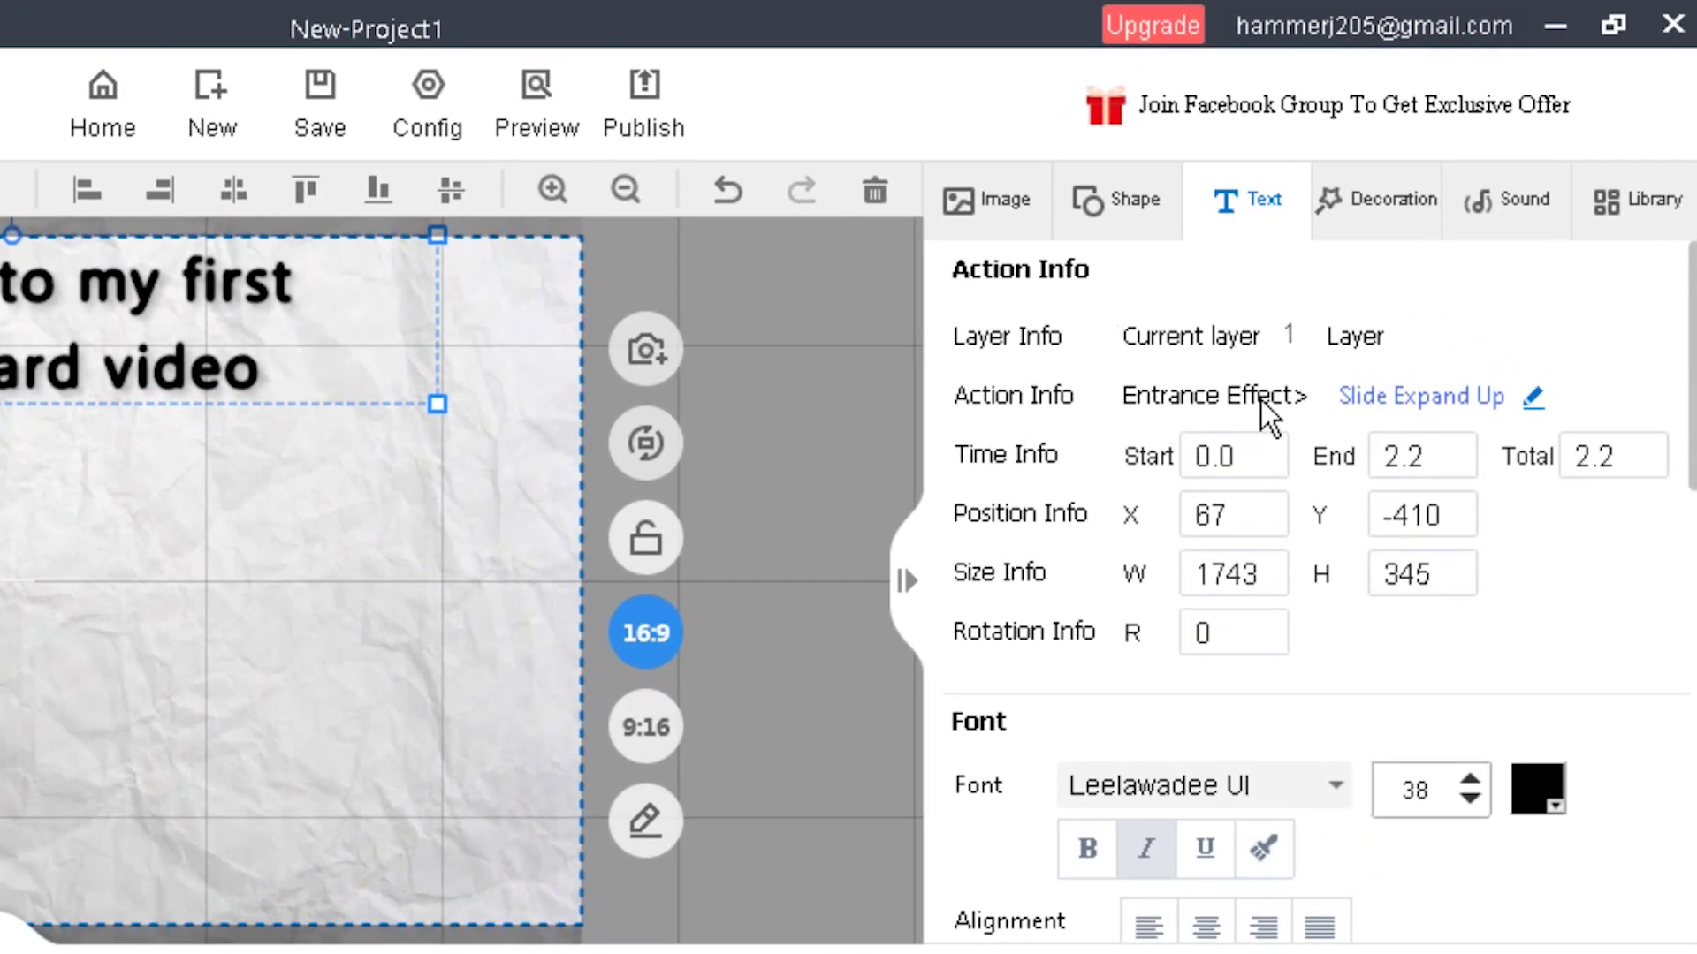
{"action": "left_click", "coordinate": [1420, 416]}
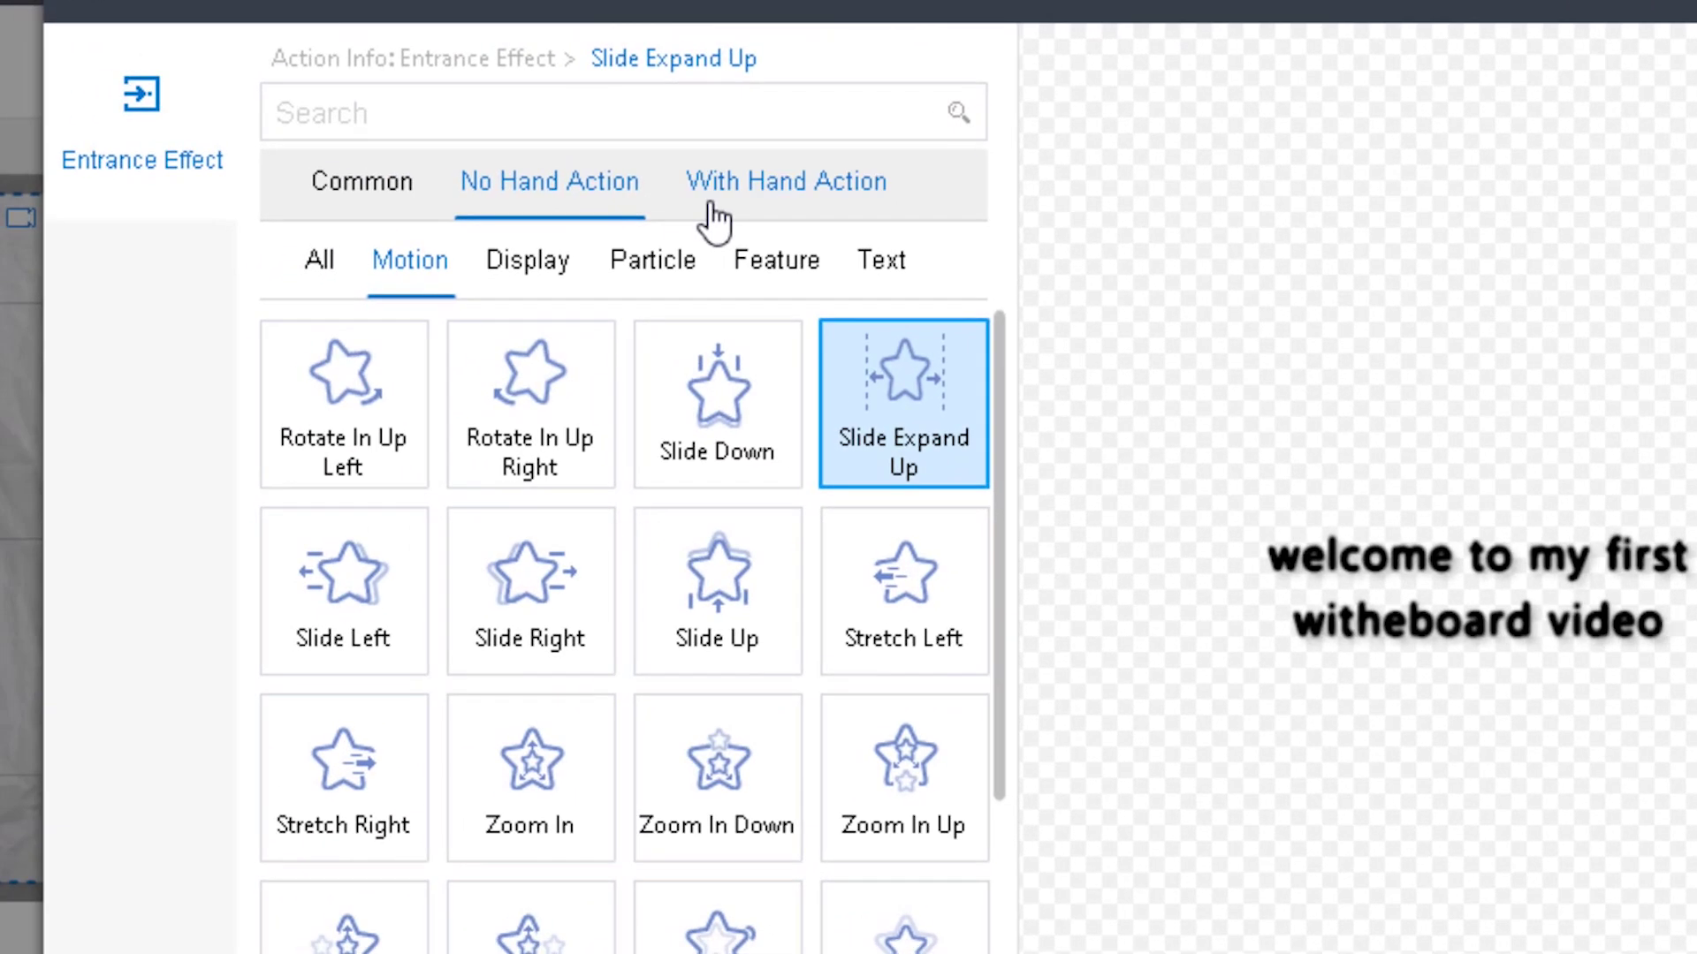
{"action": "left_click", "coordinate": [804, 200]}
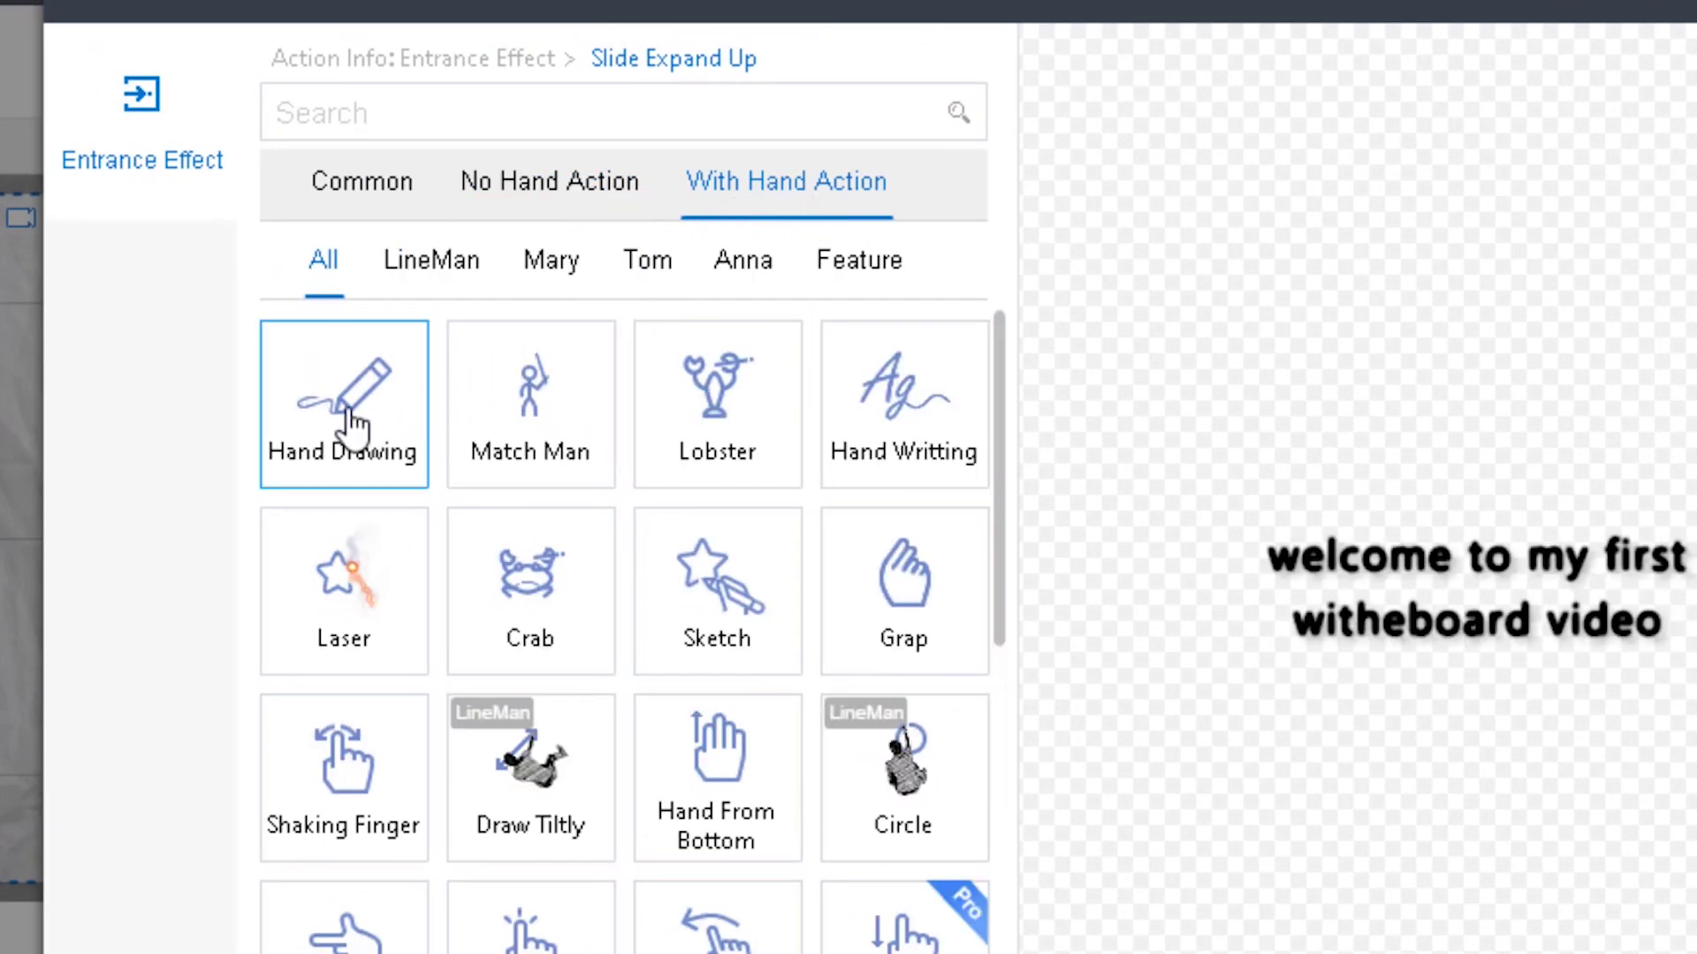
{"action": "left_click", "coordinate": [354, 429]}
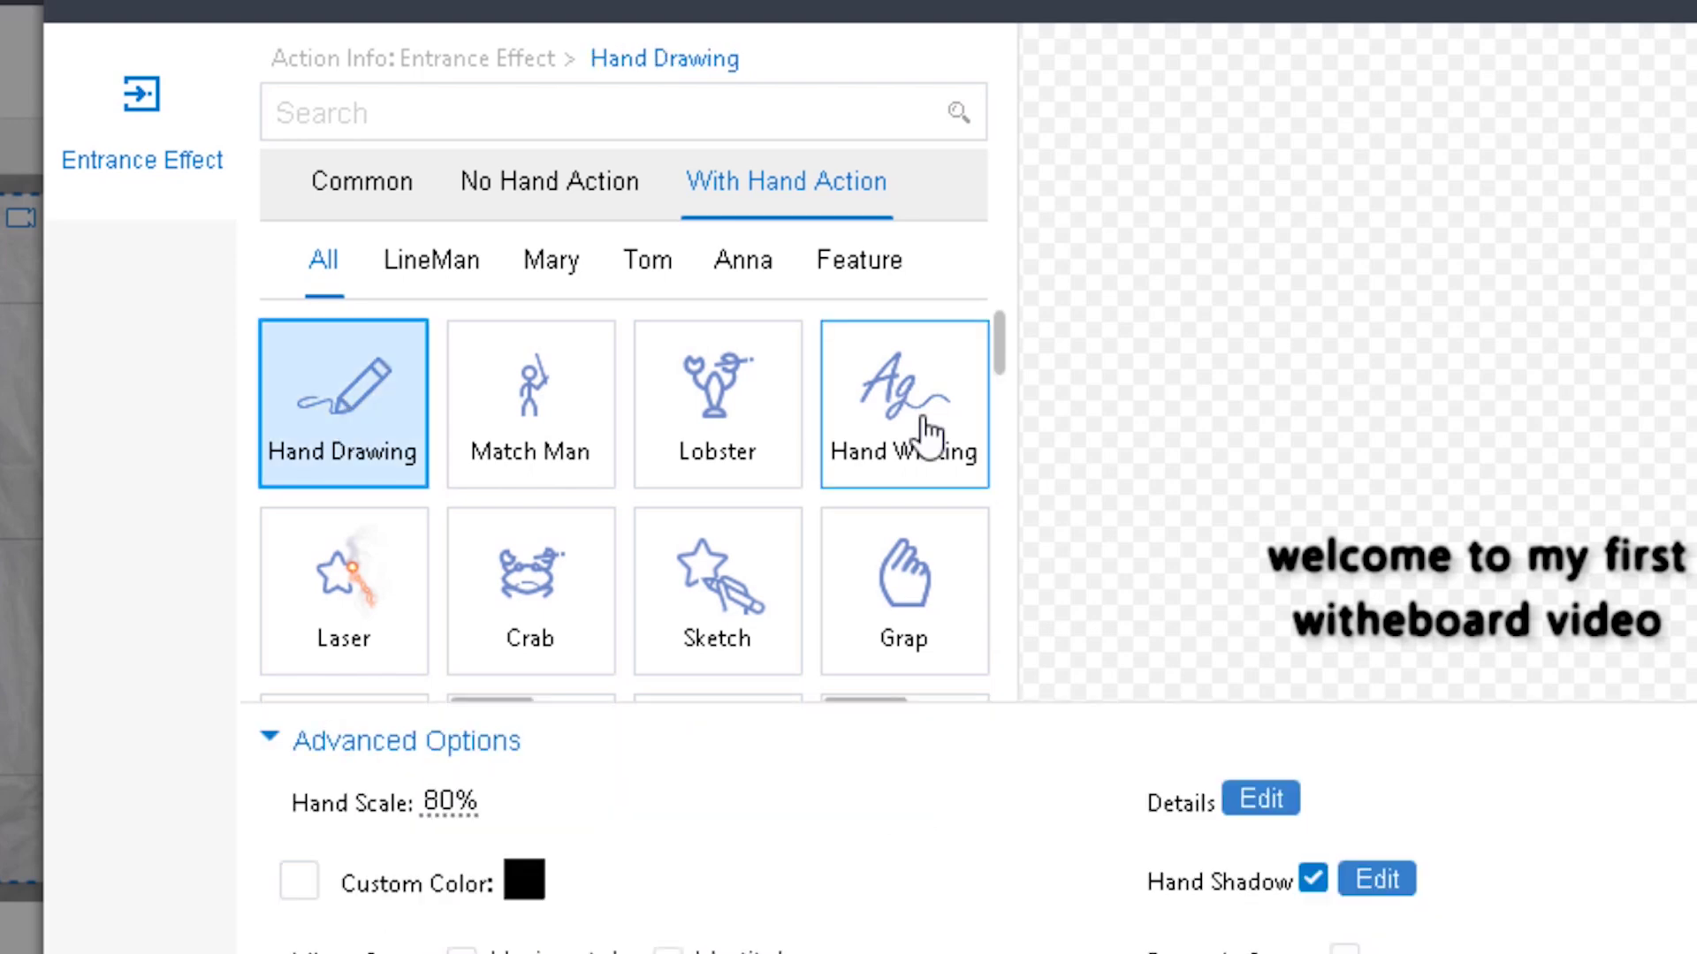
{"action": "left_click", "coordinate": [930, 434]}
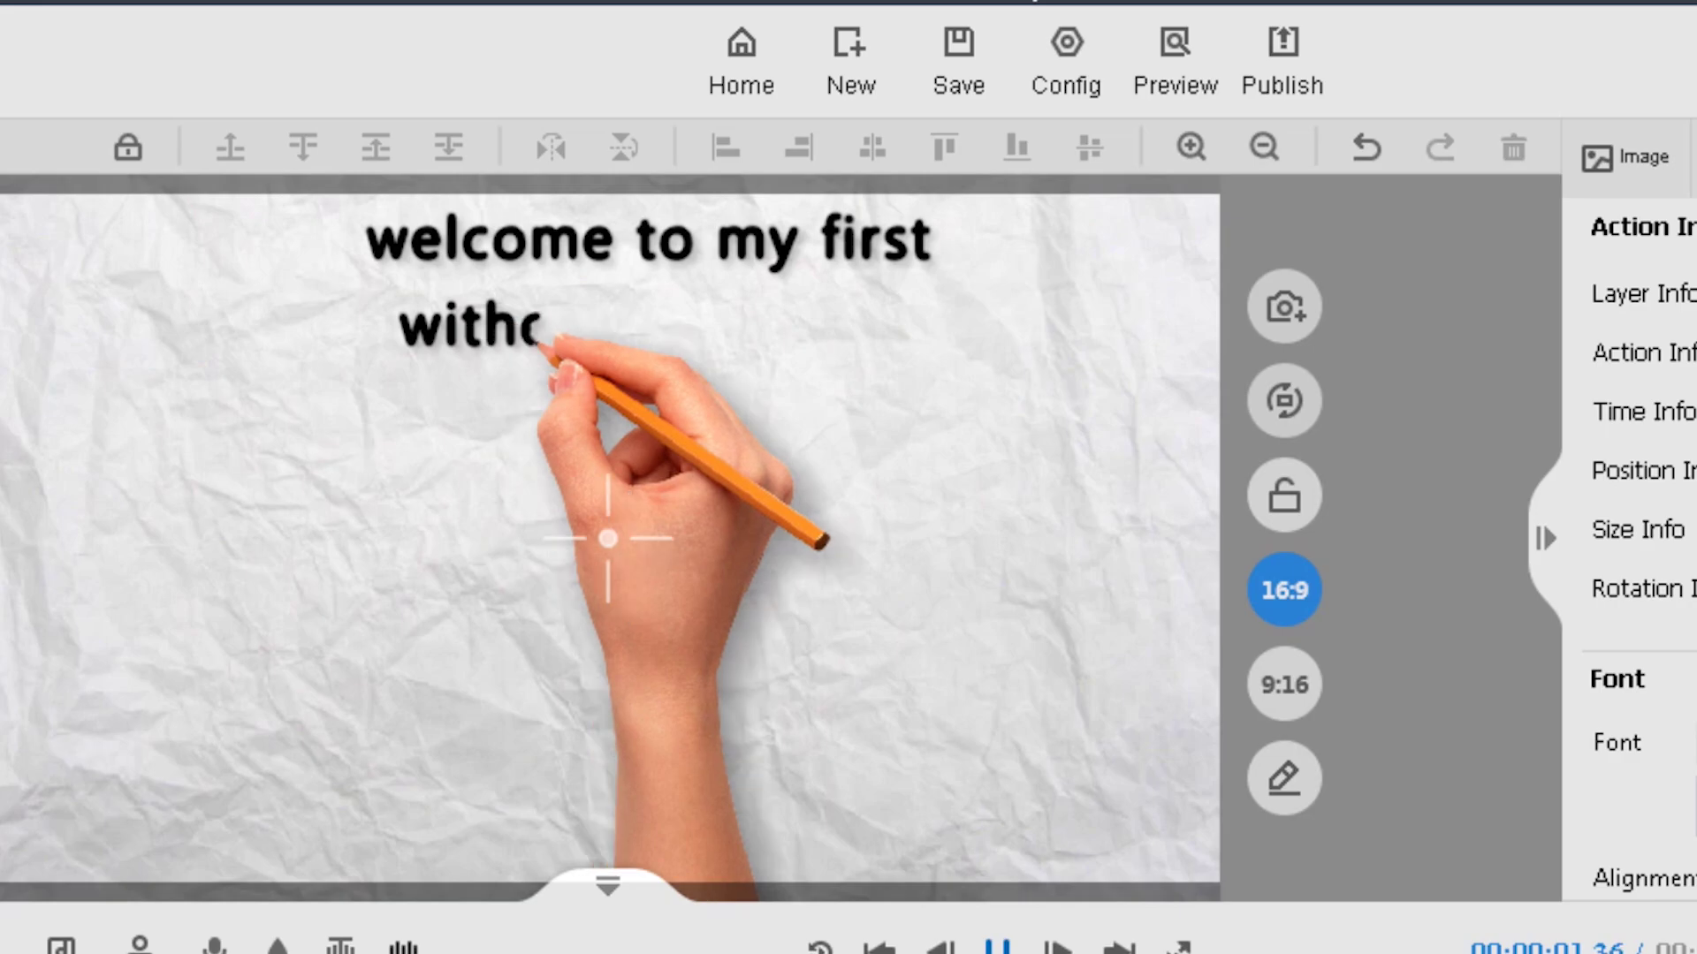
{"action": "left_click", "coordinate": [581, 676]}
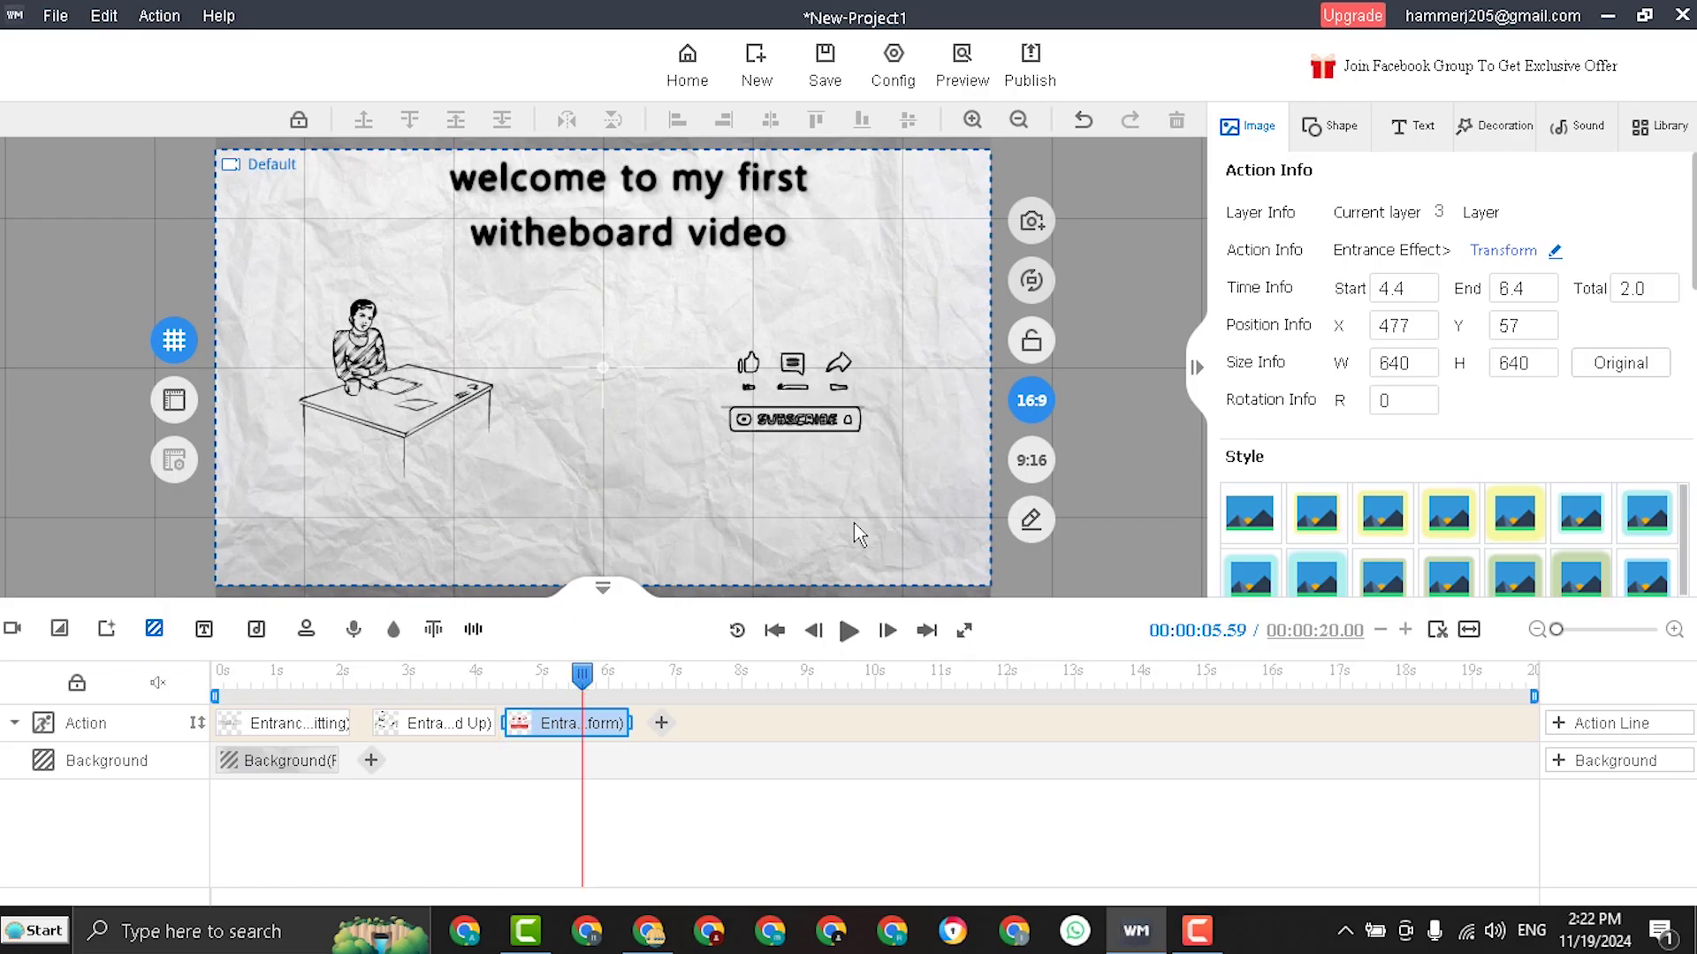
Give the like/subscribe image the LineMan Circle hand entrance and play the scene to check it.
{"action": "left_click", "coordinate": [1510, 252]}
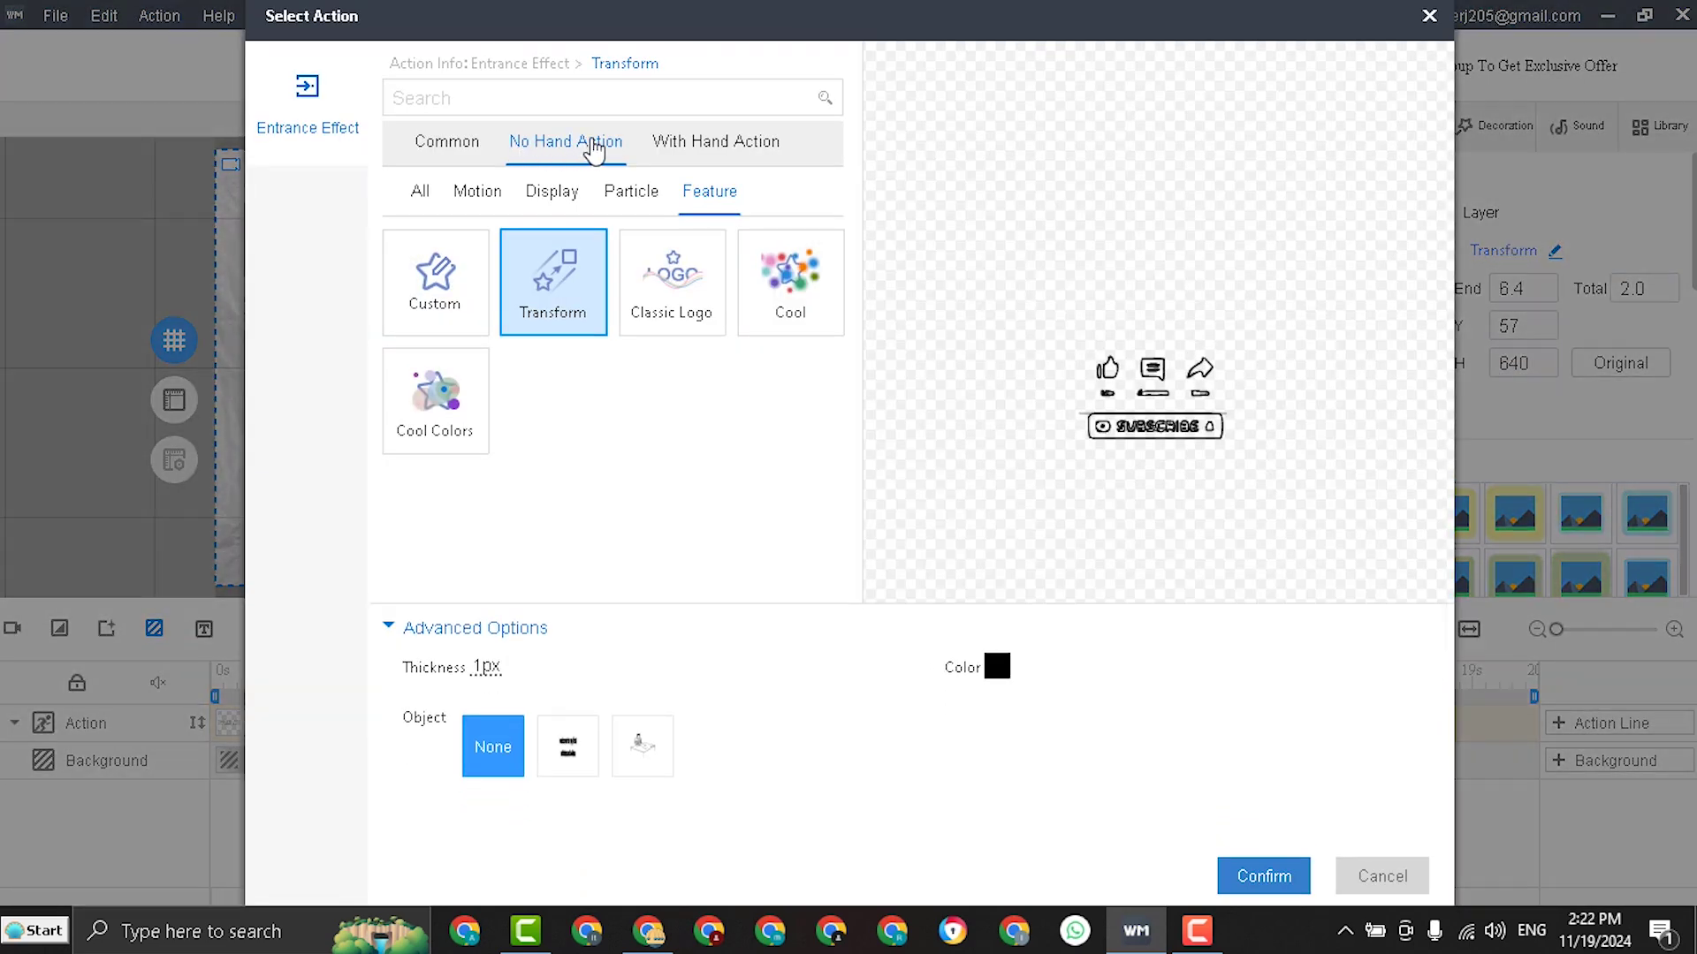
{"action": "left_click", "coordinate": [709, 149]}
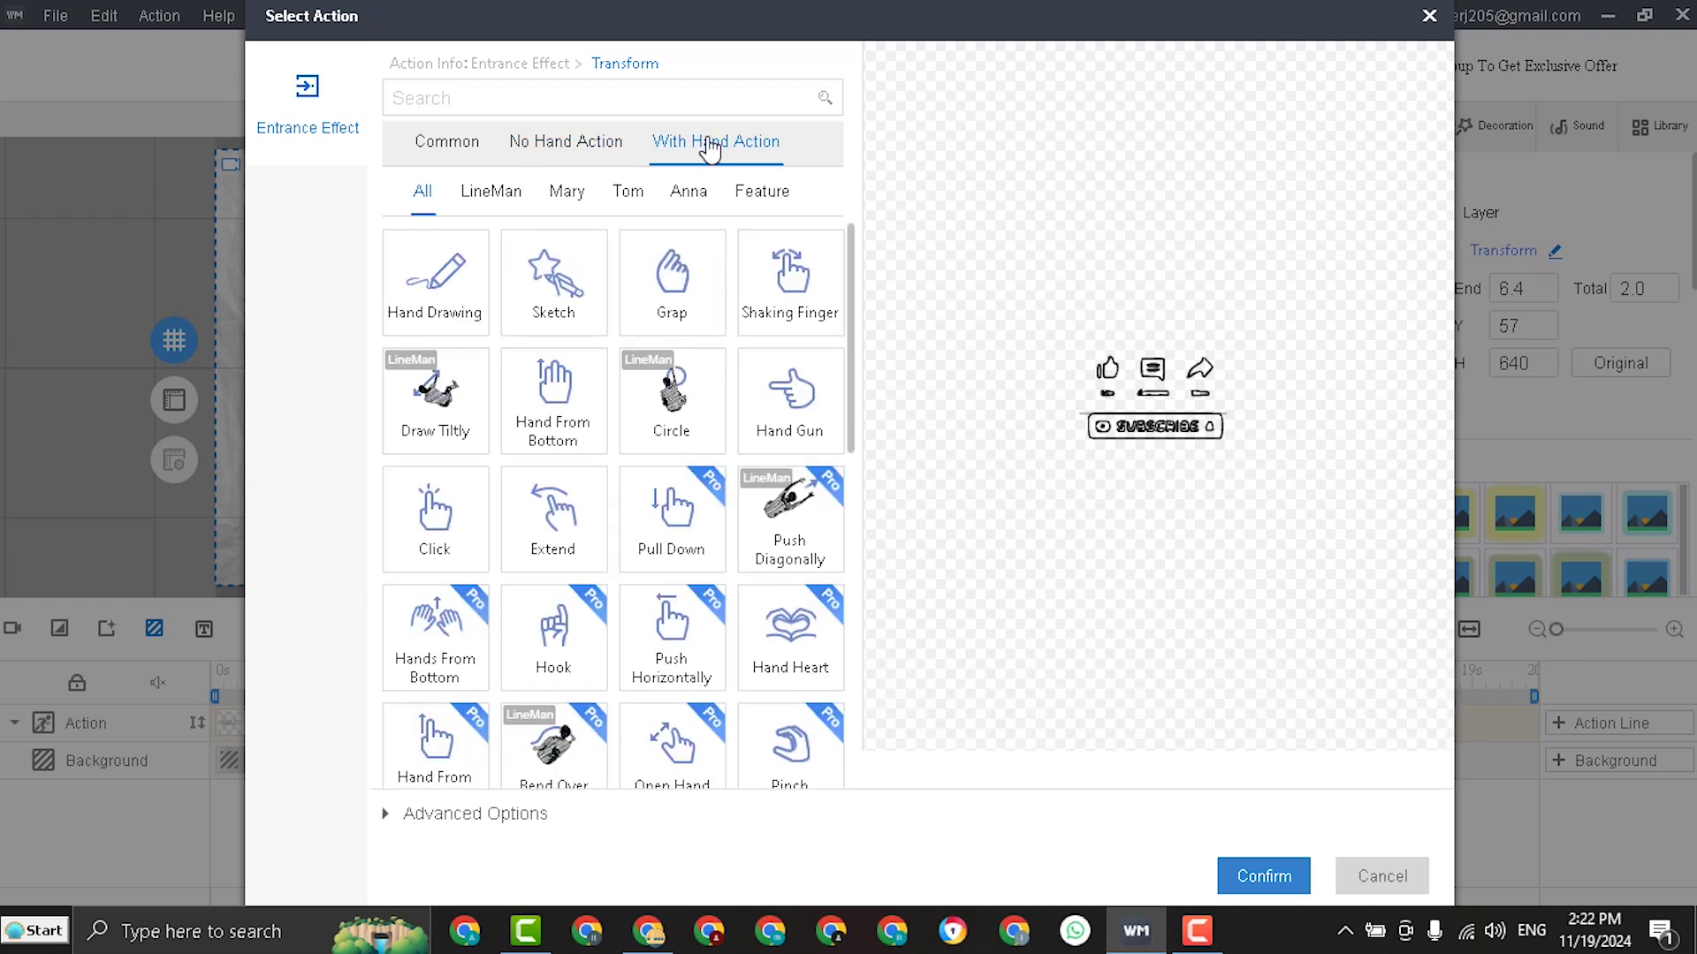
{"action": "left_click", "coordinate": [670, 402]}
{"action": "left_click", "coordinate": [1255, 877]}
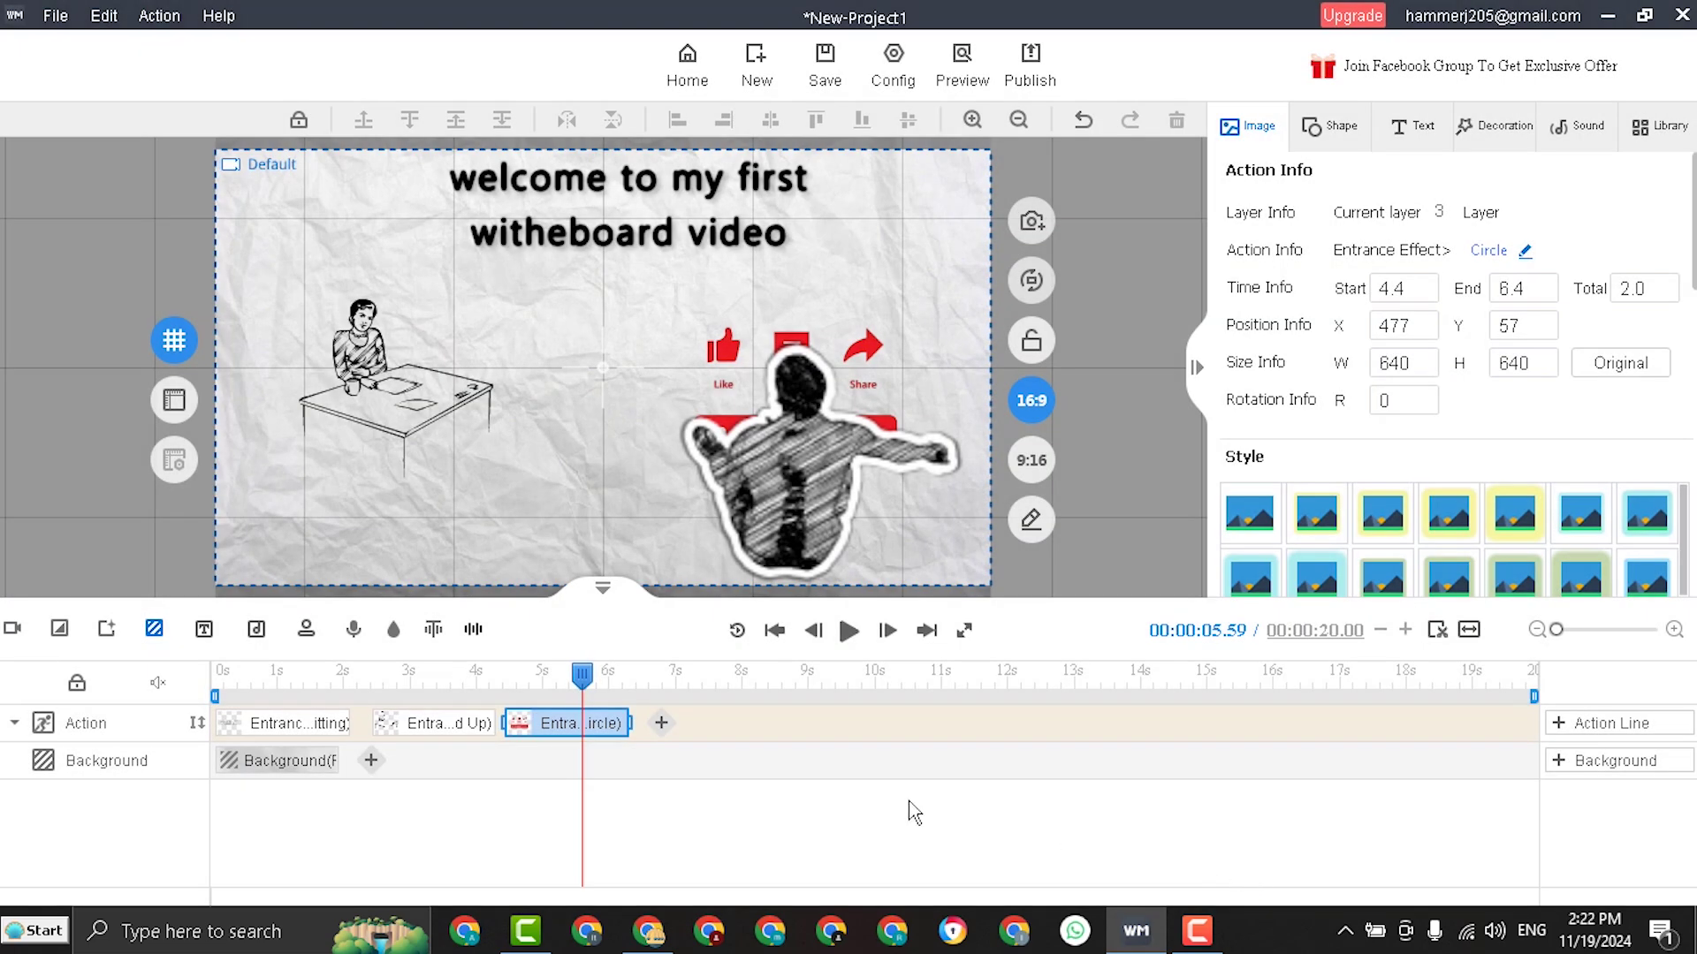
{"action": "left_click", "coordinate": [837, 633]}
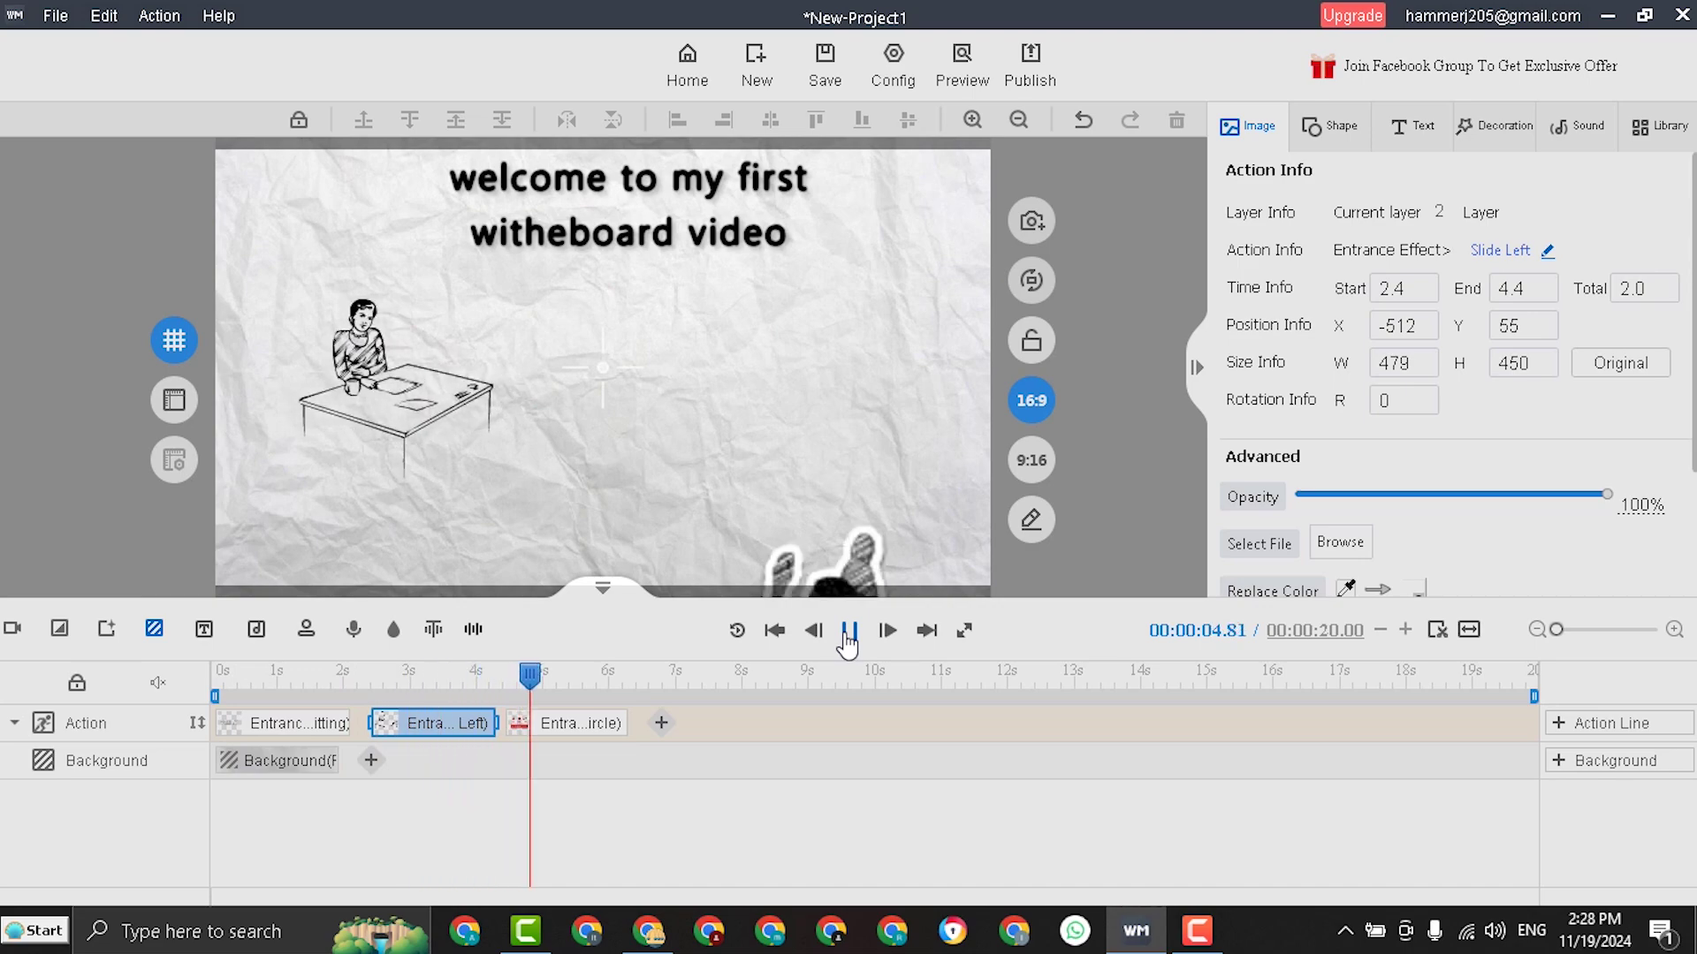
Add an Erase hand-action exit effect to the man-at-desk drawing's clip.
{"action": "left_click", "coordinate": [850, 630]}
{"action": "left_click", "coordinate": [389, 723]}
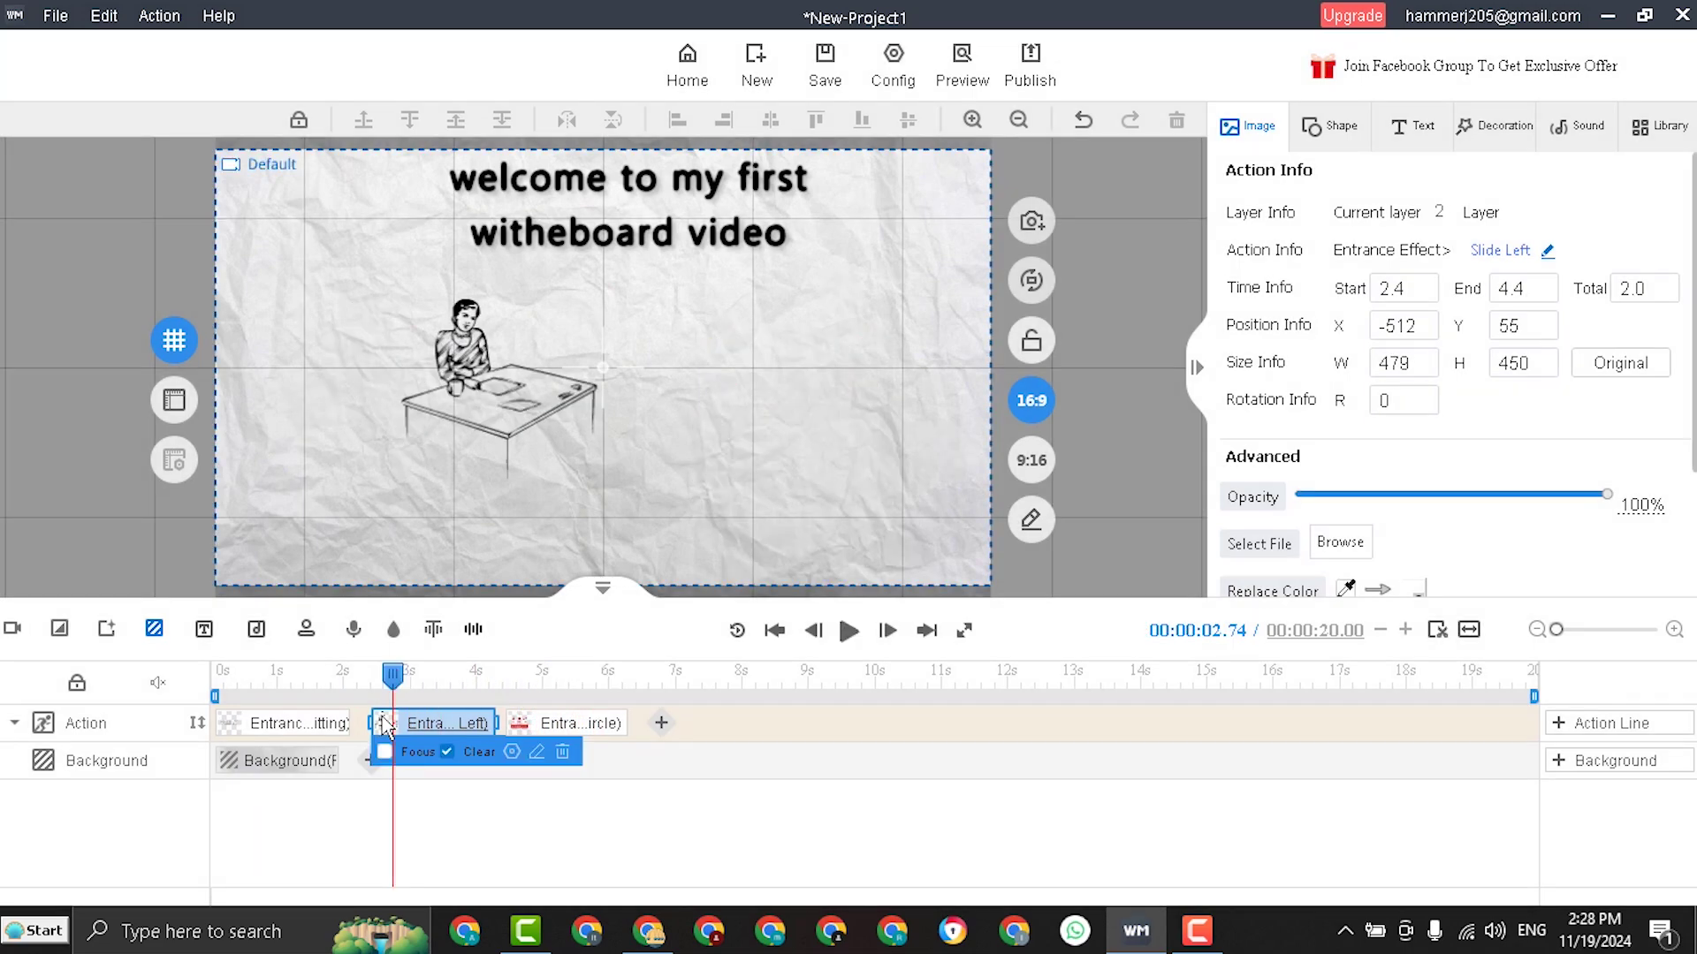
{"action": "right_click", "coordinate": [389, 723]}
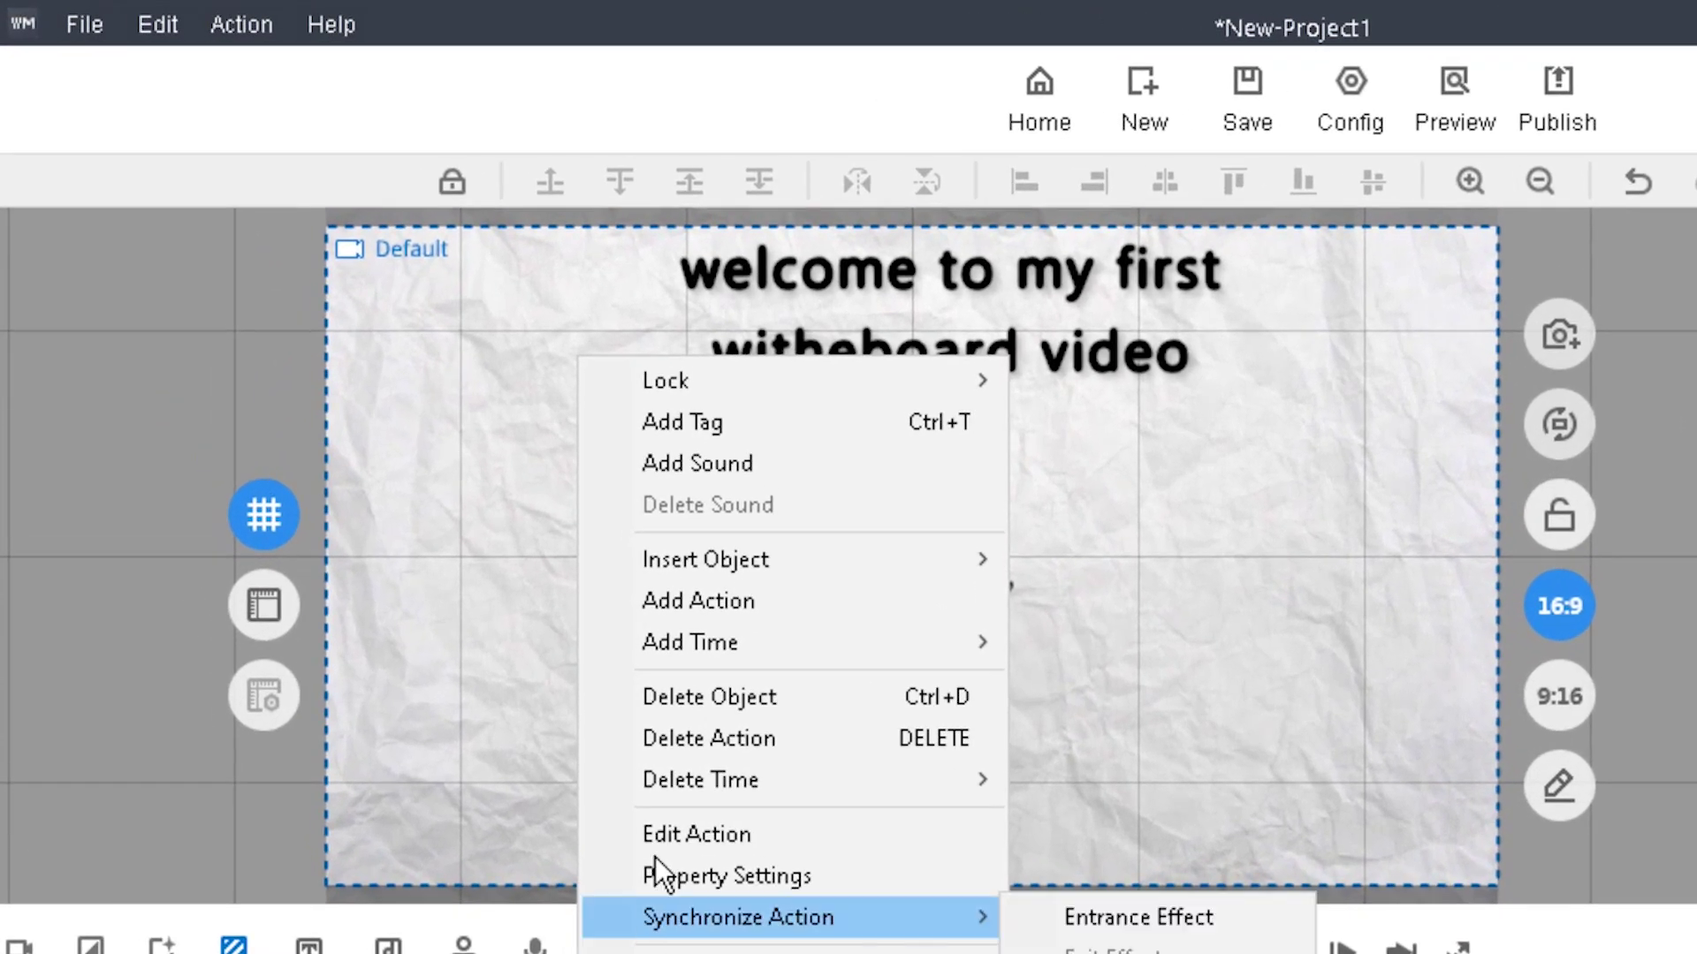
{"action": "left_click", "coordinate": [677, 601]}
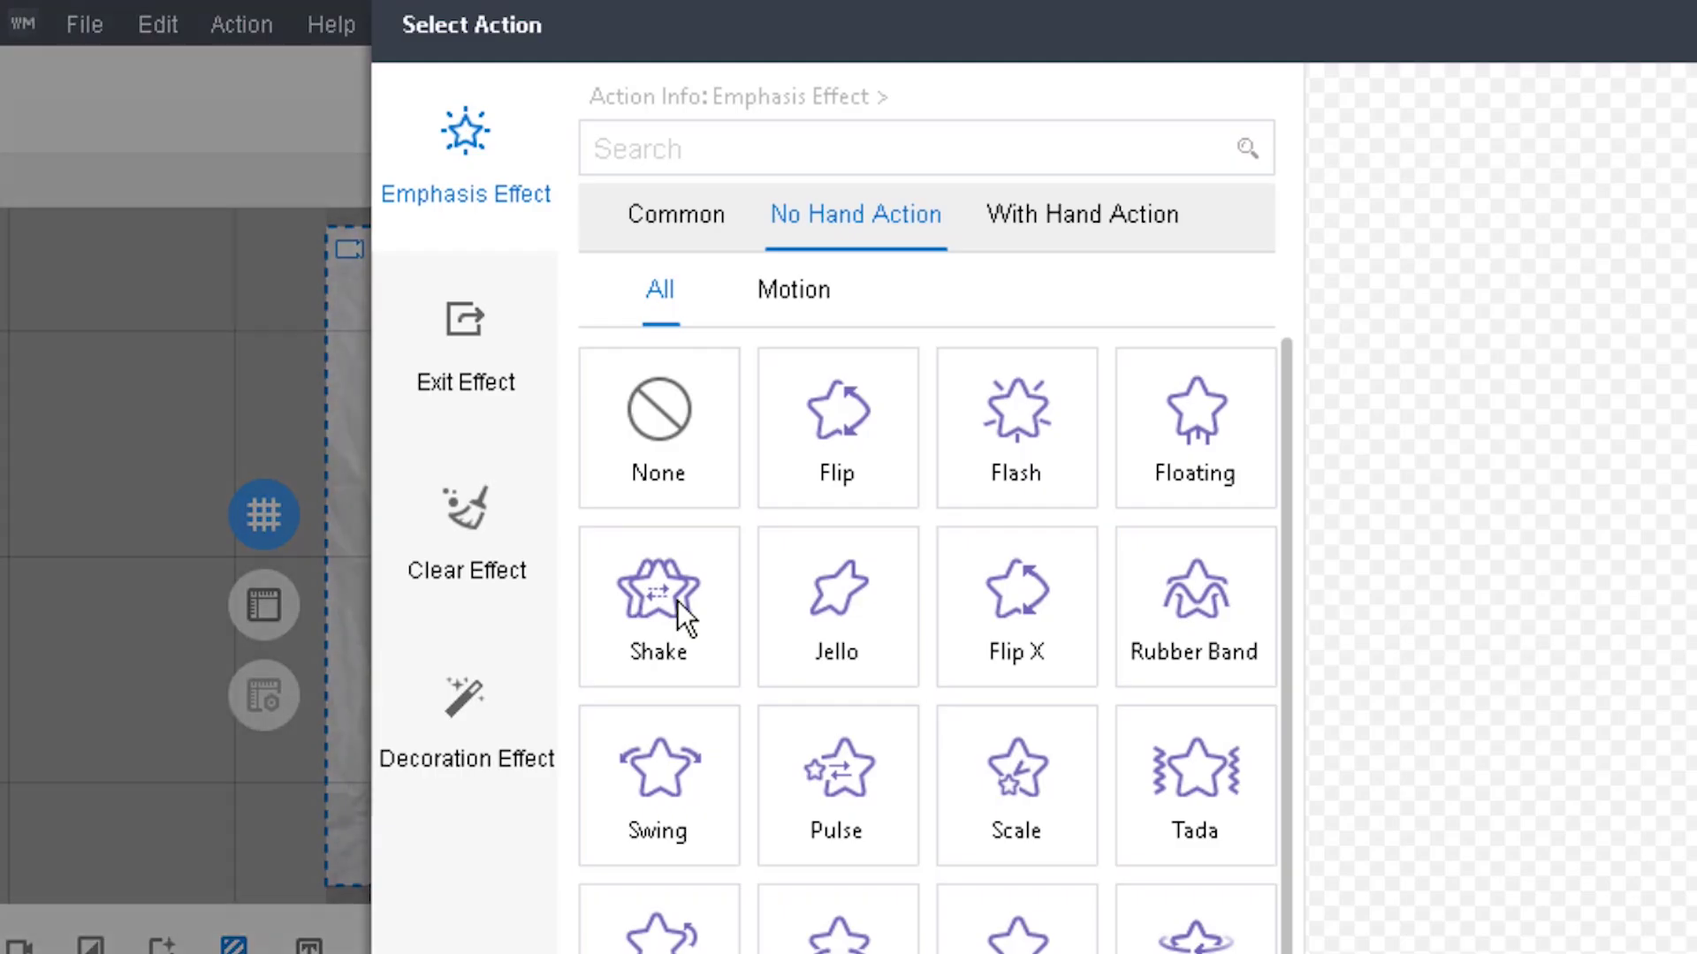
{"action": "left_click", "coordinate": [456, 386]}
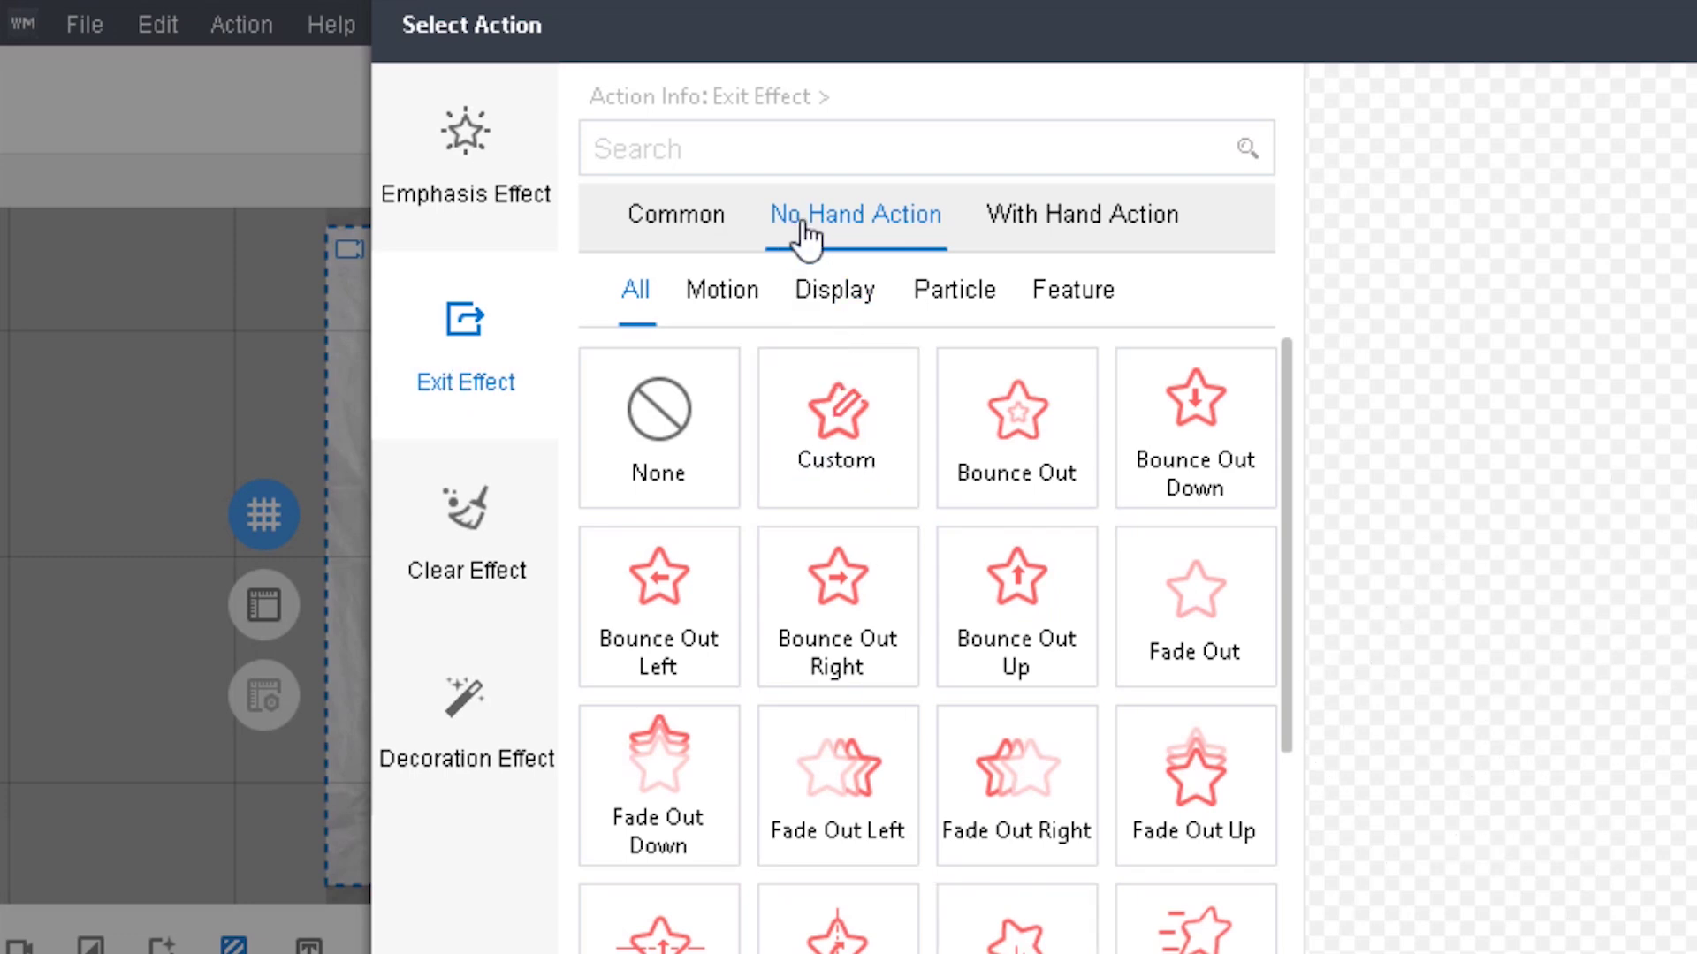
{"action": "left_click", "coordinate": [1056, 231]}
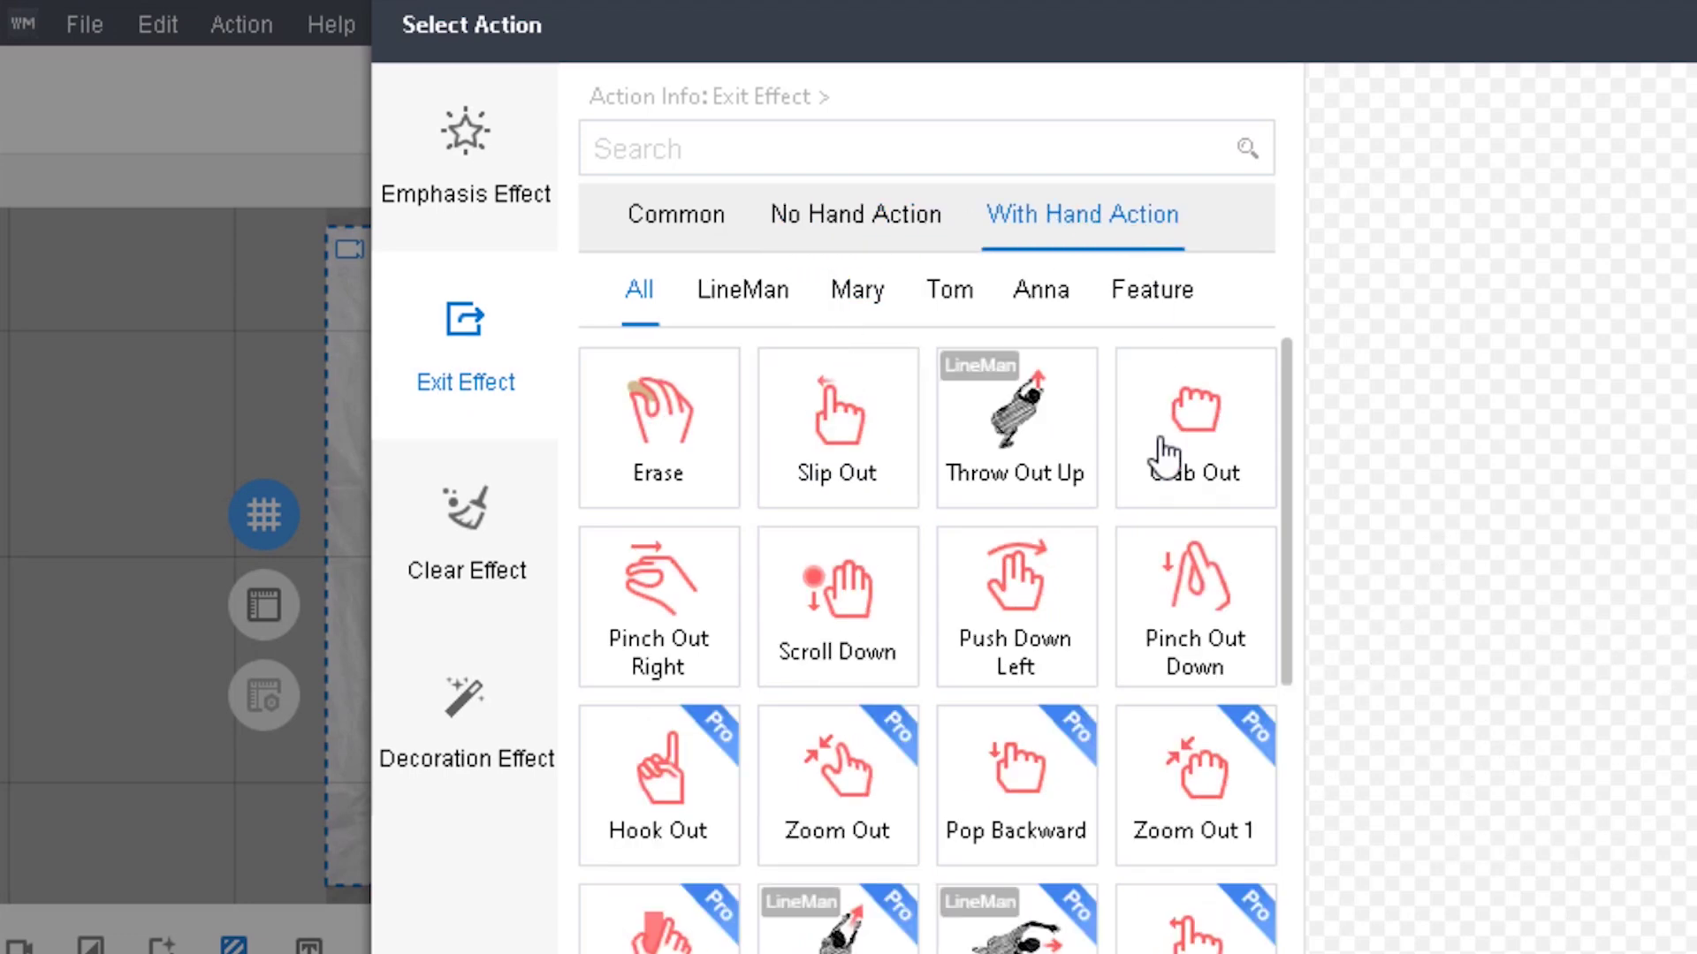
{"action": "left_click", "coordinate": [648, 435]}
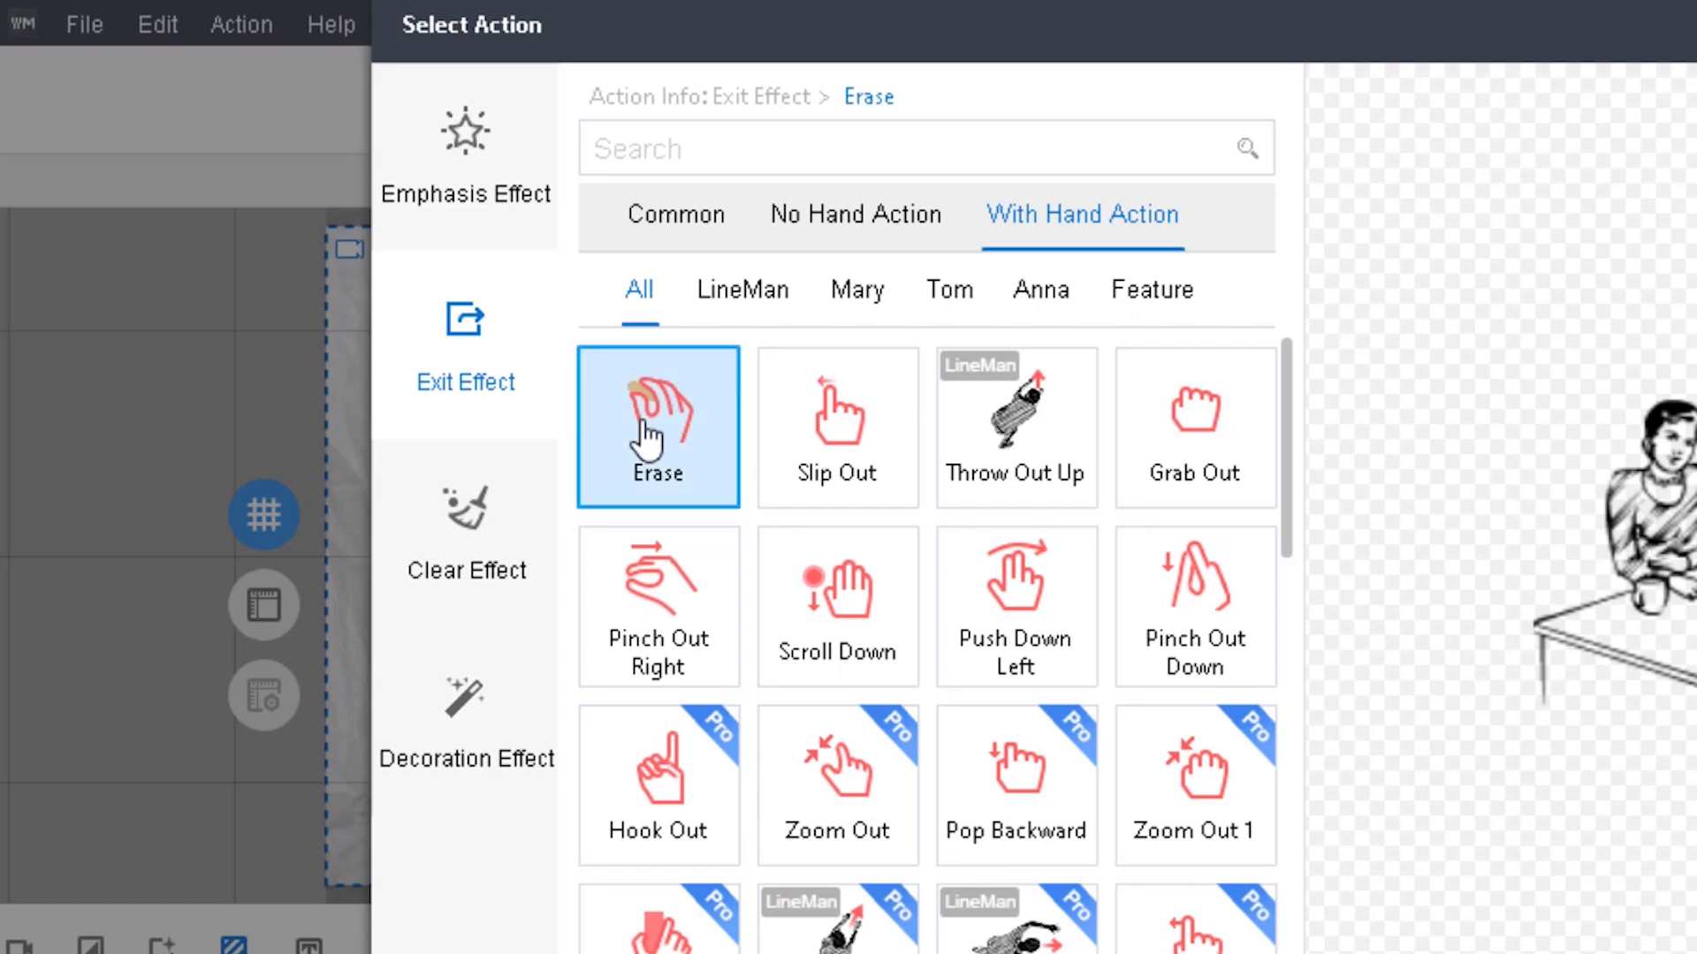
{"action": "key", "text": "Return"}
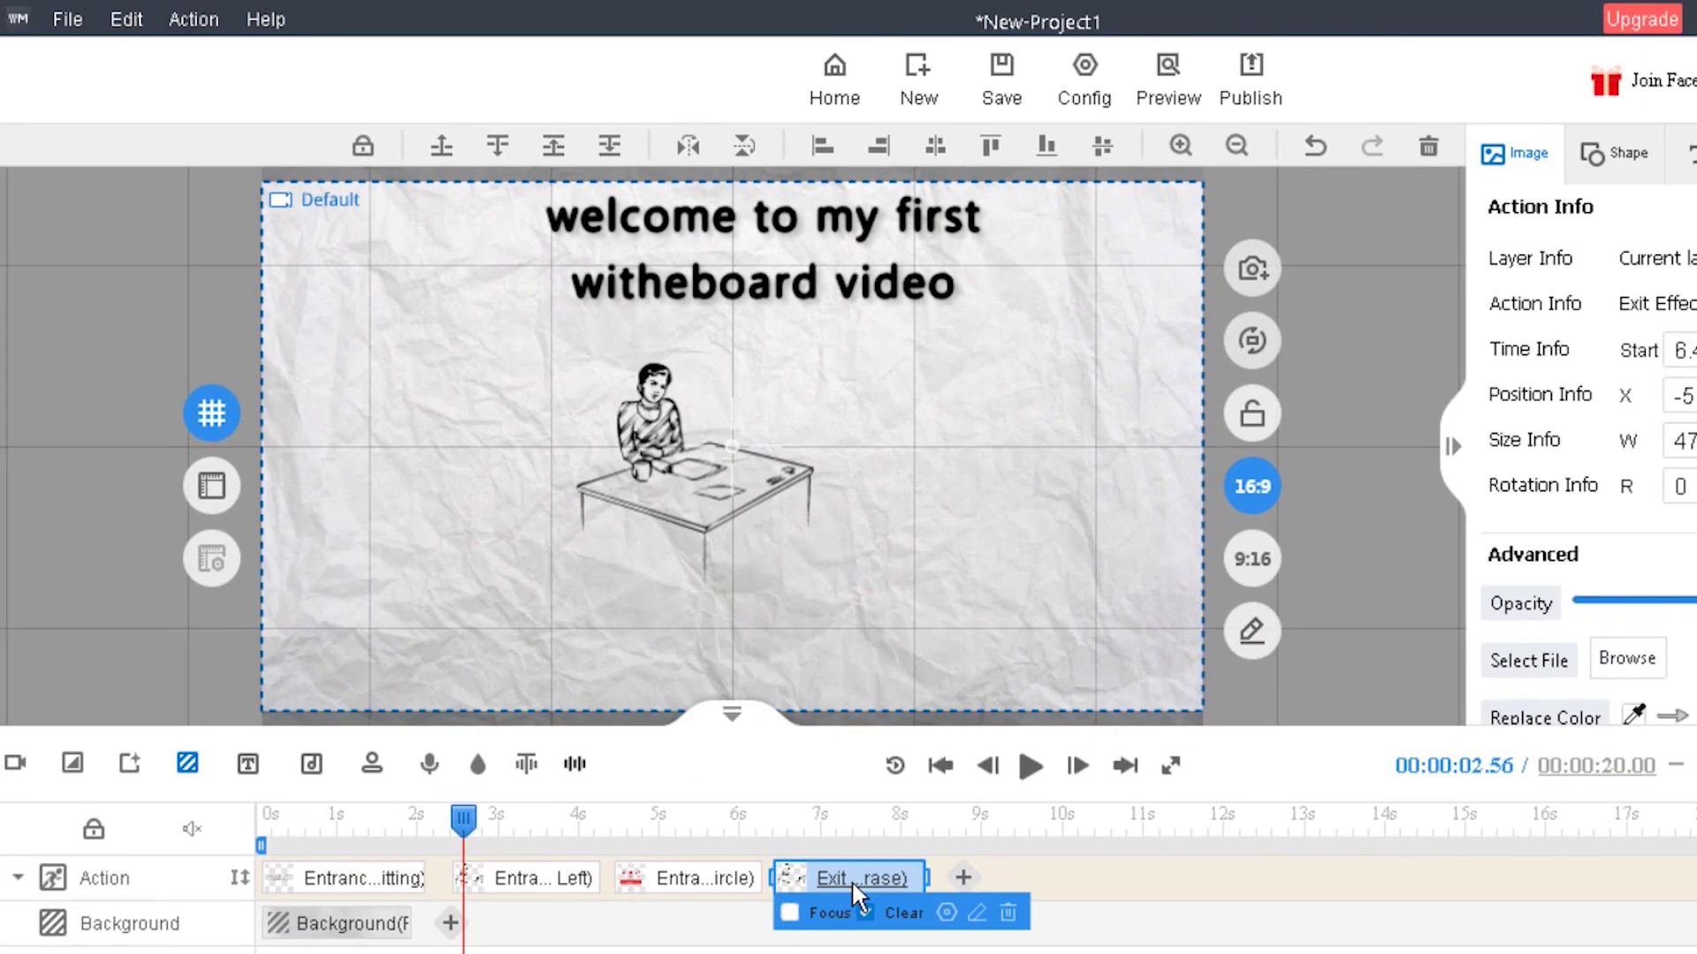
{"action": "mouse_move", "coordinate": [570, 884]}
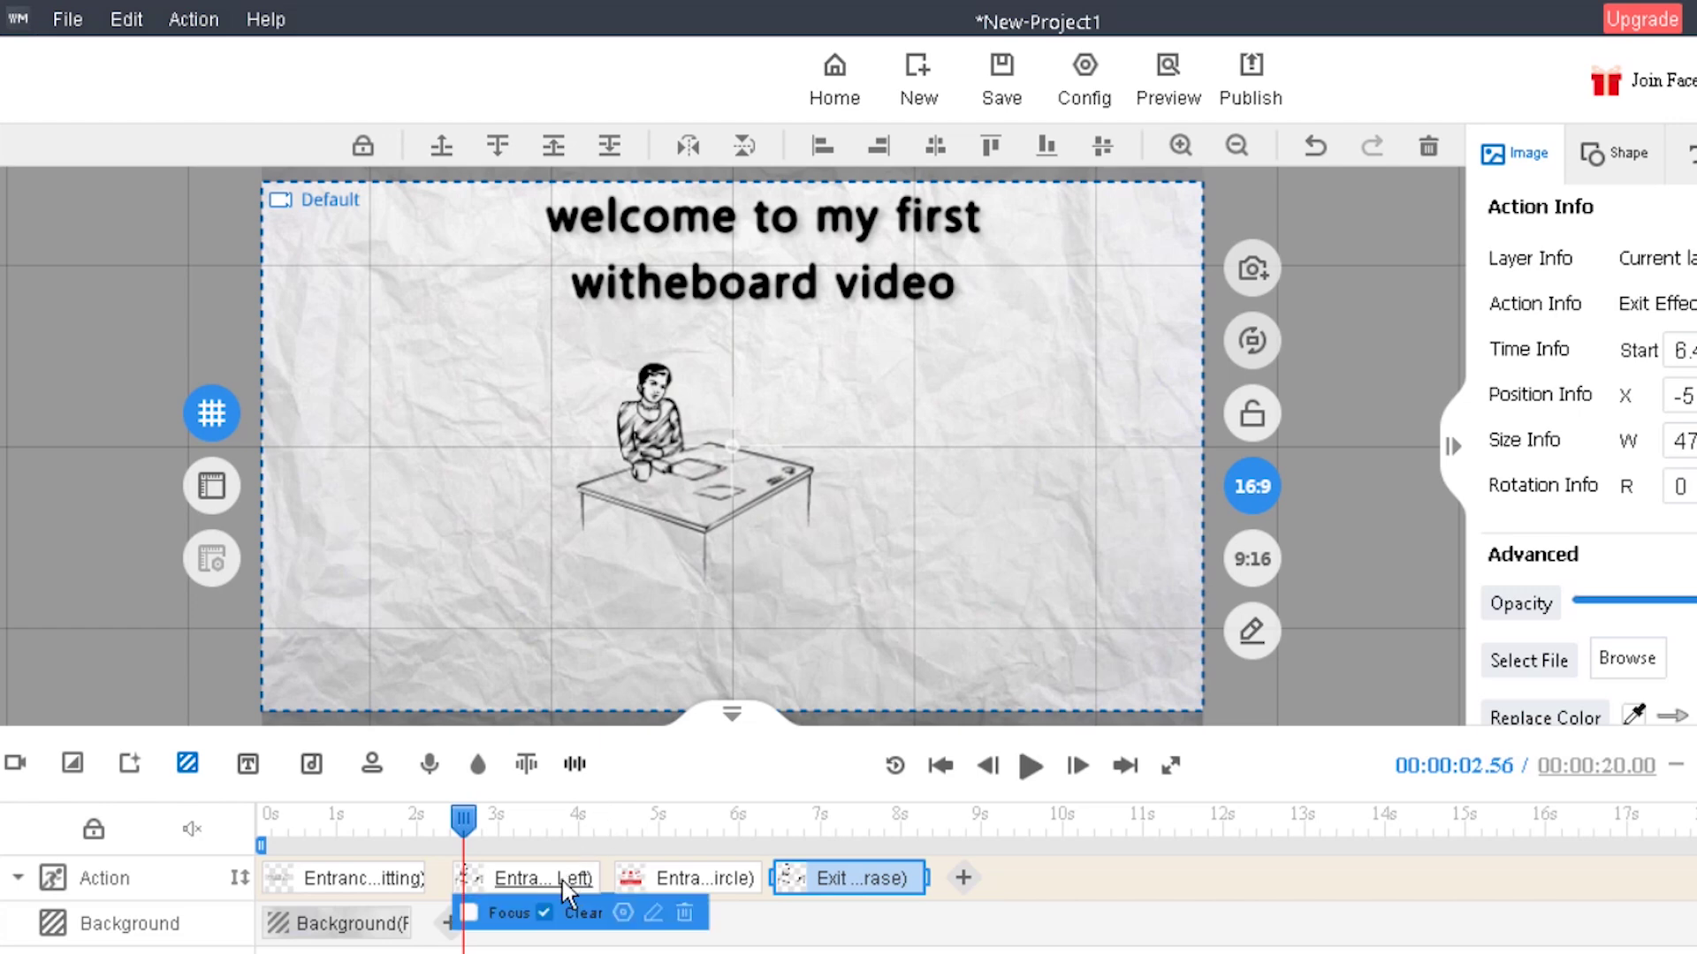
Preview the erase, then shift the Erase exit to about 9.1 s and the Circle entrance to 7.8 s.
{"action": "left_click", "coordinate": [1029, 767]}
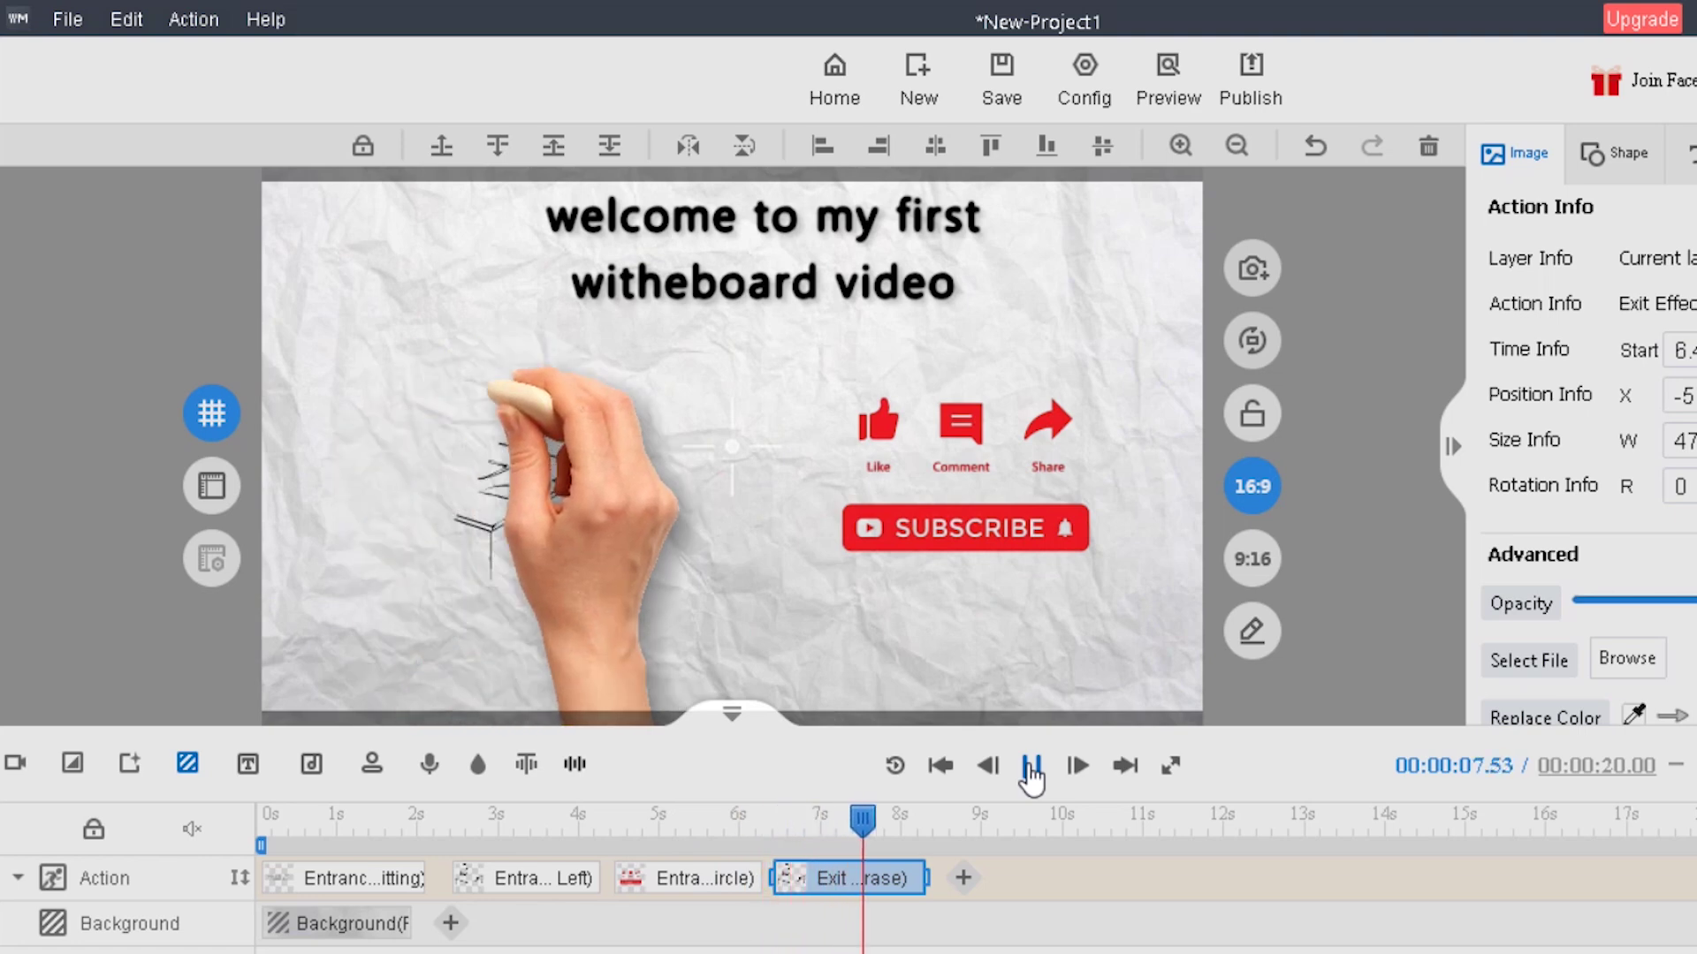
{"action": "left_click", "coordinate": [1031, 767]}
{"action": "mouse_move", "coordinate": [828, 875]}
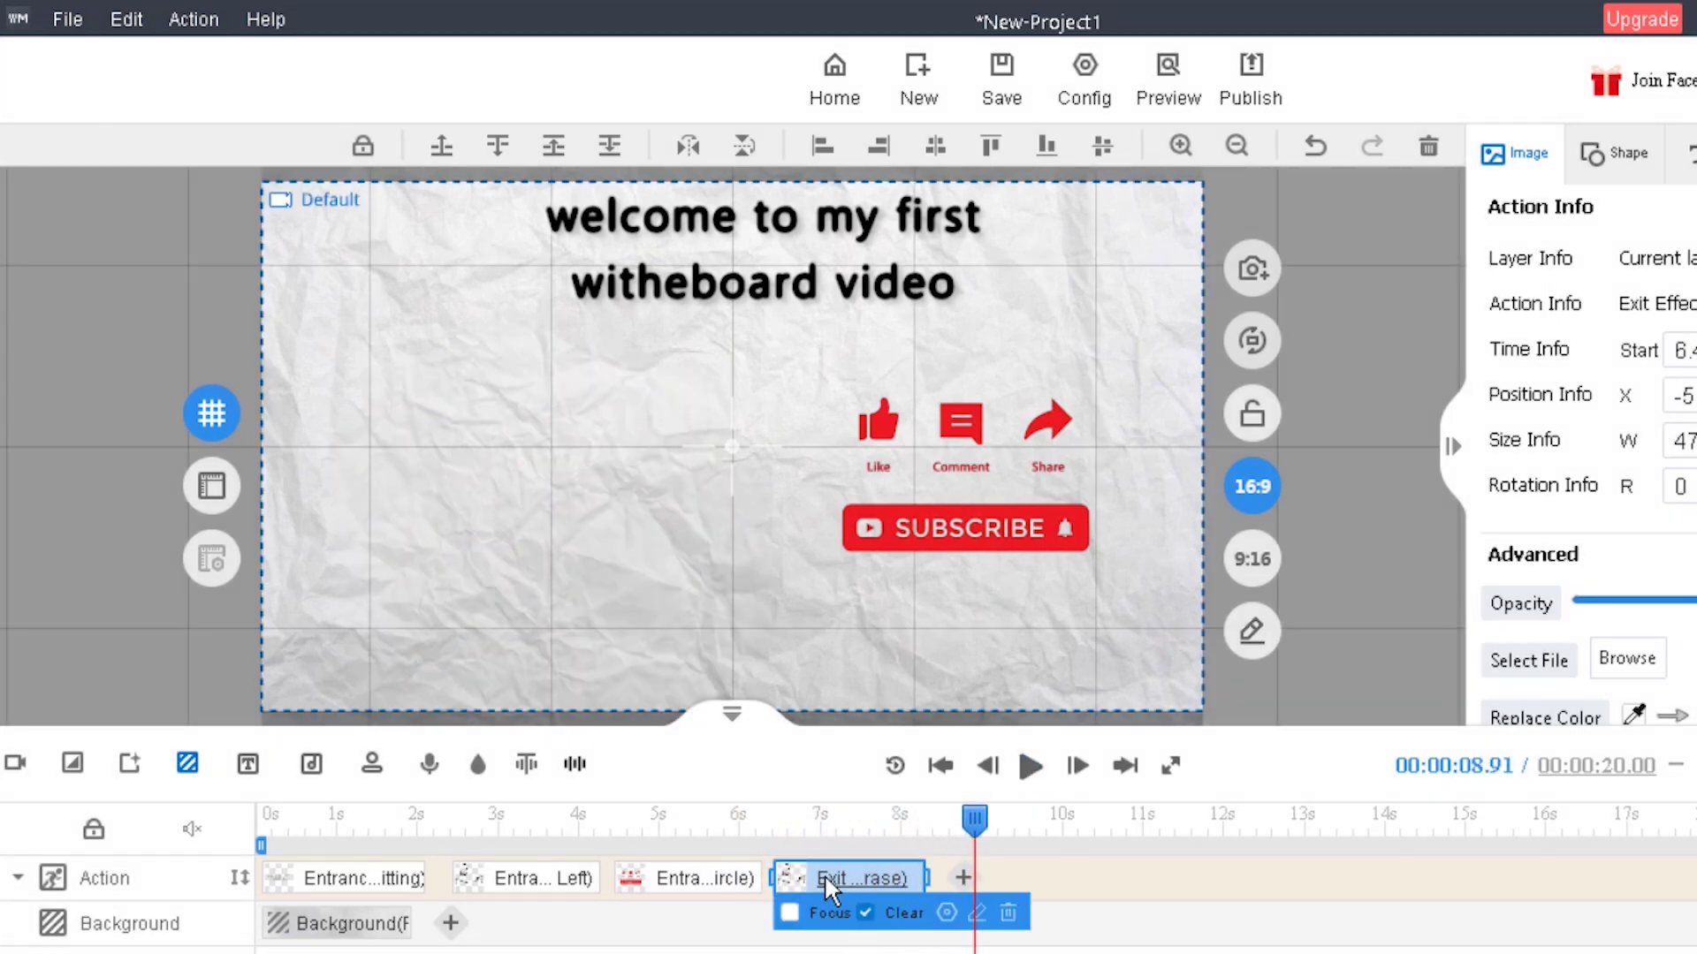
{"action": "mouse_move", "coordinate": [509, 889]}
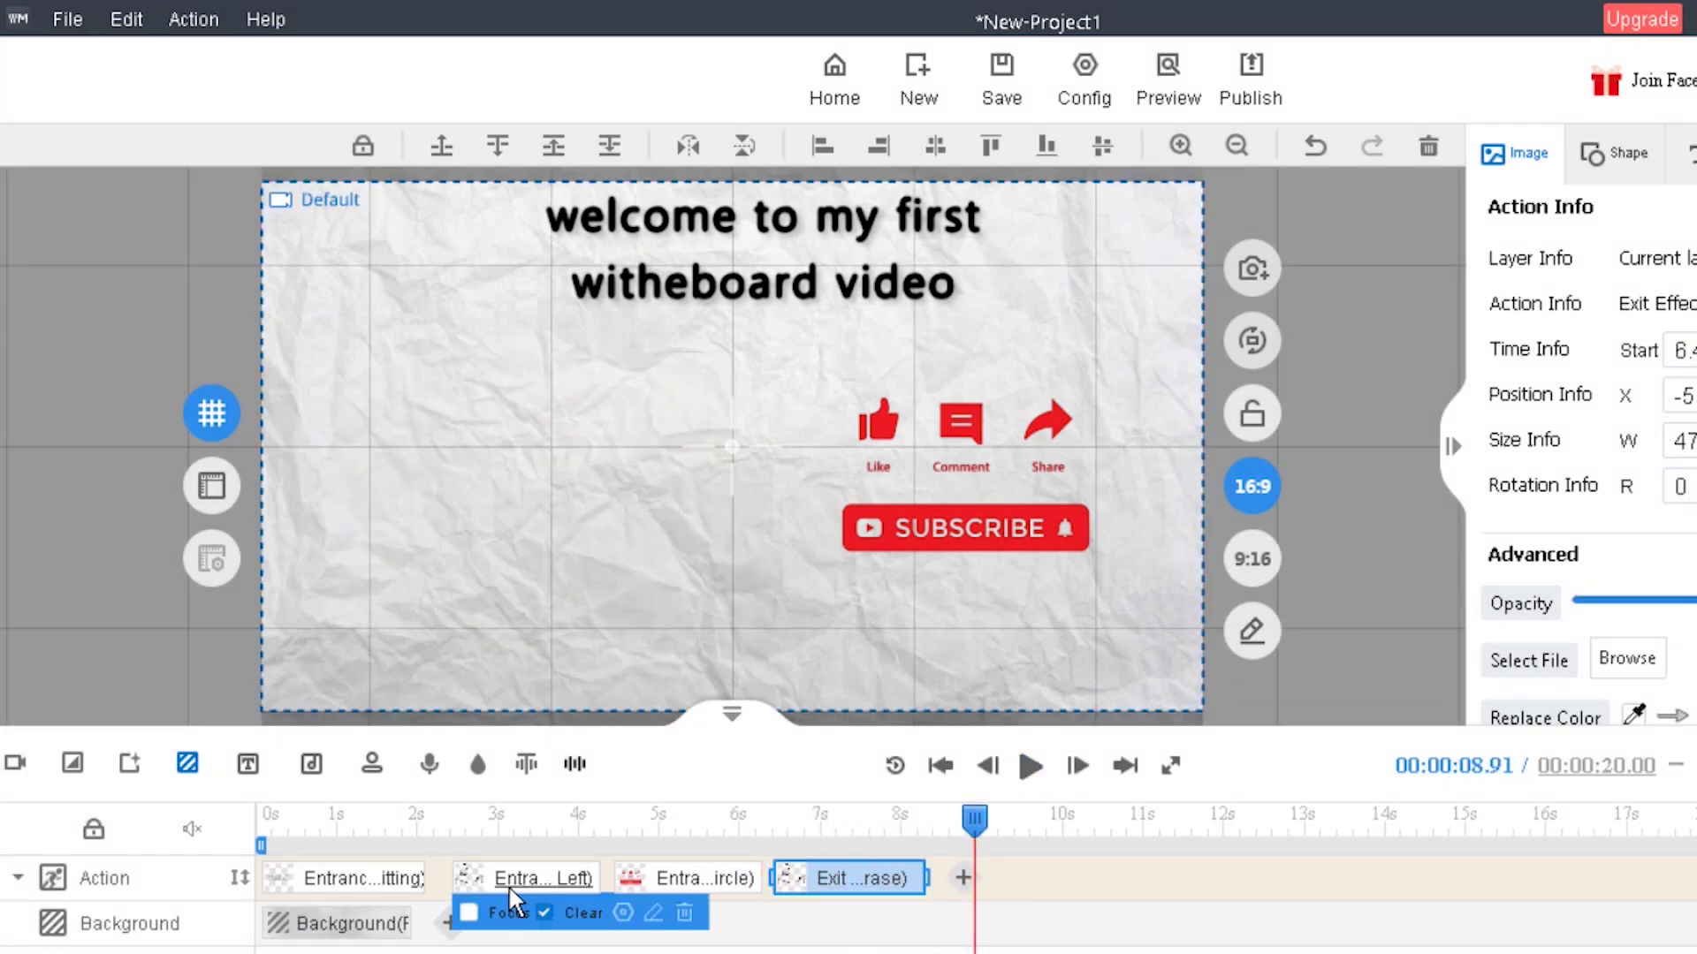
{"action": "left_click_drag", "start_coordinate": [786, 880], "coordinate": [1000, 879]}
{"action": "left_click", "coordinate": [672, 877]}
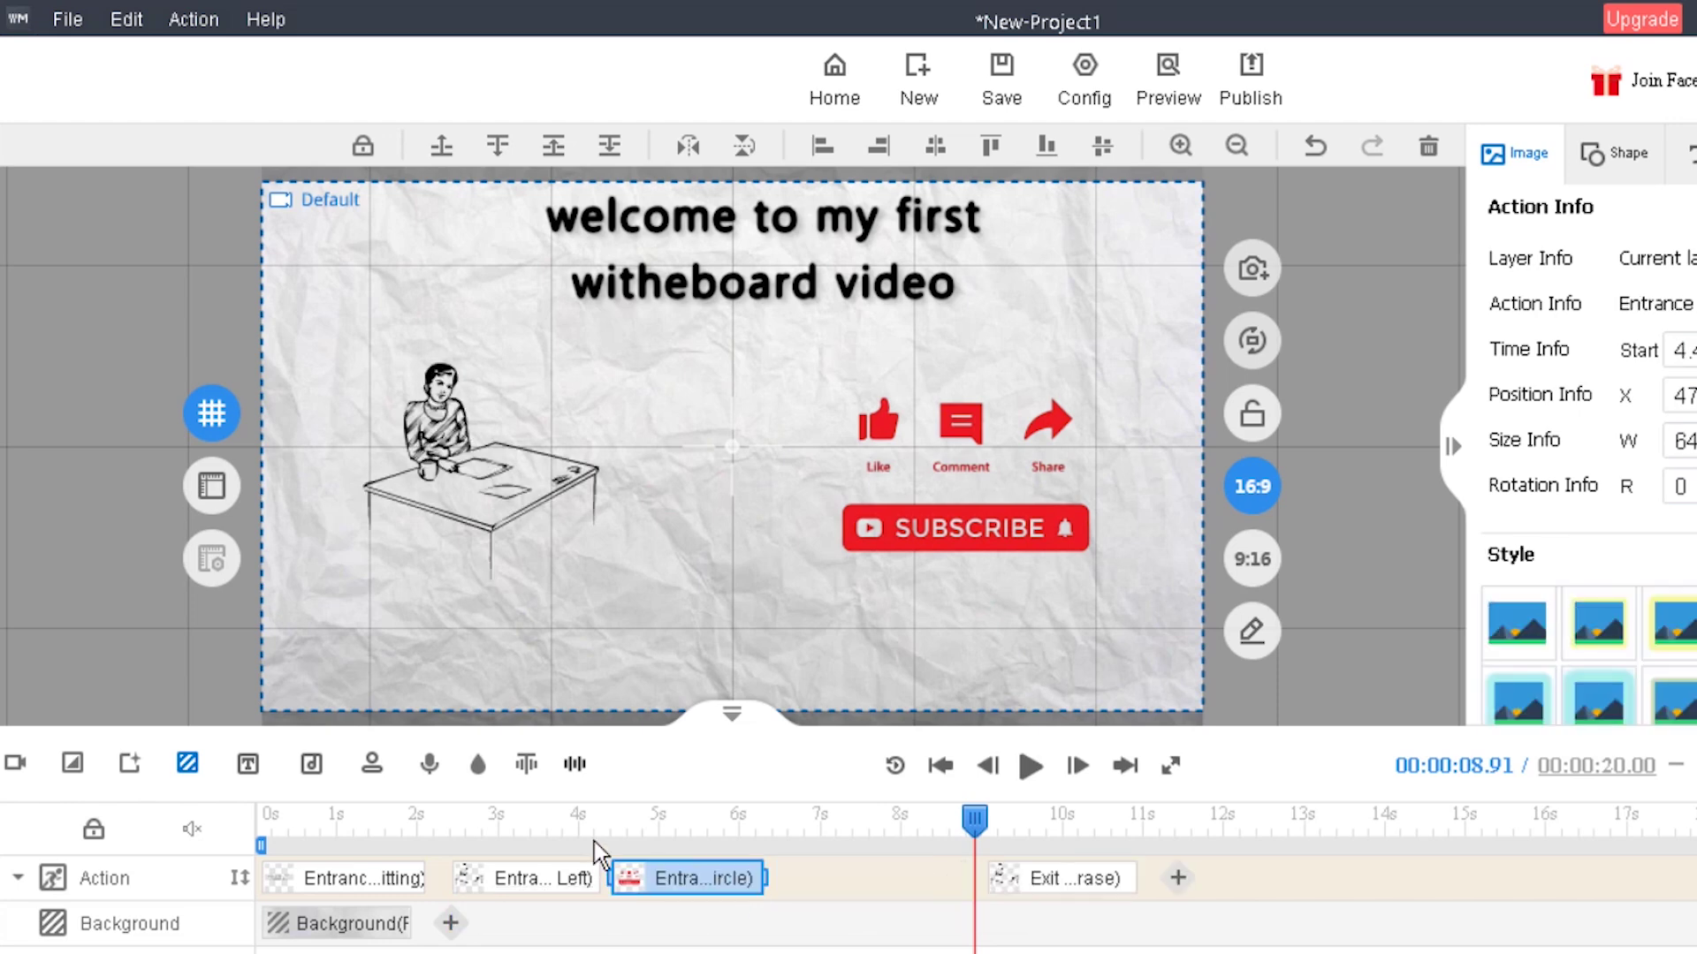
{"action": "left_click_drag", "start_coordinate": [632, 877], "coordinate": [820, 877]}
Cut the Erase exit, paste it at 4.7 s, and resize it to end around 5.4 s.
{"action": "left_click", "coordinate": [1001, 884]}
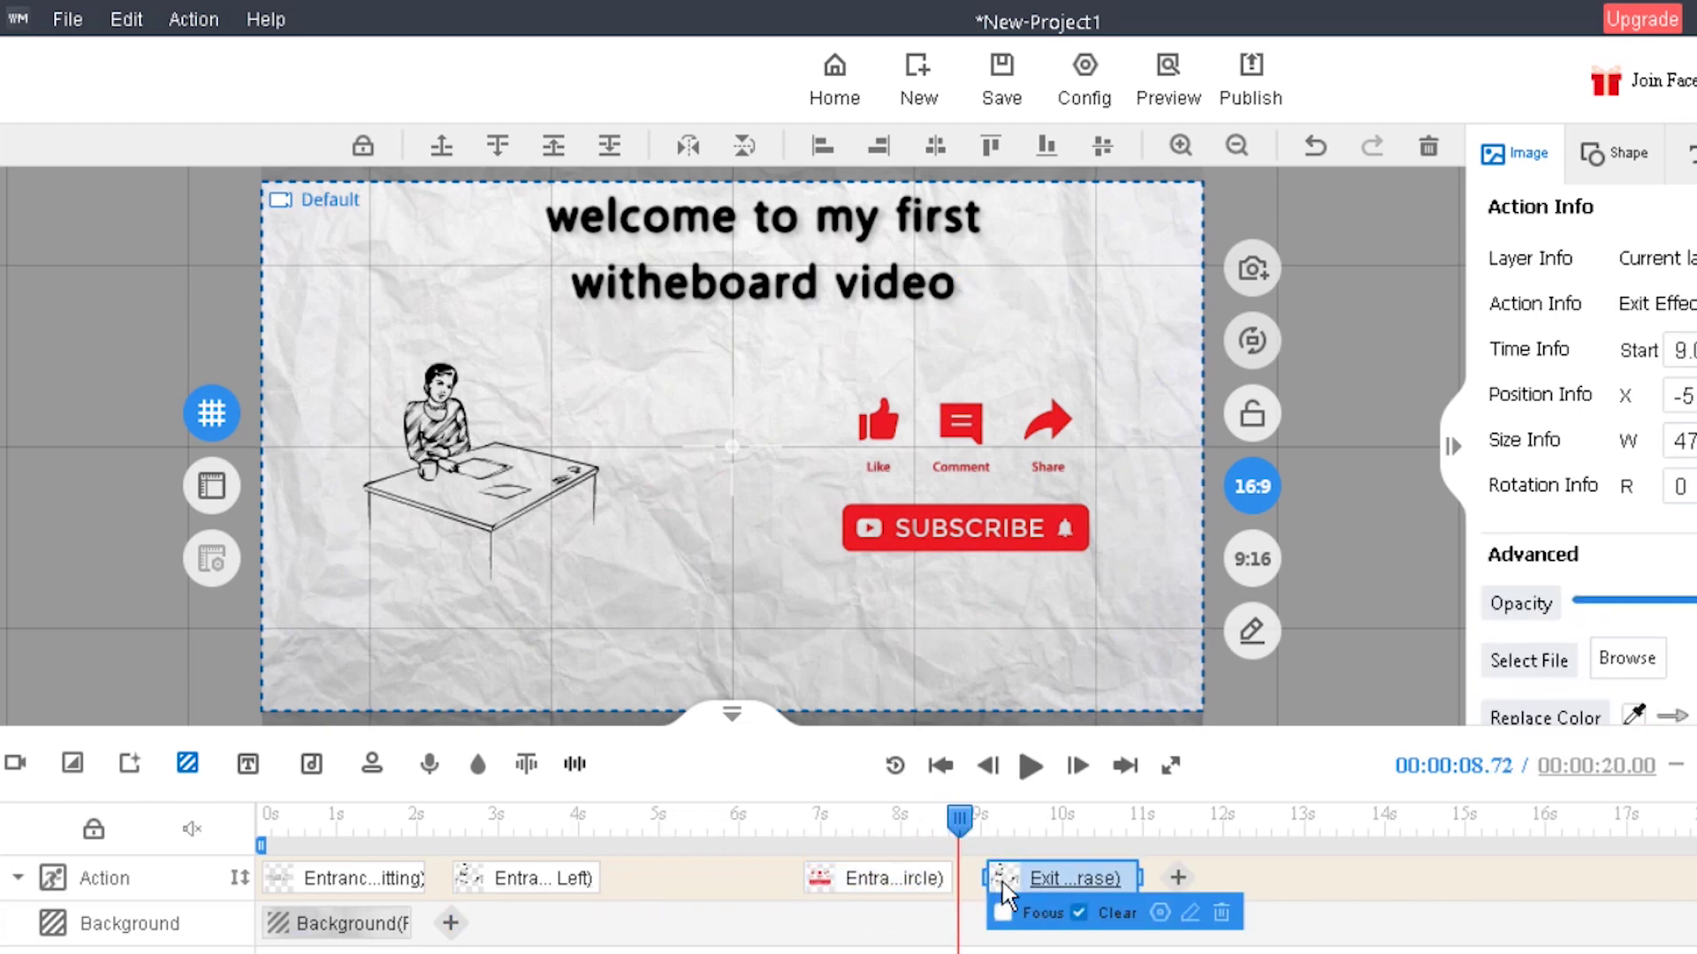
{"action": "right_click", "coordinate": [1002, 882]}
{"action": "left_click", "coordinate": [1071, 804]}
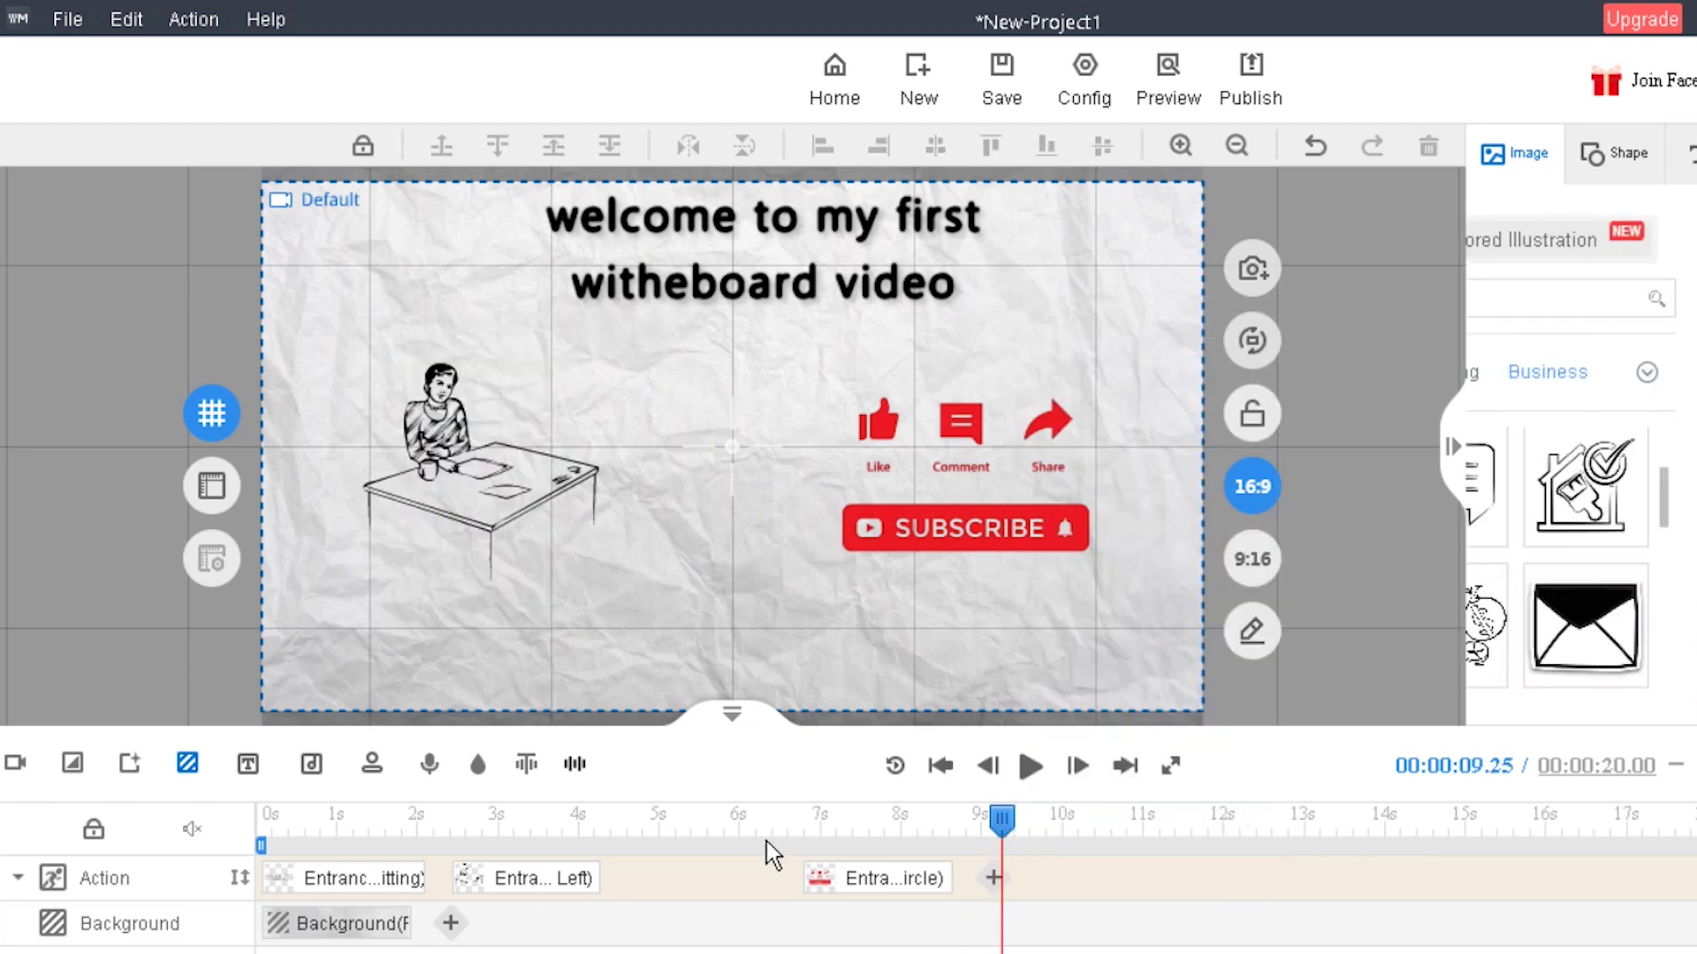
{"action": "left_click", "coordinate": [626, 829]}
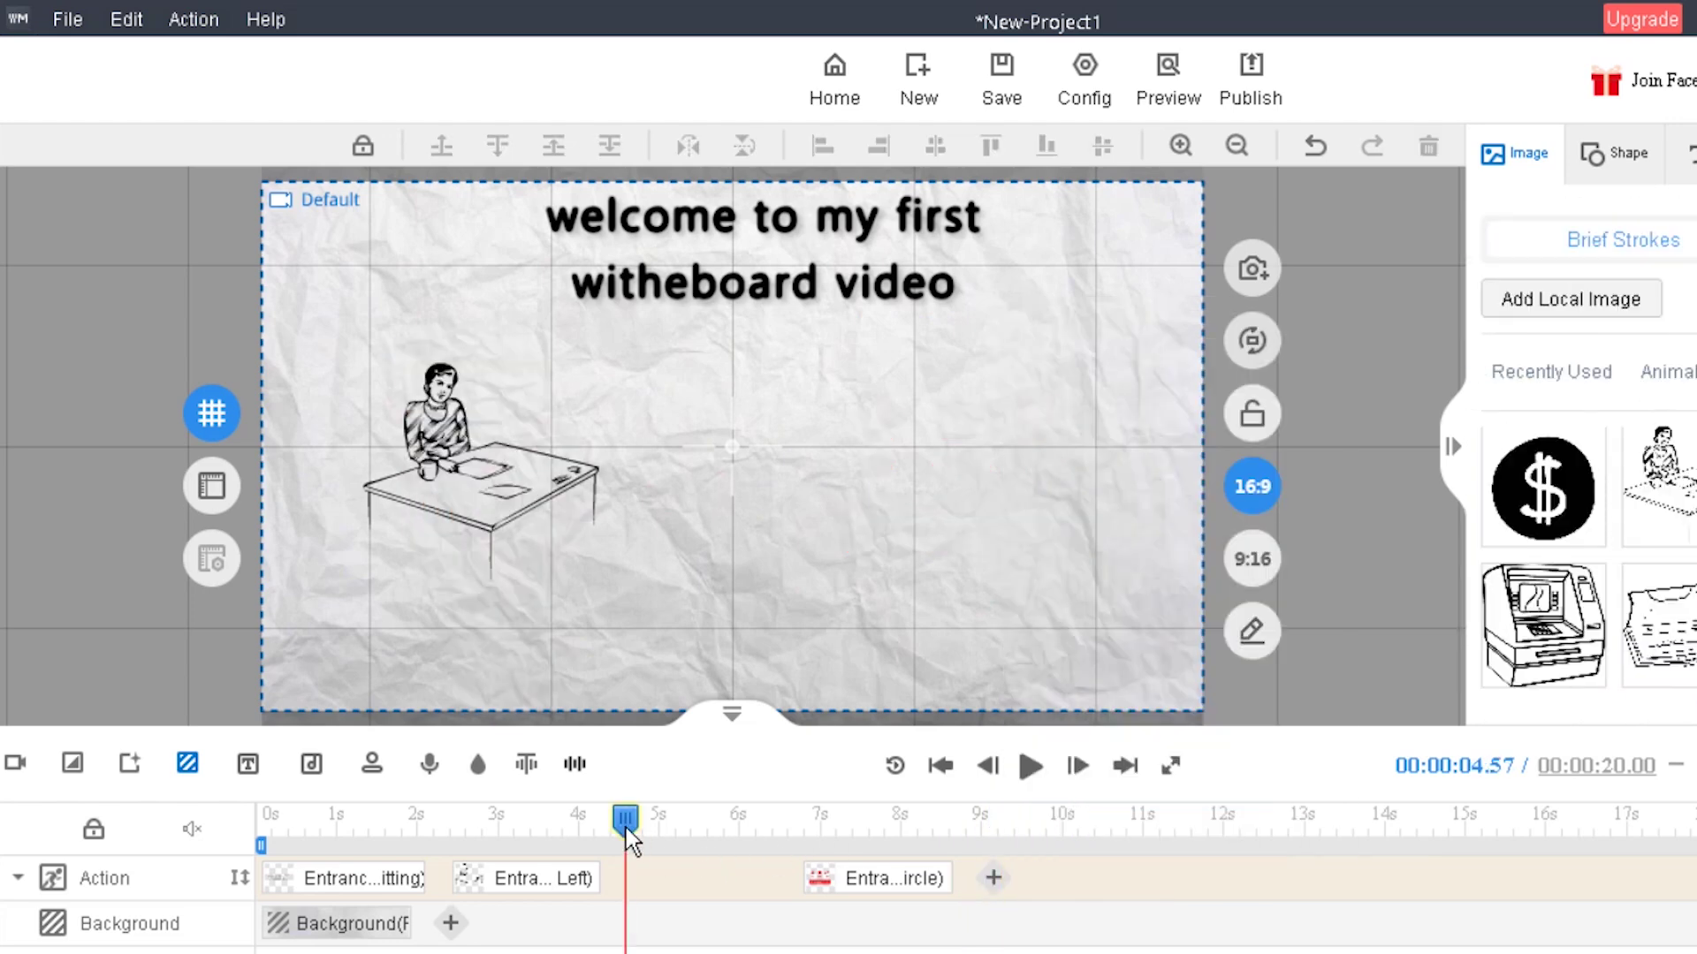
{"action": "right_click", "coordinate": [635, 884]}
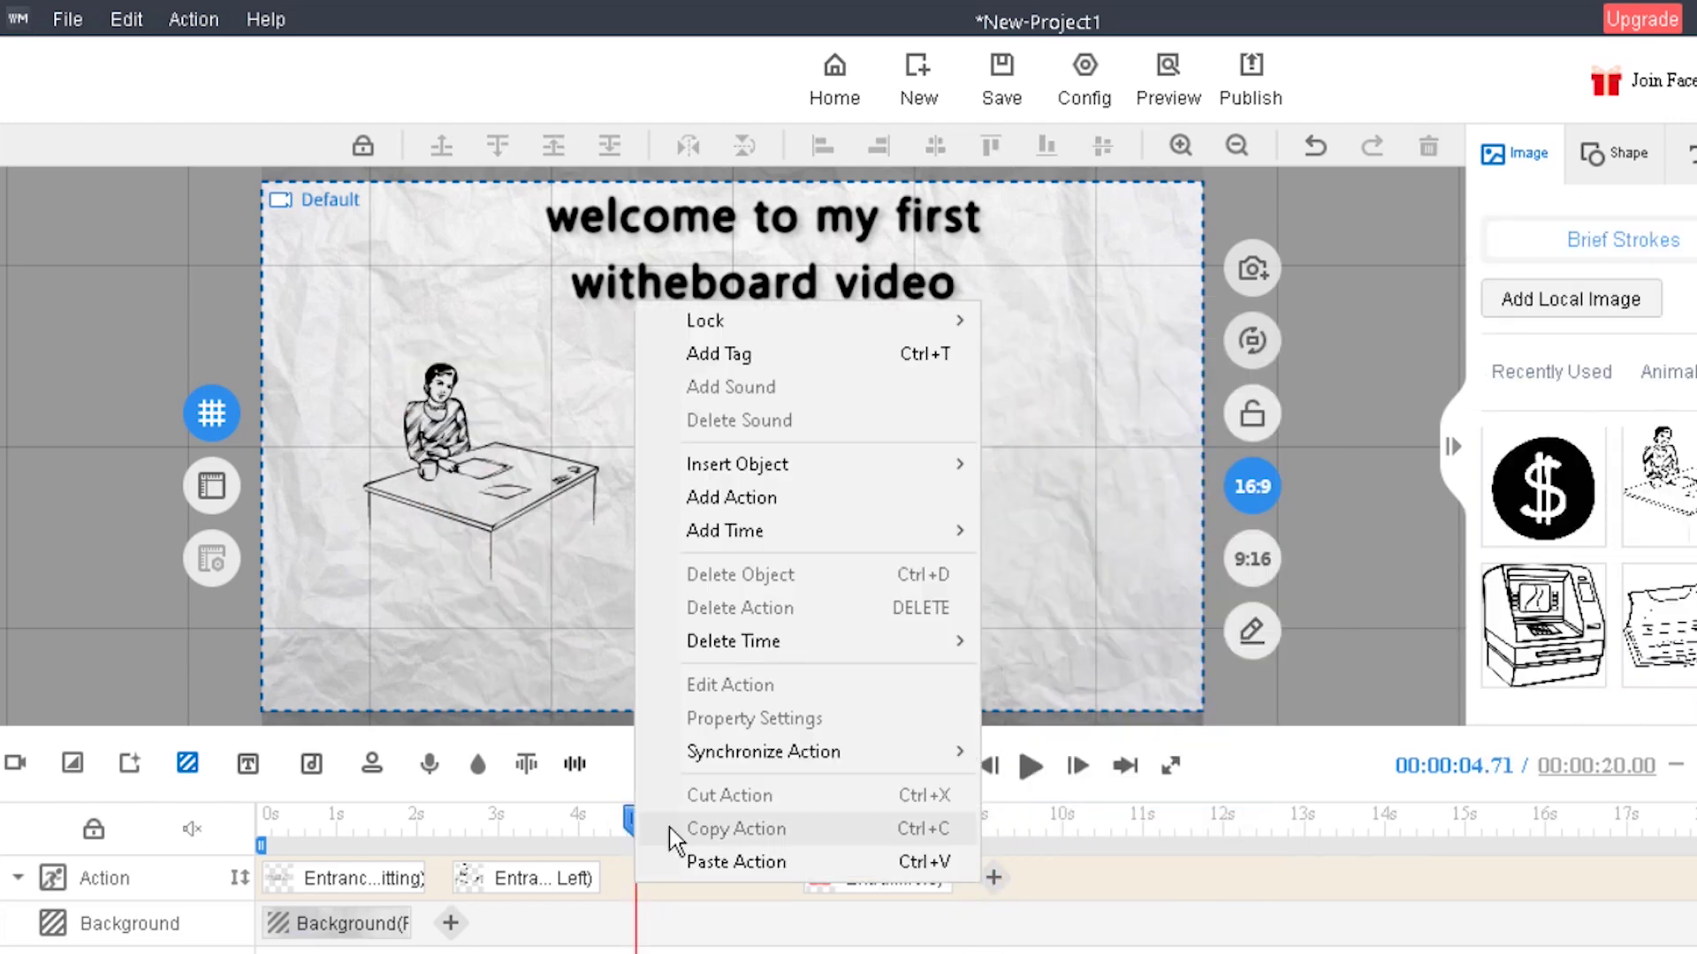
{"action": "left_click", "coordinate": [707, 862]}
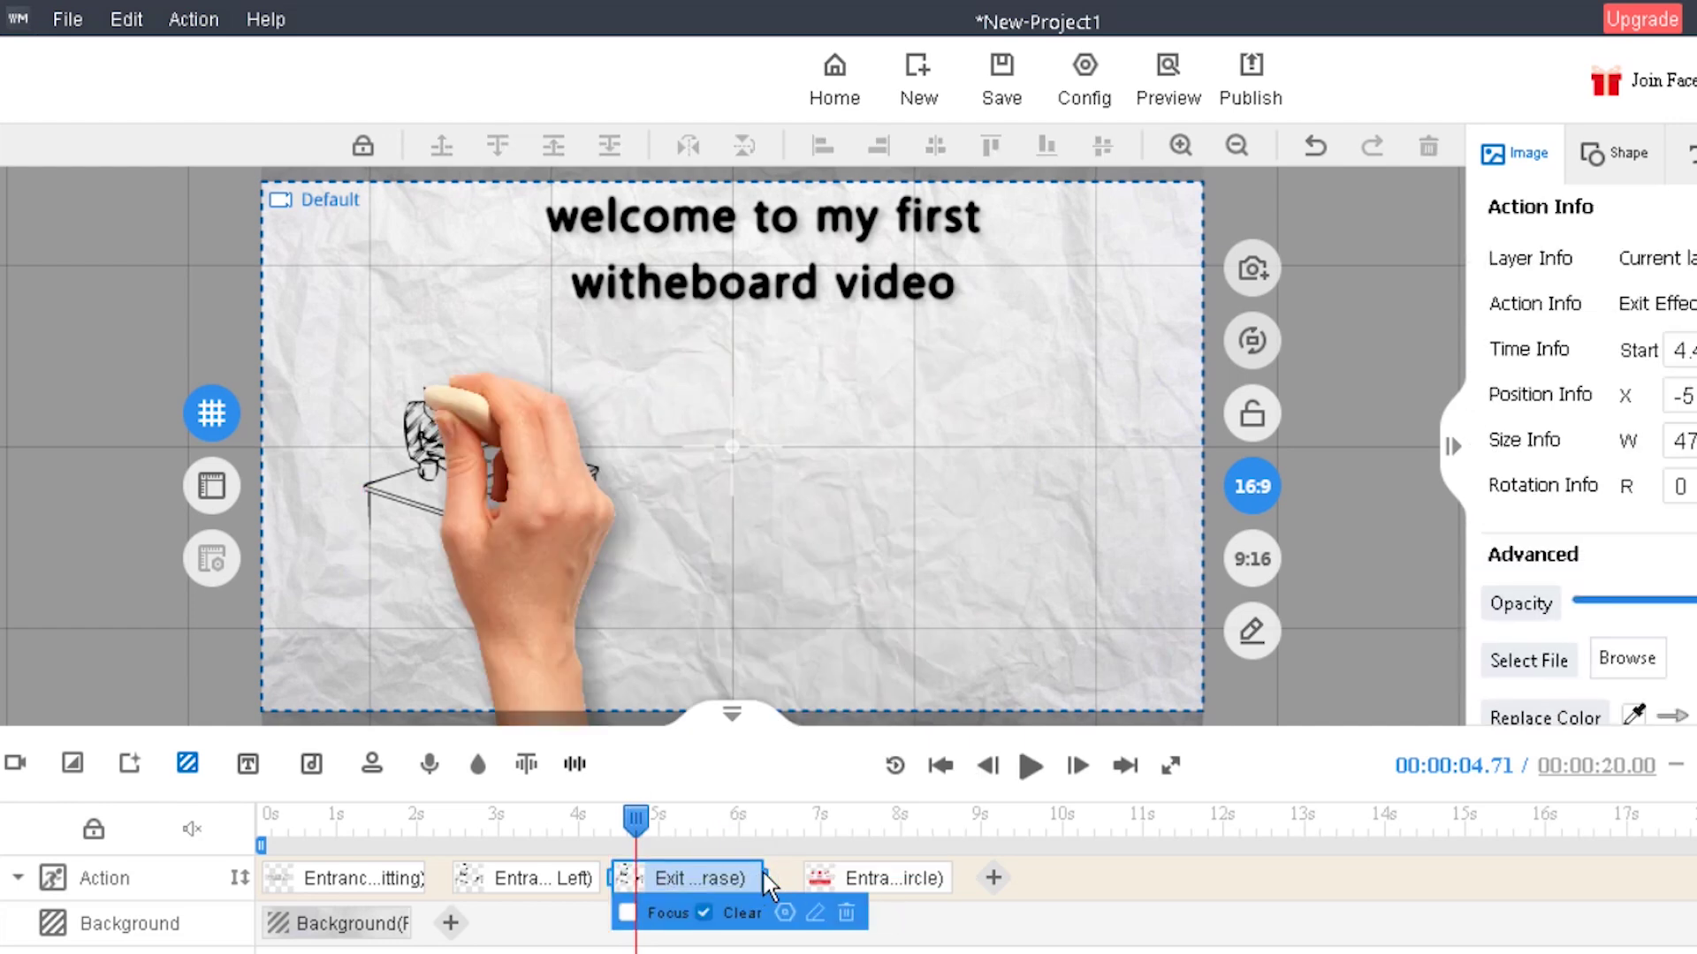
{"action": "left_click_drag", "start_coordinate": [754, 872], "coordinate": [688, 879]}
{"action": "left_click", "coordinate": [618, 818]}
Scrub from about 2.35 s through the man's drawing animation to check the new timing.
{"action": "left_click_drag", "start_coordinate": [618, 818], "coordinate": [449, 842]}
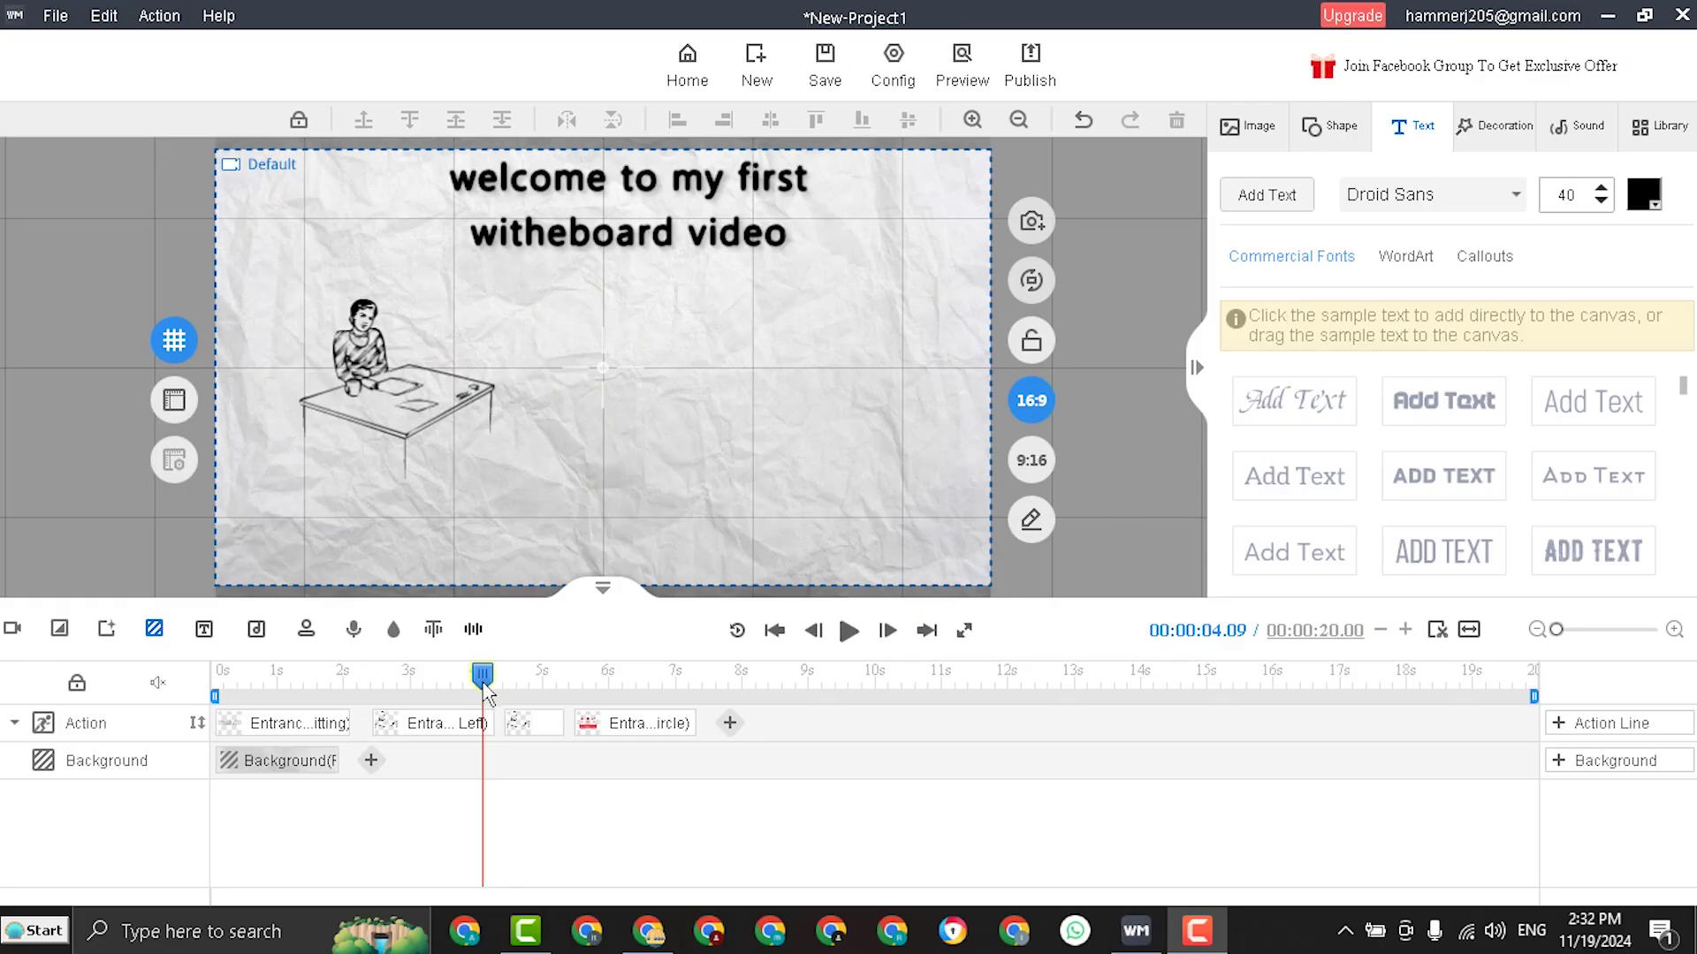
{"action": "left_click_drag", "start_coordinate": [369, 694], "coordinate": [381, 694]}
{"action": "mouse_move", "coordinate": [439, 769]}
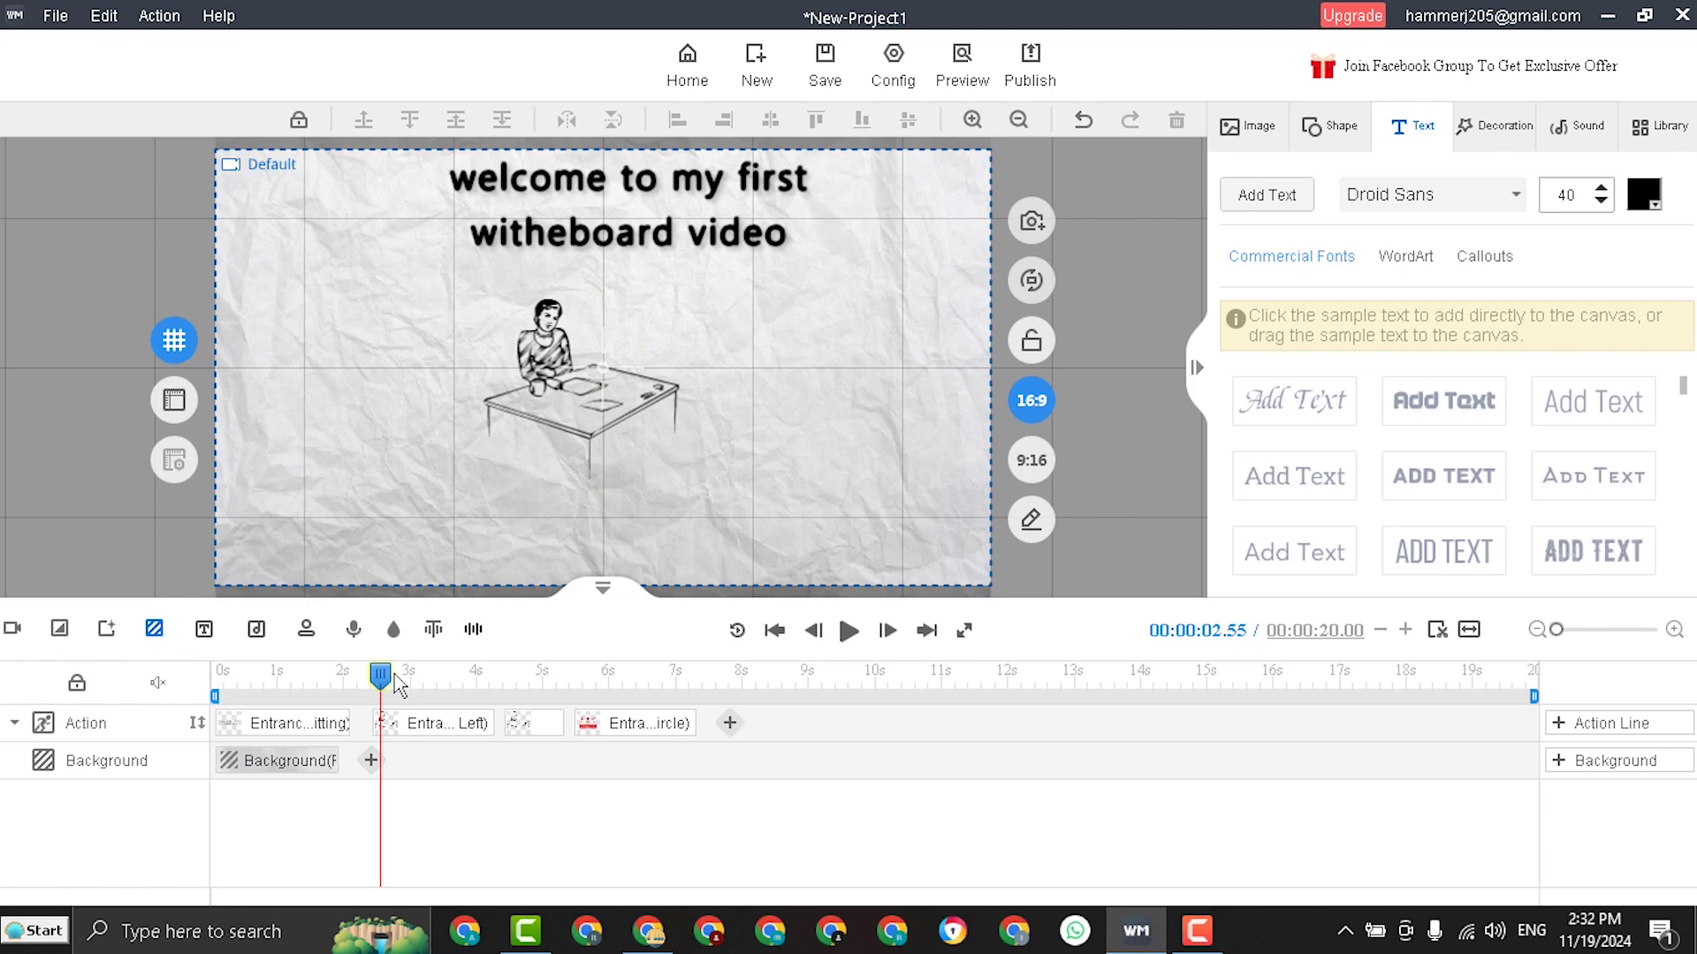
{"action": "mouse_move", "coordinate": [395, 685]}
{"action": "left_mouse_down"}
{"action": "mouse_move", "coordinate": [560, 697]}
{"action": "mouse_move", "coordinate": [375, 694]}
{"action": "left_mouse_up"}
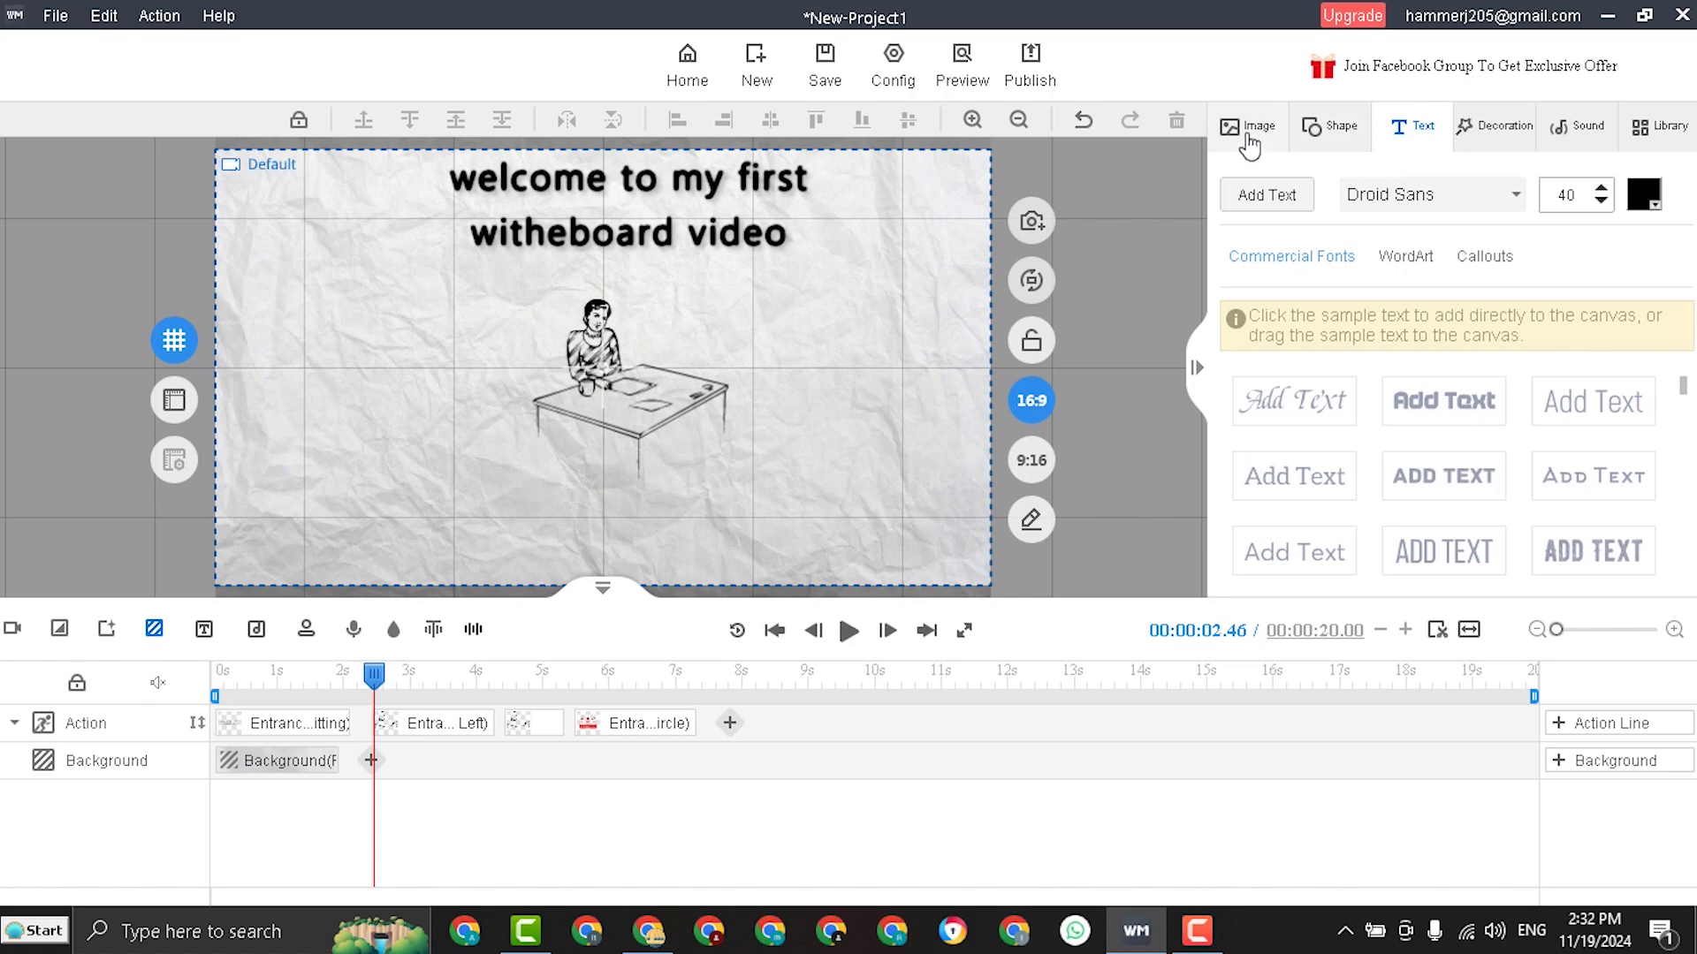
Add the trophy decoration to the scene and preview it from 2.33 s.
{"action": "left_click", "coordinate": [1498, 132]}
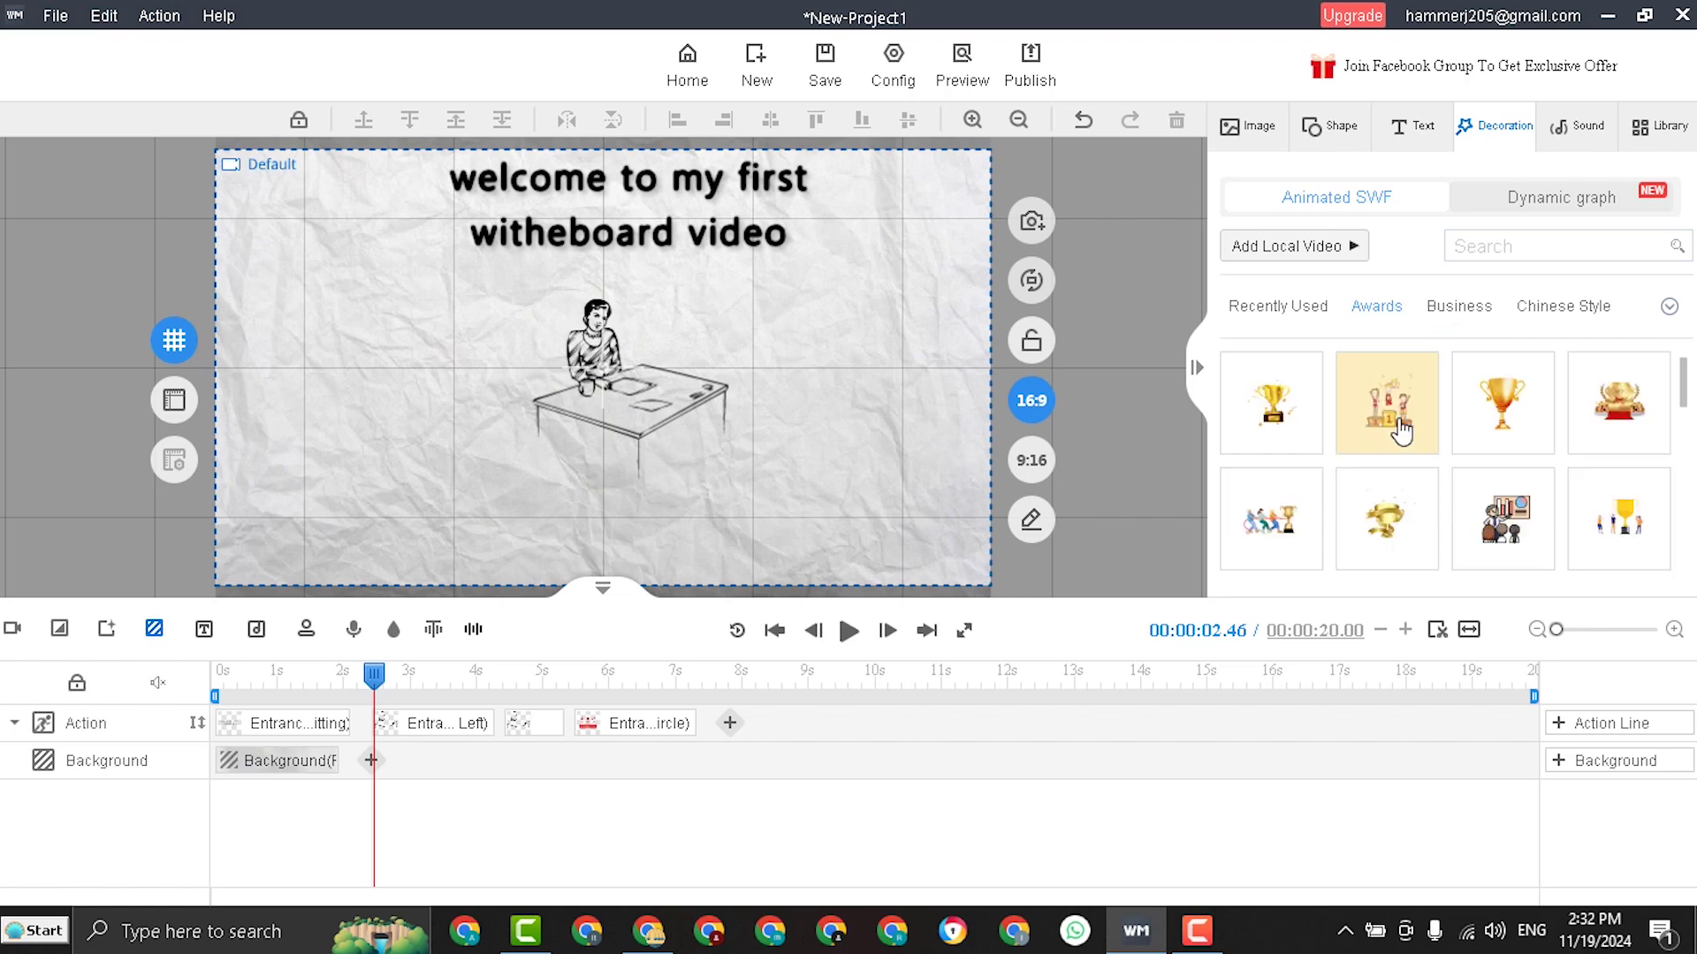
{"action": "left_click", "coordinate": [1276, 409]}
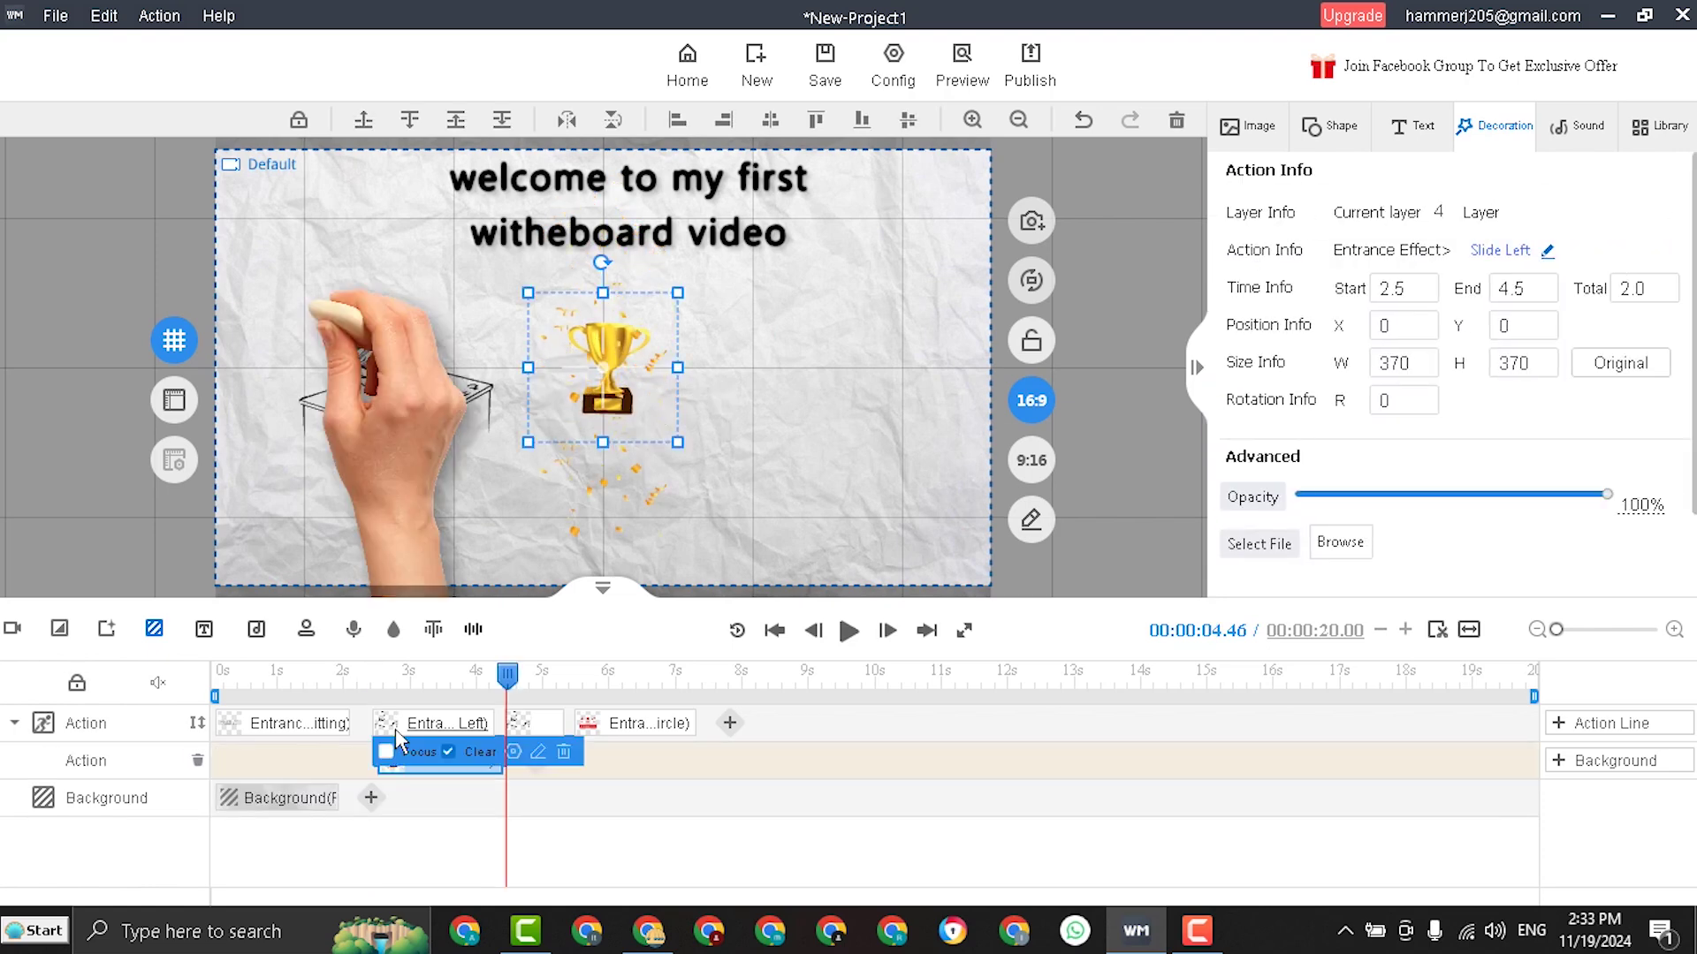
{"action": "left_click", "coordinate": [431, 726]}
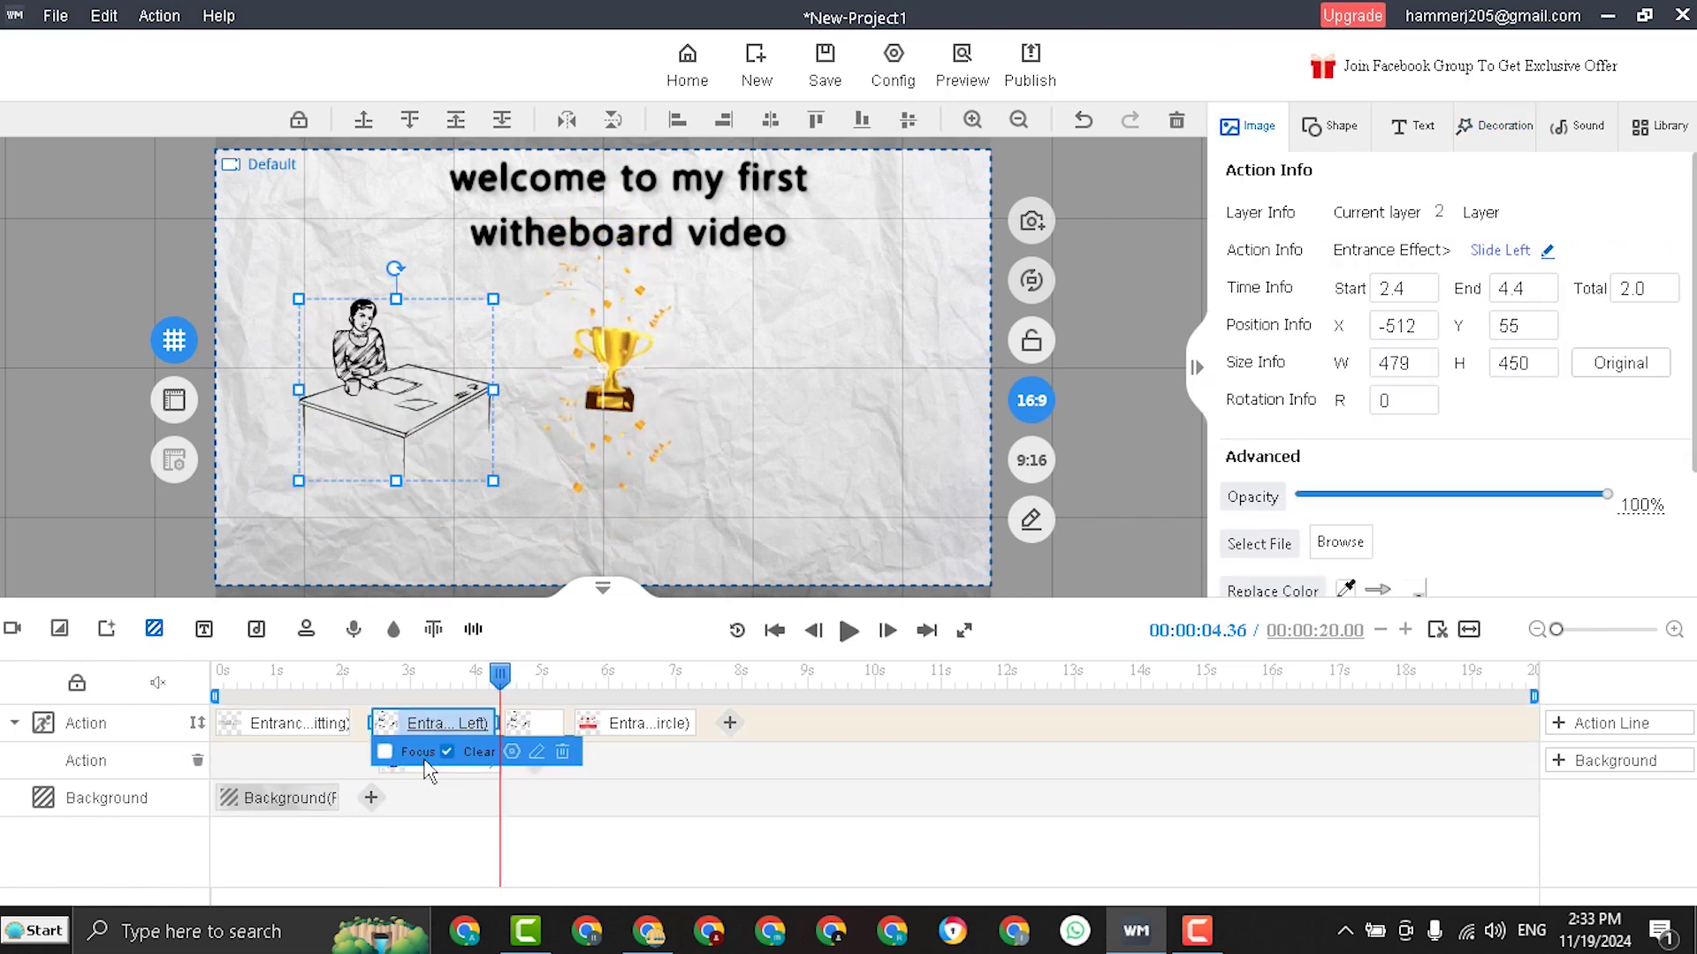
{"action": "left_click_drag", "start_coordinate": [502, 677], "coordinate": [367, 677]}
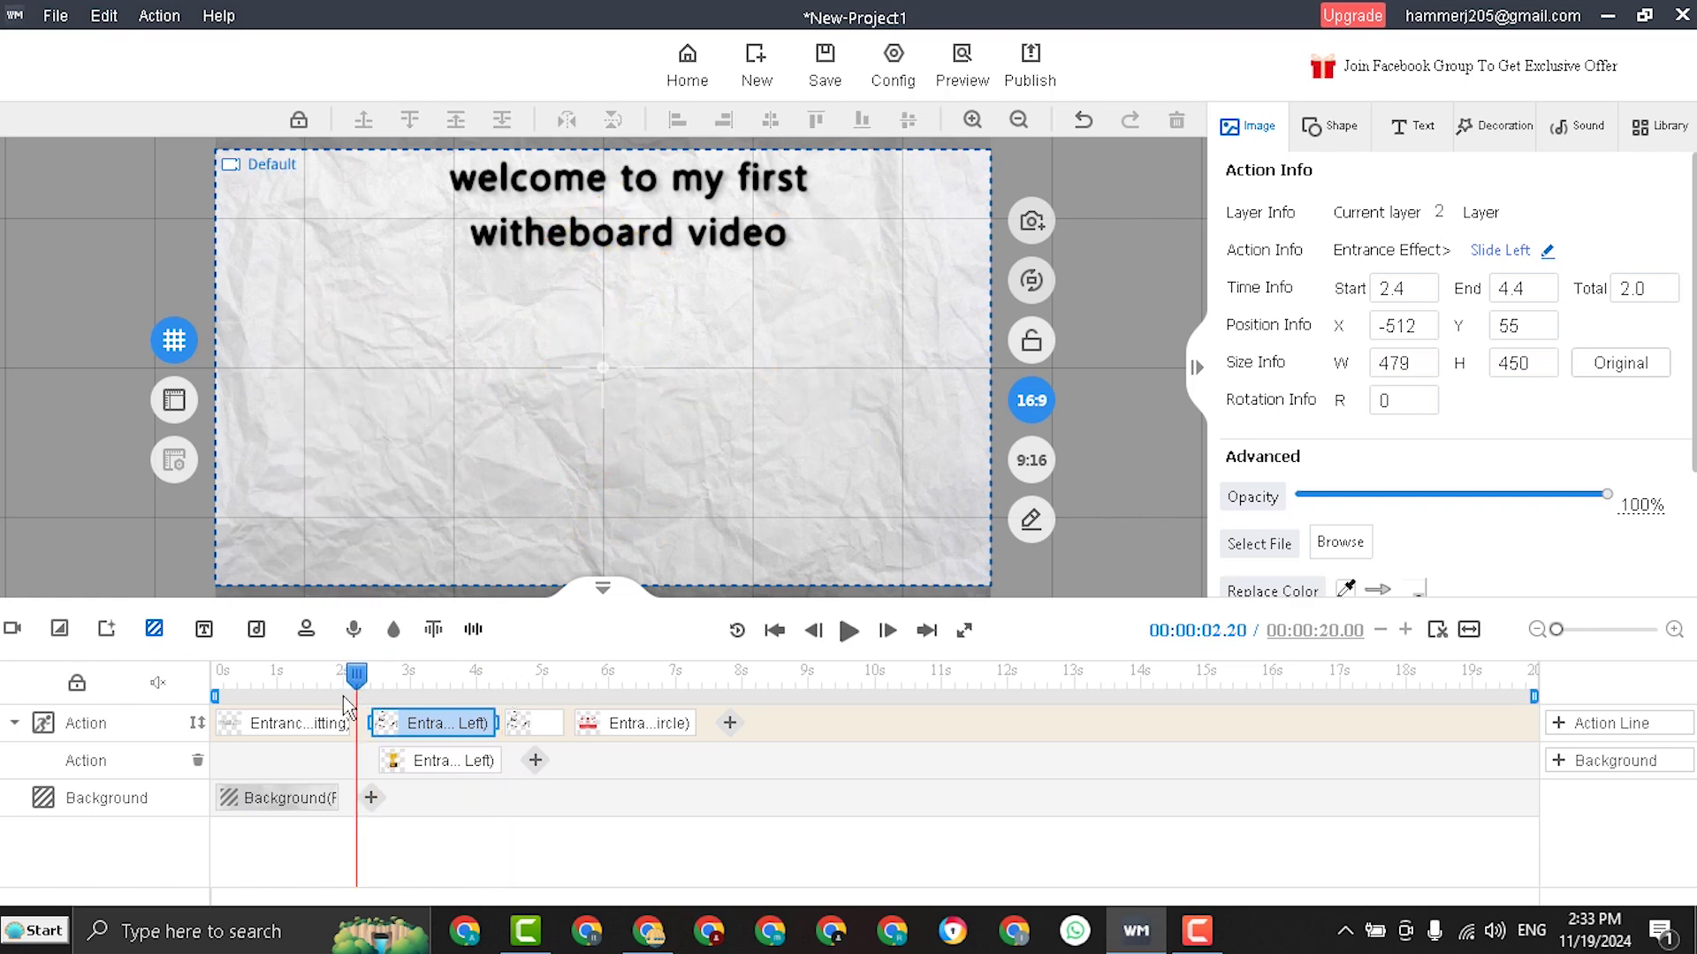
{"action": "left_click", "coordinate": [849, 633]}
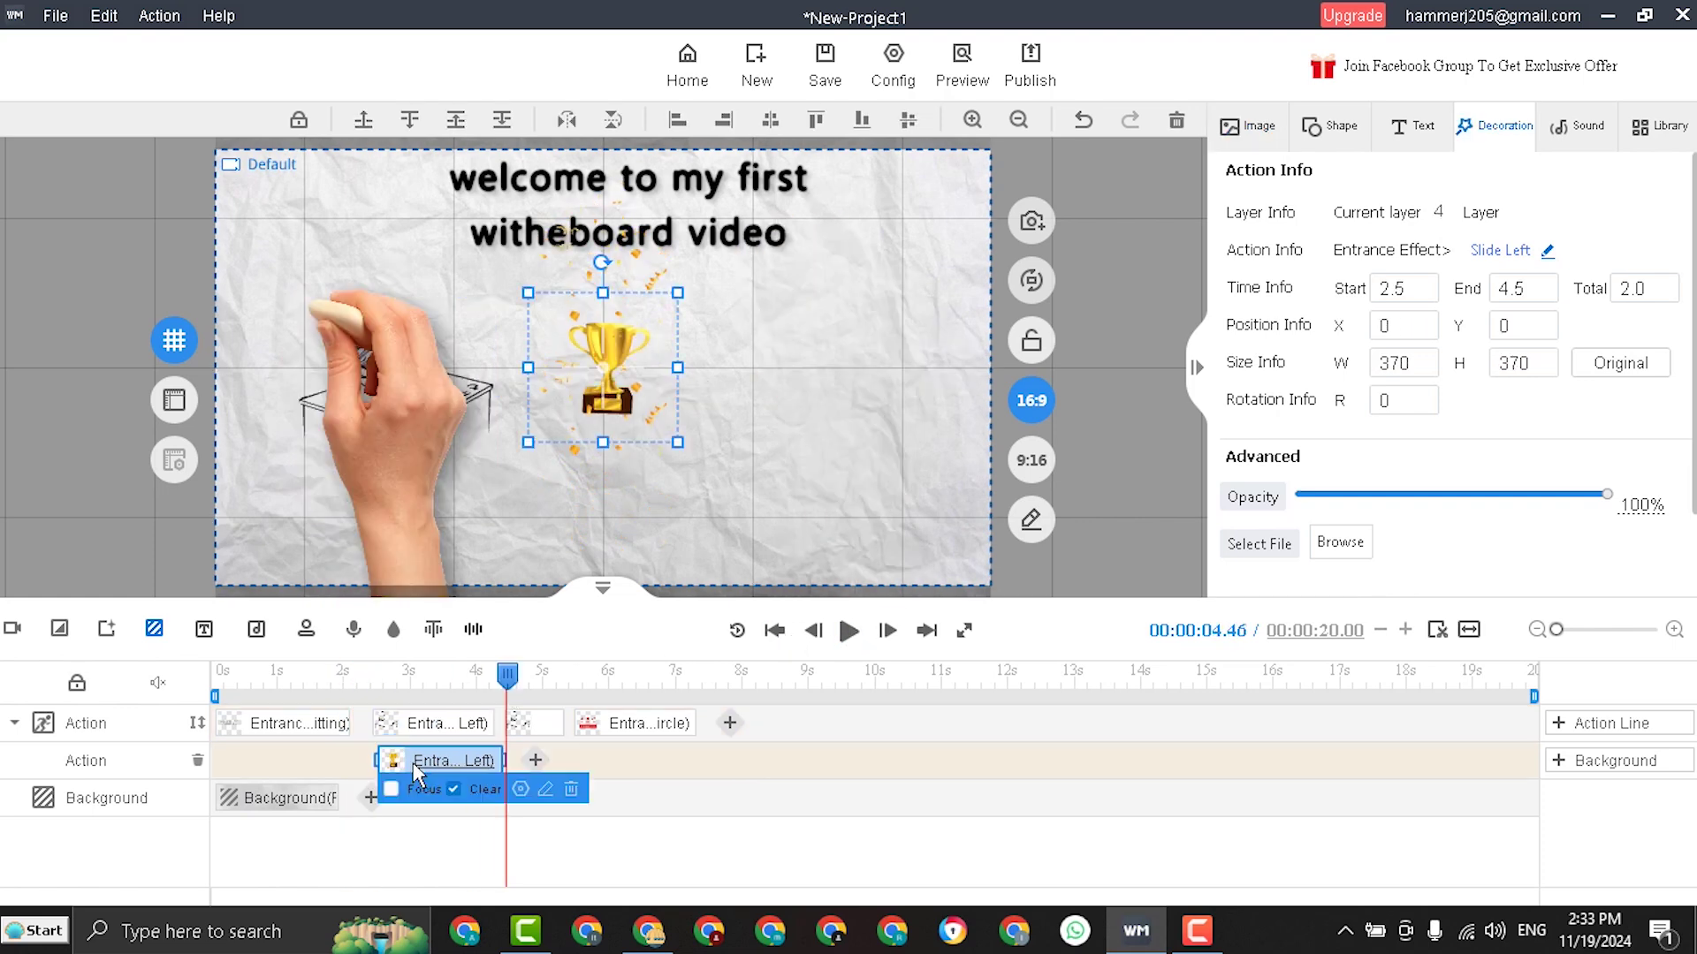
Give the trophy a Zoom In entrance and preview it zooming in.
{"action": "left_click", "coordinate": [1499, 252]}
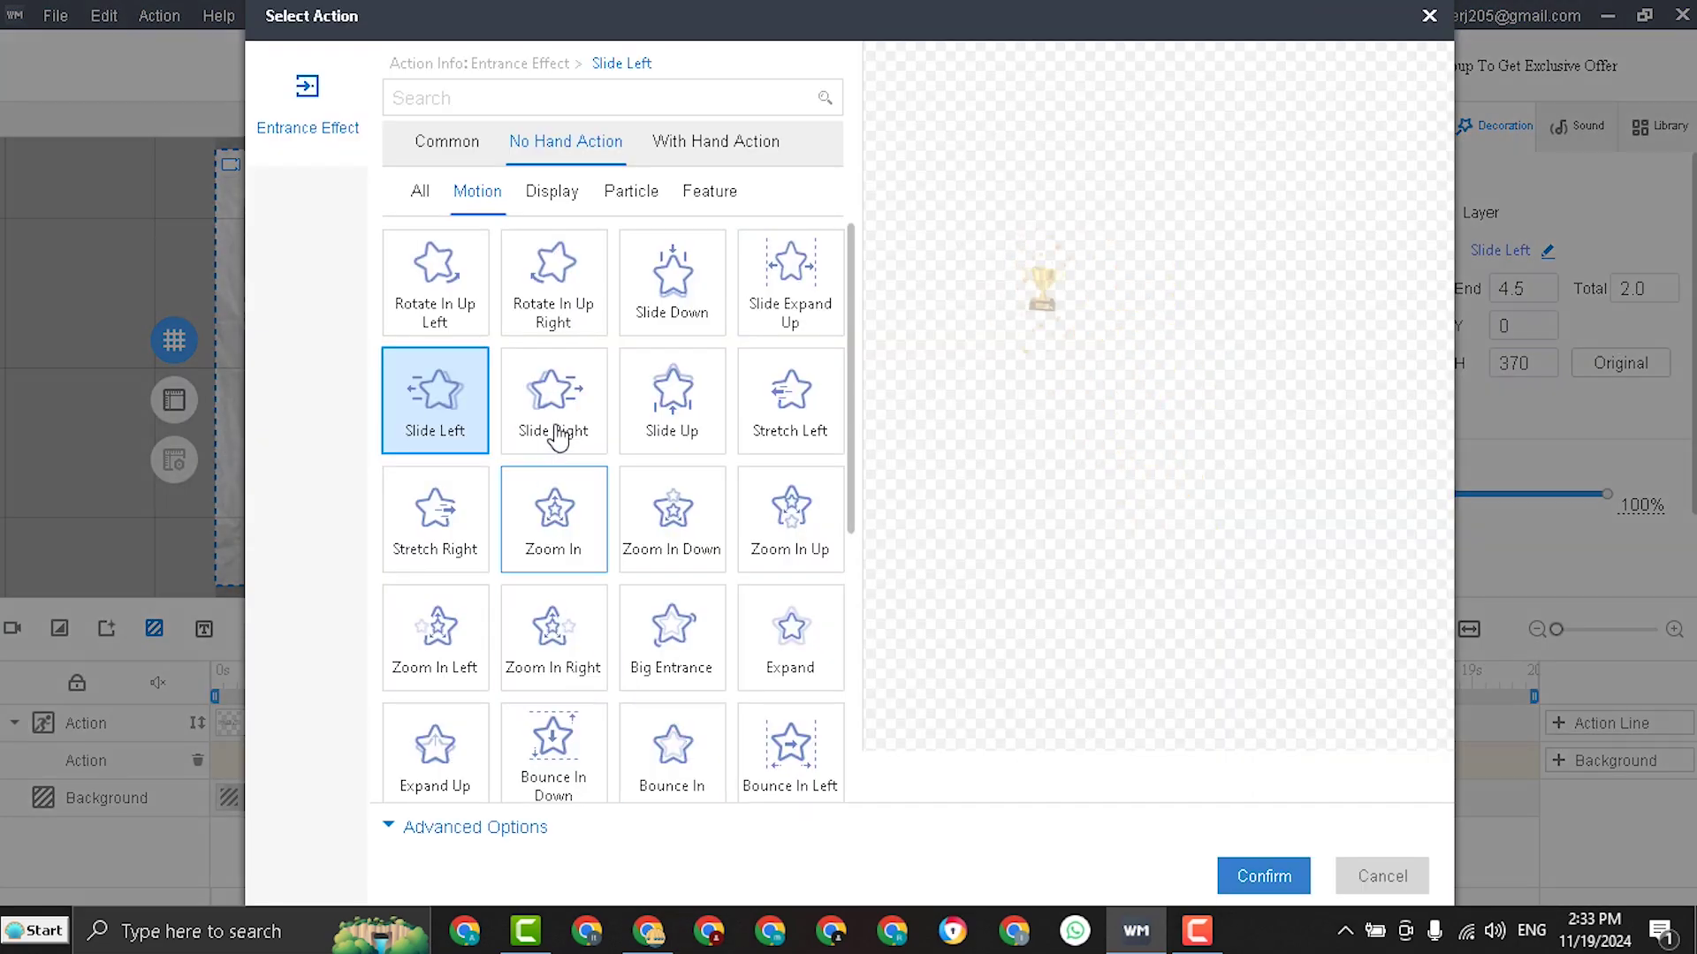
{"action": "left_click", "coordinate": [555, 528]}
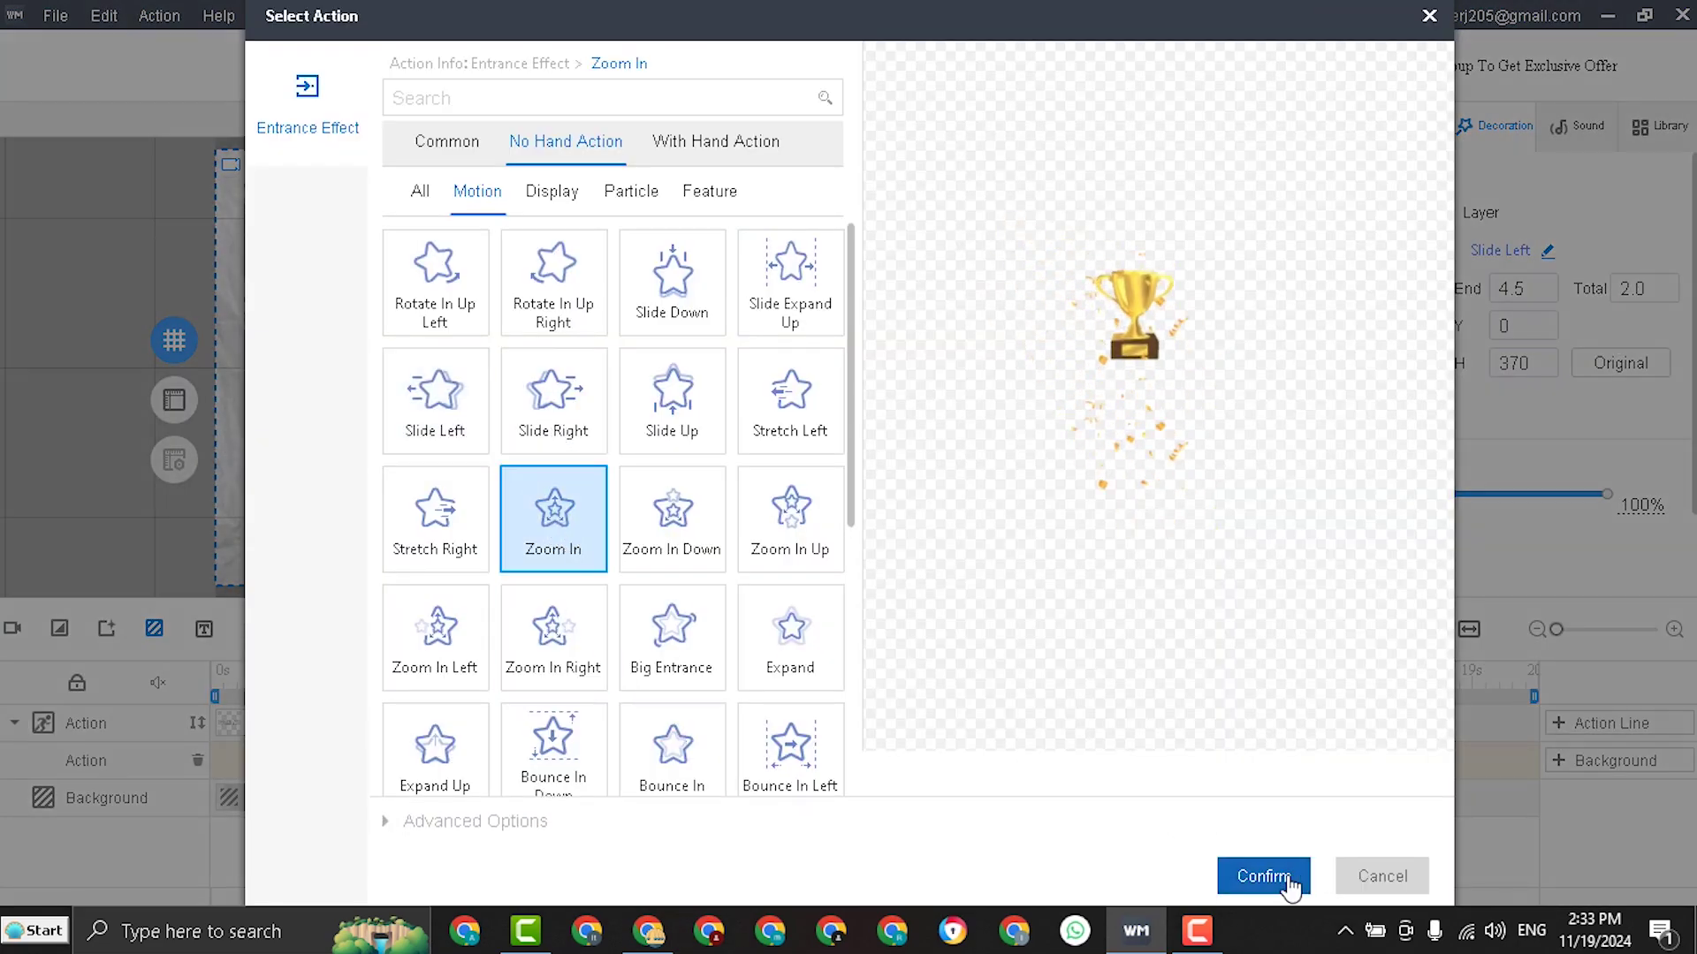
{"action": "left_click", "coordinate": [1269, 875]}
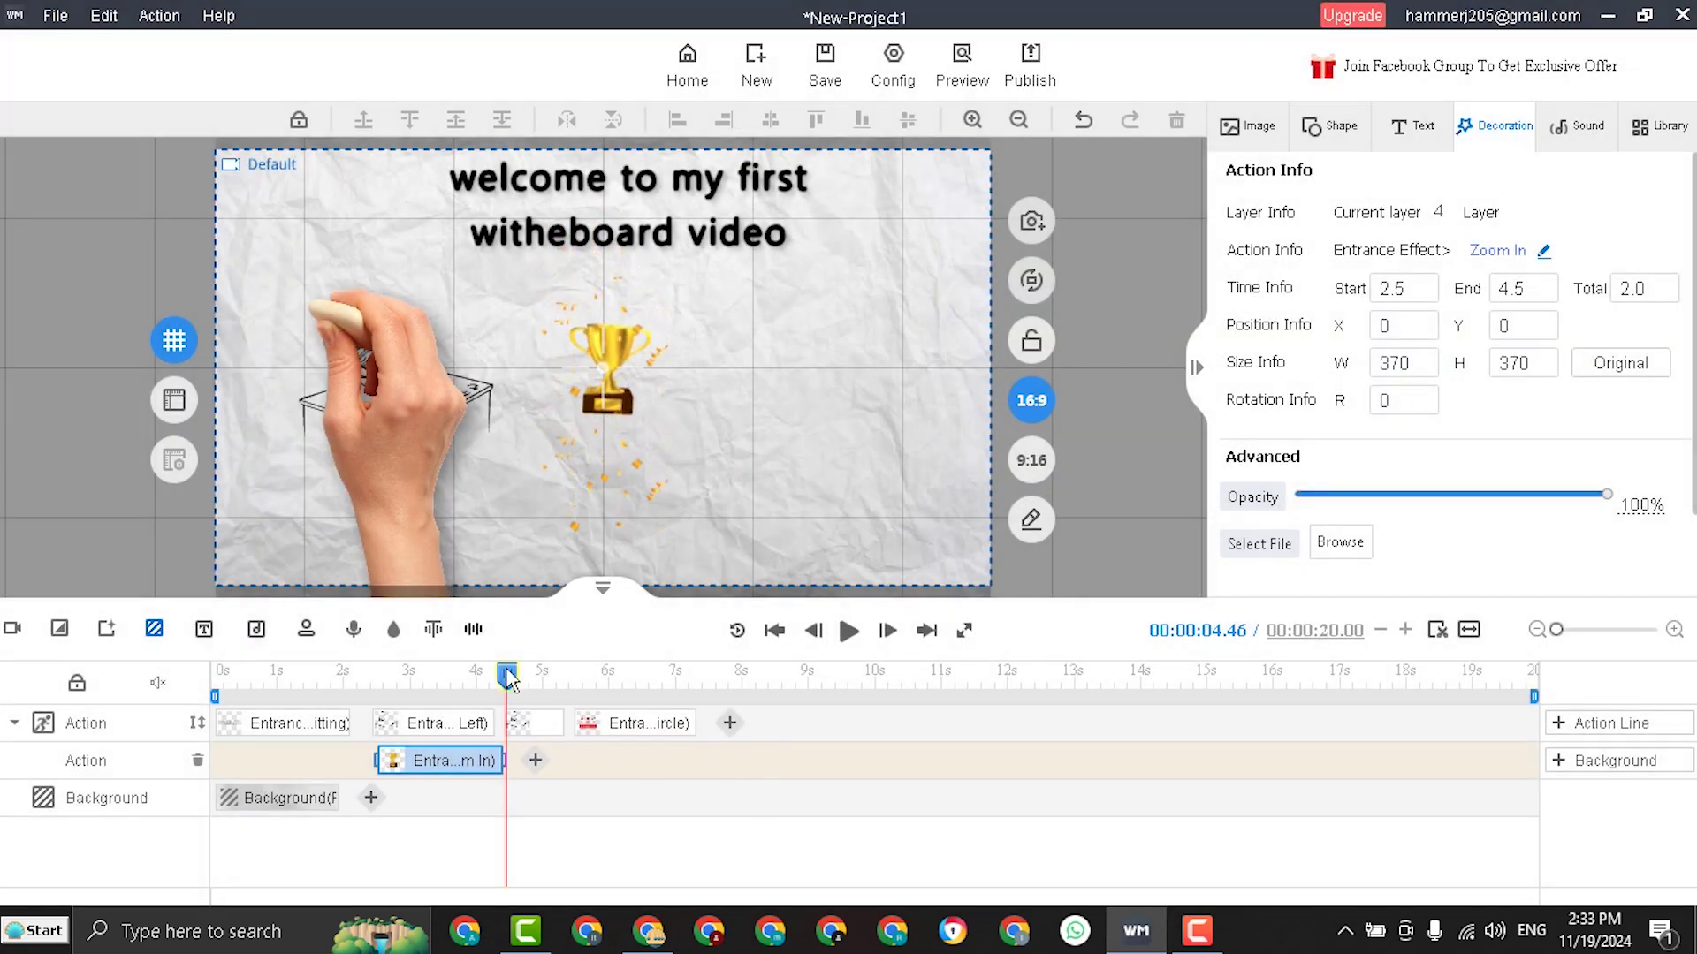
{"action": "left_click_drag", "start_coordinate": [508, 677], "coordinate": [368, 677]}
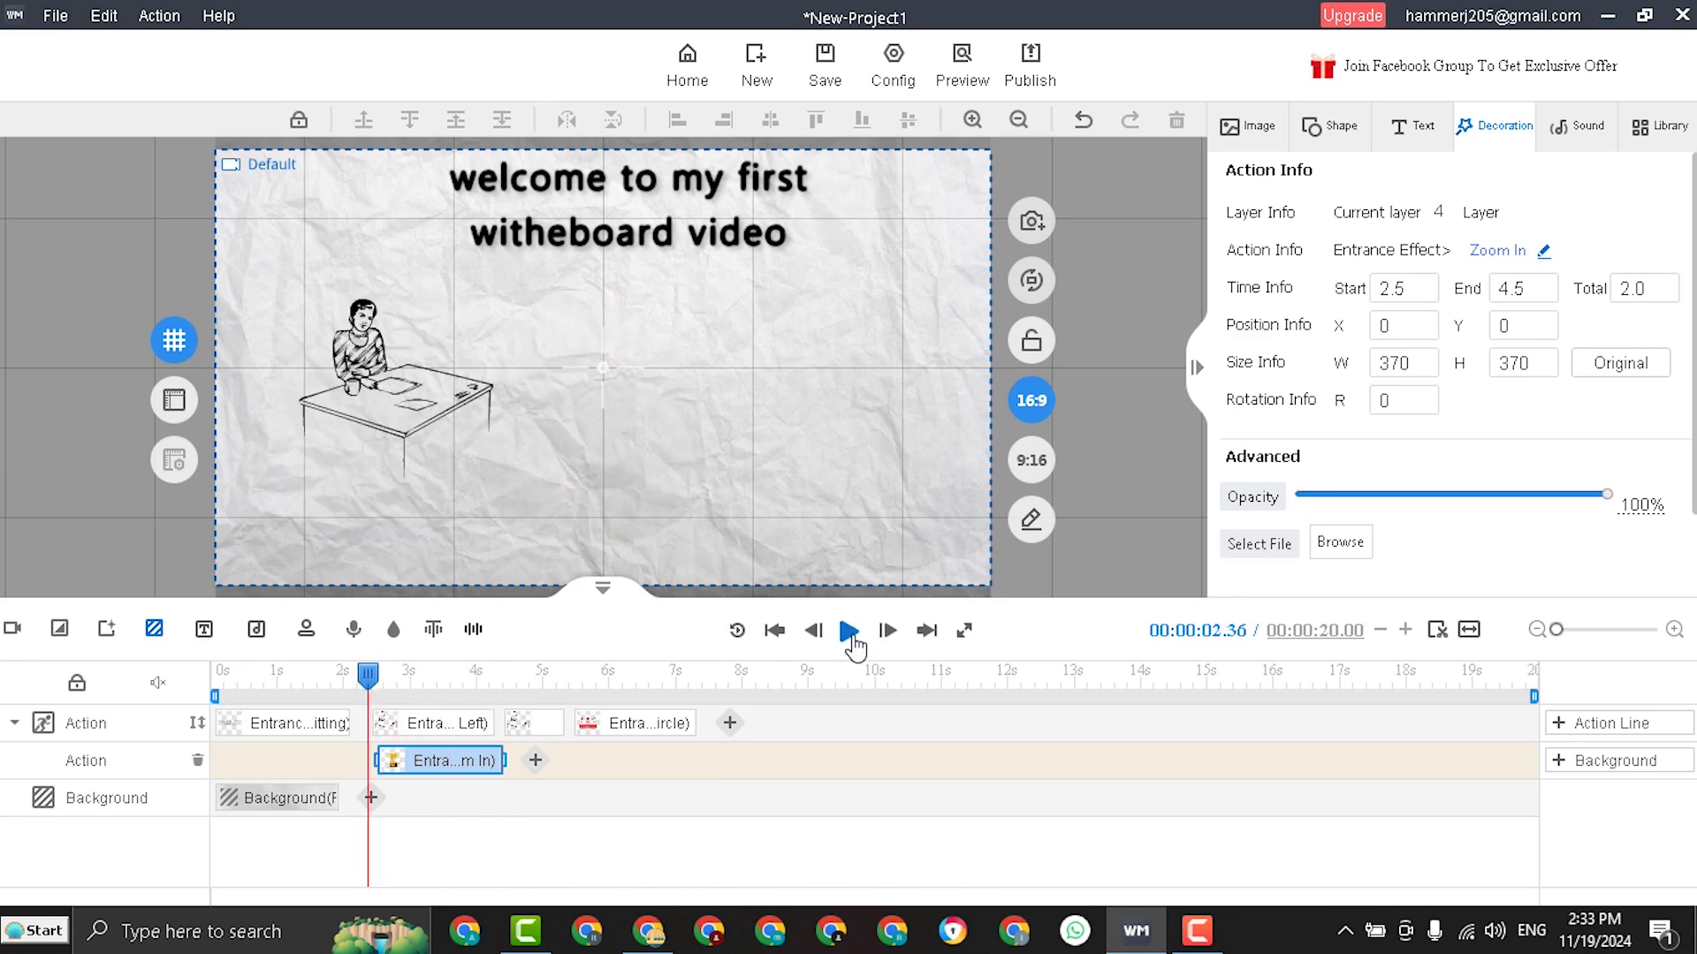
{"action": "left_click", "coordinate": [849, 633]}
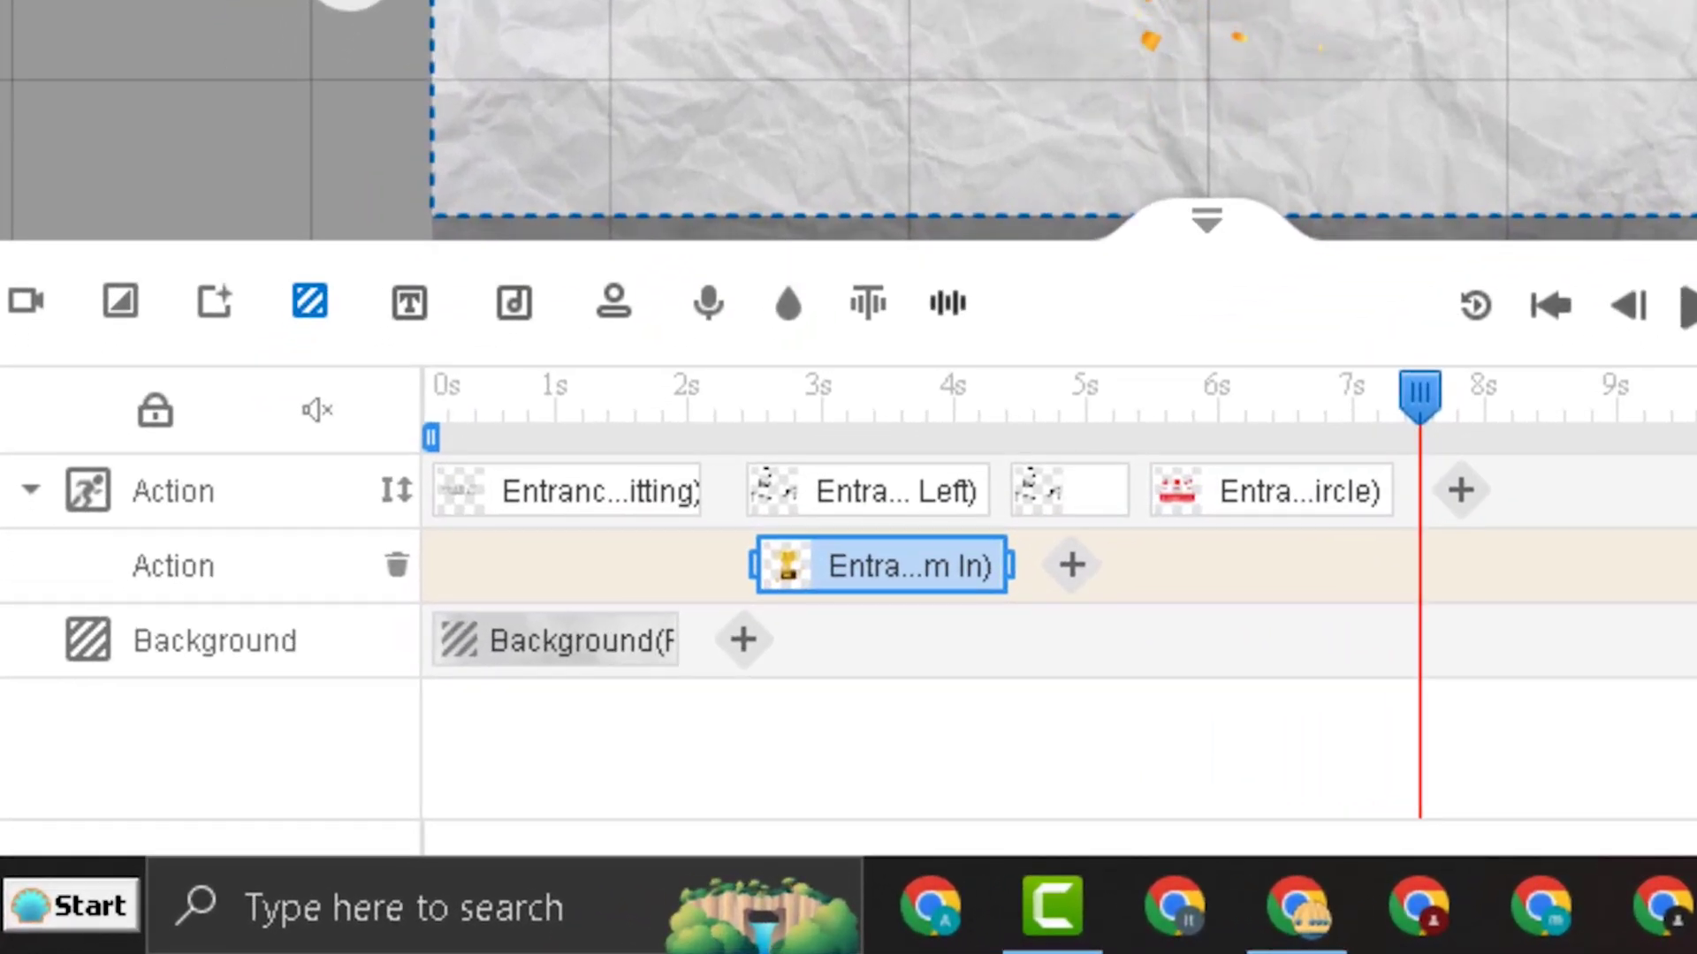
Add a Push Up camera effect on the camera track running about 7.5–8.8 s.
{"action": "left_click", "coordinate": [27, 308]}
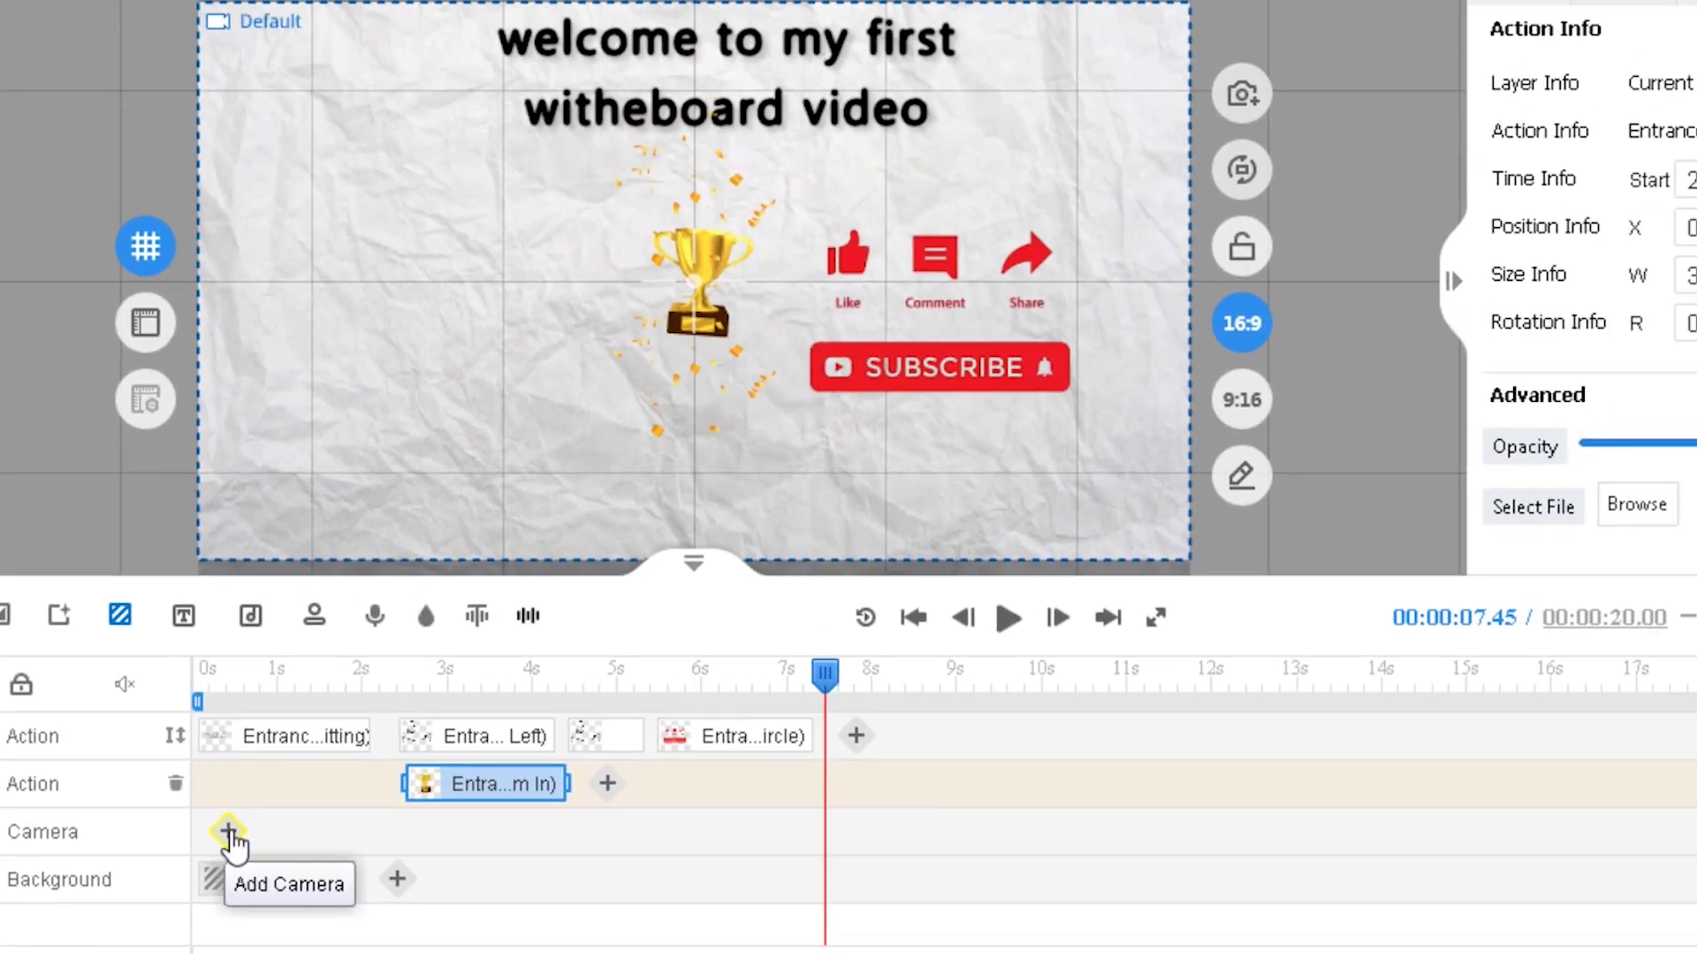
{"action": "left_click", "coordinate": [228, 832]}
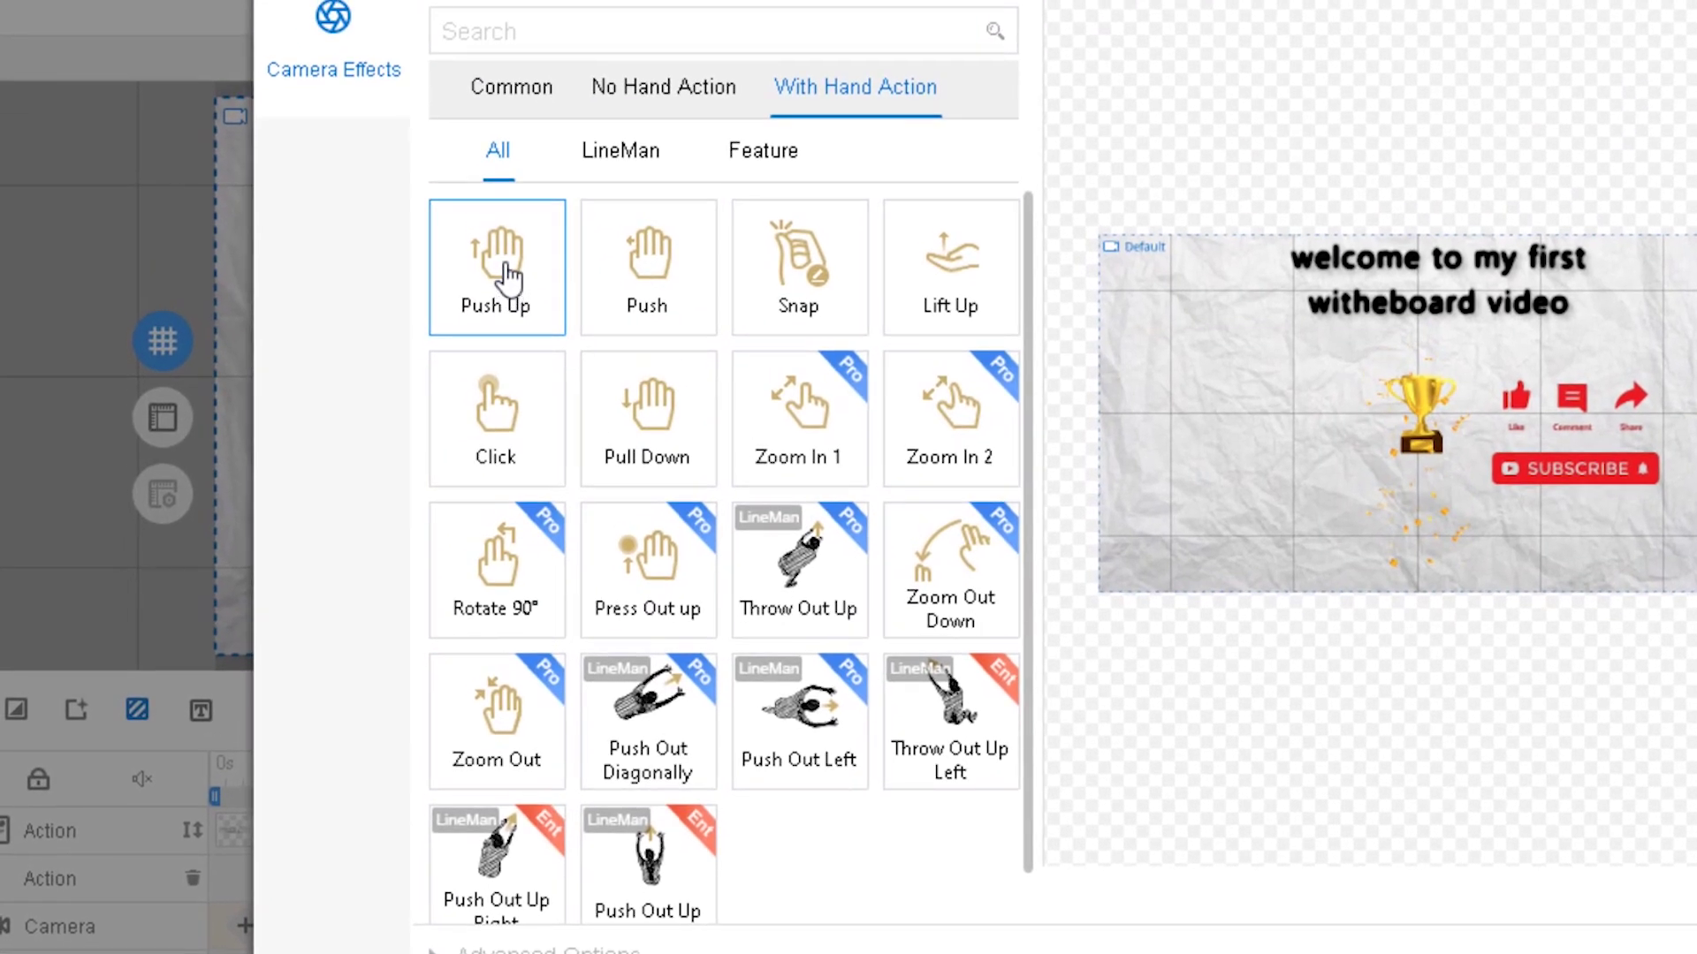
{"action": "left_click", "coordinate": [508, 276]}
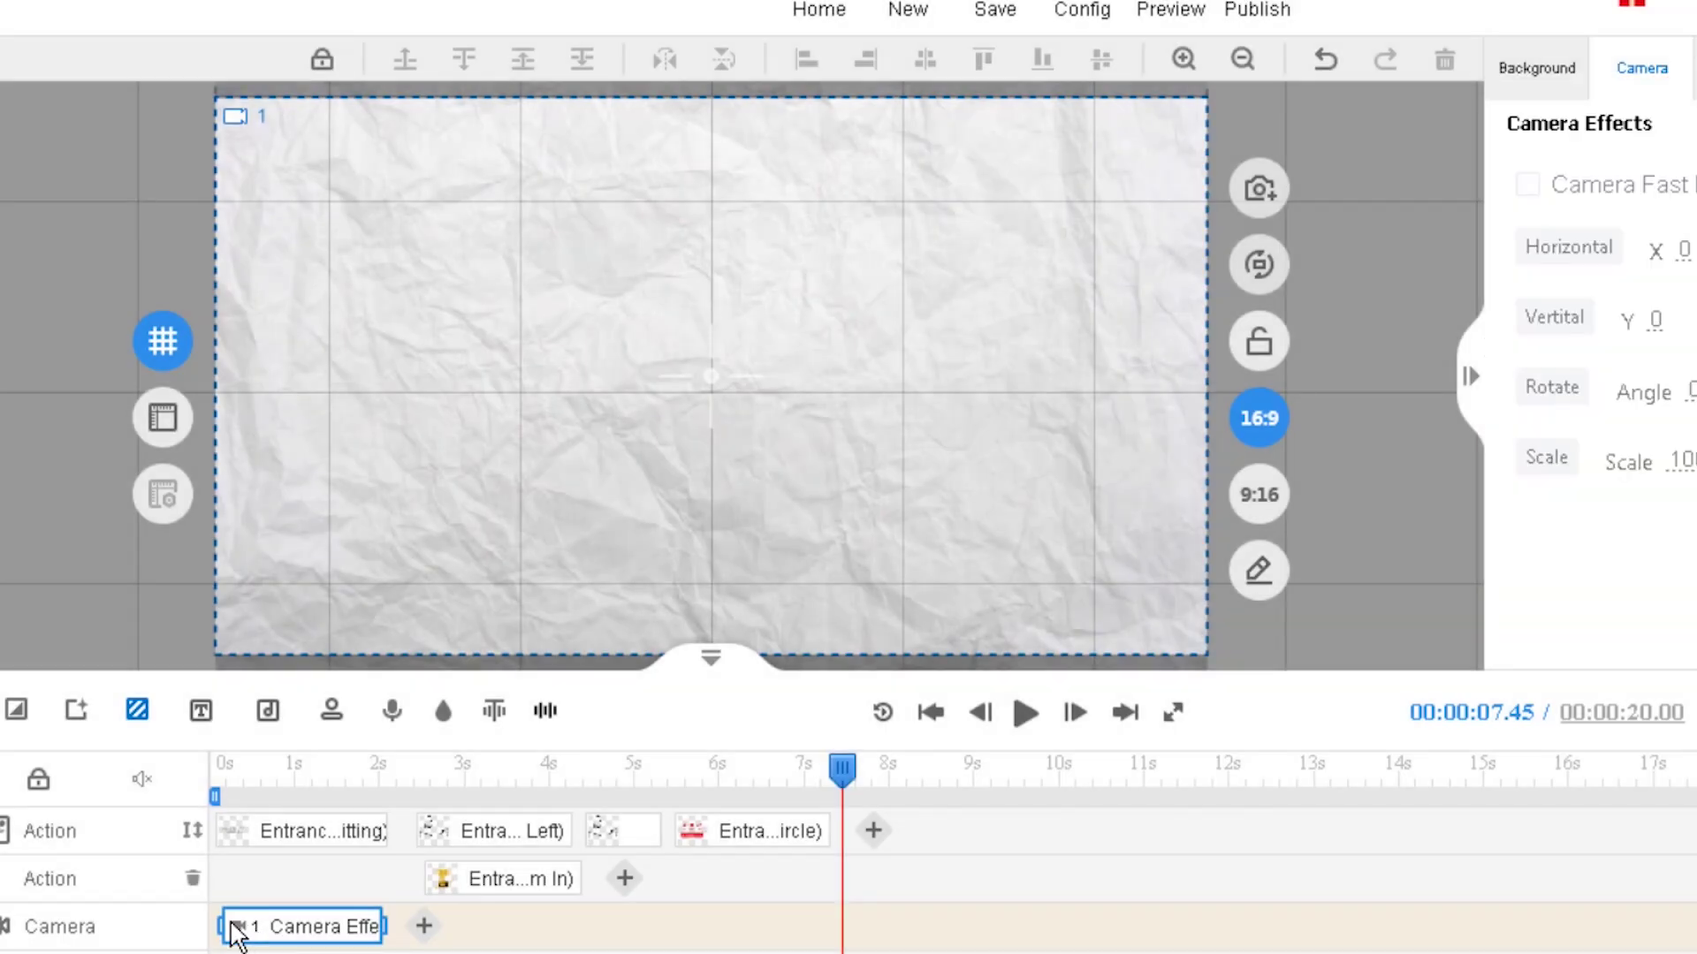
{"action": "left_click_drag", "start_coordinate": [234, 929], "coordinate": [866, 939]}
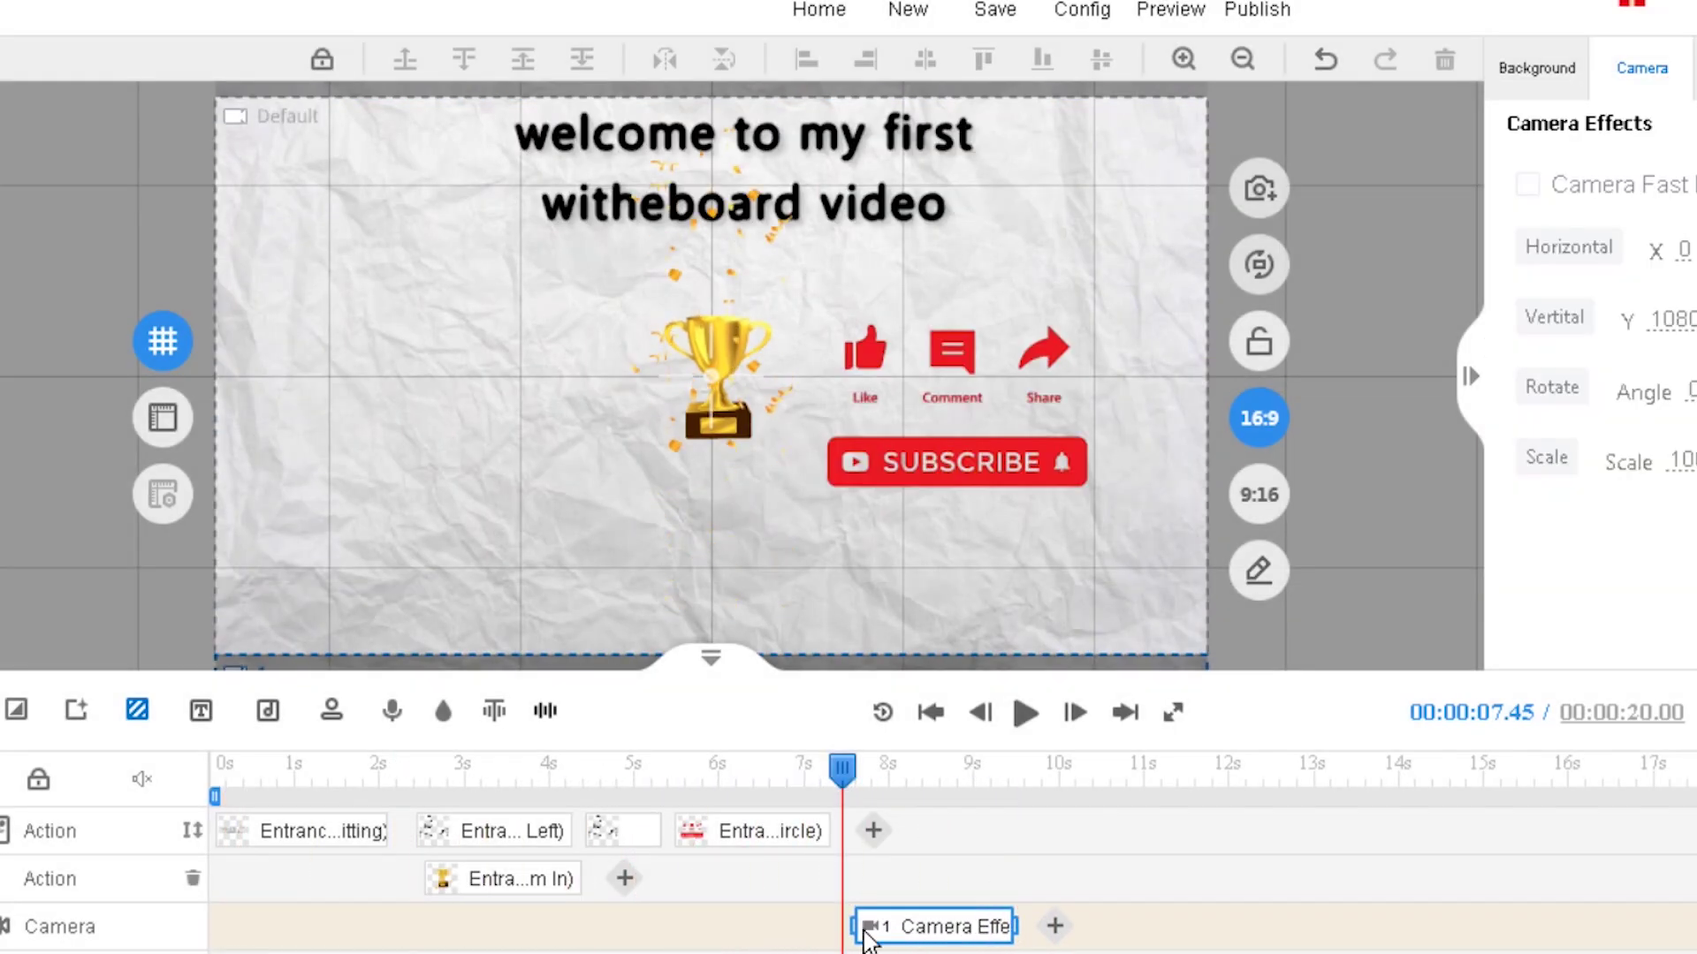
{"action": "mouse_move", "coordinate": [747, 831]}
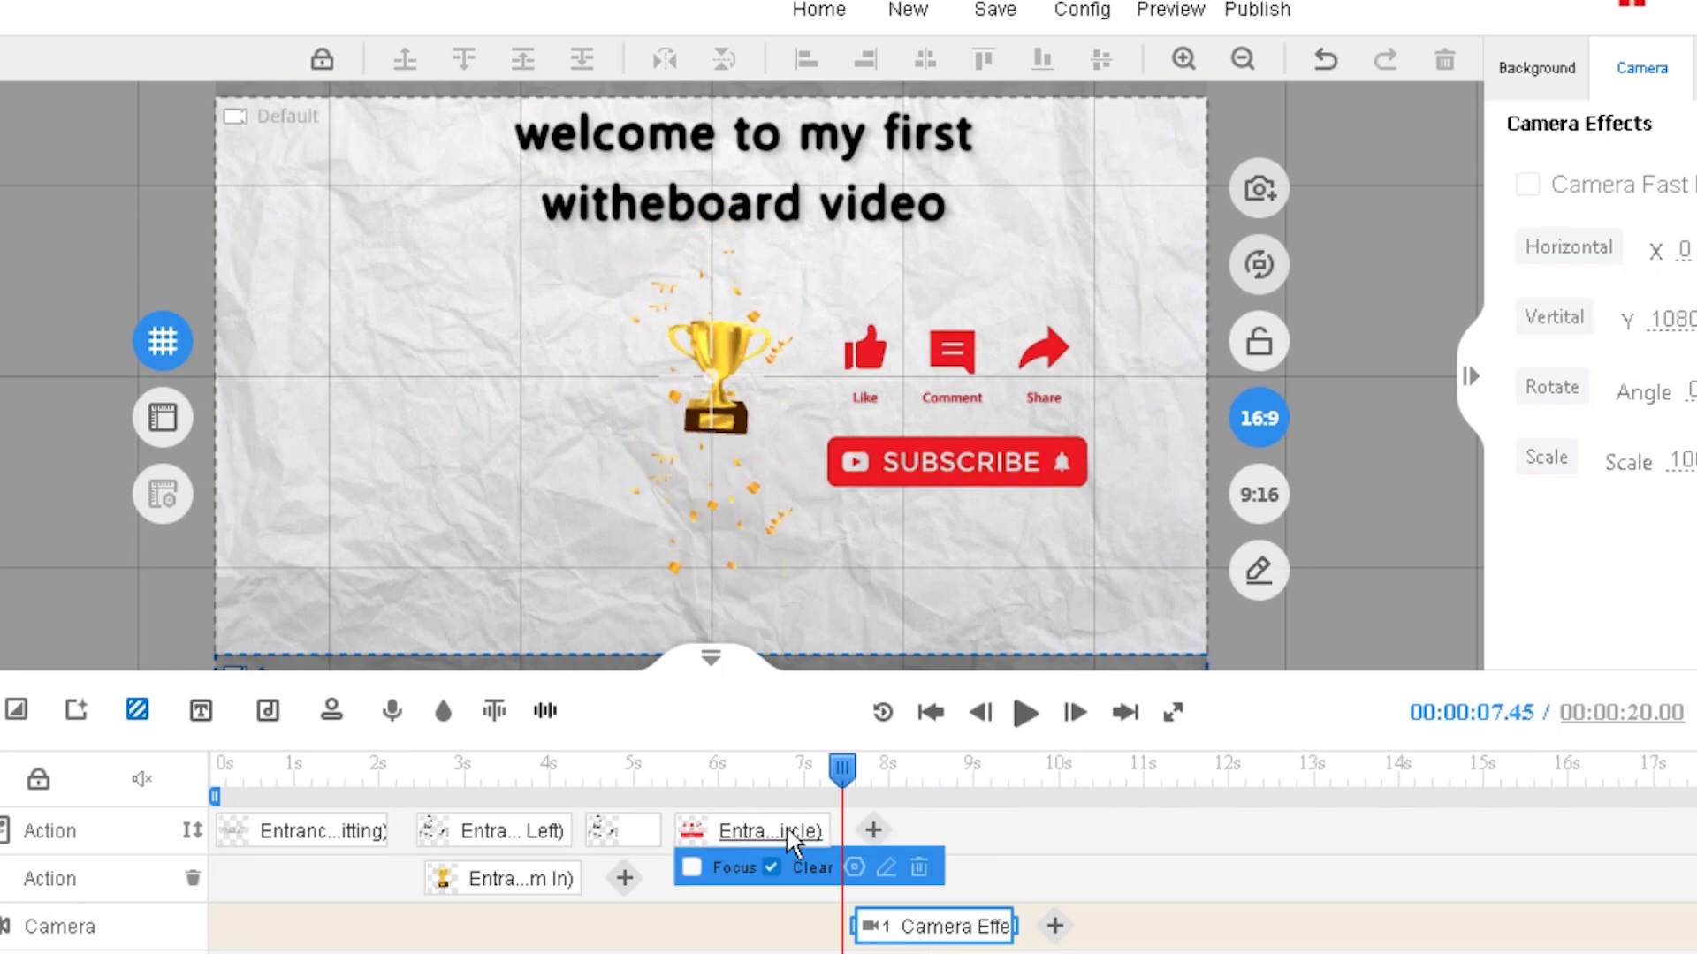
{"action": "left_click_drag", "start_coordinate": [1013, 926], "coordinate": [895, 926]}
Preview the camera push-up from 5.7 s, then deselect the camera clip.
{"action": "left_click_drag", "start_coordinate": [842, 769], "coordinate": [698, 785]}
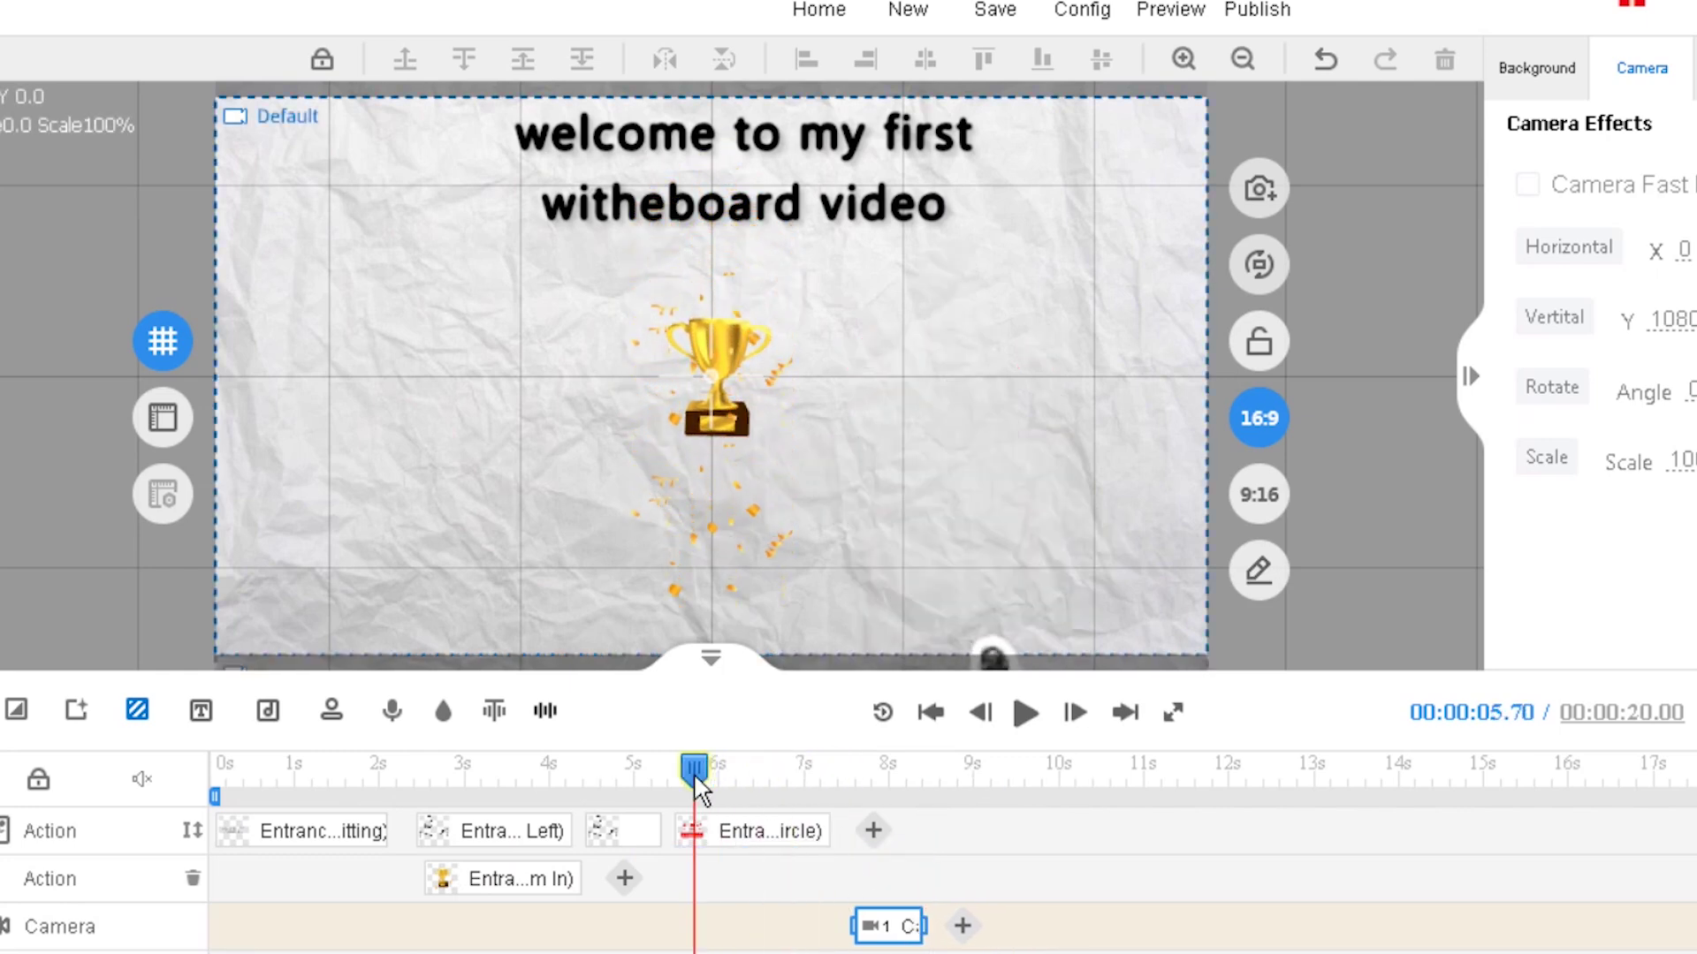
{"action": "left_click", "coordinate": [1023, 720]}
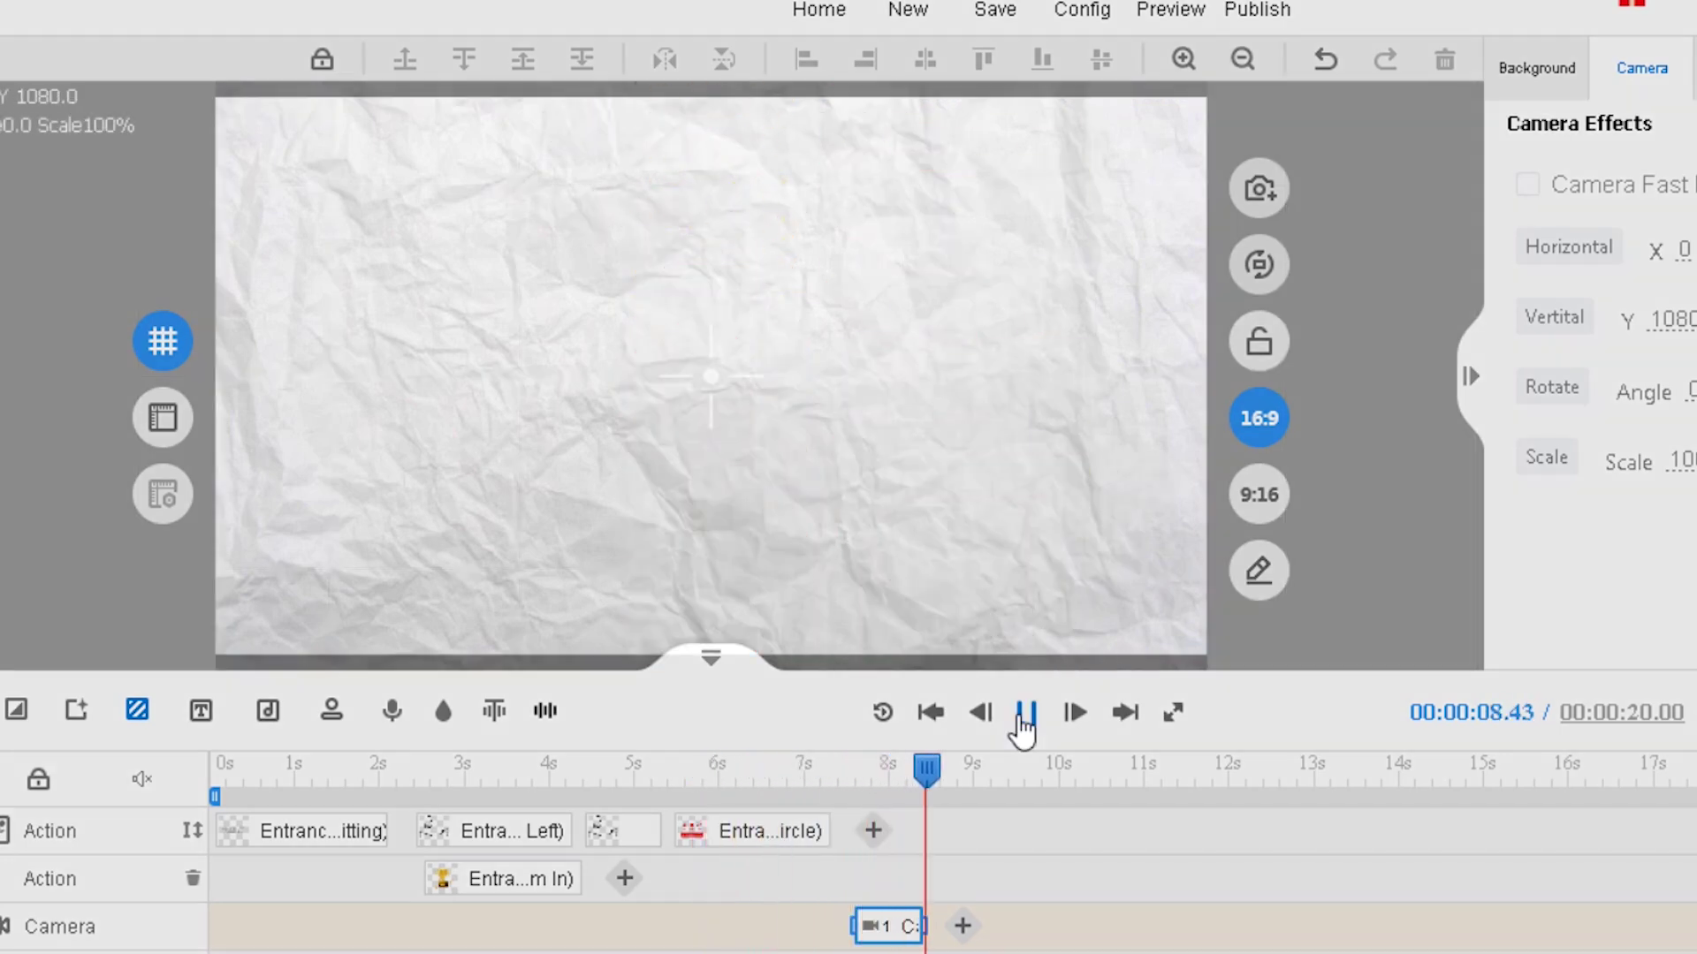
{"action": "left_click", "coordinate": [1024, 721]}
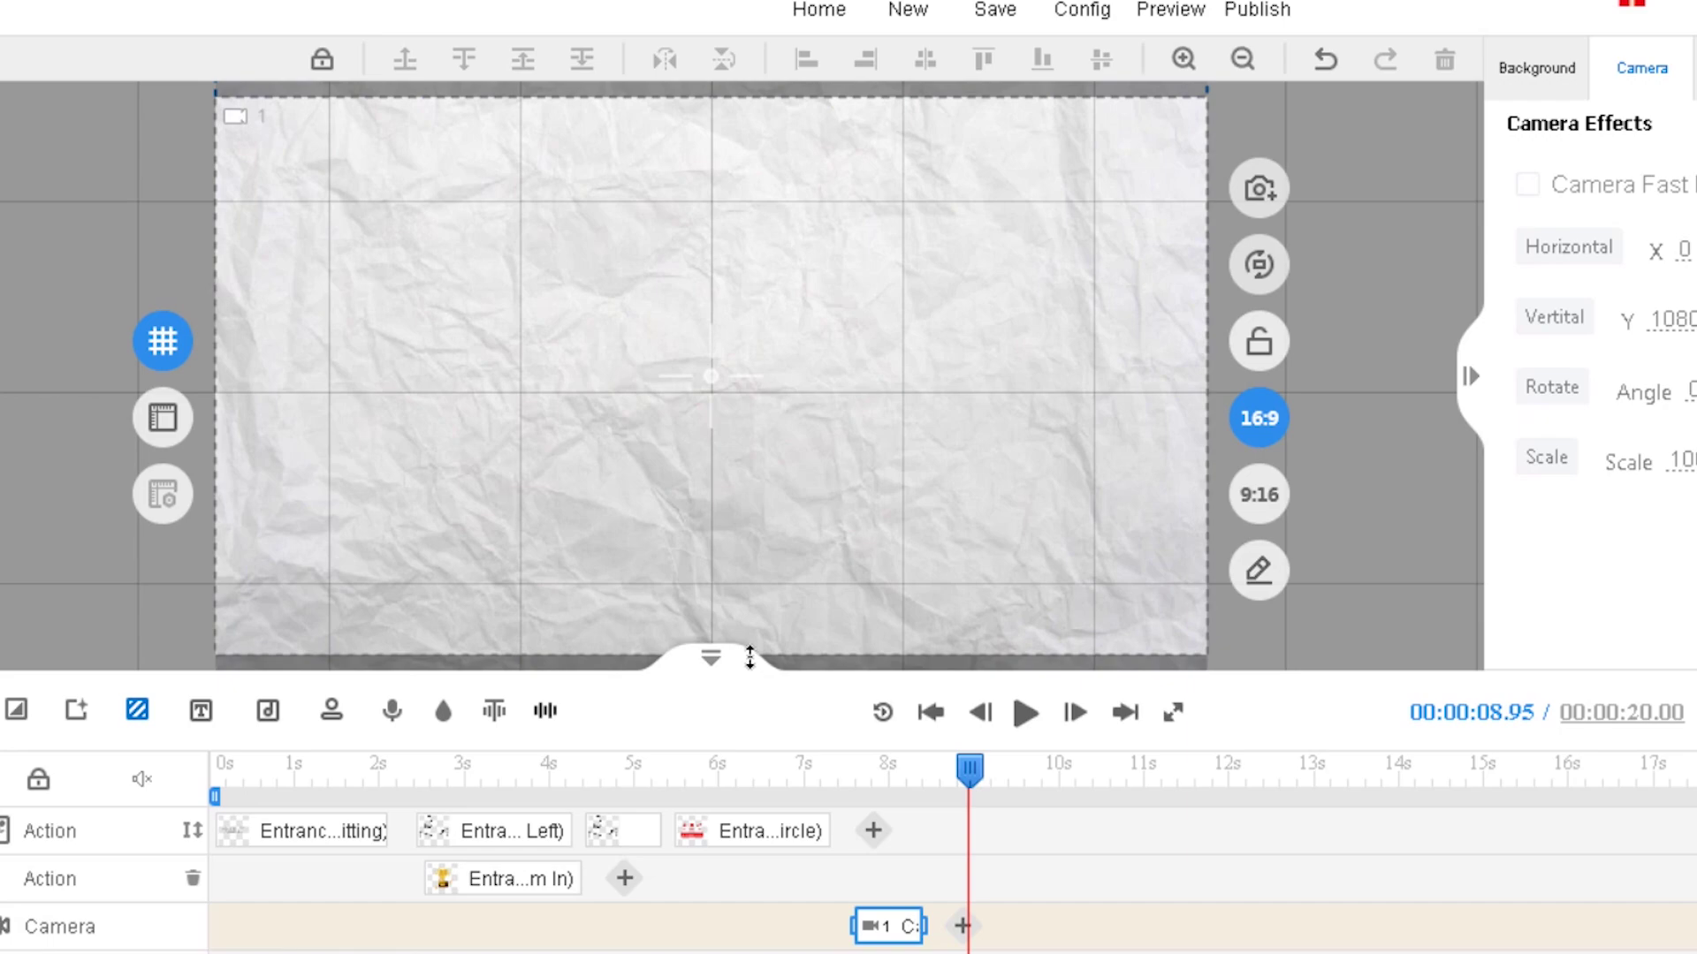
{"action": "left_click", "coordinate": [839, 376]}
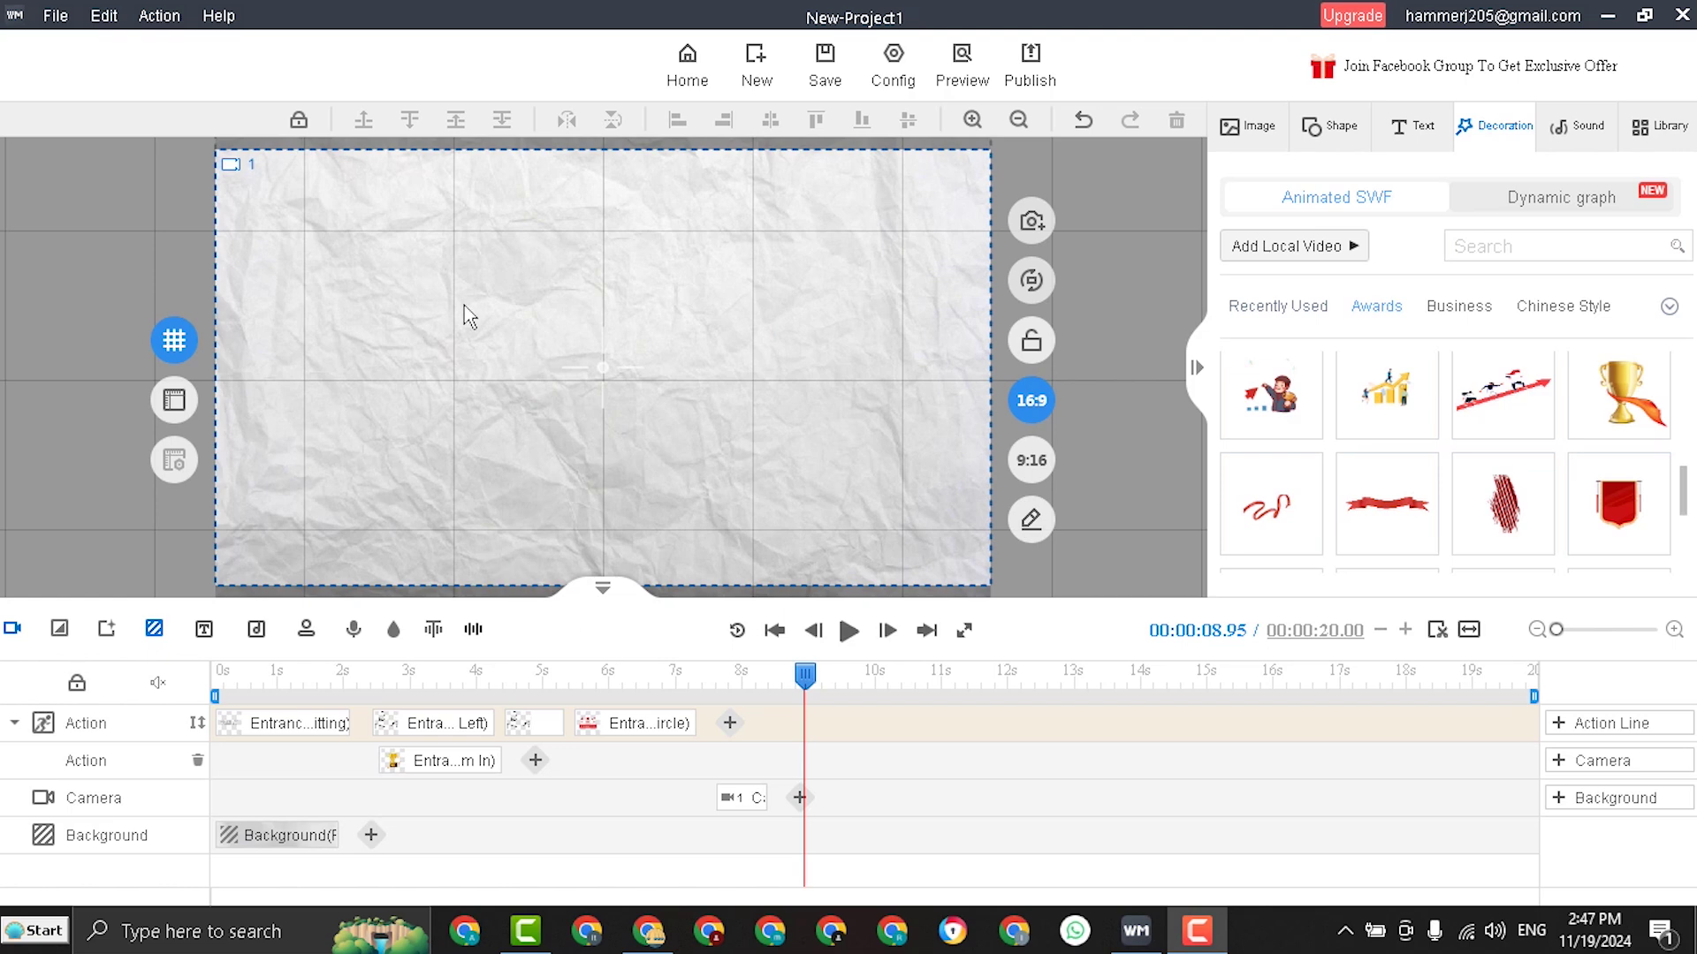
Place the growth chart illustration on the canvas and make the background track active.
{"action": "left_click_drag", "start_coordinate": [1386, 436], "coordinate": [652, 419]}
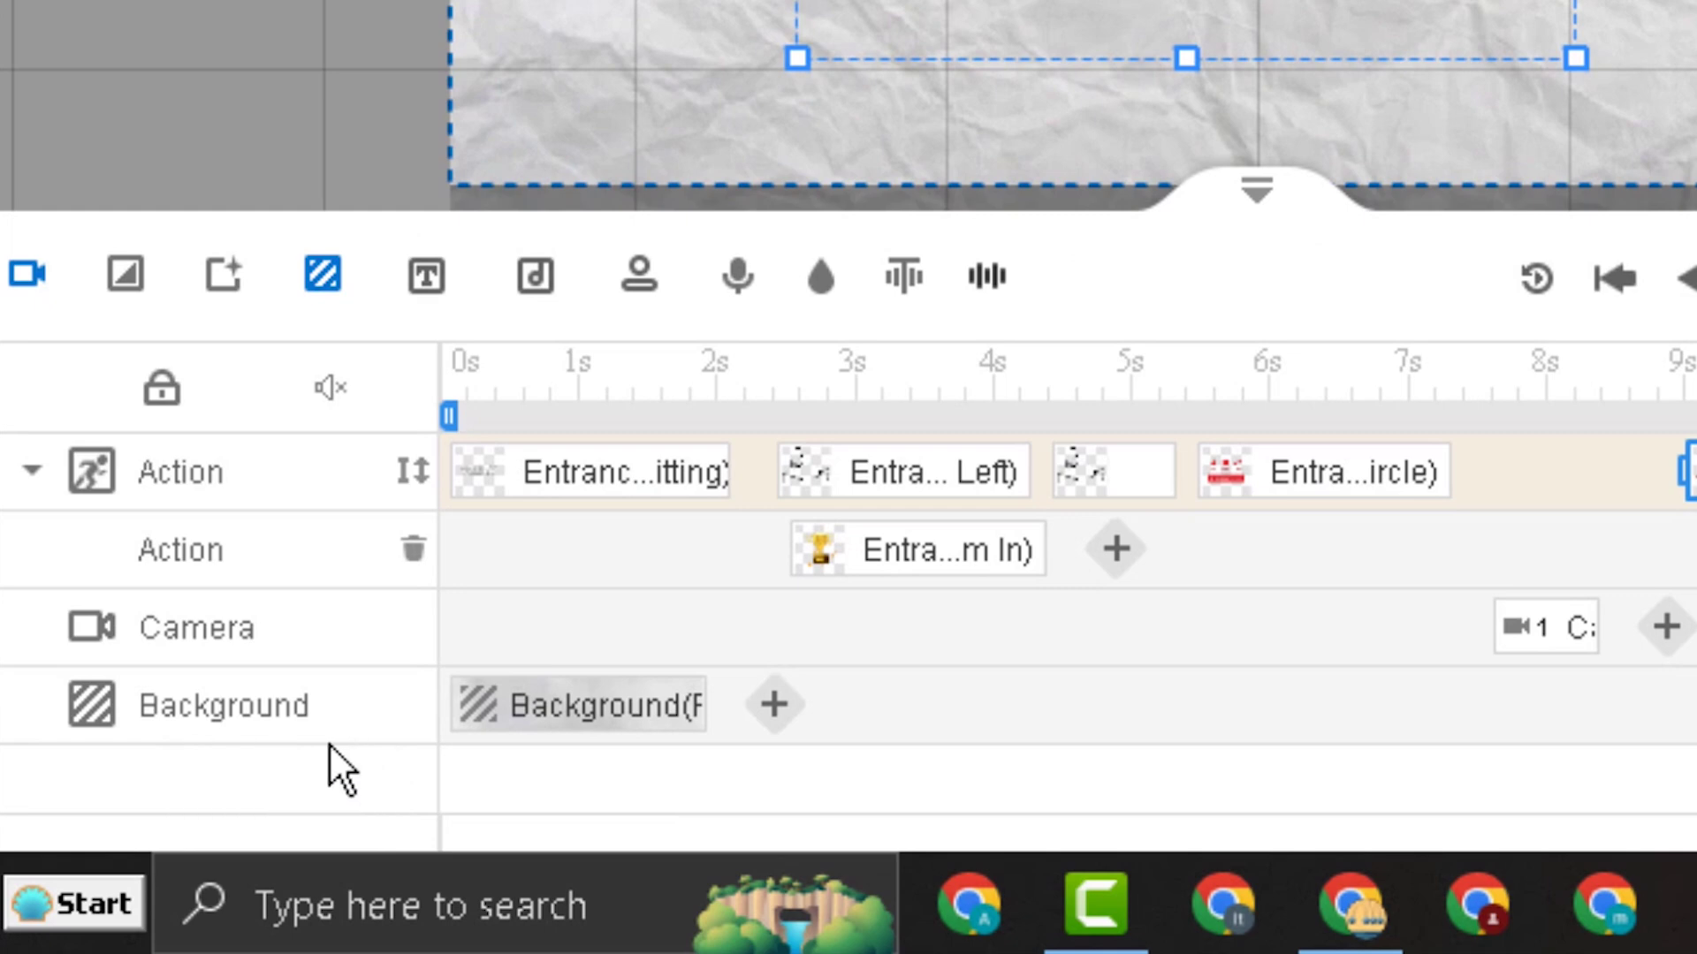
{"action": "left_click", "coordinate": [321, 281]}
{"action": "left_click", "coordinate": [323, 279]}
{"action": "left_click", "coordinate": [1060, 704]}
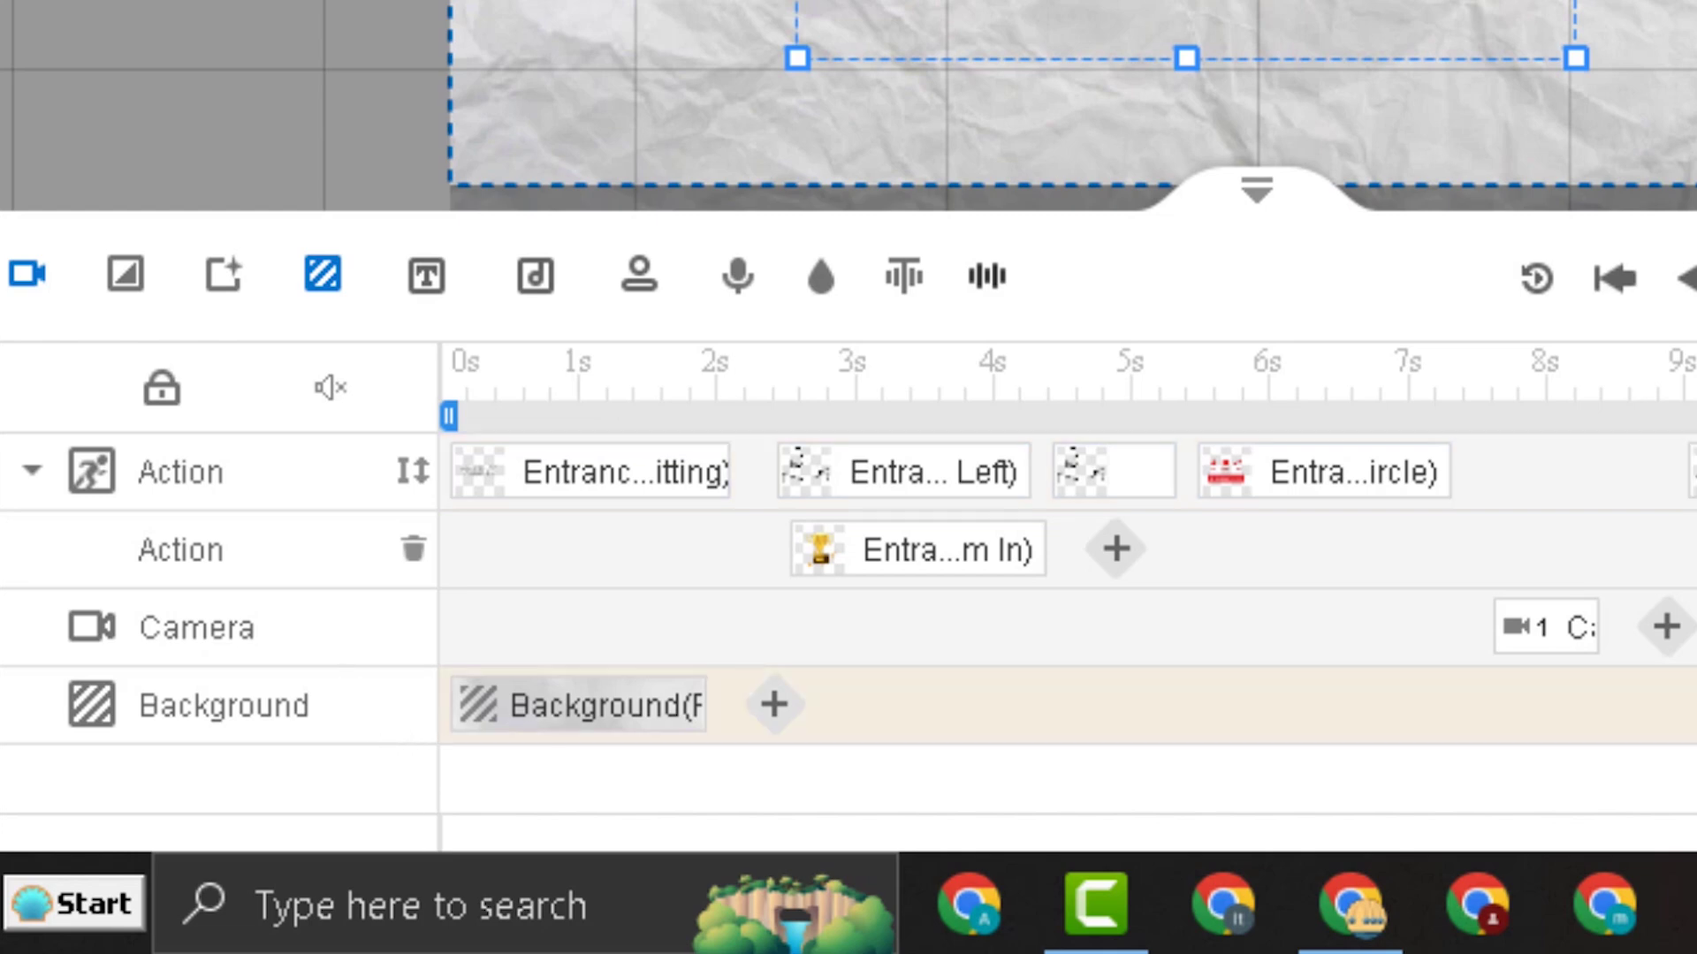
Add the hexagon gradient background at about 8.9 s with a Flip transition.
{"action": "left_click", "coordinate": [1677, 375]}
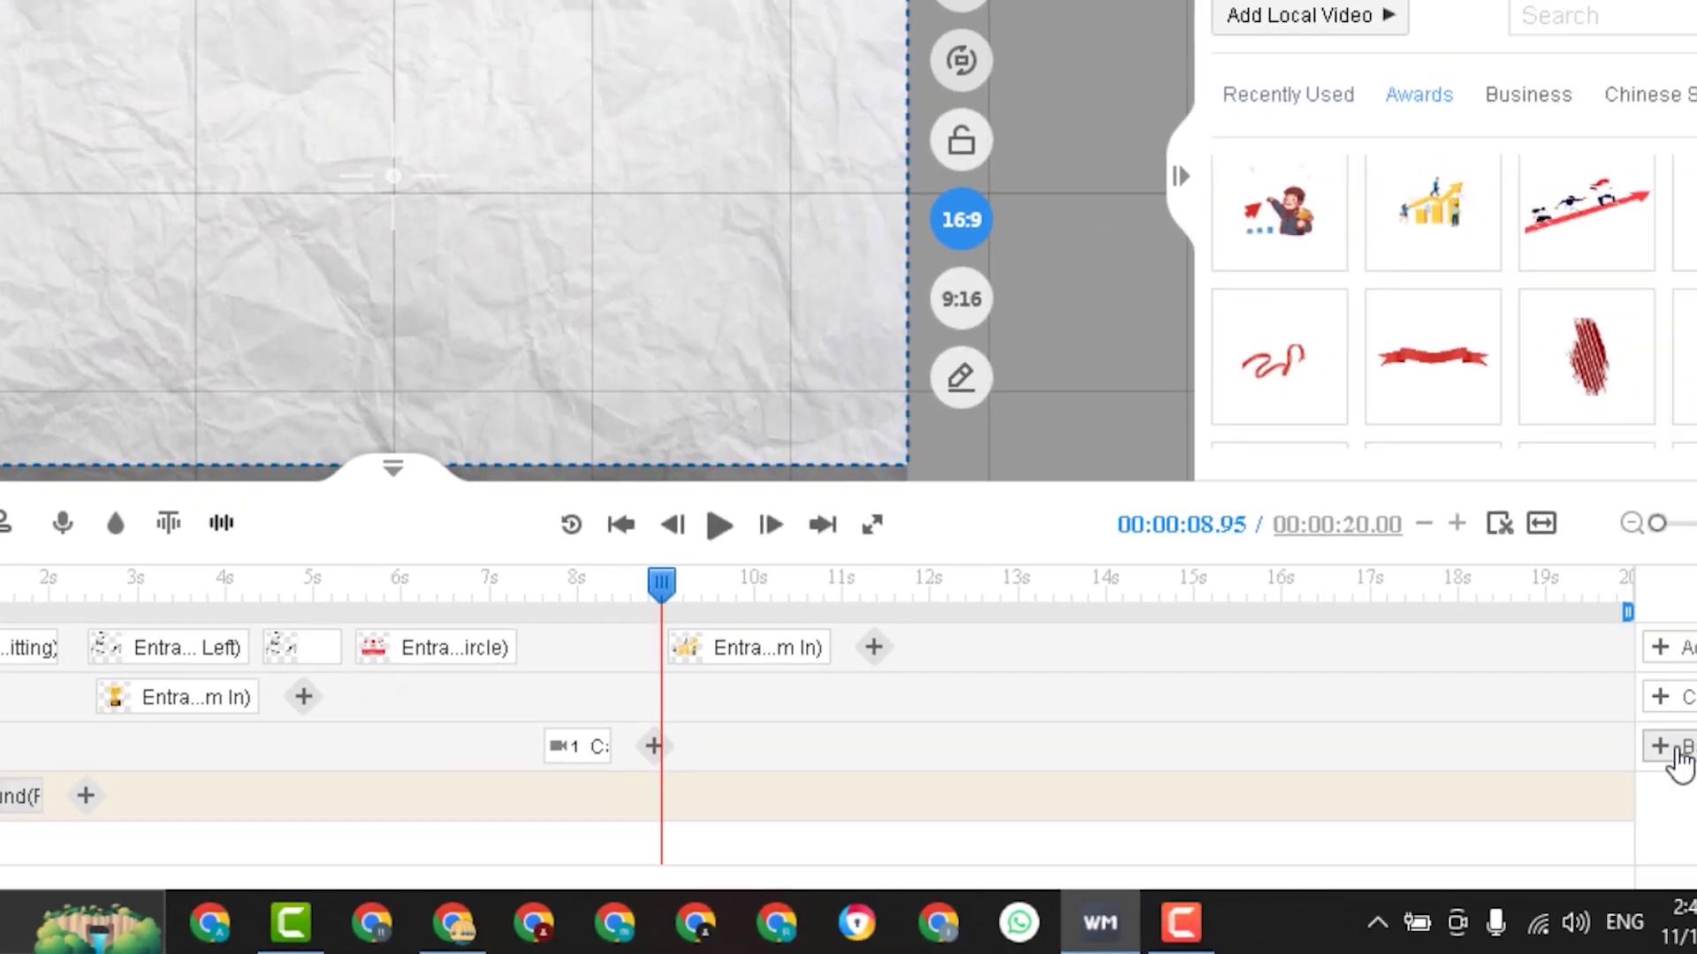
{"action": "left_click", "coordinate": [1696, 629]}
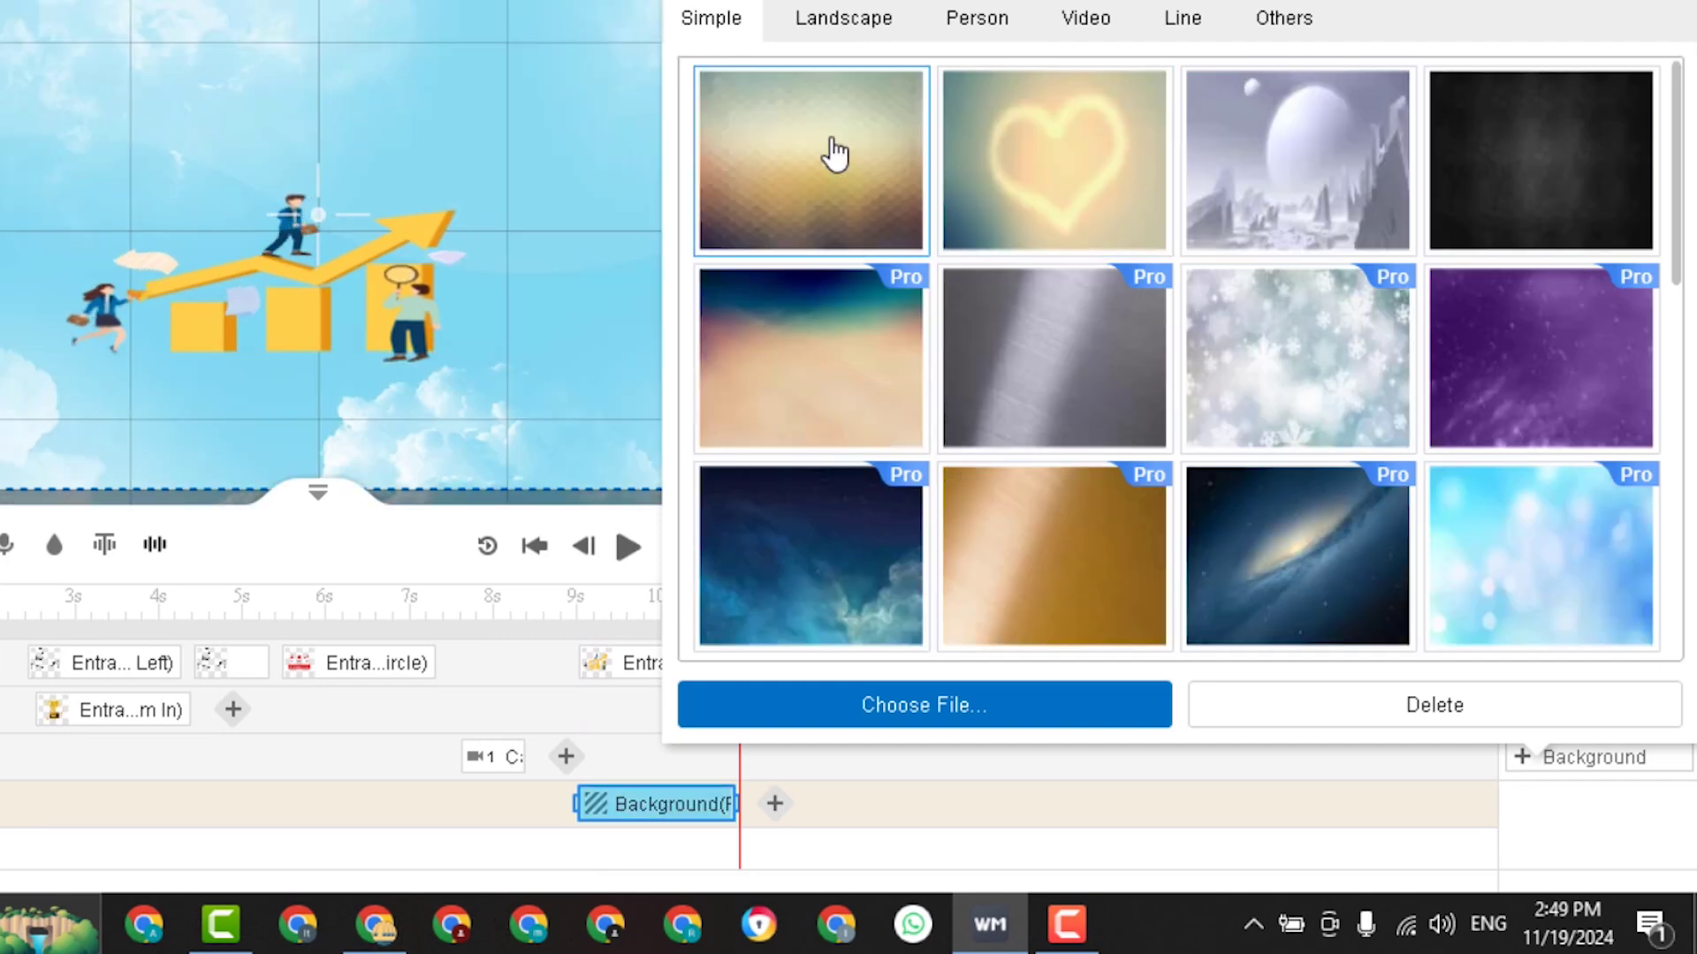
{"action": "left_click", "coordinate": [822, 163]}
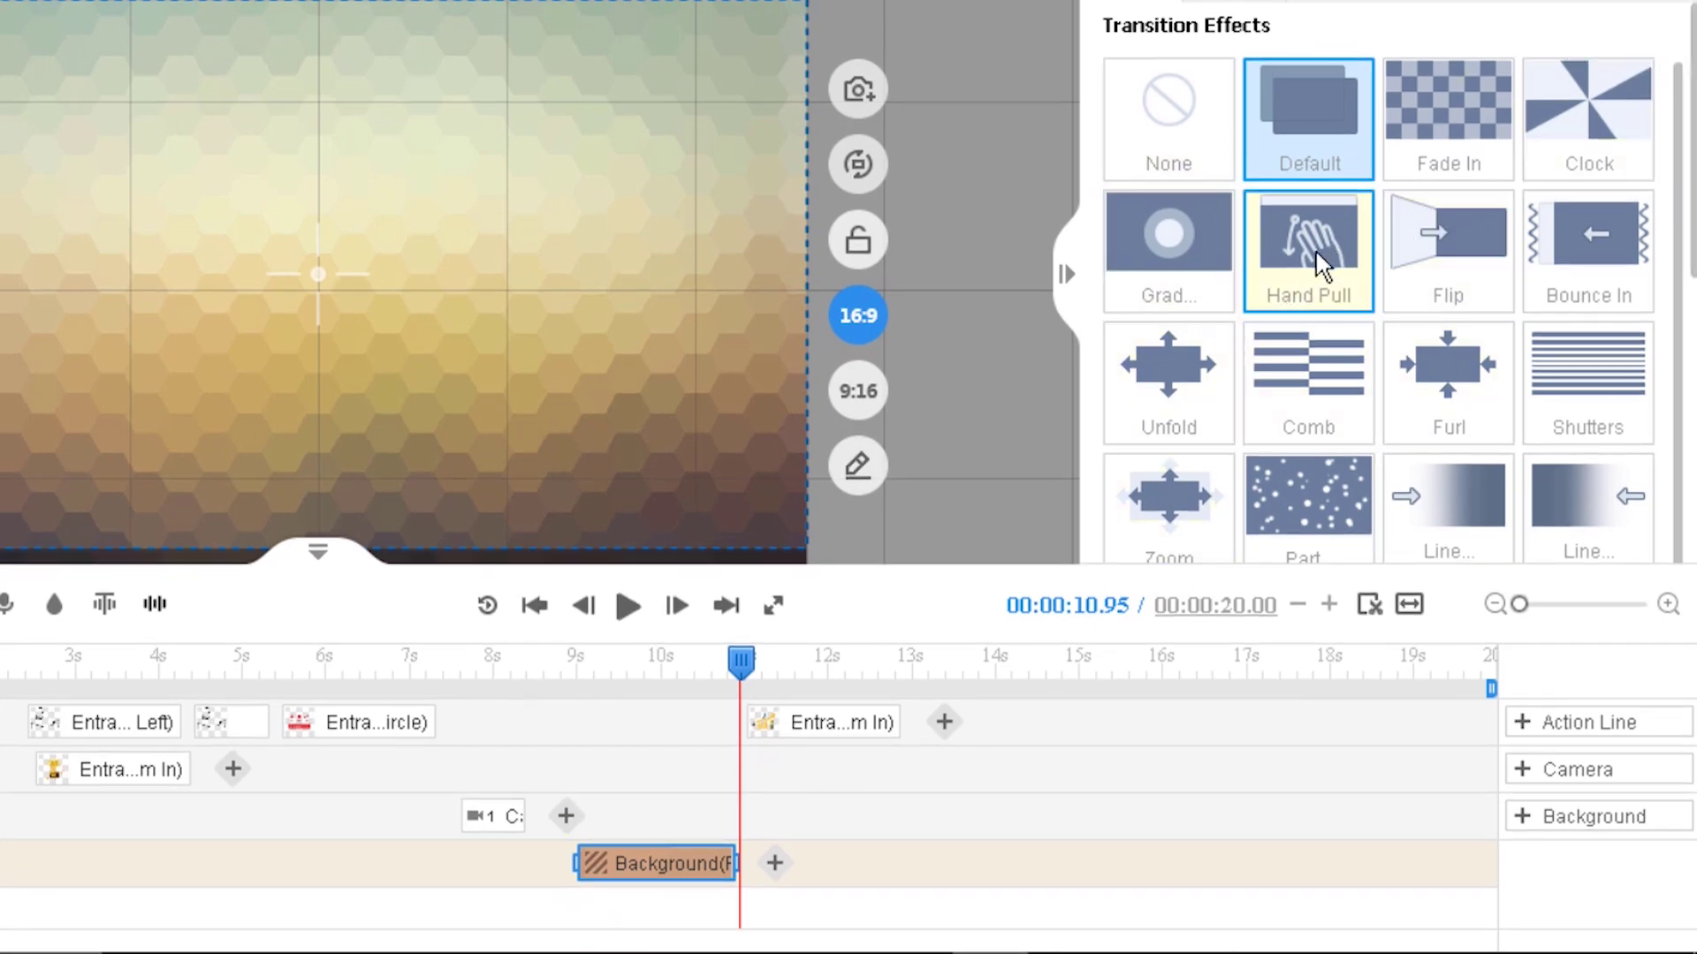
{"action": "left_click", "coordinate": [1451, 258]}
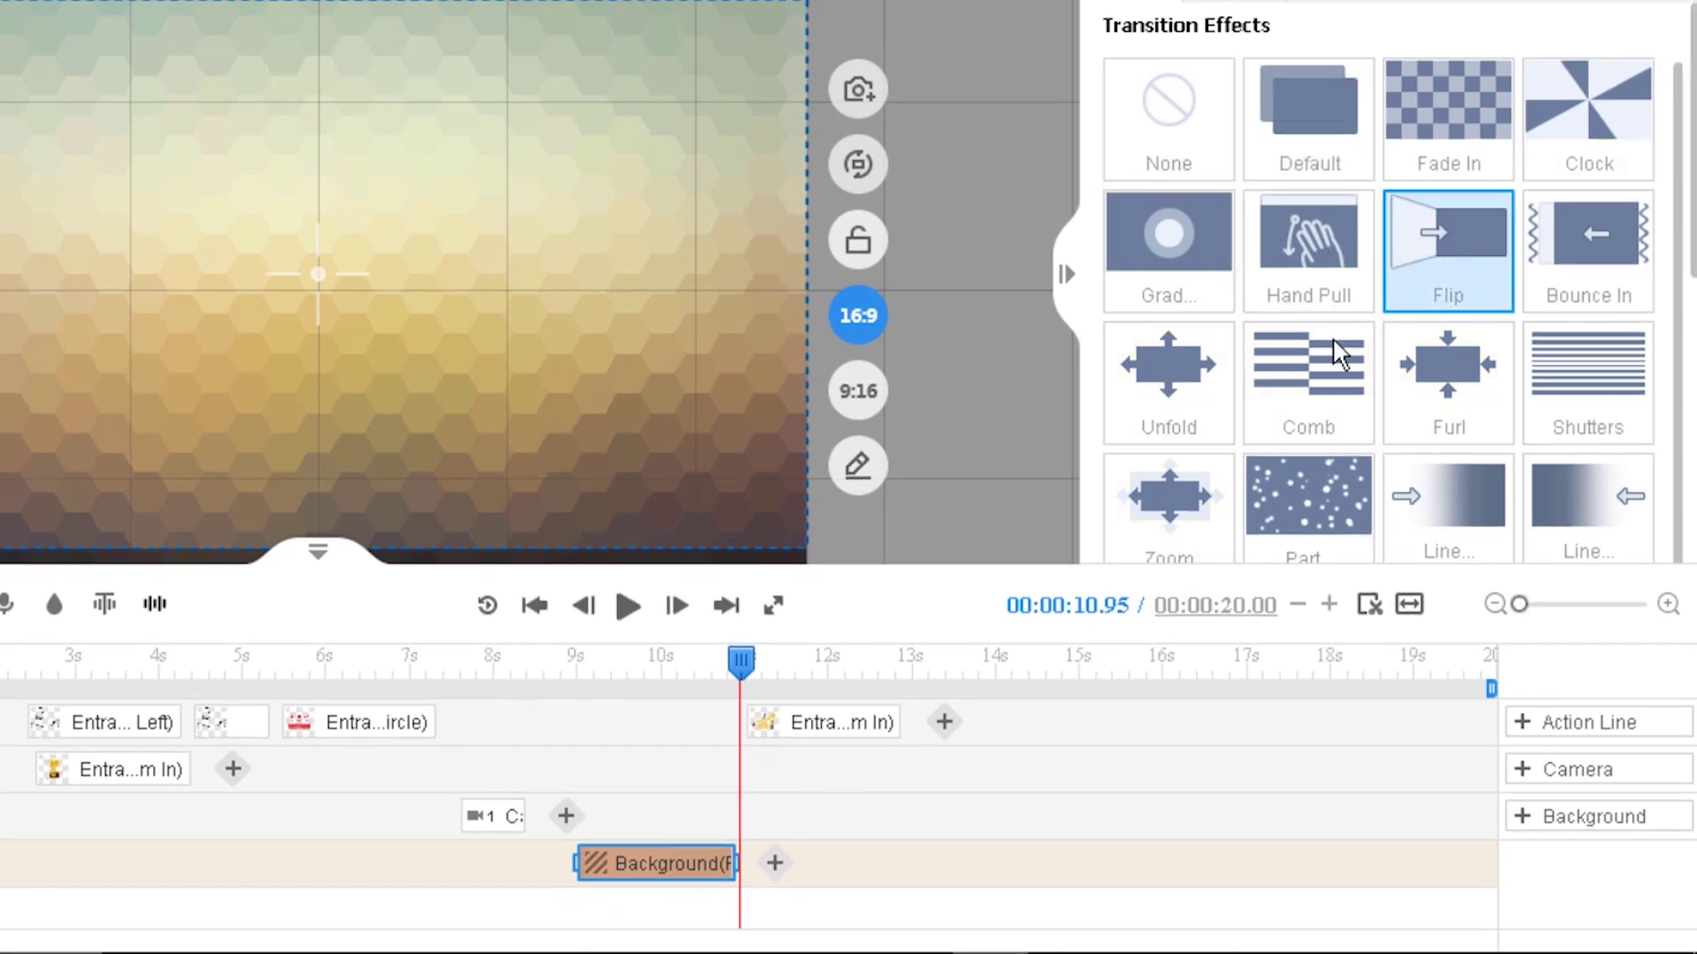
{"action": "left_click_drag", "start_coordinate": [740, 661], "coordinate": [599, 707]}
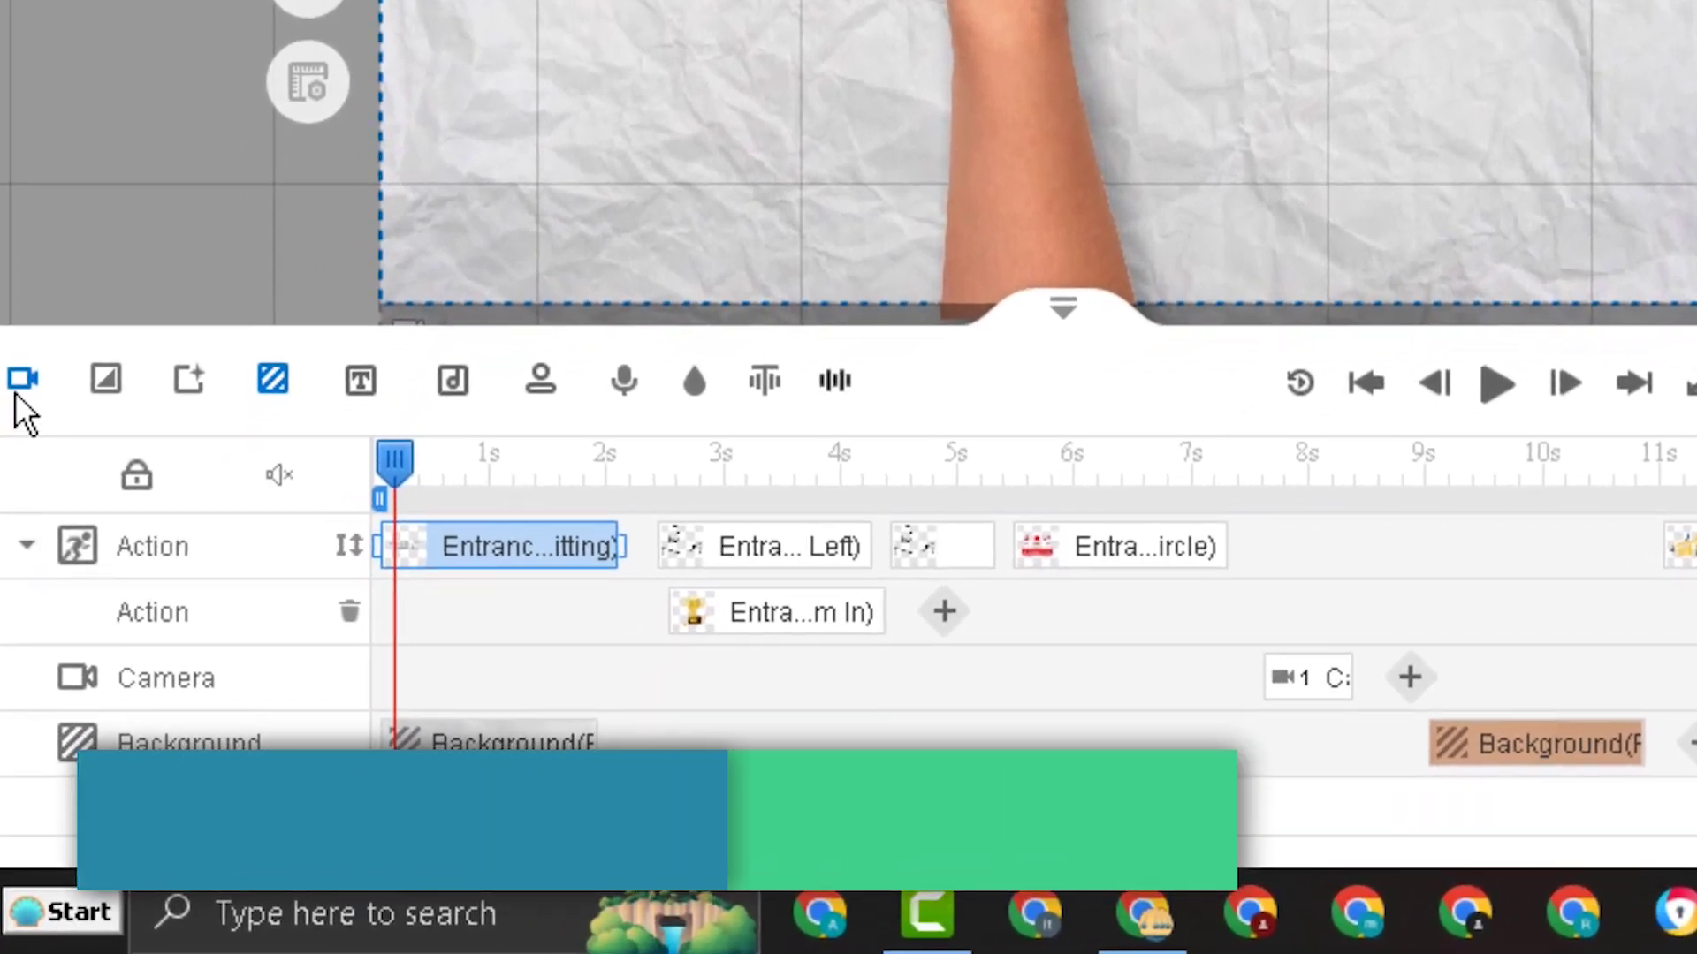
Add the caption 'bienvenue dans ma première vidéo witheboard' at the start of the caption track.
{"action": "left_click", "coordinate": [17, 385]}
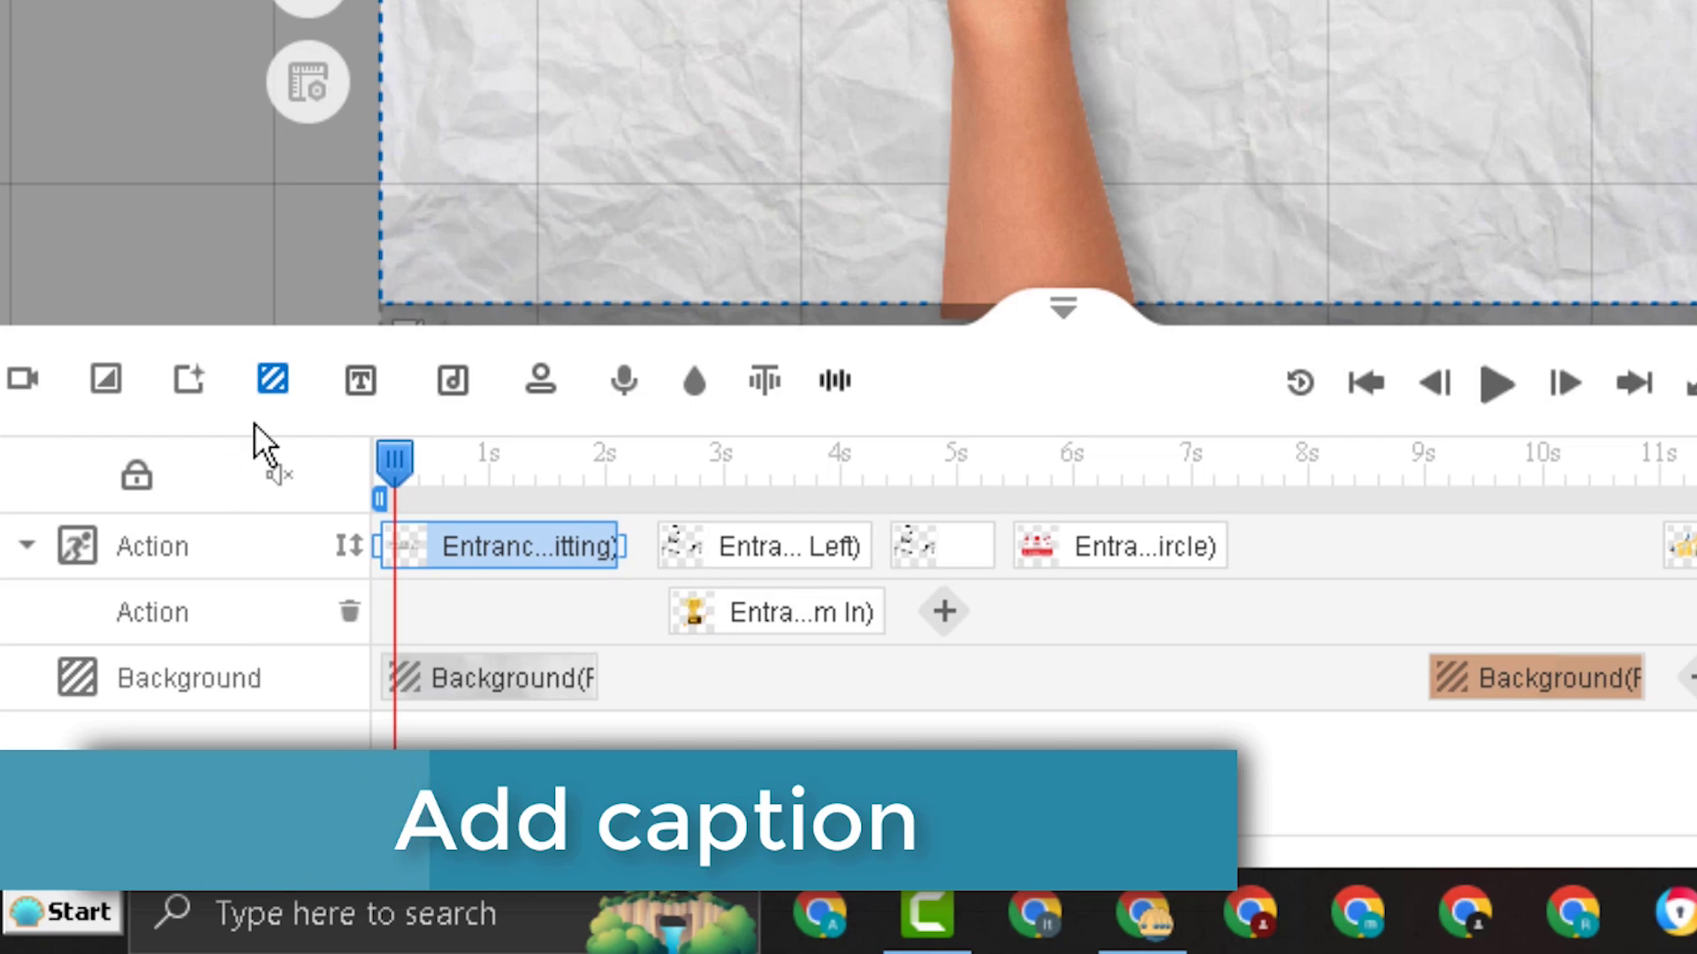
{"action": "left_click", "coordinate": [271, 384]}
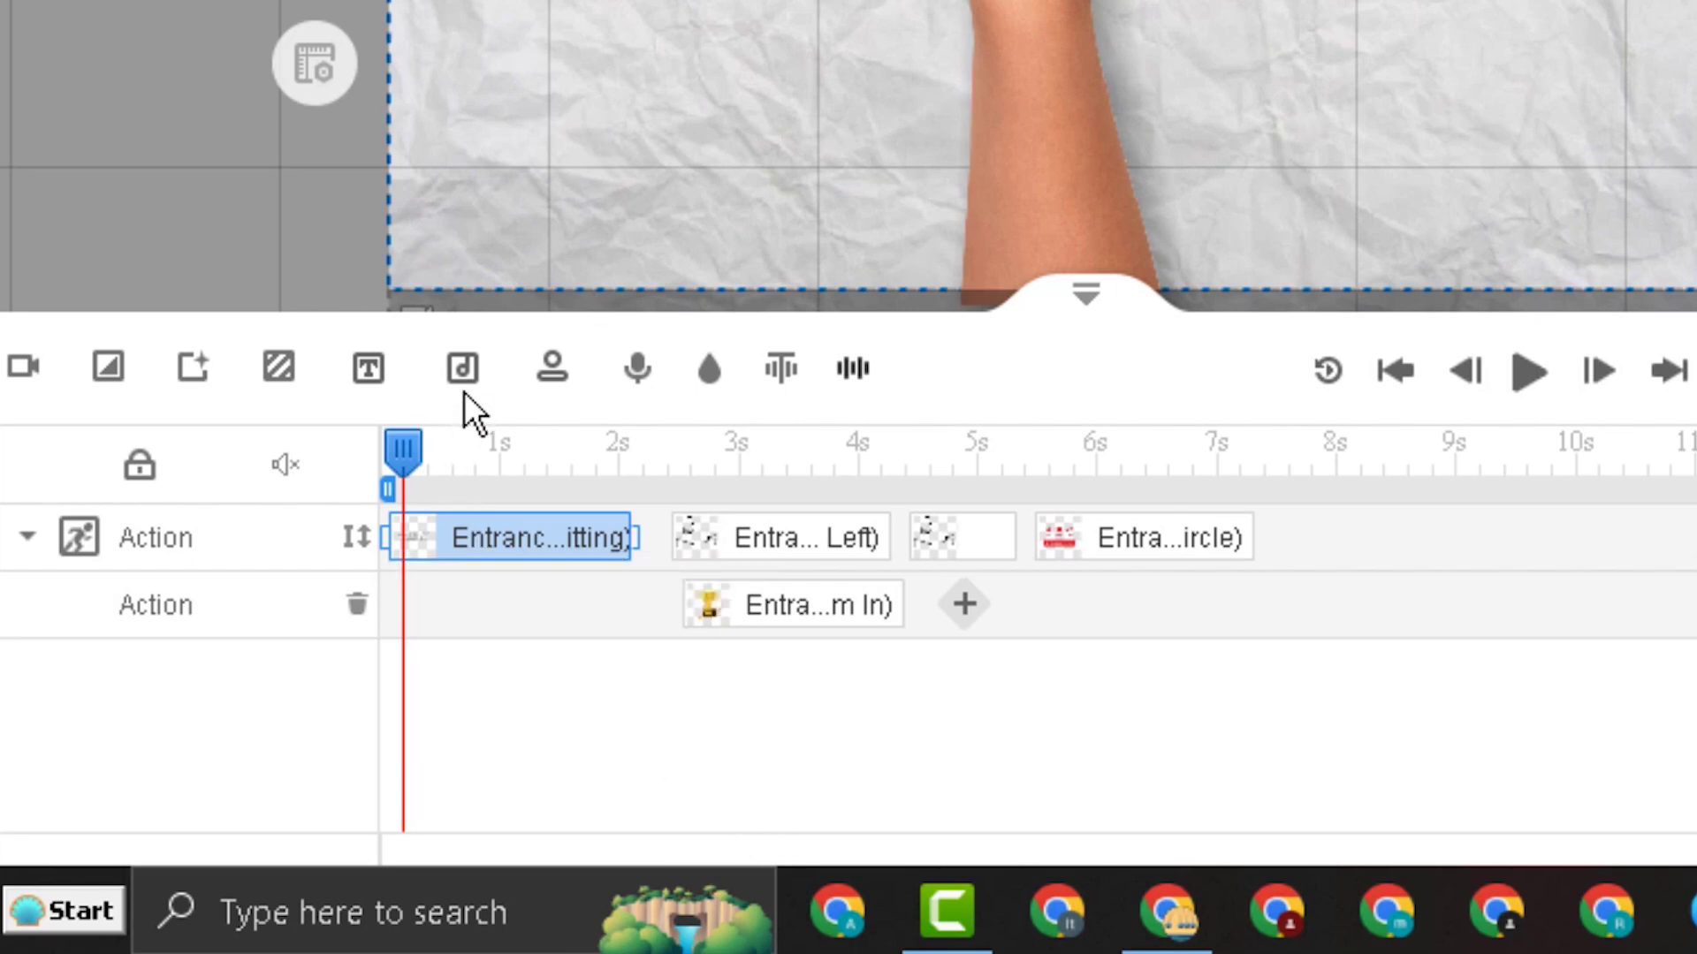
{"action": "left_click", "coordinate": [369, 372]}
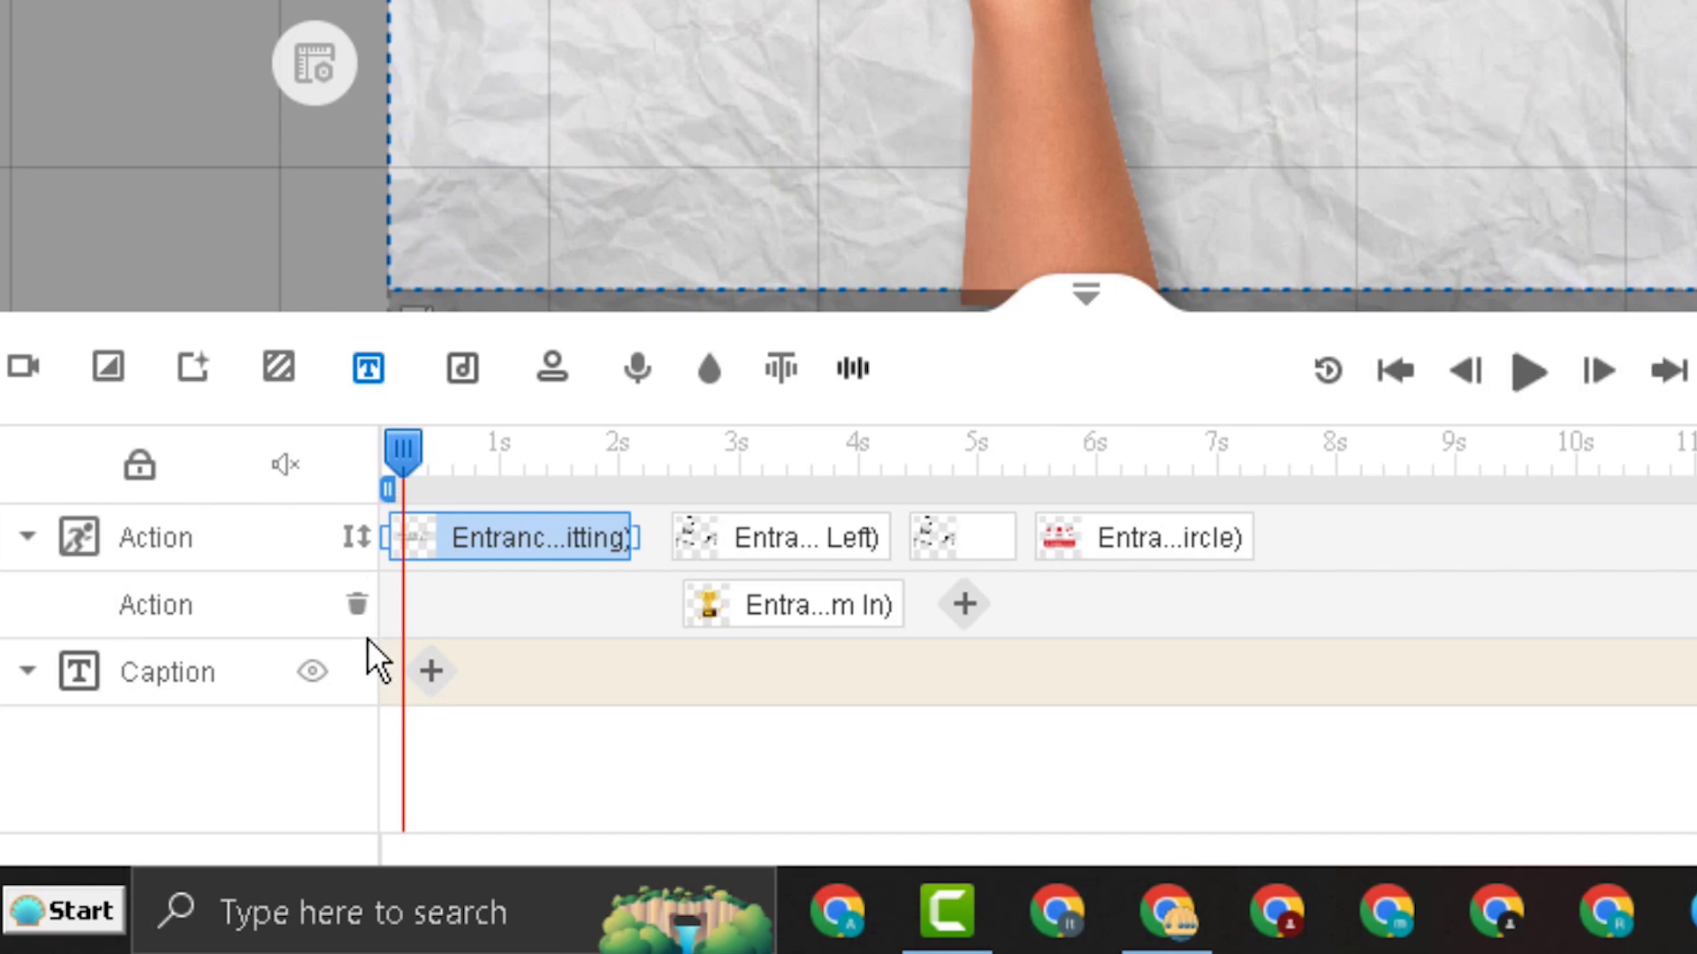
{"action": "left_click", "coordinate": [429, 683]}
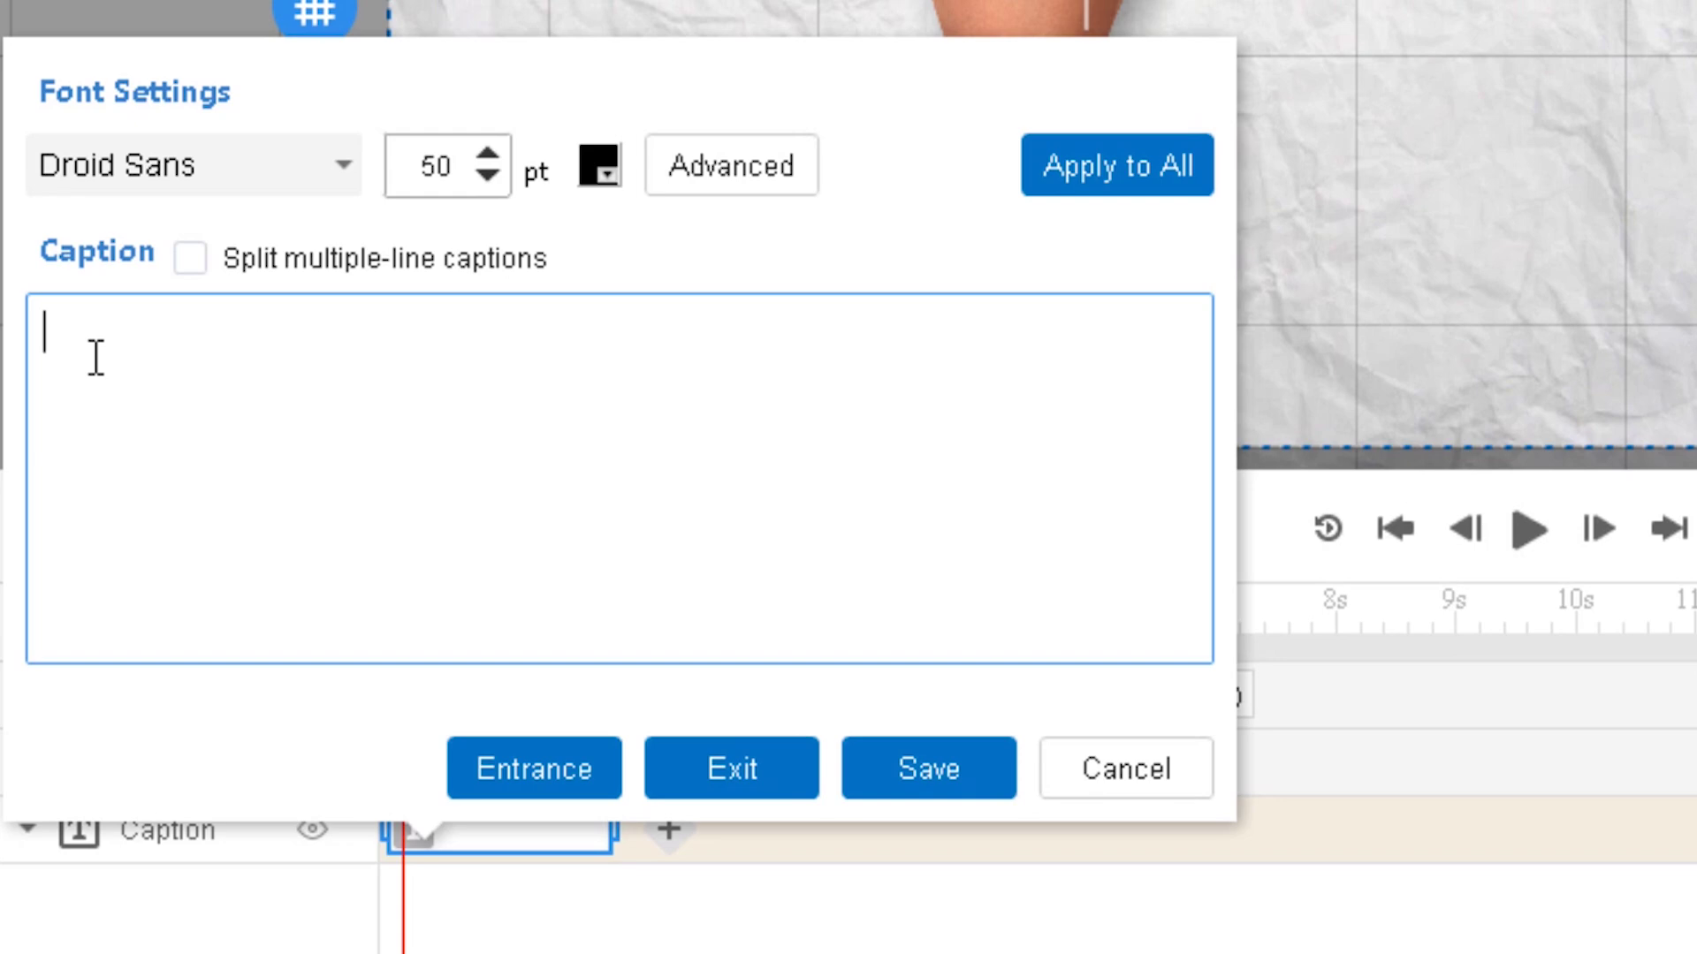
{"action": "type", "text": "bienvenue dans ma première vidéo witheboard"}
{"action": "left_click", "coordinate": [870, 767]}
Preview the captioned opening, move the playhead to about 8.5 s, and hide the caption track.
{"action": "mouse_move", "coordinate": [854, 771]}
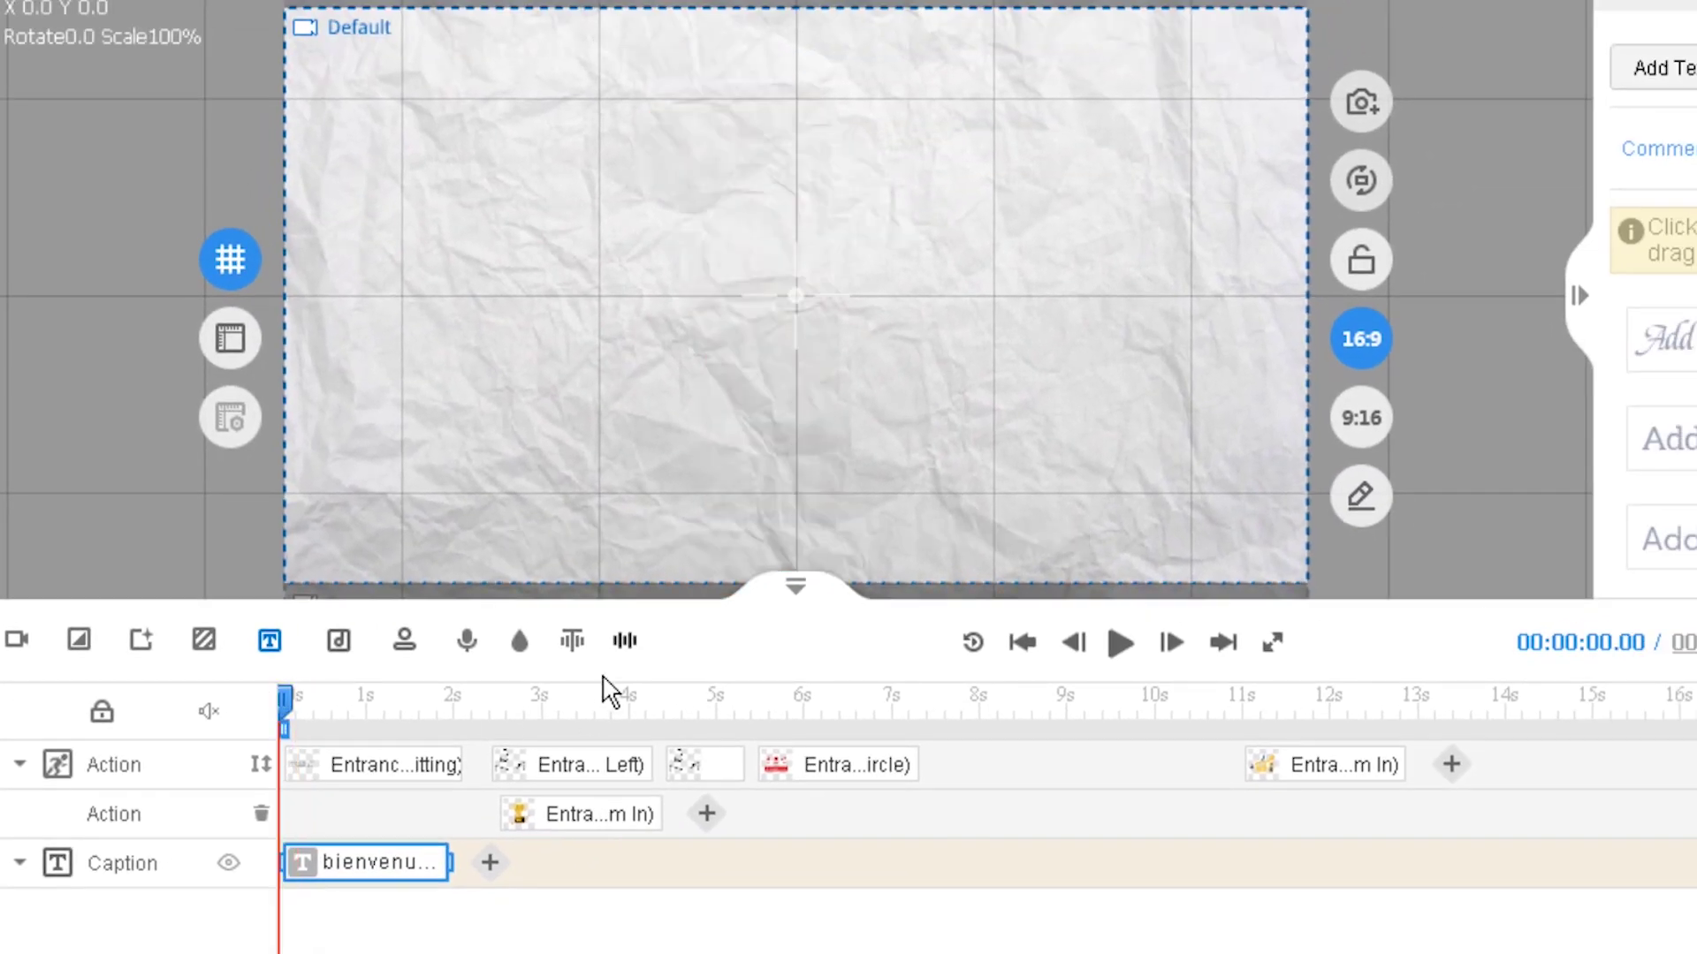
{"action": "left_click", "coordinate": [1121, 645]}
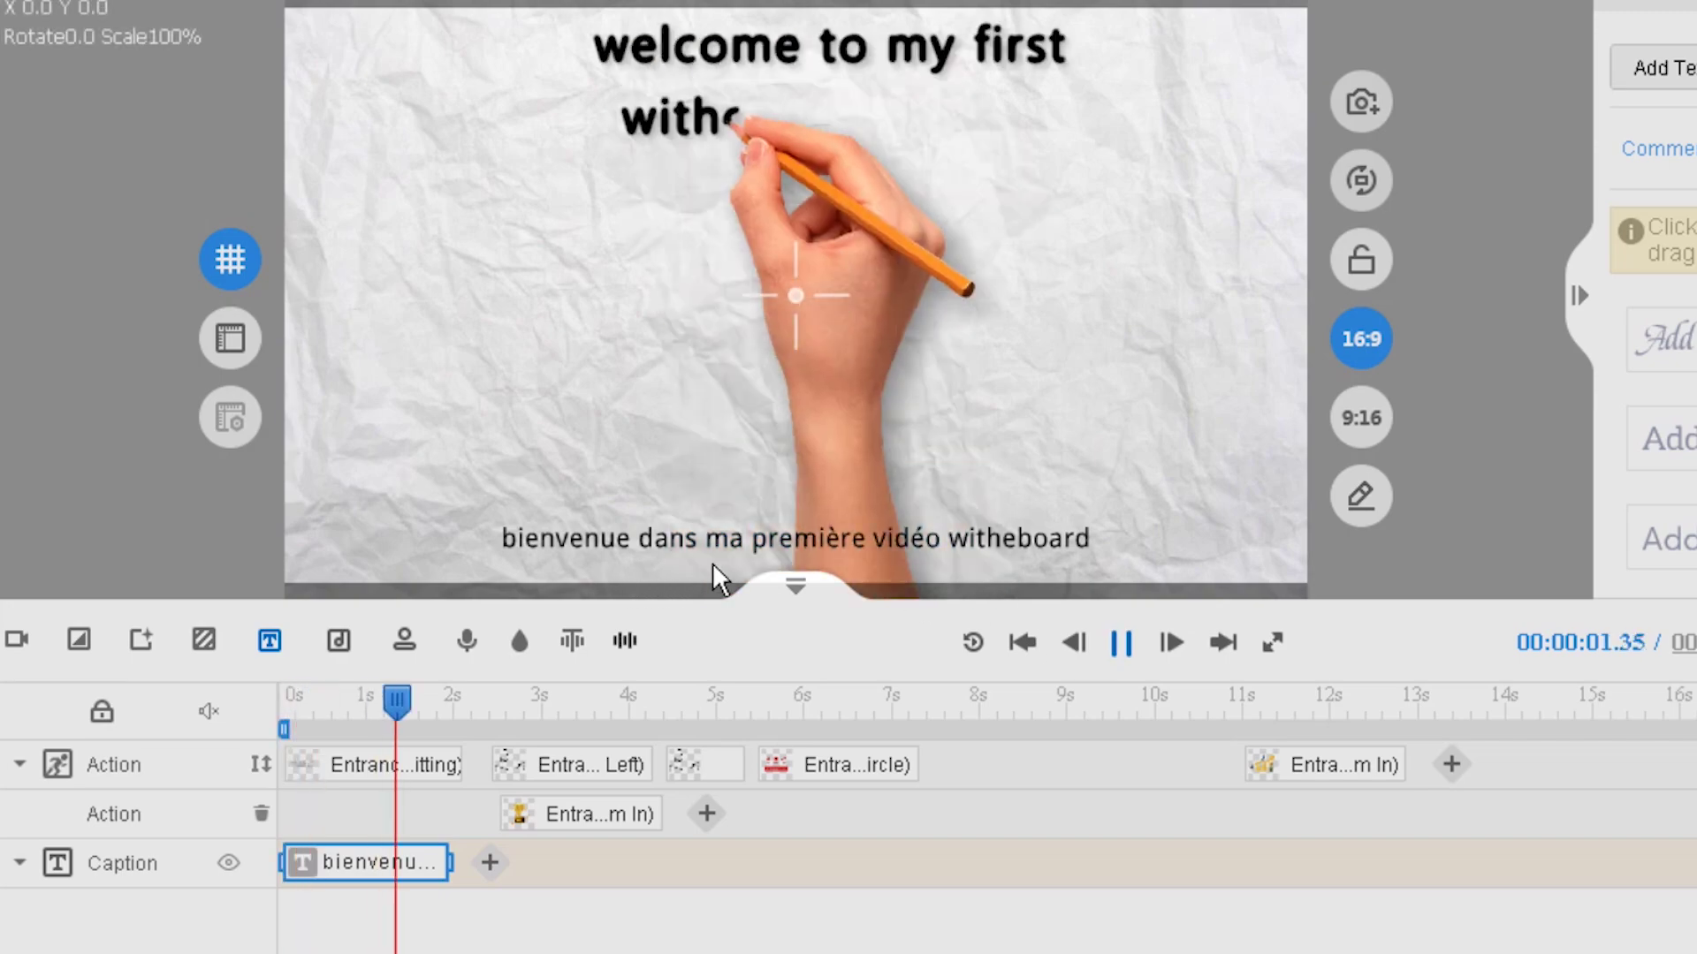
{"action": "key", "text": "space"}
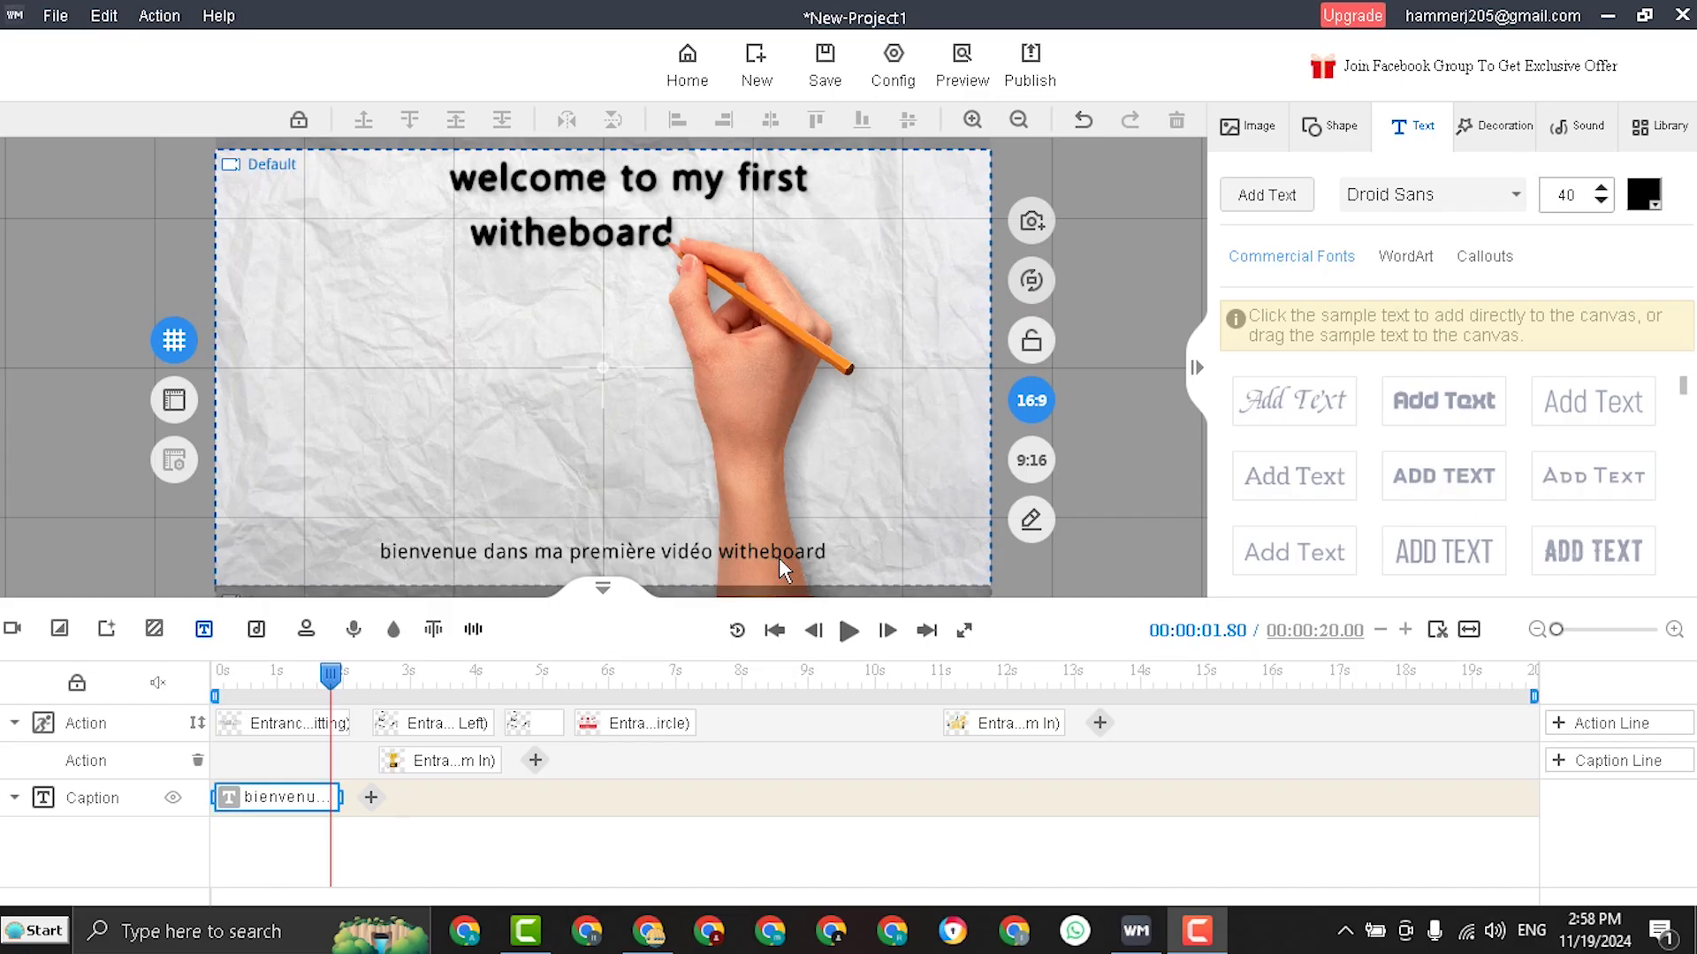
{"action": "left_click", "coordinate": [769, 725]}
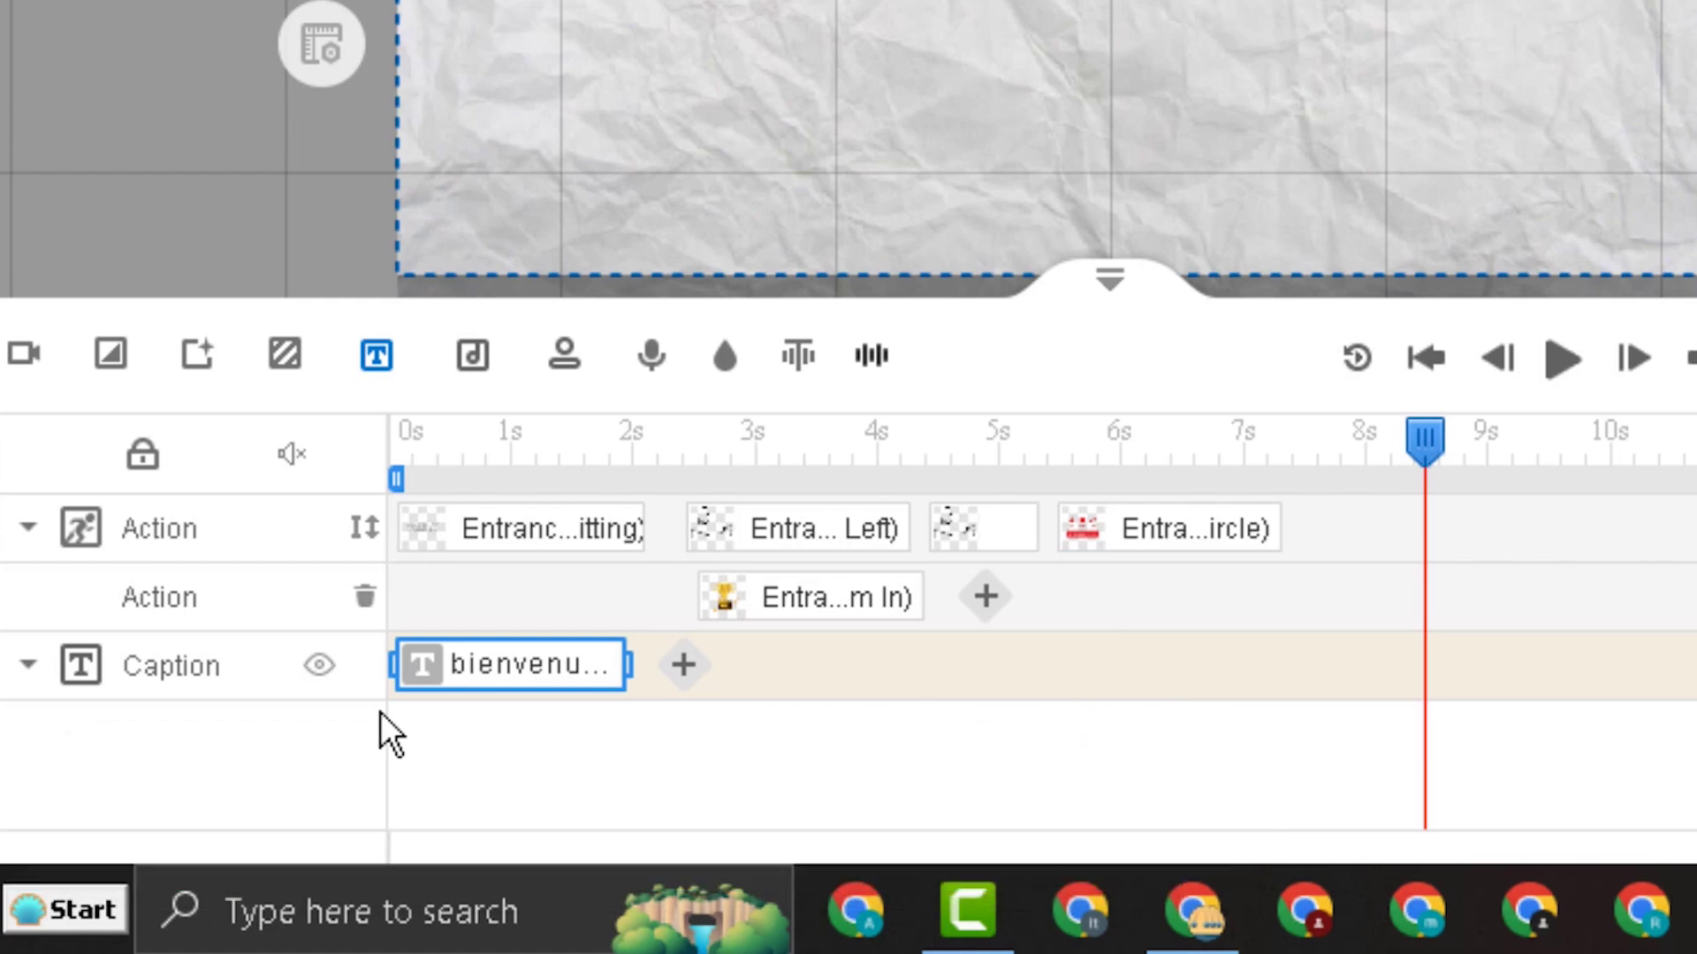
{"action": "left_click", "coordinate": [375, 354]}
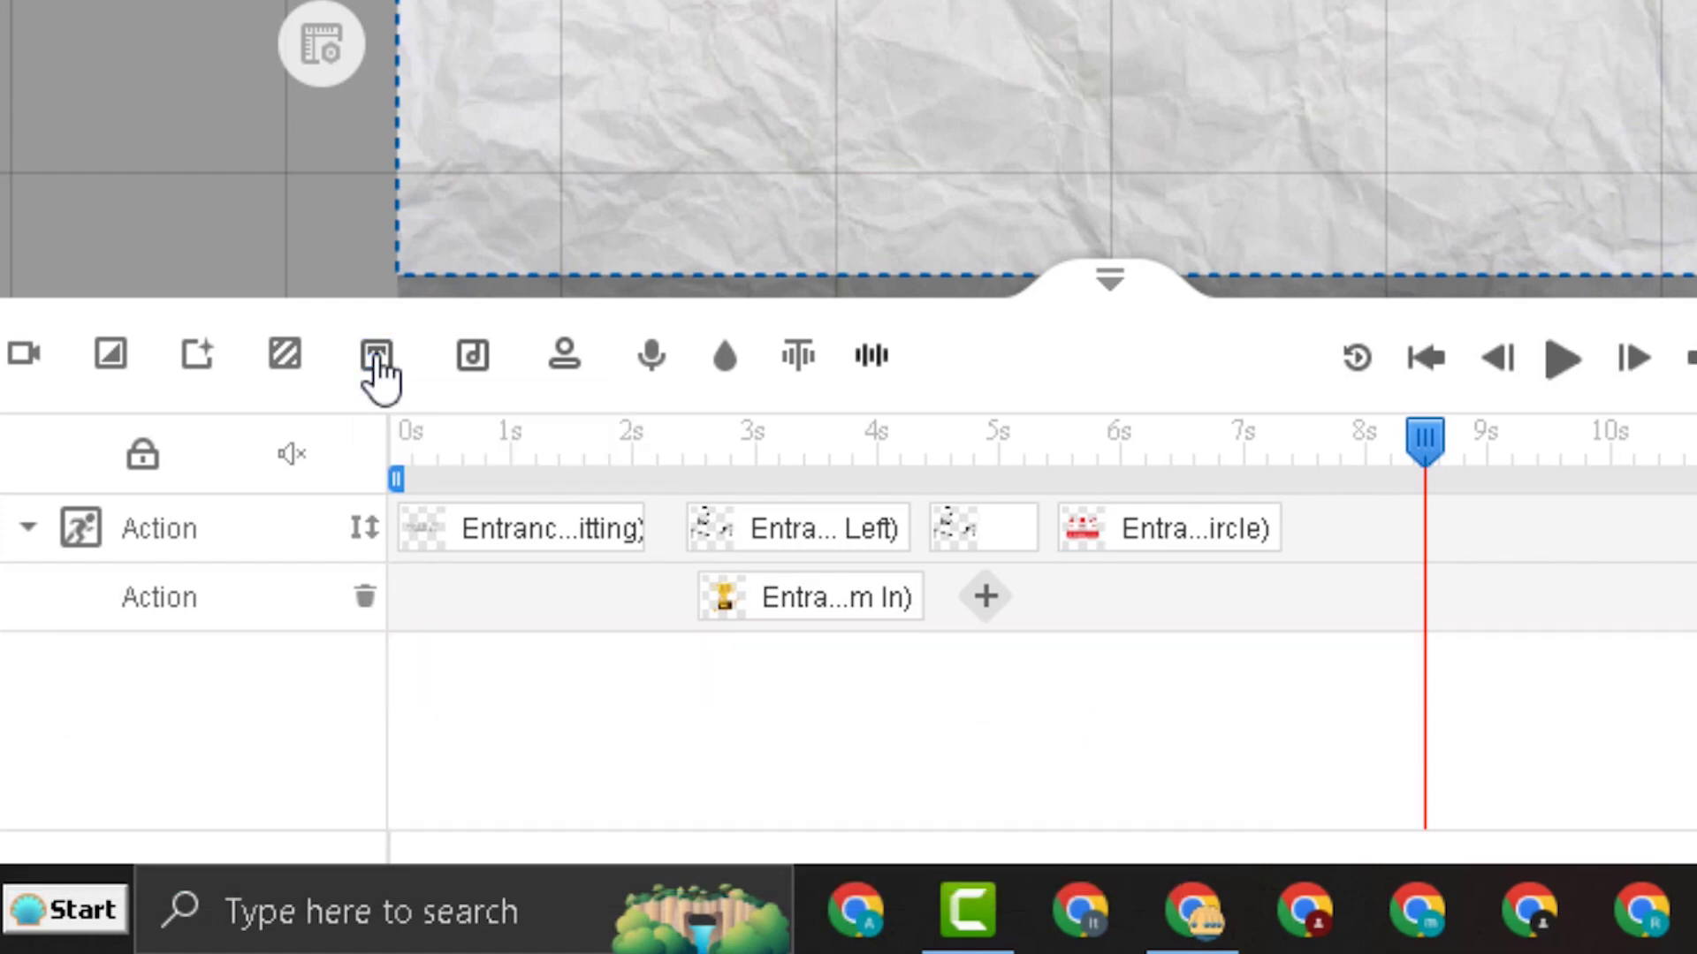
Show the Sound track and bring up the options for adding a sound.
{"action": "left_click", "coordinate": [473, 355]}
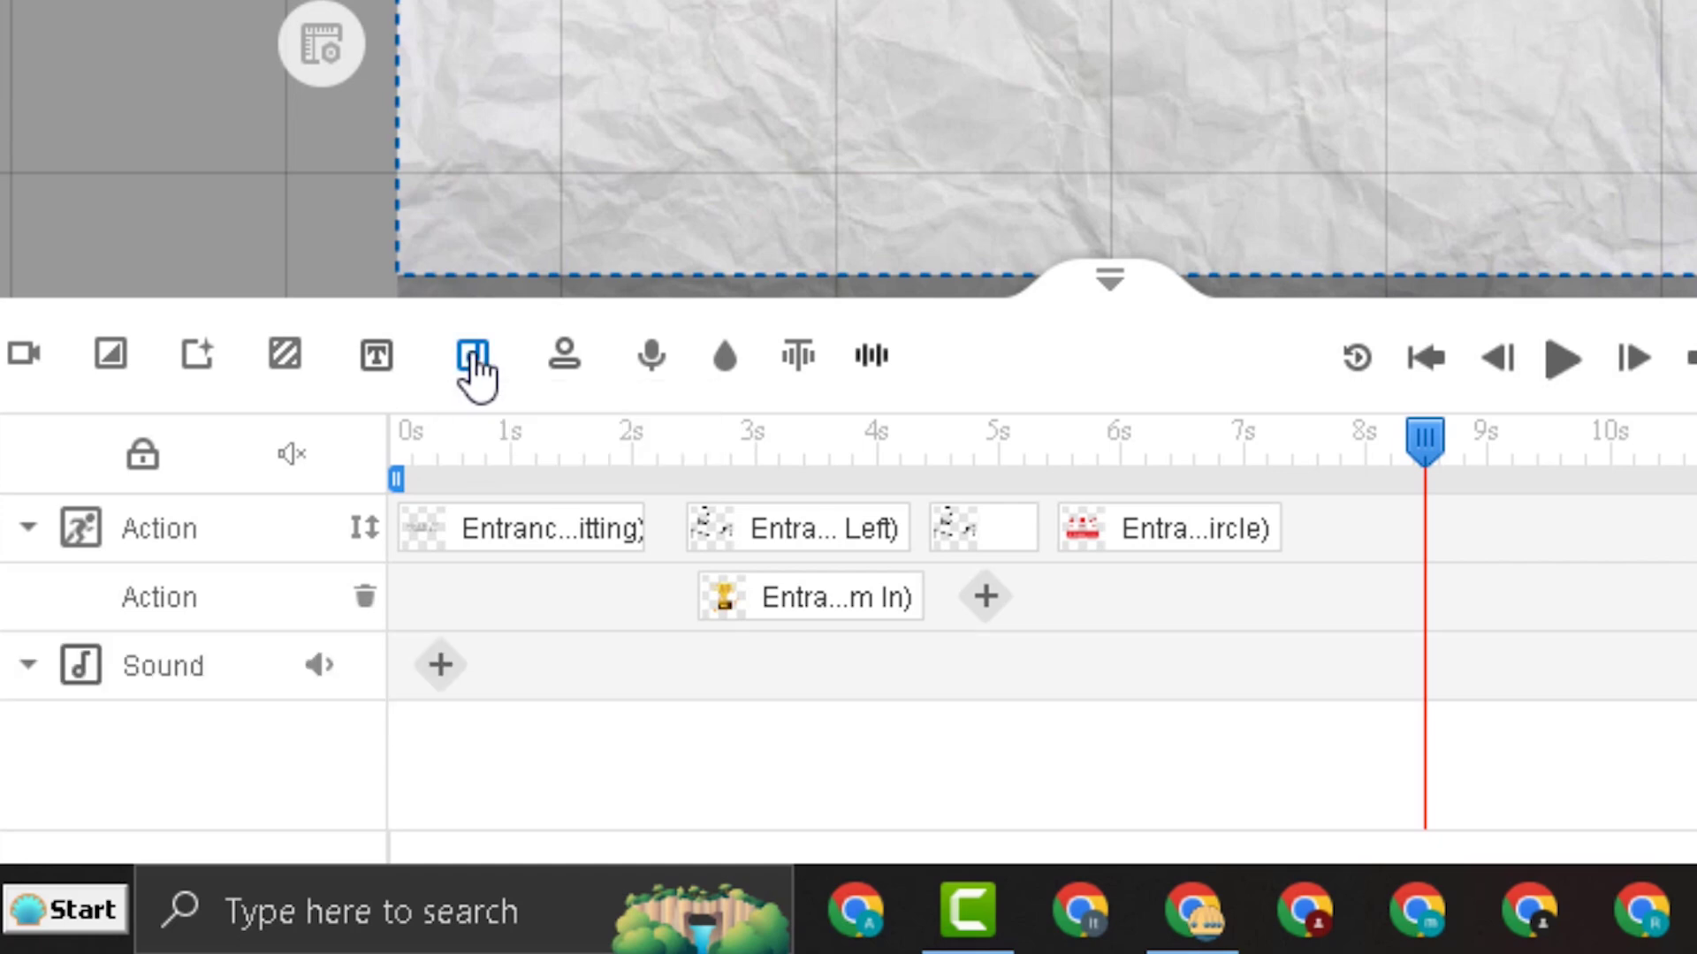
{"action": "left_click", "coordinate": [442, 677]}
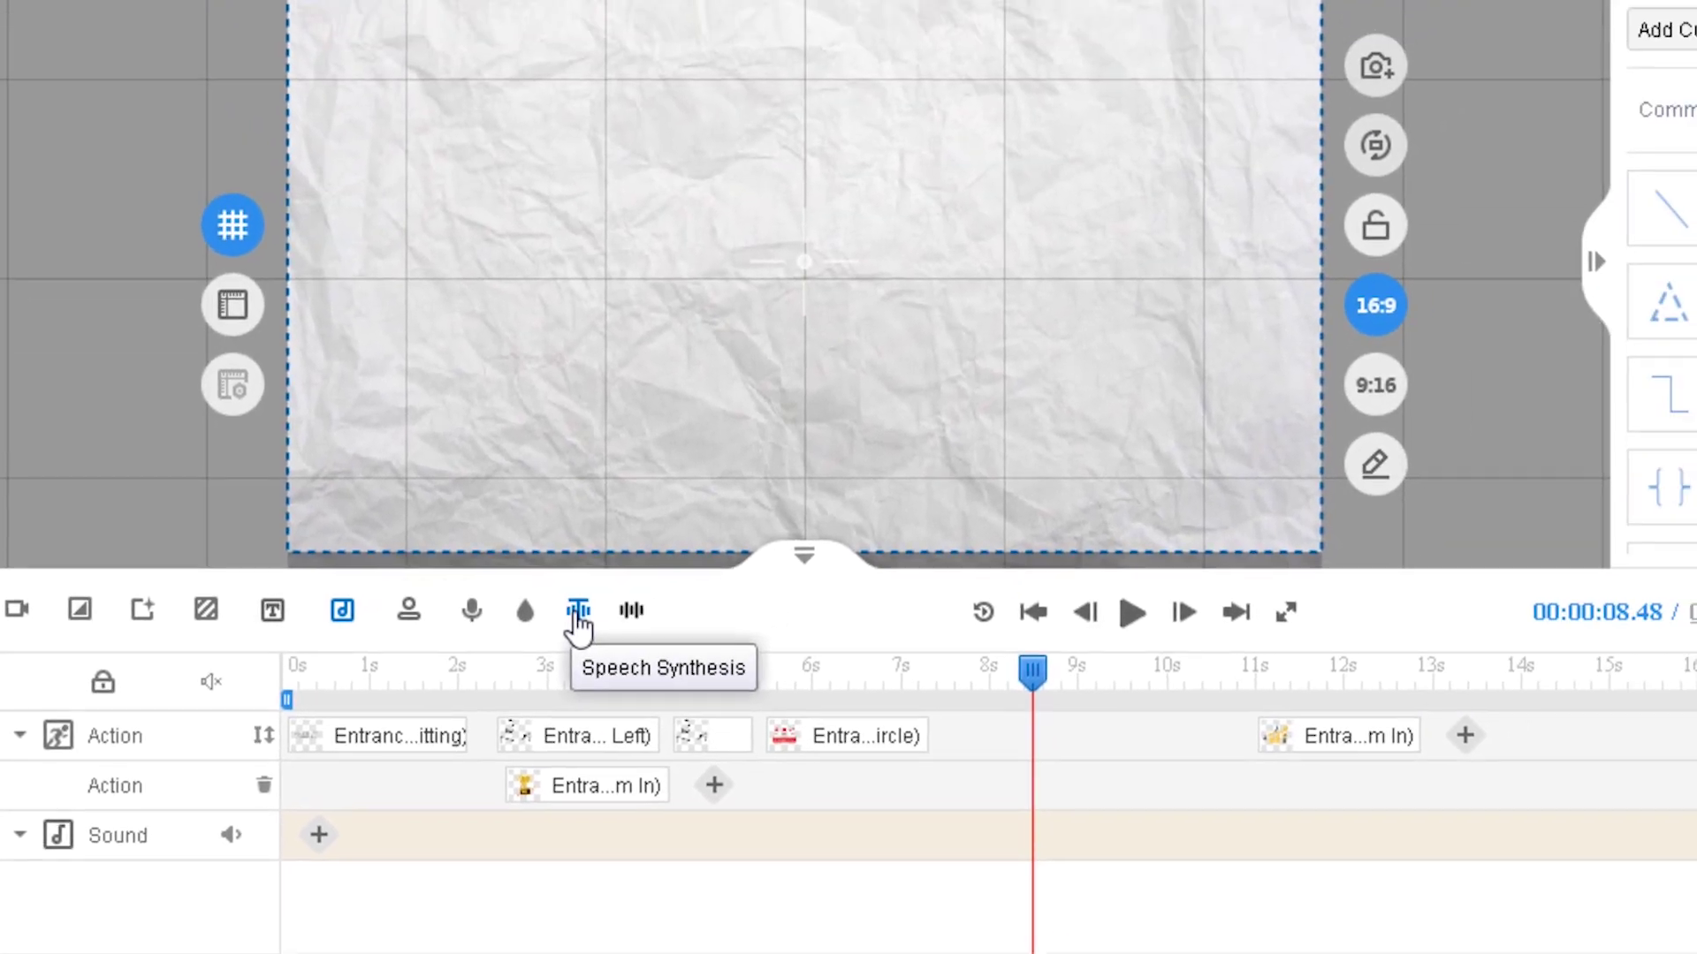
Generate a US Joanna English voice-over saying 'welcome to my first witheboard video'.
{"action": "left_click", "coordinate": [579, 619]}
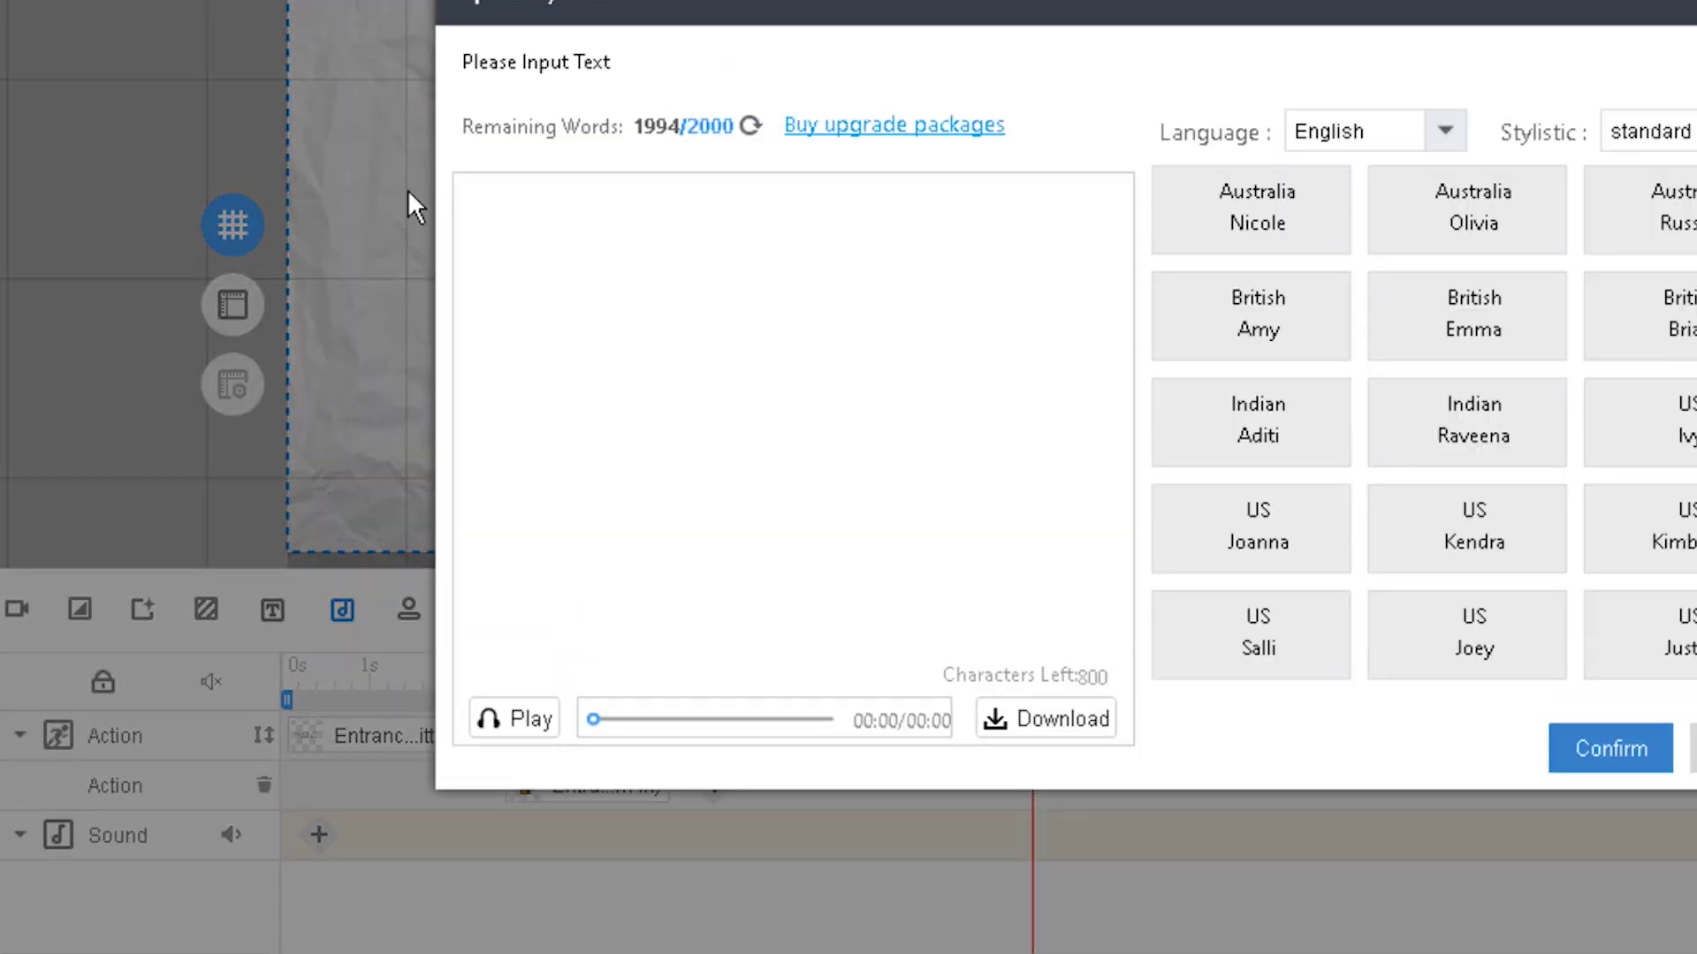
{"action": "type", "text": "welcome to my first witheboard video"}
{"action": "left_click", "coordinate": [1447, 134]}
{"action": "left_click", "coordinate": [1450, 142]}
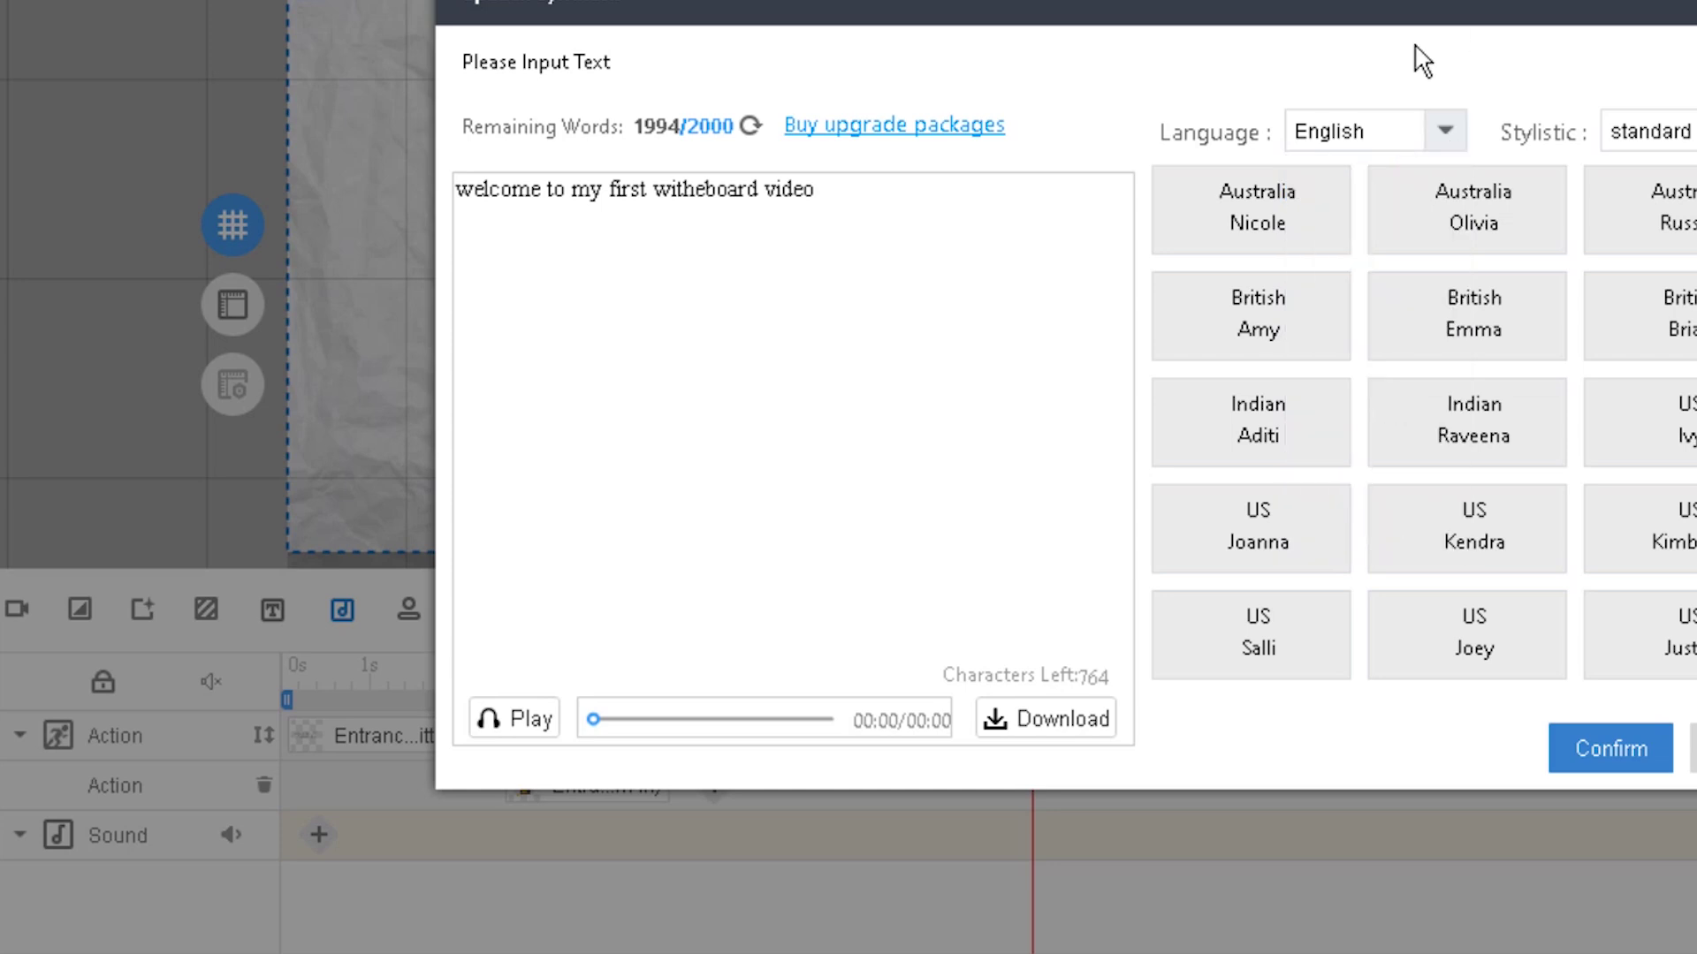
{"action": "left_click", "coordinate": [1255, 531]}
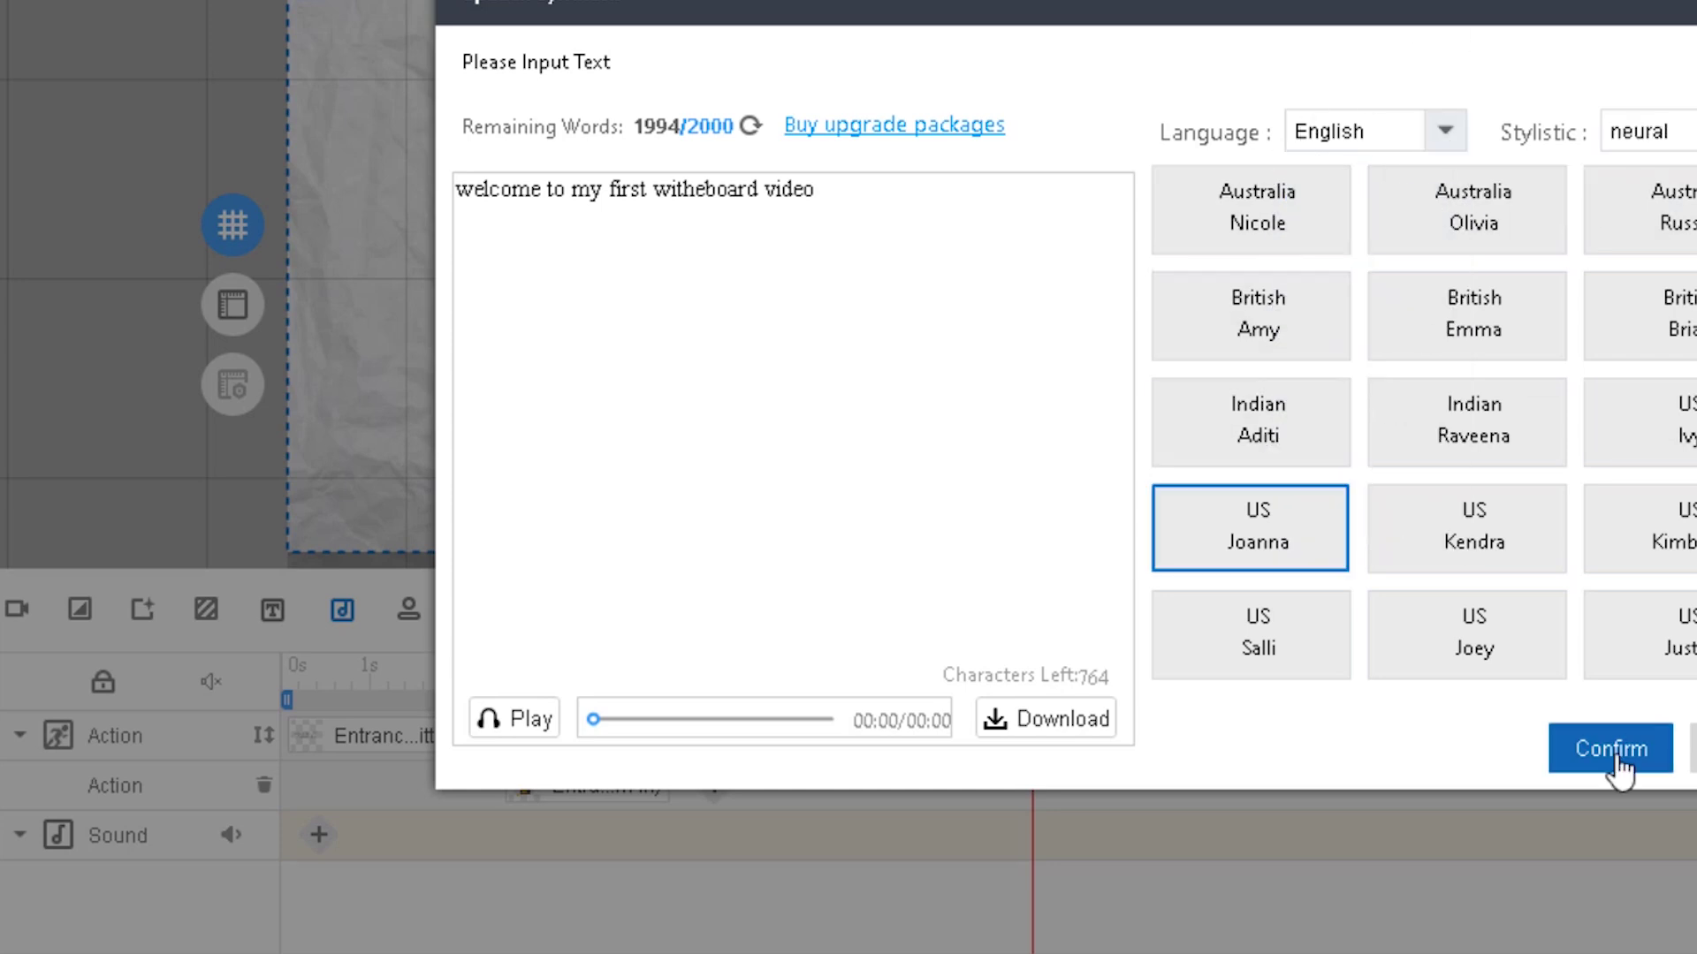
{"action": "left_click", "coordinate": [1617, 762]}
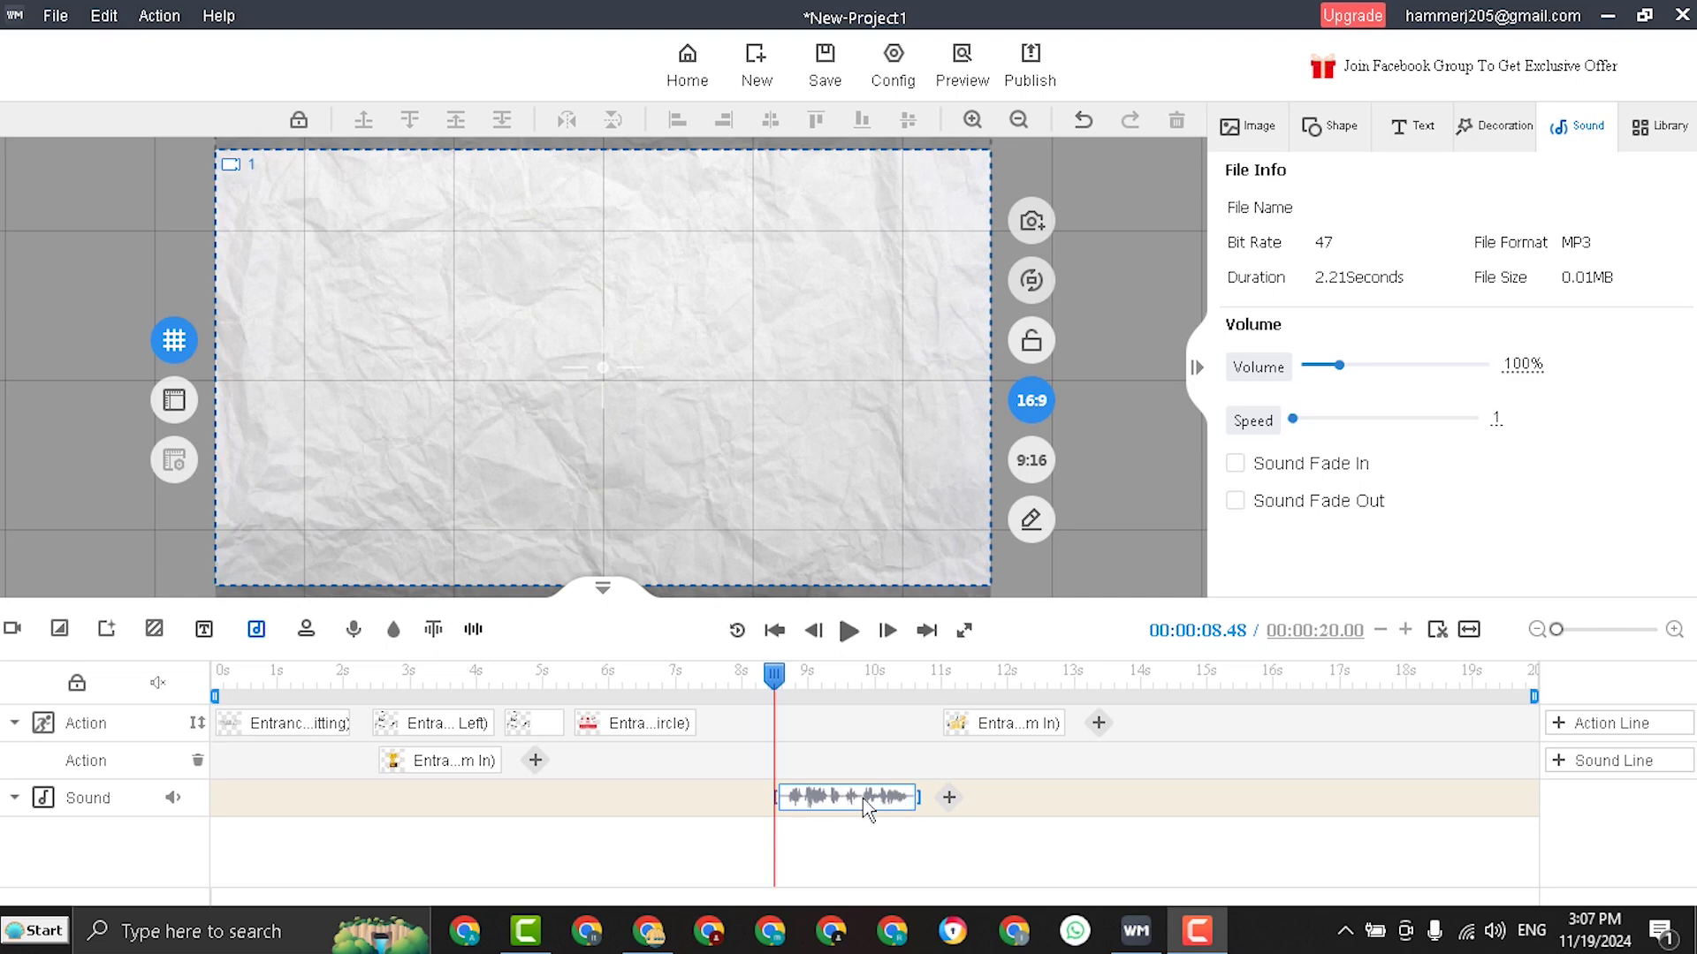
Move the voice clip to 0 s, preview it, then bring up the voice clip's options.
{"action": "left_click_drag", "start_coordinate": [865, 804], "coordinate": [221, 828]}
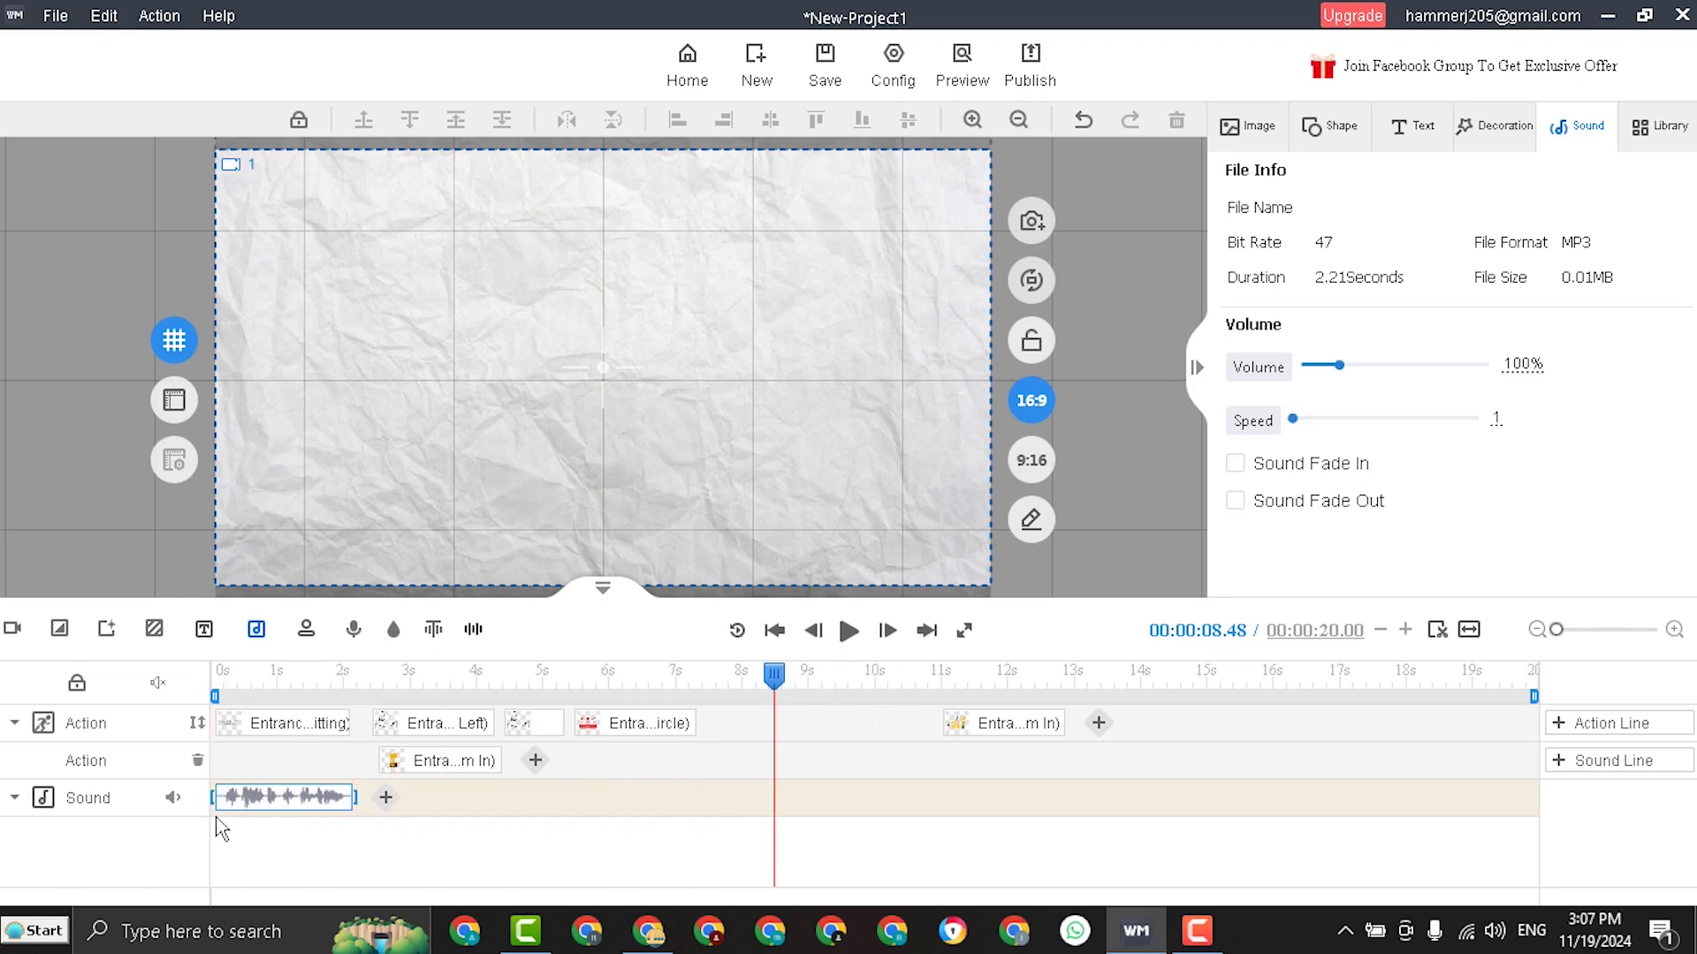
{"action": "left_click", "coordinate": [215, 676]}
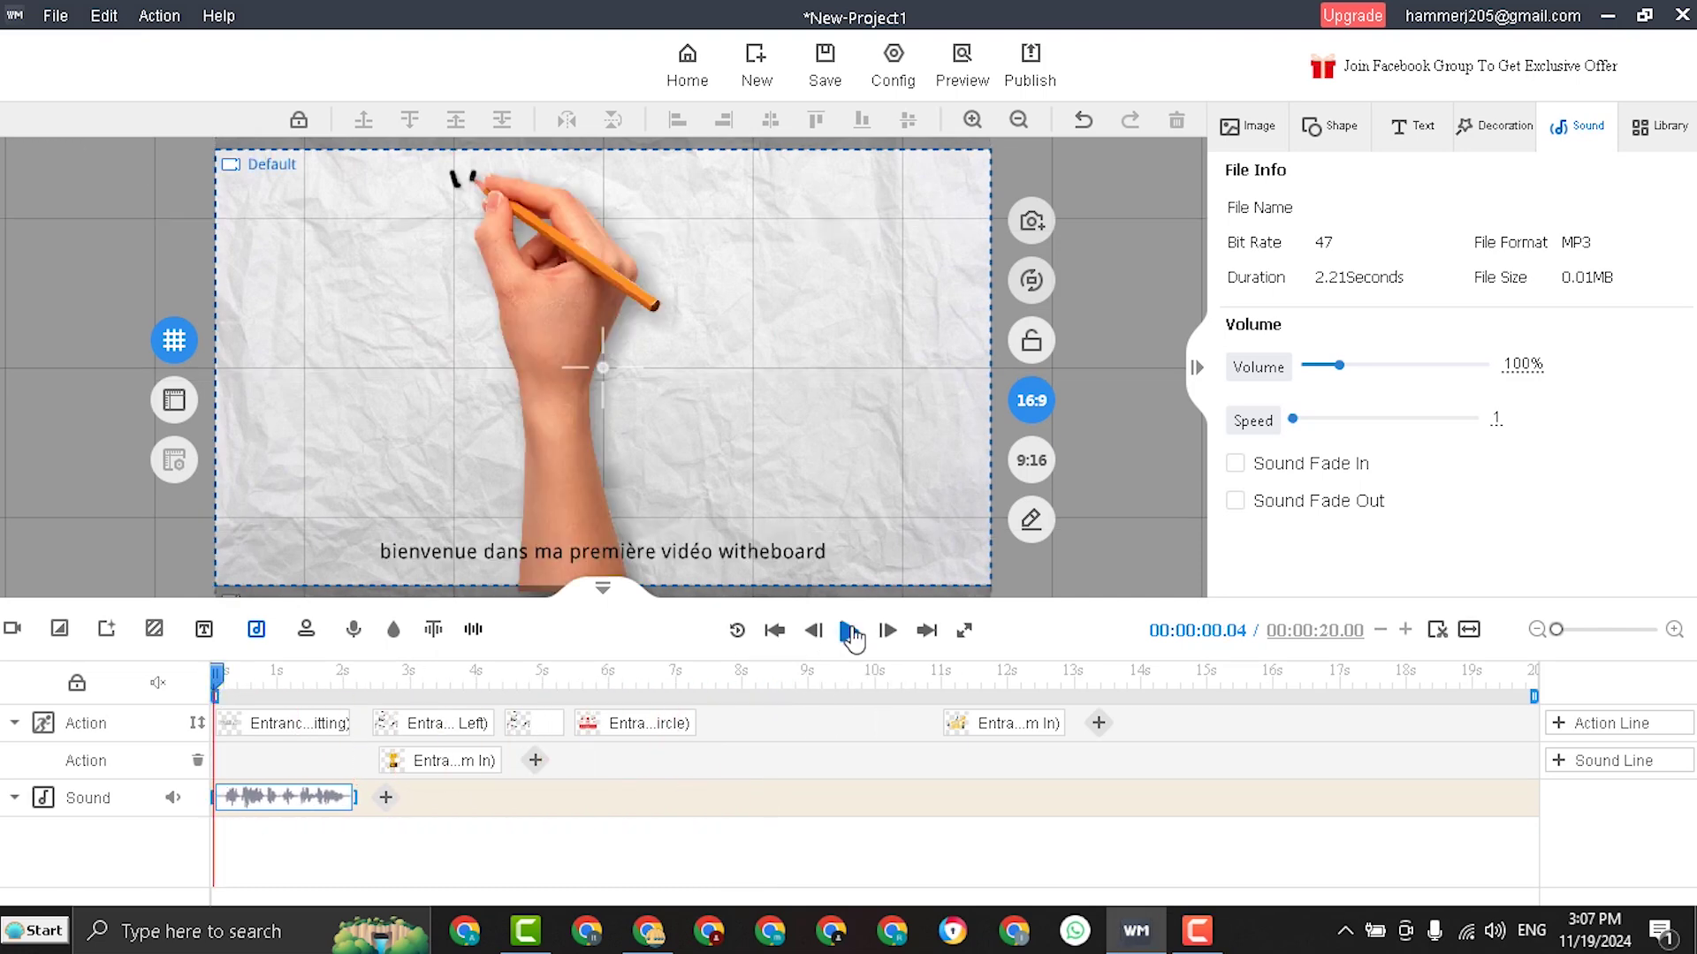
{"action": "left_click", "coordinate": [848, 631]}
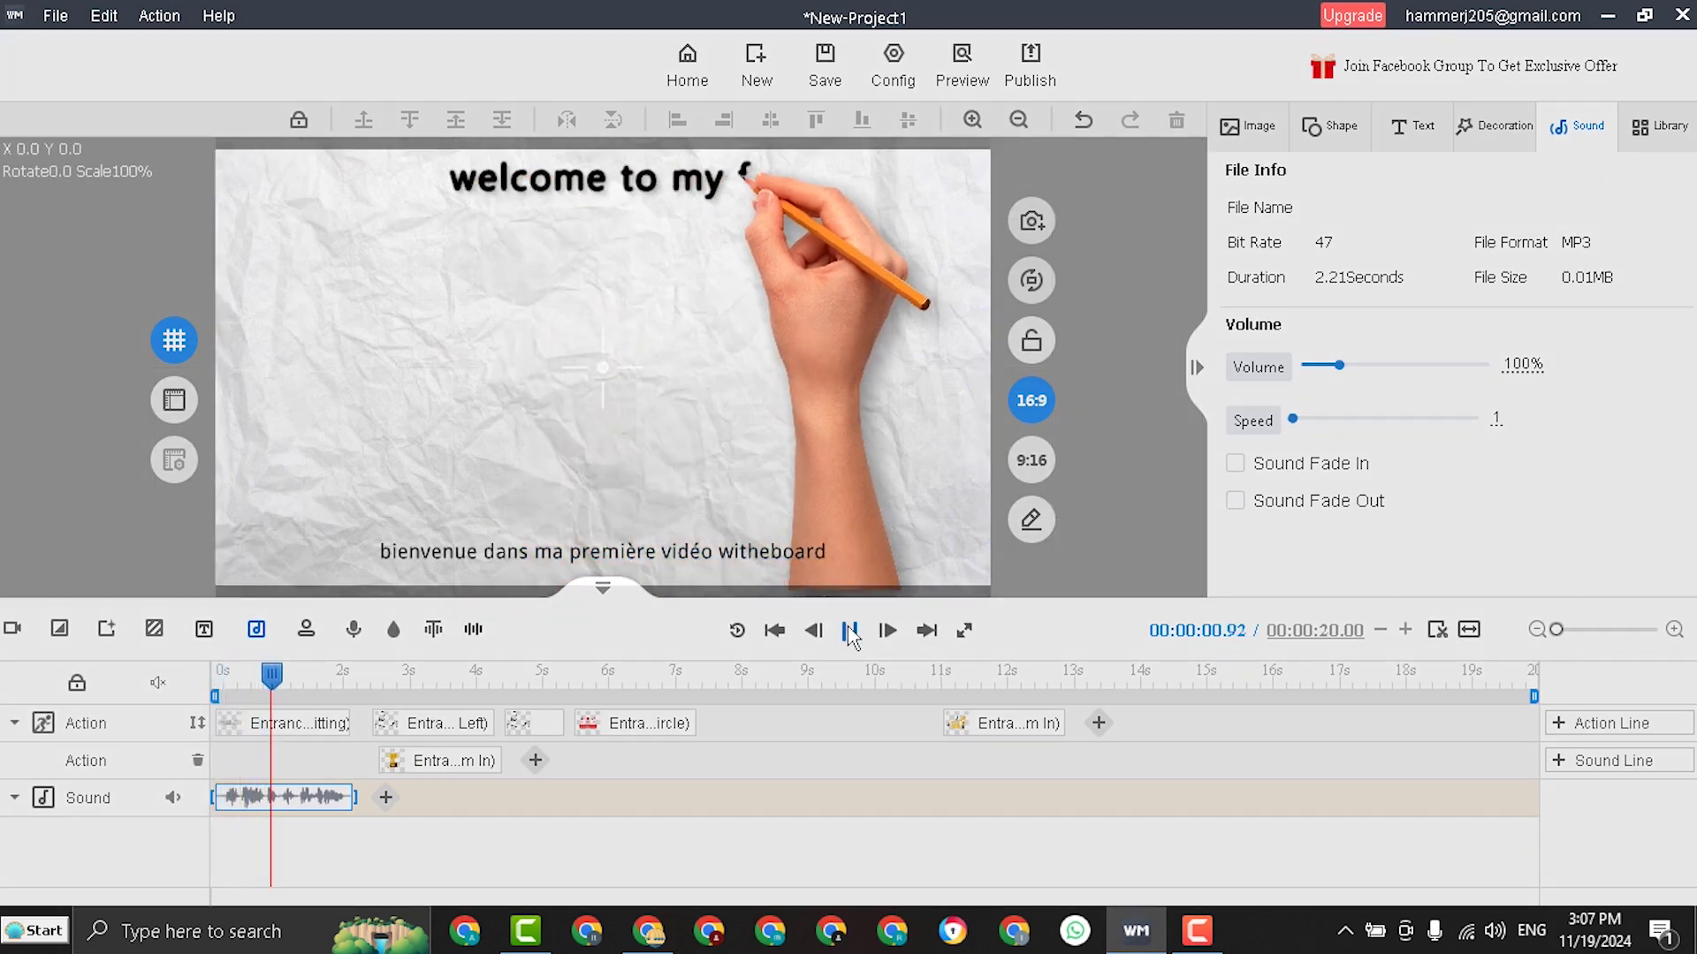
{"action": "left_click", "coordinate": [849, 631]}
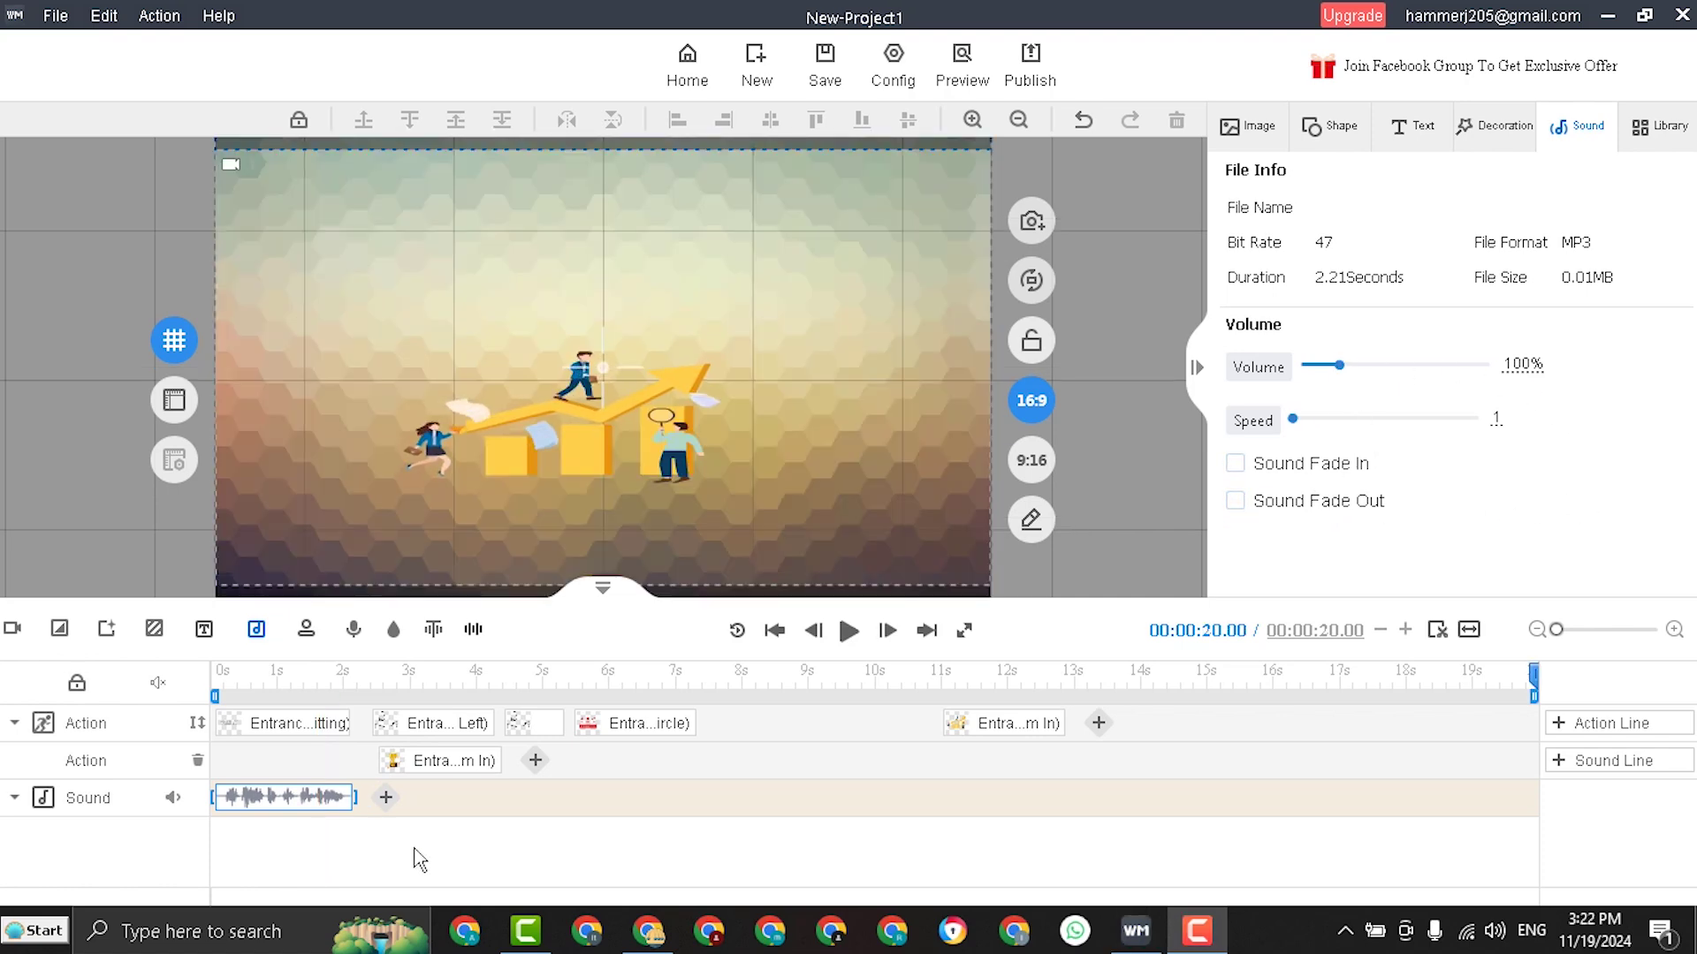
{"action": "left_click", "coordinate": [259, 800]}
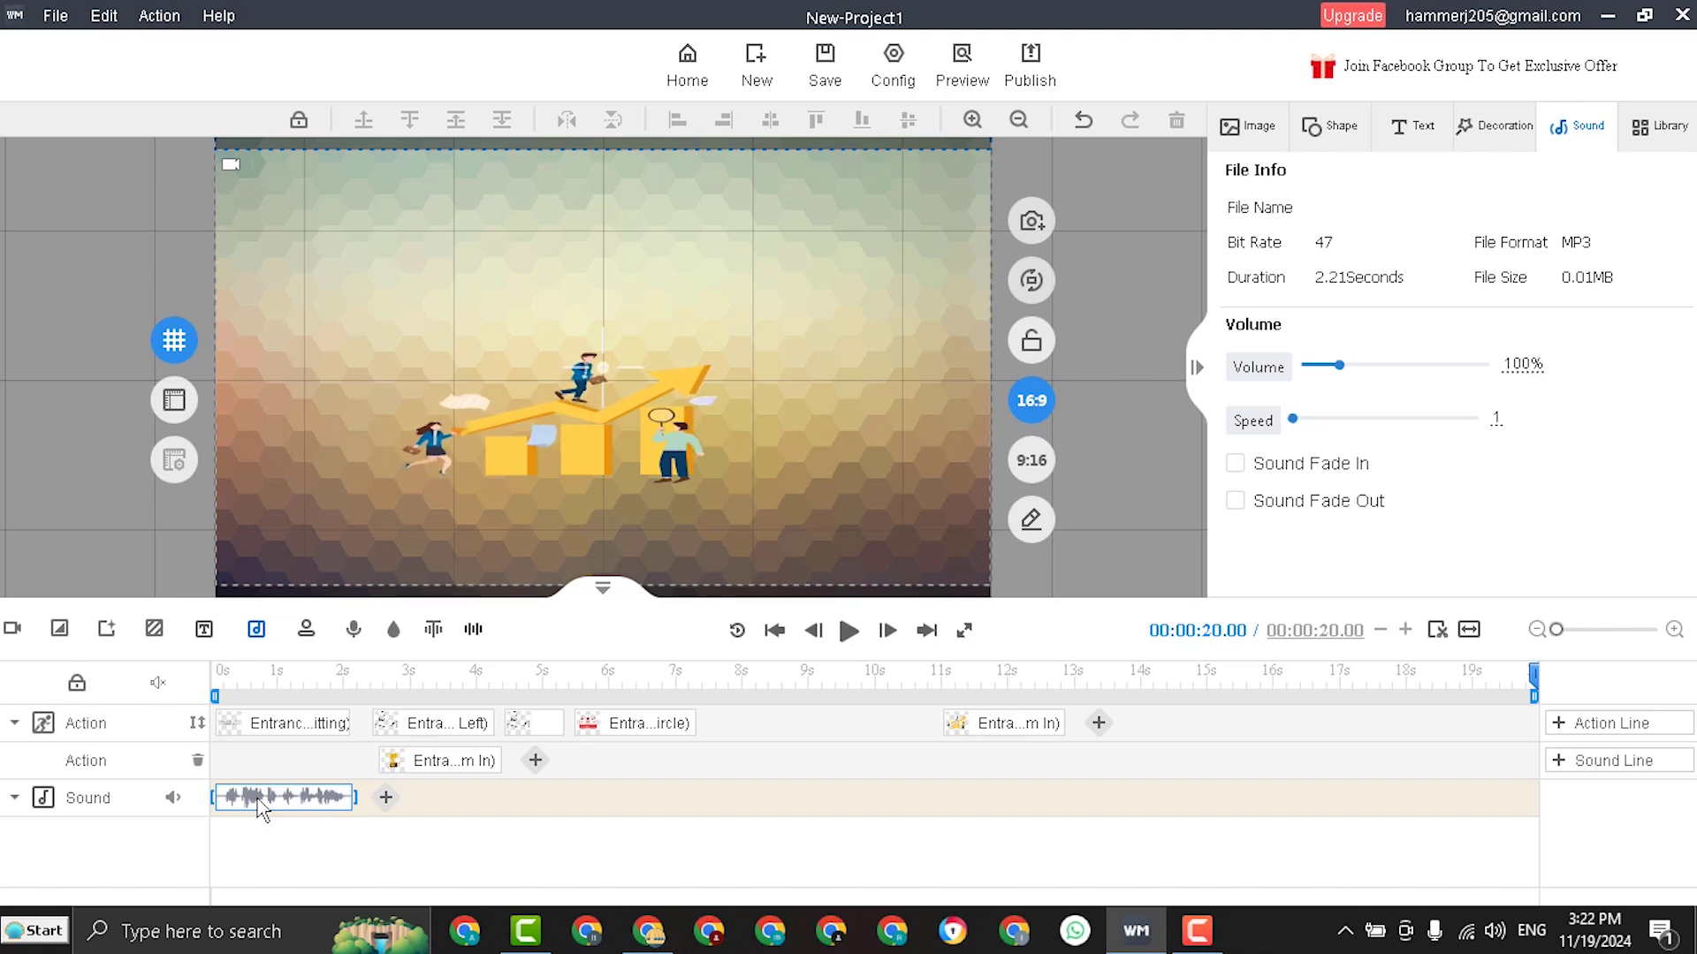
{"action": "right_click", "coordinate": [258, 798]}
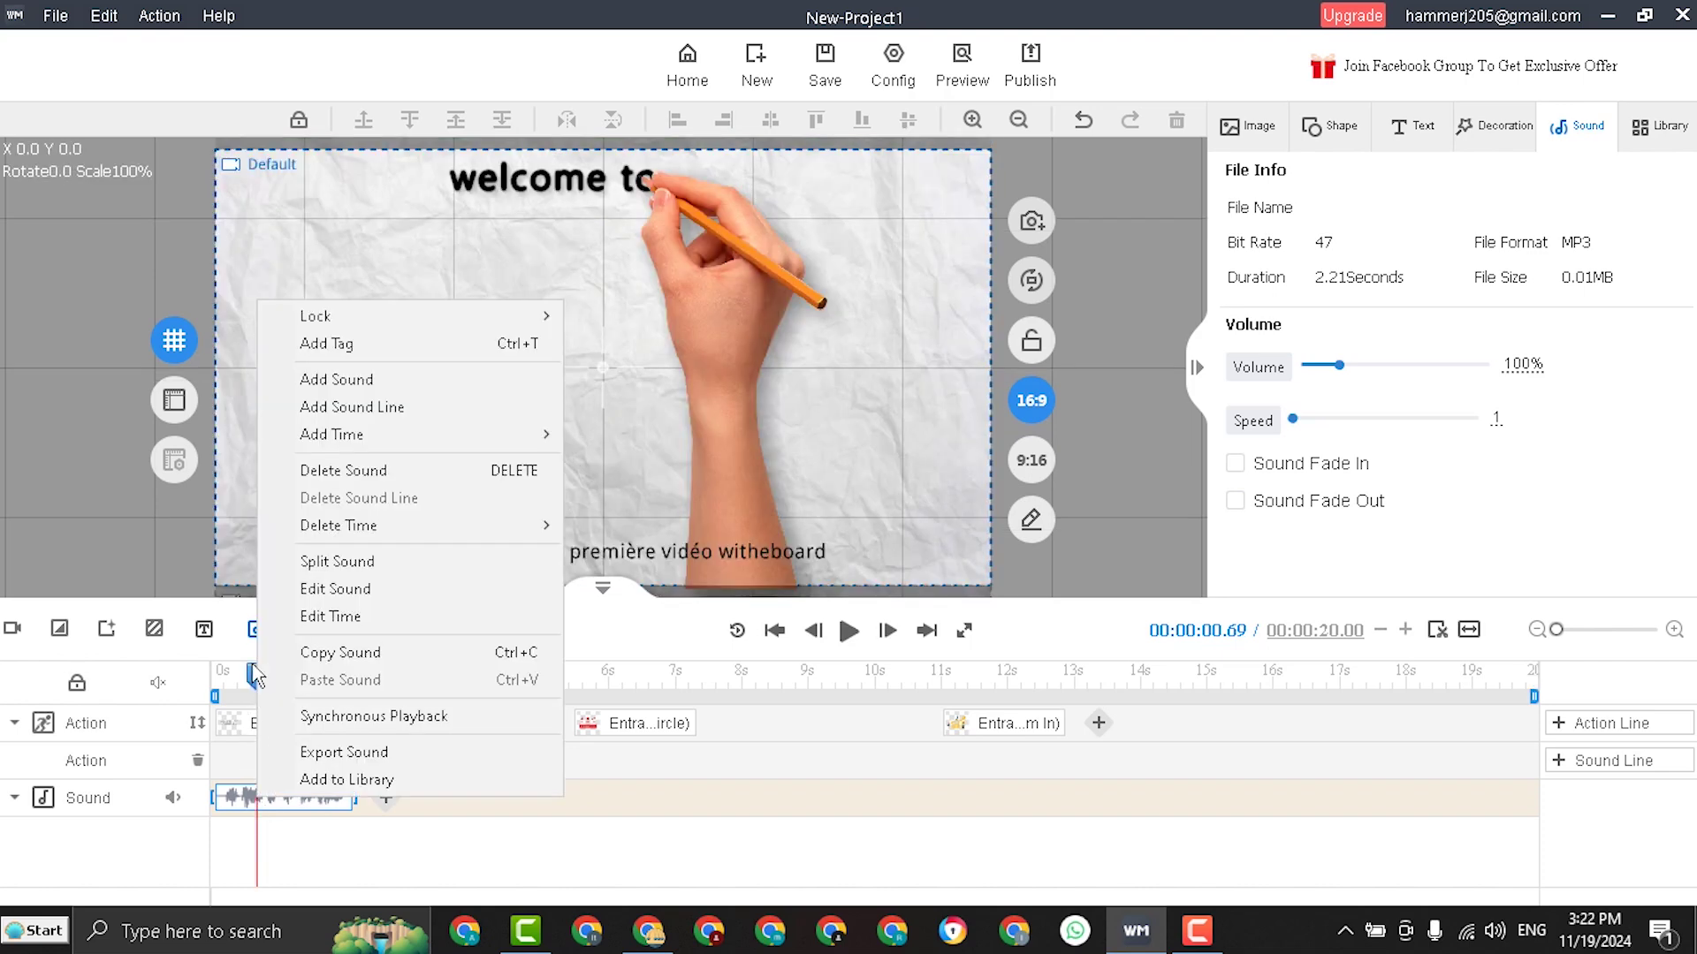
Cut the voice-over audio to the 0.1–2.13 s range, shortening it to 2.11 seconds.
{"action": "left_click", "coordinate": [328, 590]}
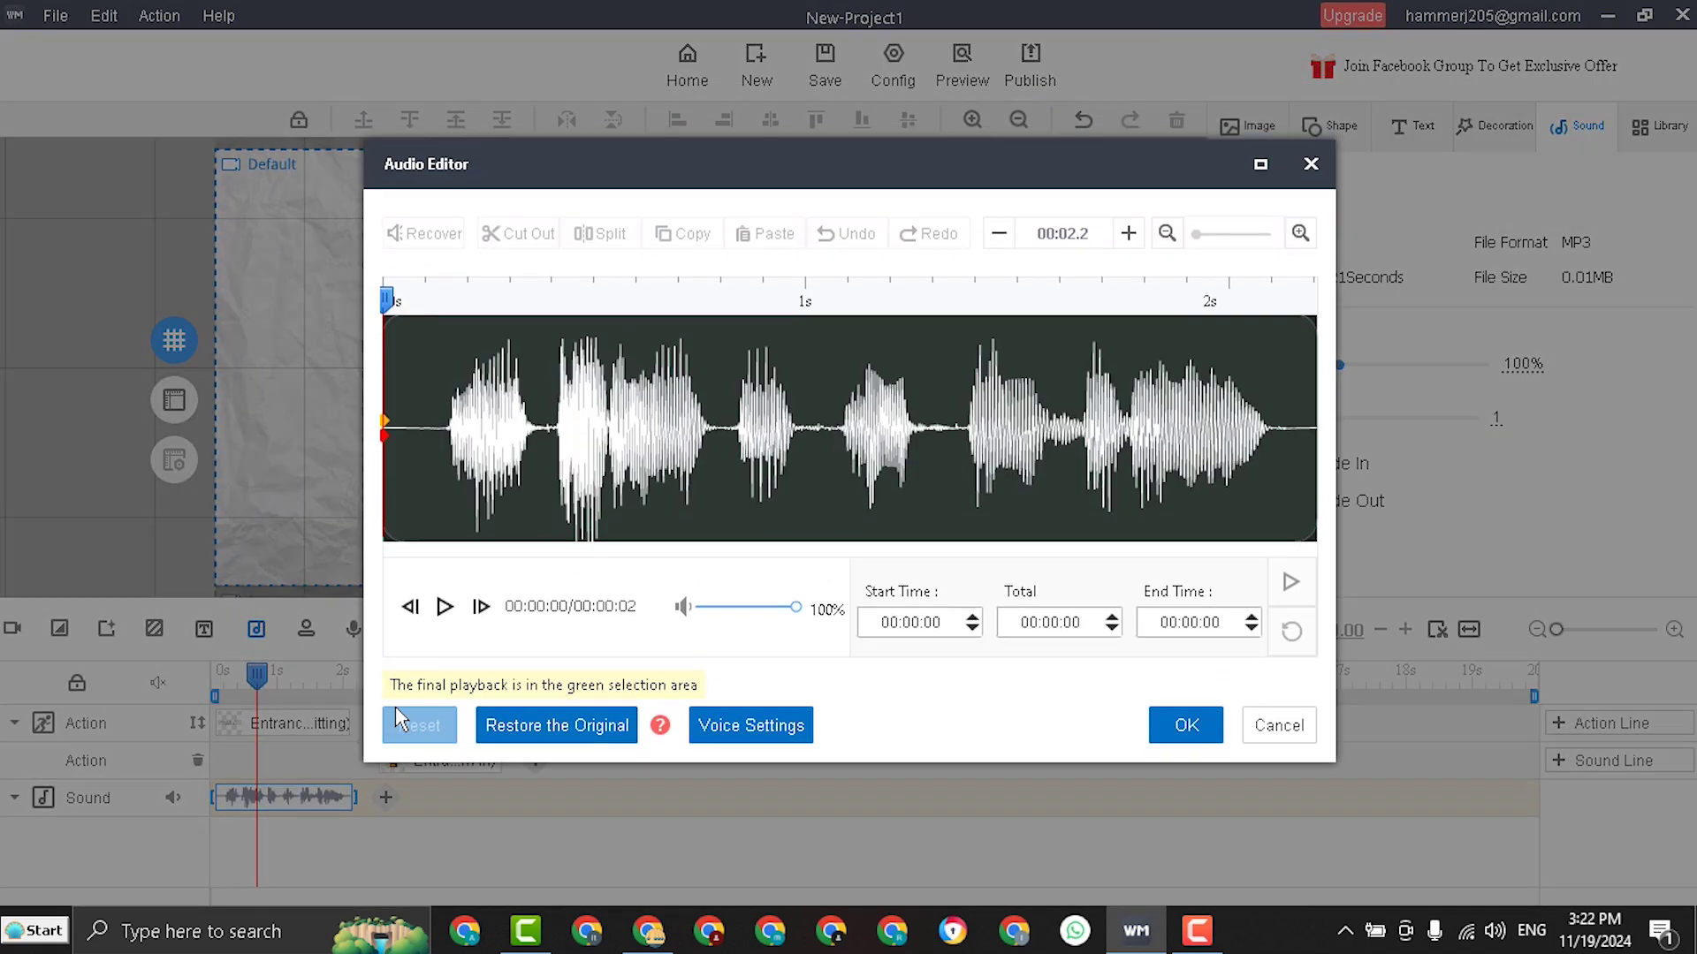
{"action": "left_click_drag", "start_coordinate": [426, 426], "coordinate": [1283, 437]}
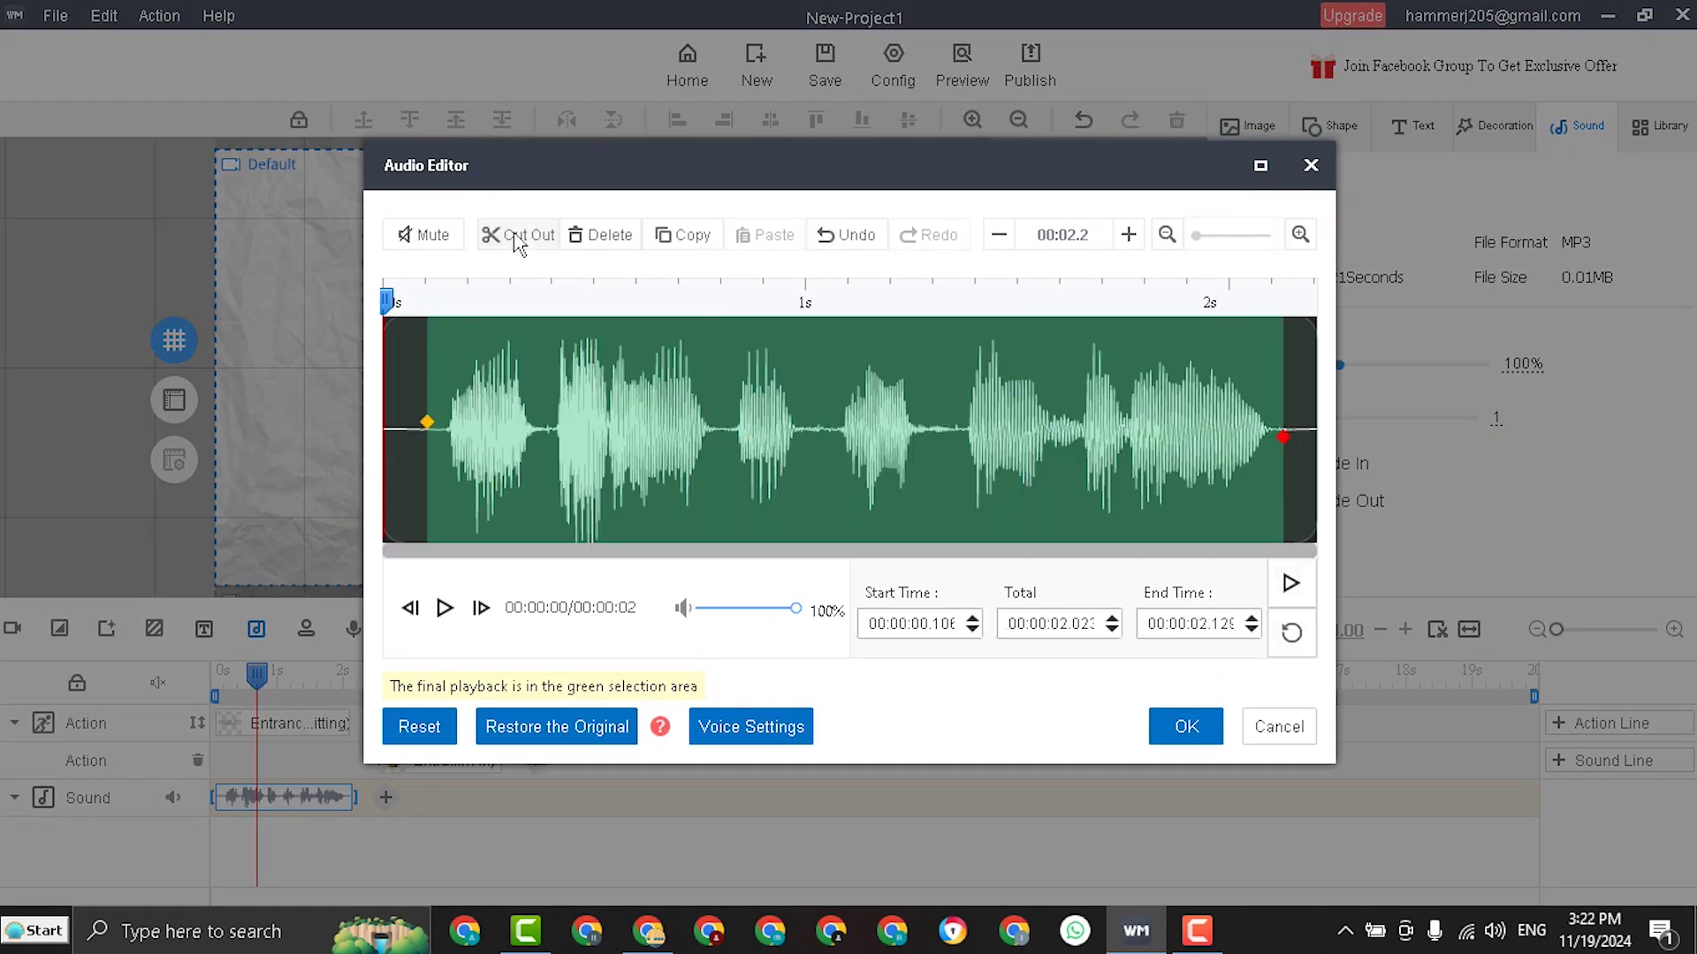
{"action": "left_click", "coordinate": [518, 235]}
{"action": "left_click", "coordinate": [1185, 727]}
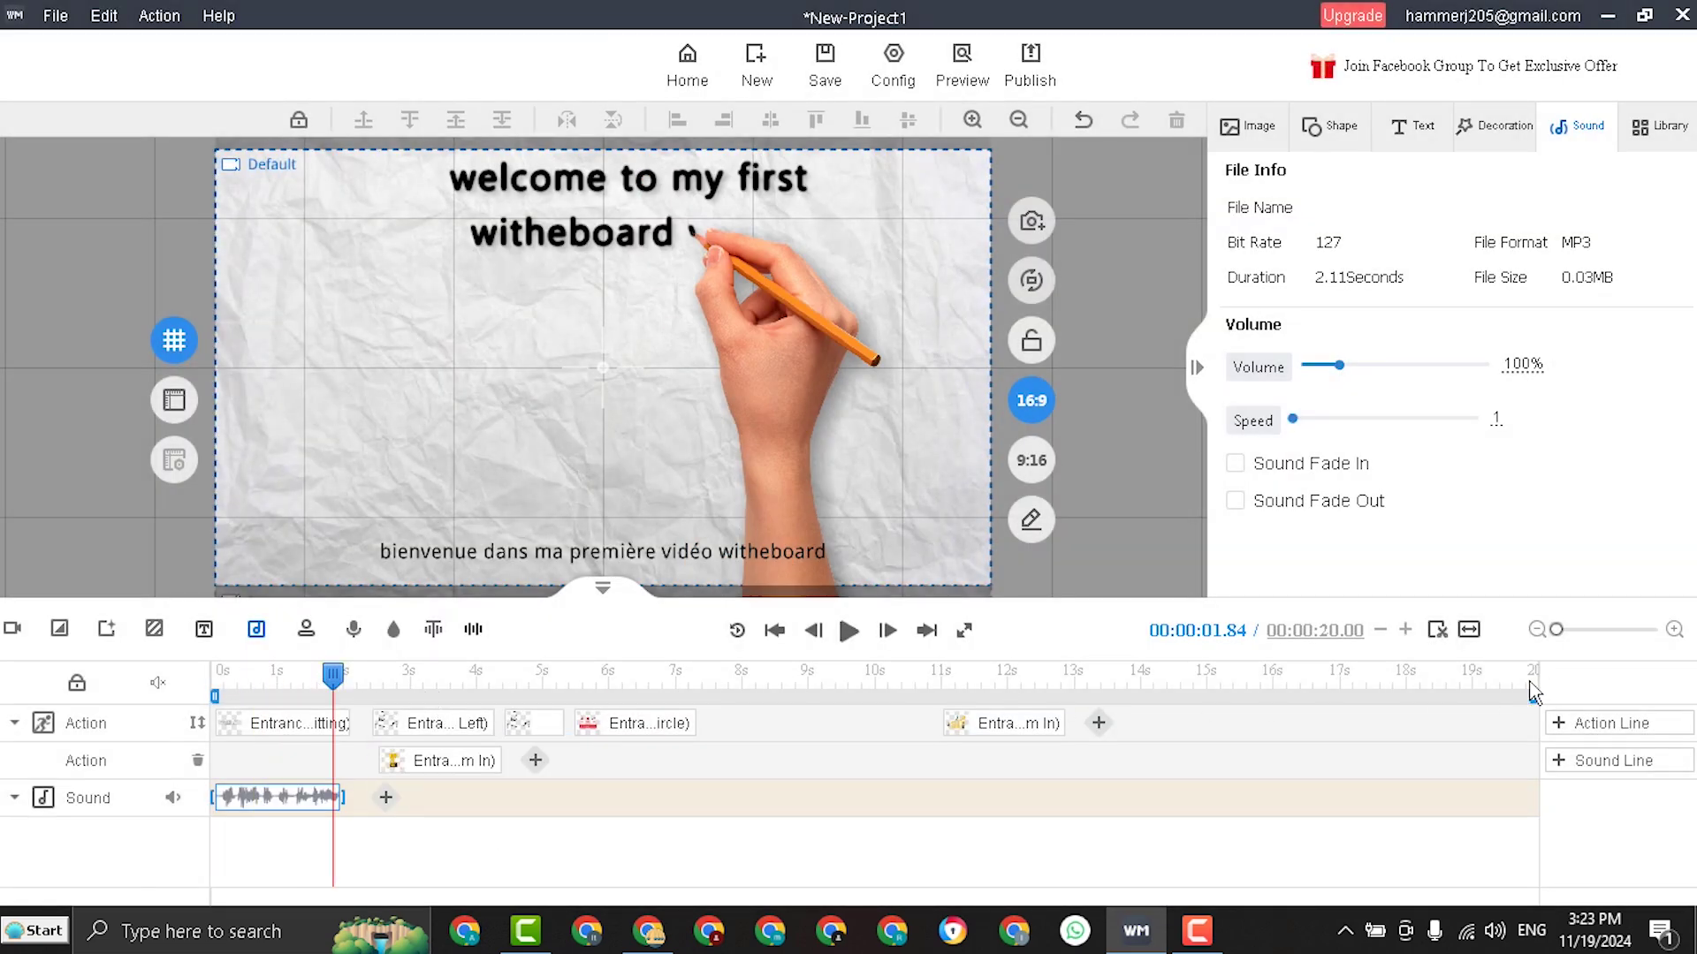
Increase the project's total duration to 00:00:34.00 and zoom the timeline in.
{"action": "left_click", "coordinate": [1405, 629]}
{"action": "left_click", "coordinate": [1405, 629]}
{"action": "left_click", "coordinate": [1406, 629]}
{"action": "left_click", "coordinate": [1405, 629]}
{"action": "left_click", "coordinate": [1405, 629]}
{"action": "left_click", "coordinate": [1405, 629]}
{"action": "left_click", "coordinate": [1405, 629]}
{"action": "left_click", "coordinate": [1405, 629]}
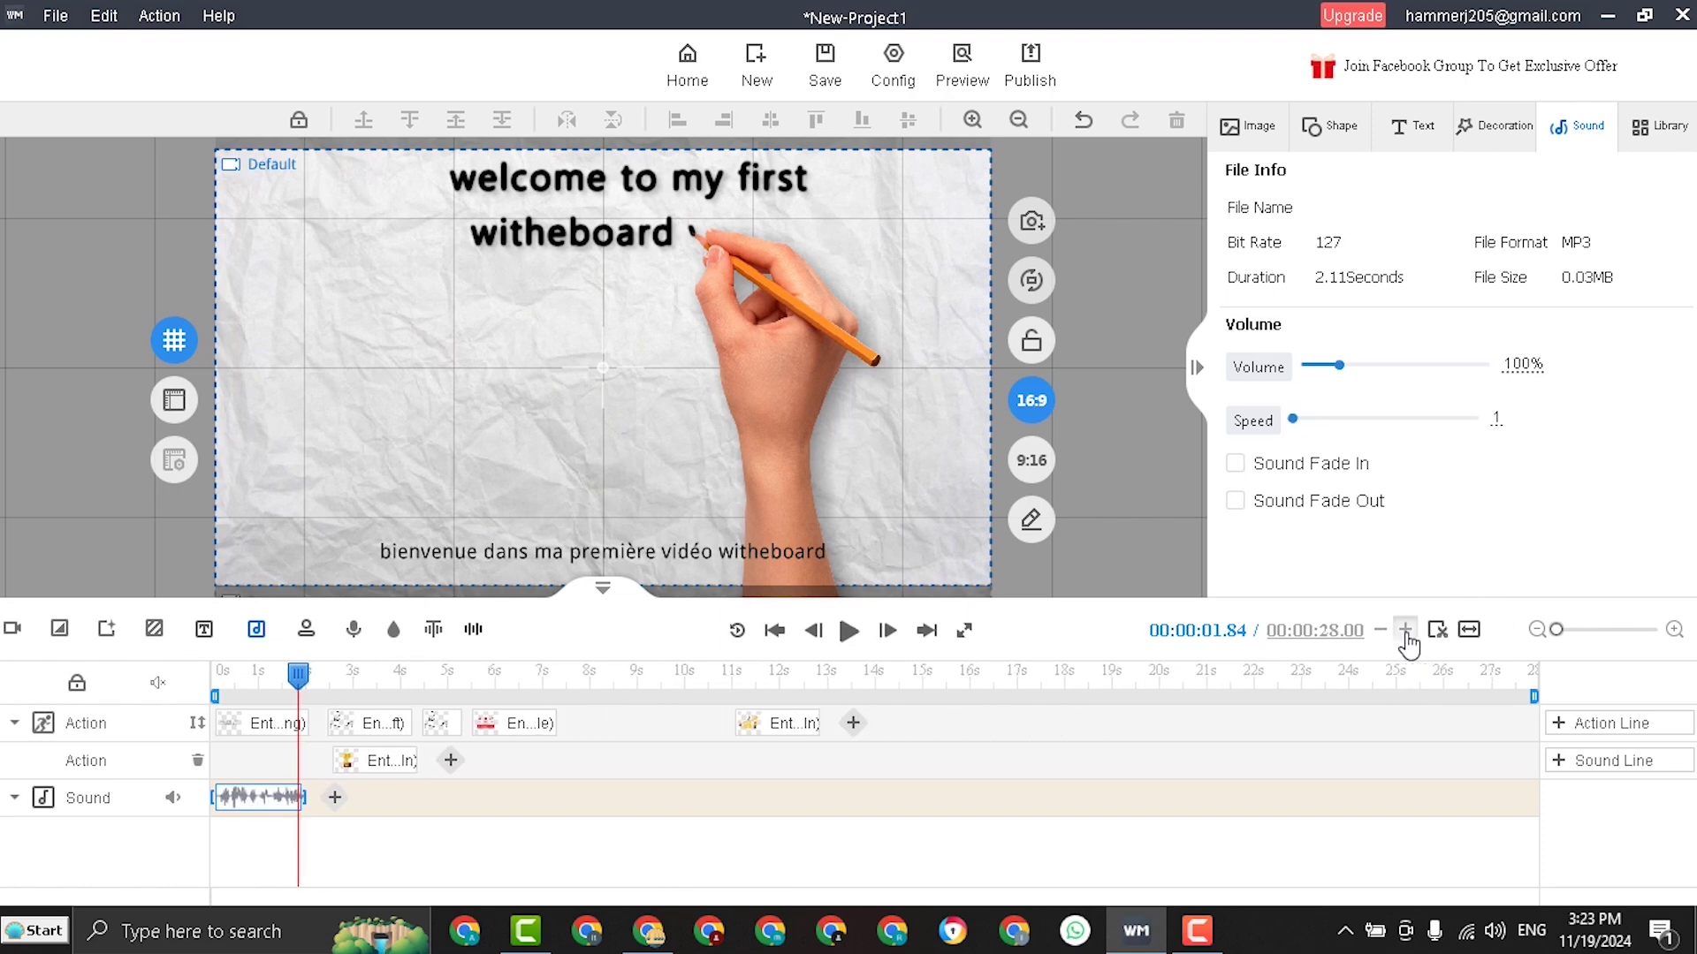
{"action": "left_click", "coordinate": [1405, 629]}
{"action": "left_click", "coordinate": [1405, 629]}
{"action": "left_click", "coordinate": [1405, 629]}
{"action": "left_click", "coordinate": [1405, 629]}
{"action": "left_click", "coordinate": [1405, 629]}
{"action": "left_click", "coordinate": [1405, 629]}
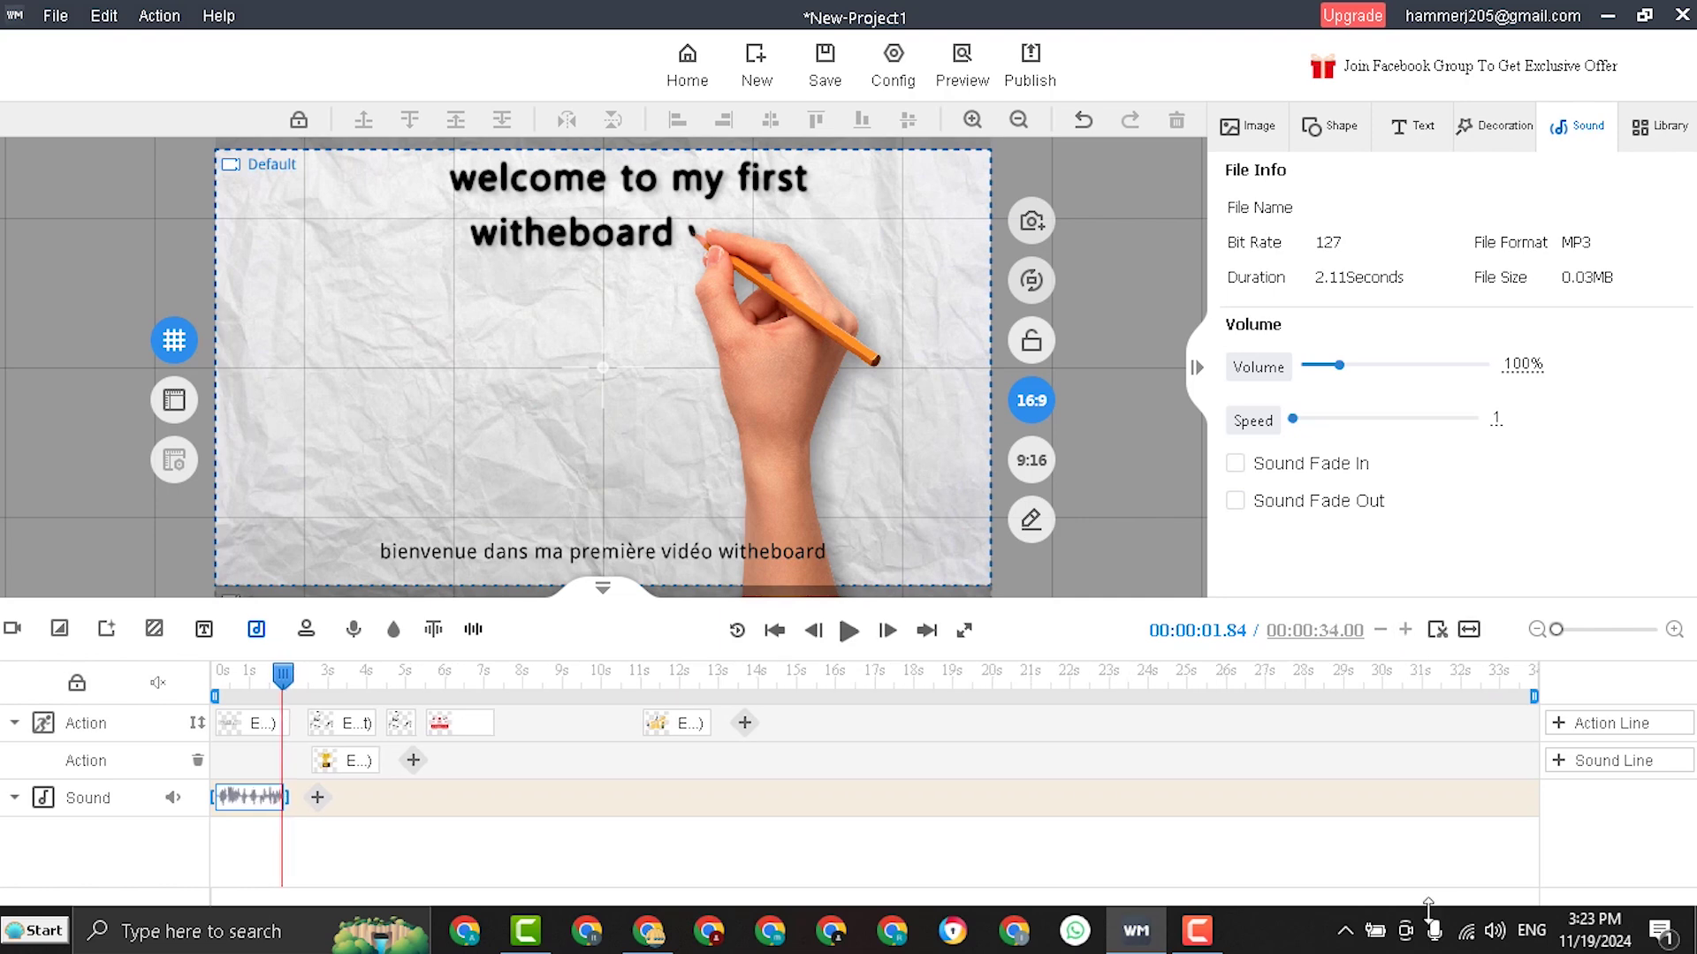
{"action": "left_click", "coordinate": [1672, 633]}
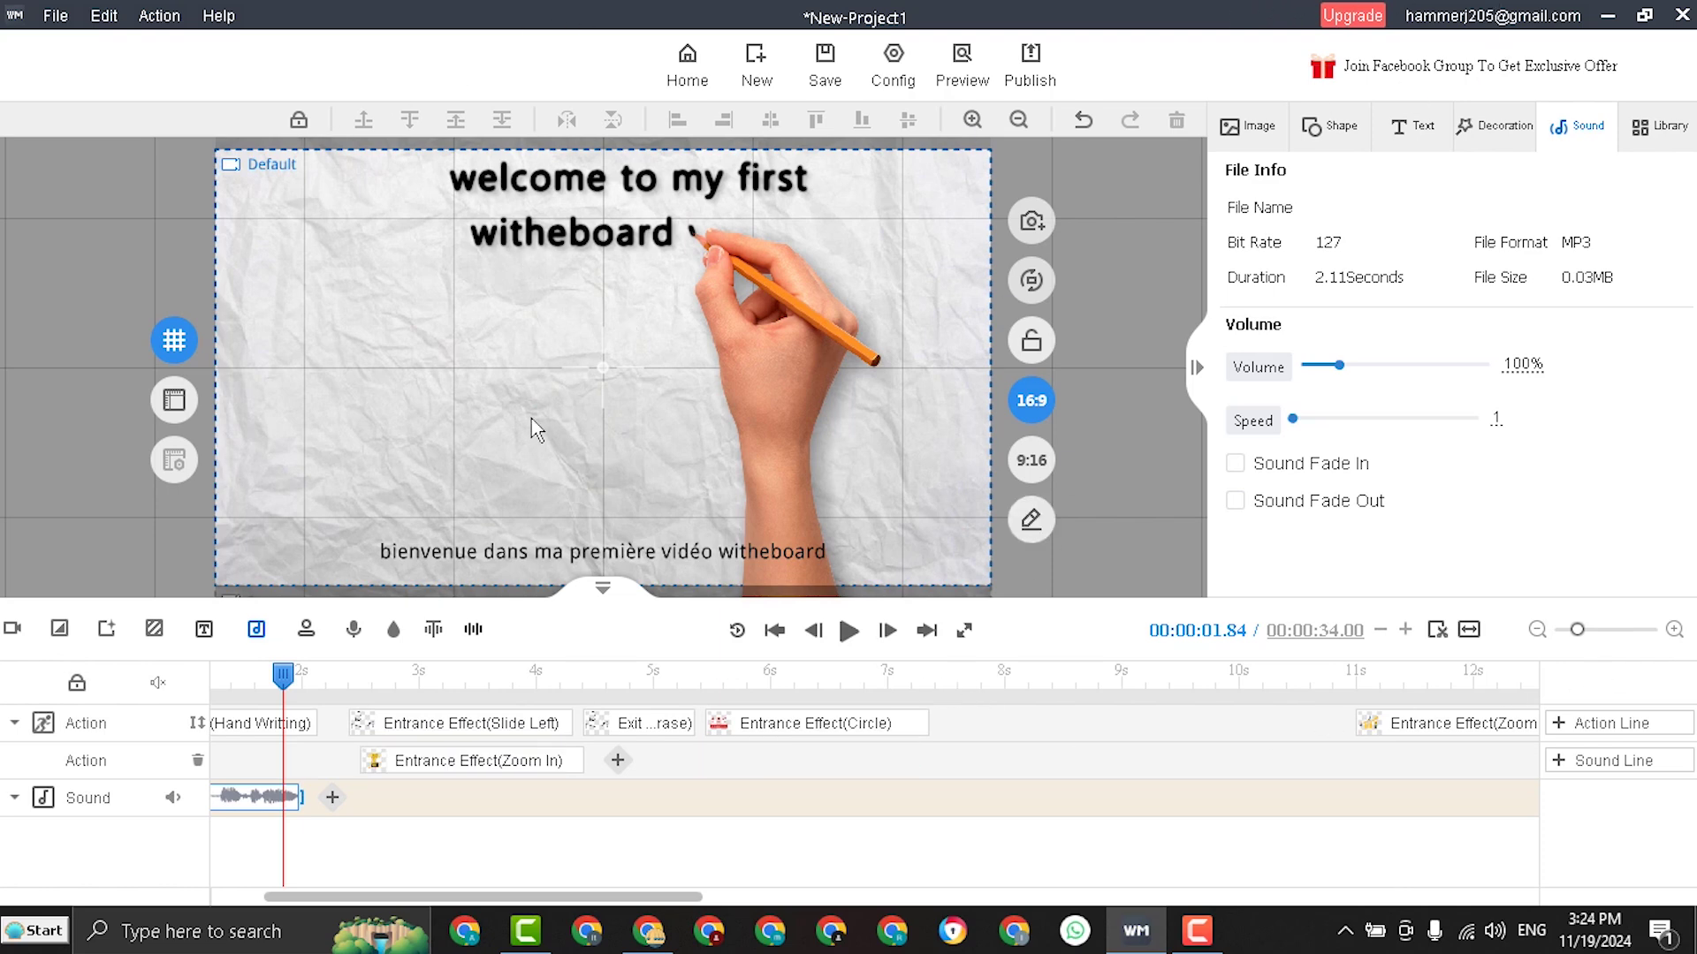
Add a Characters track with the White-collar Worker doing Walk-Sadly, then preview it briefly.
{"action": "left_click", "coordinate": [306, 631]}
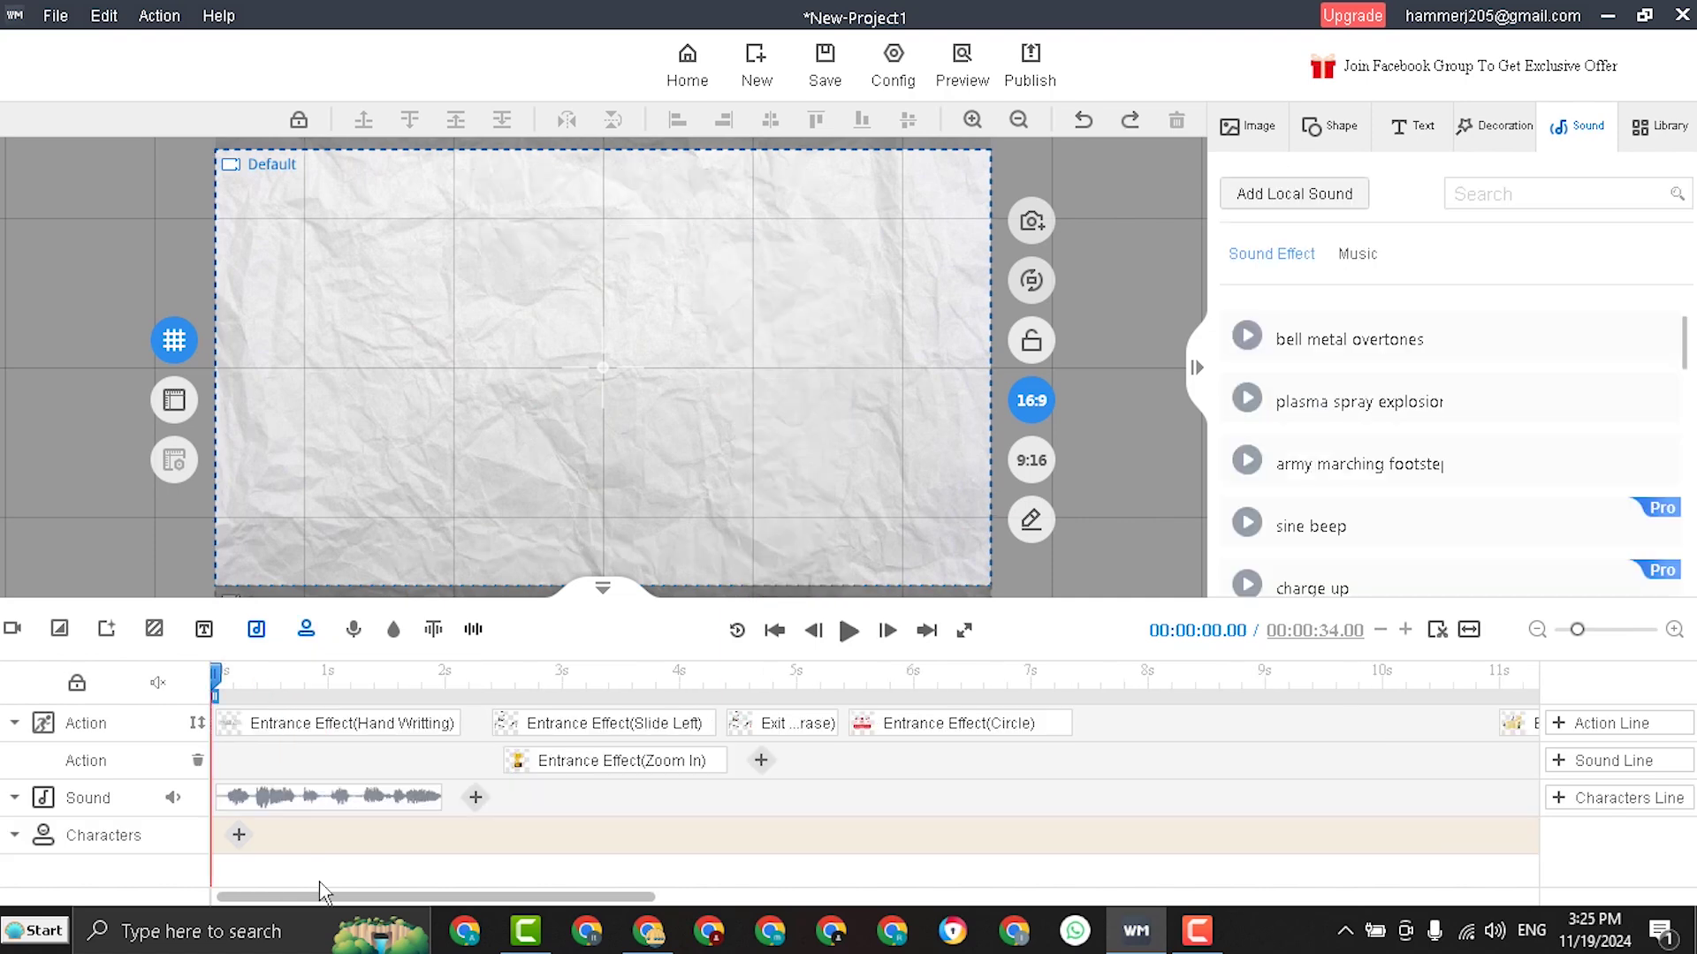
{"action": "left_click", "coordinate": [239, 836]}
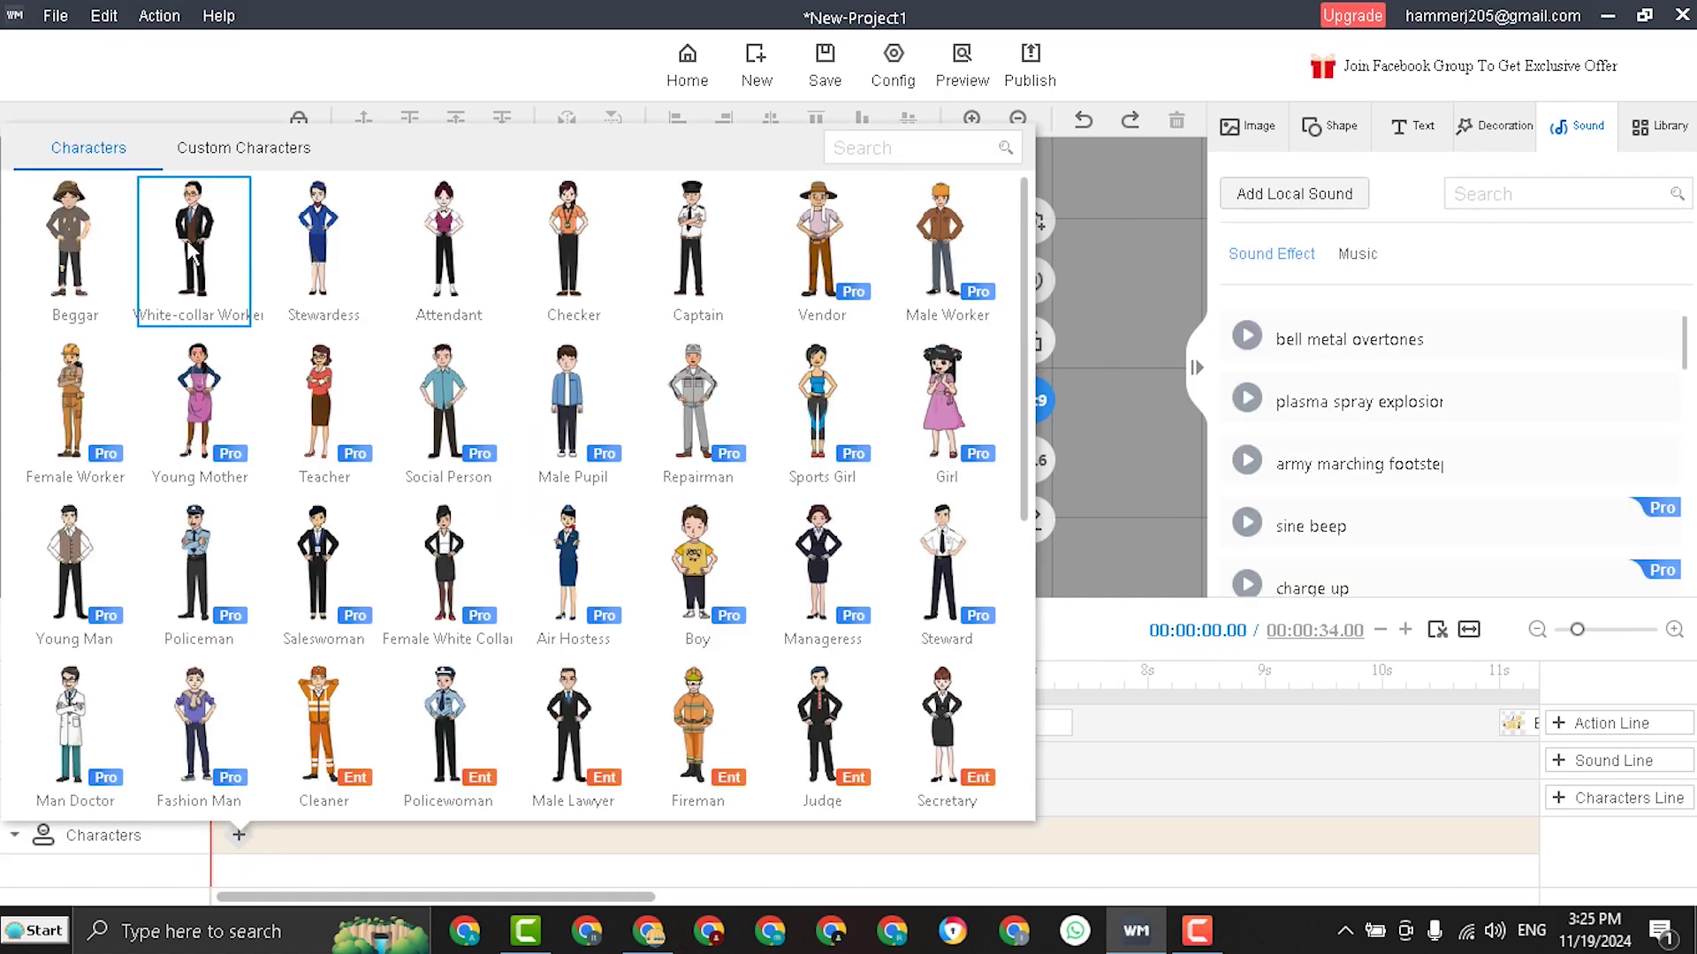
{"action": "left_click", "coordinate": [188, 240]}
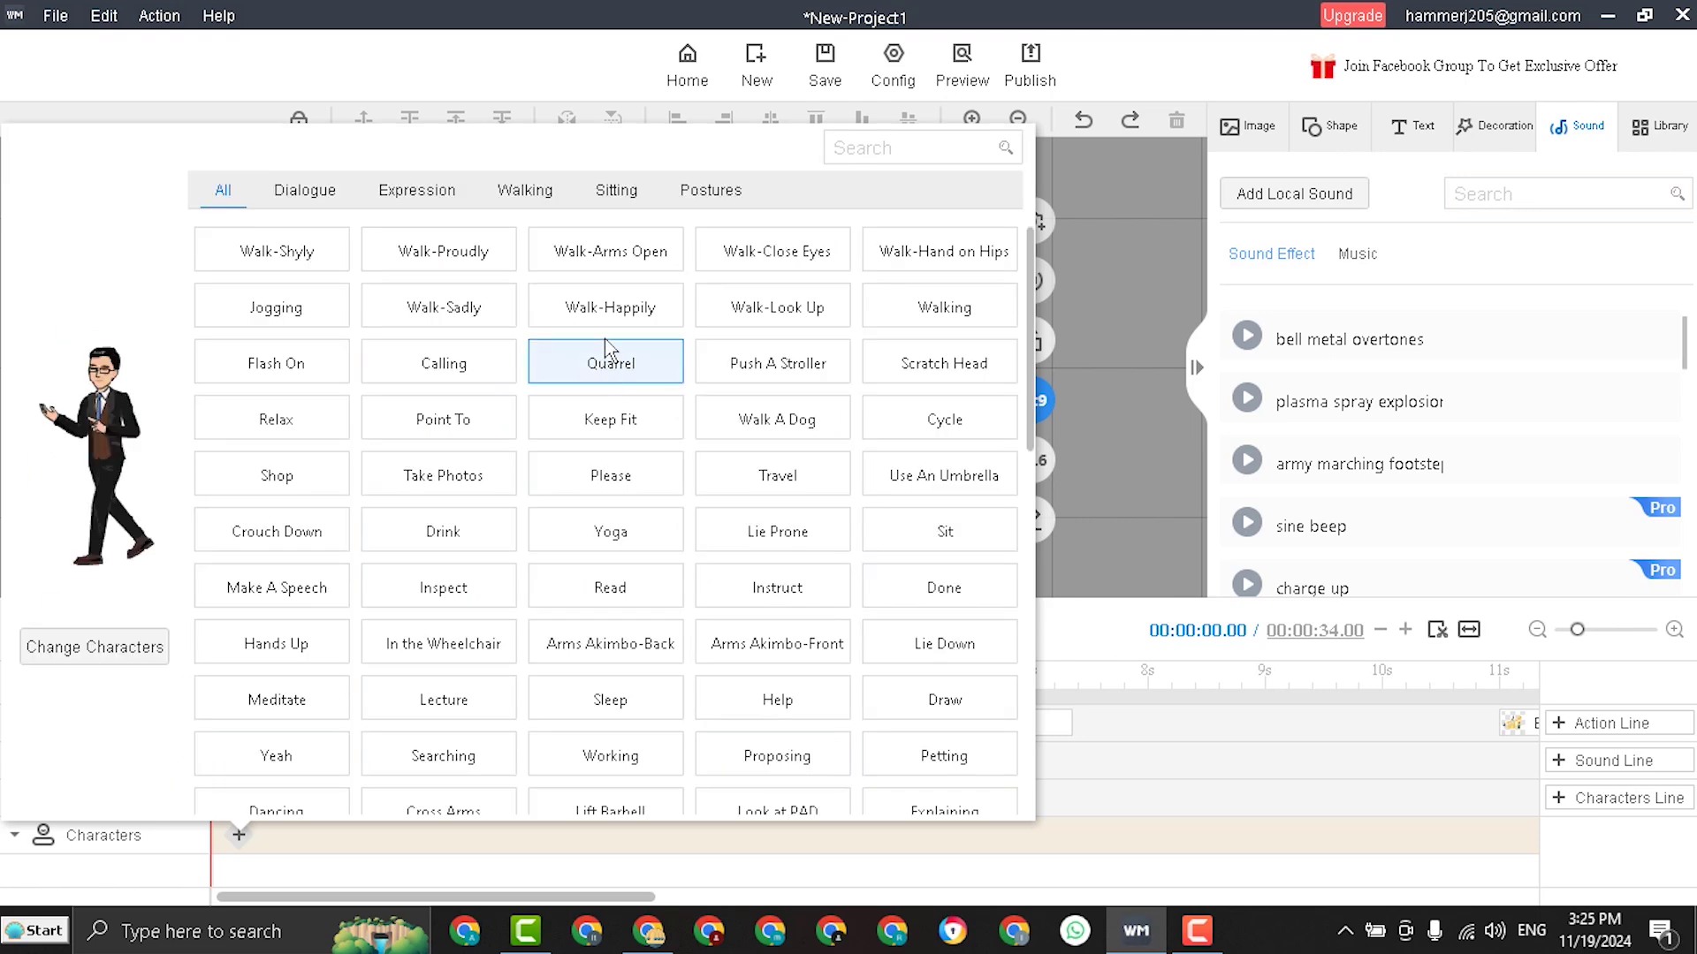
{"action": "left_click", "coordinate": [458, 318]}
{"action": "left_click", "coordinate": [848, 635]}
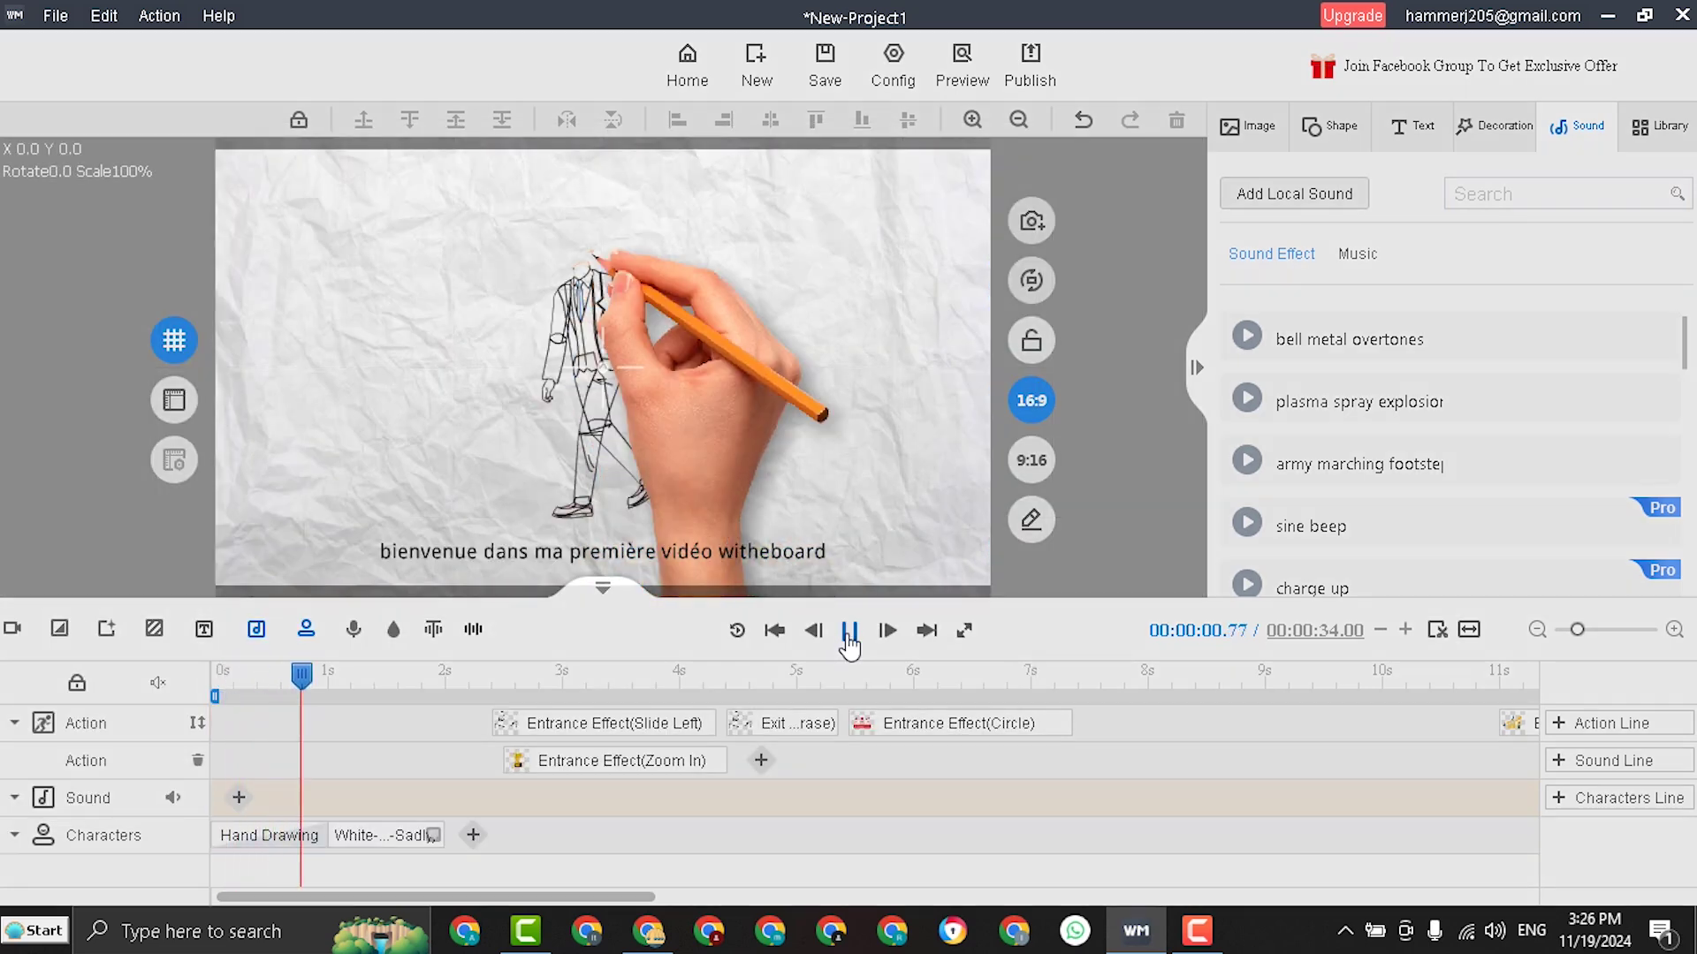
{"action": "left_click", "coordinate": [847, 632]}
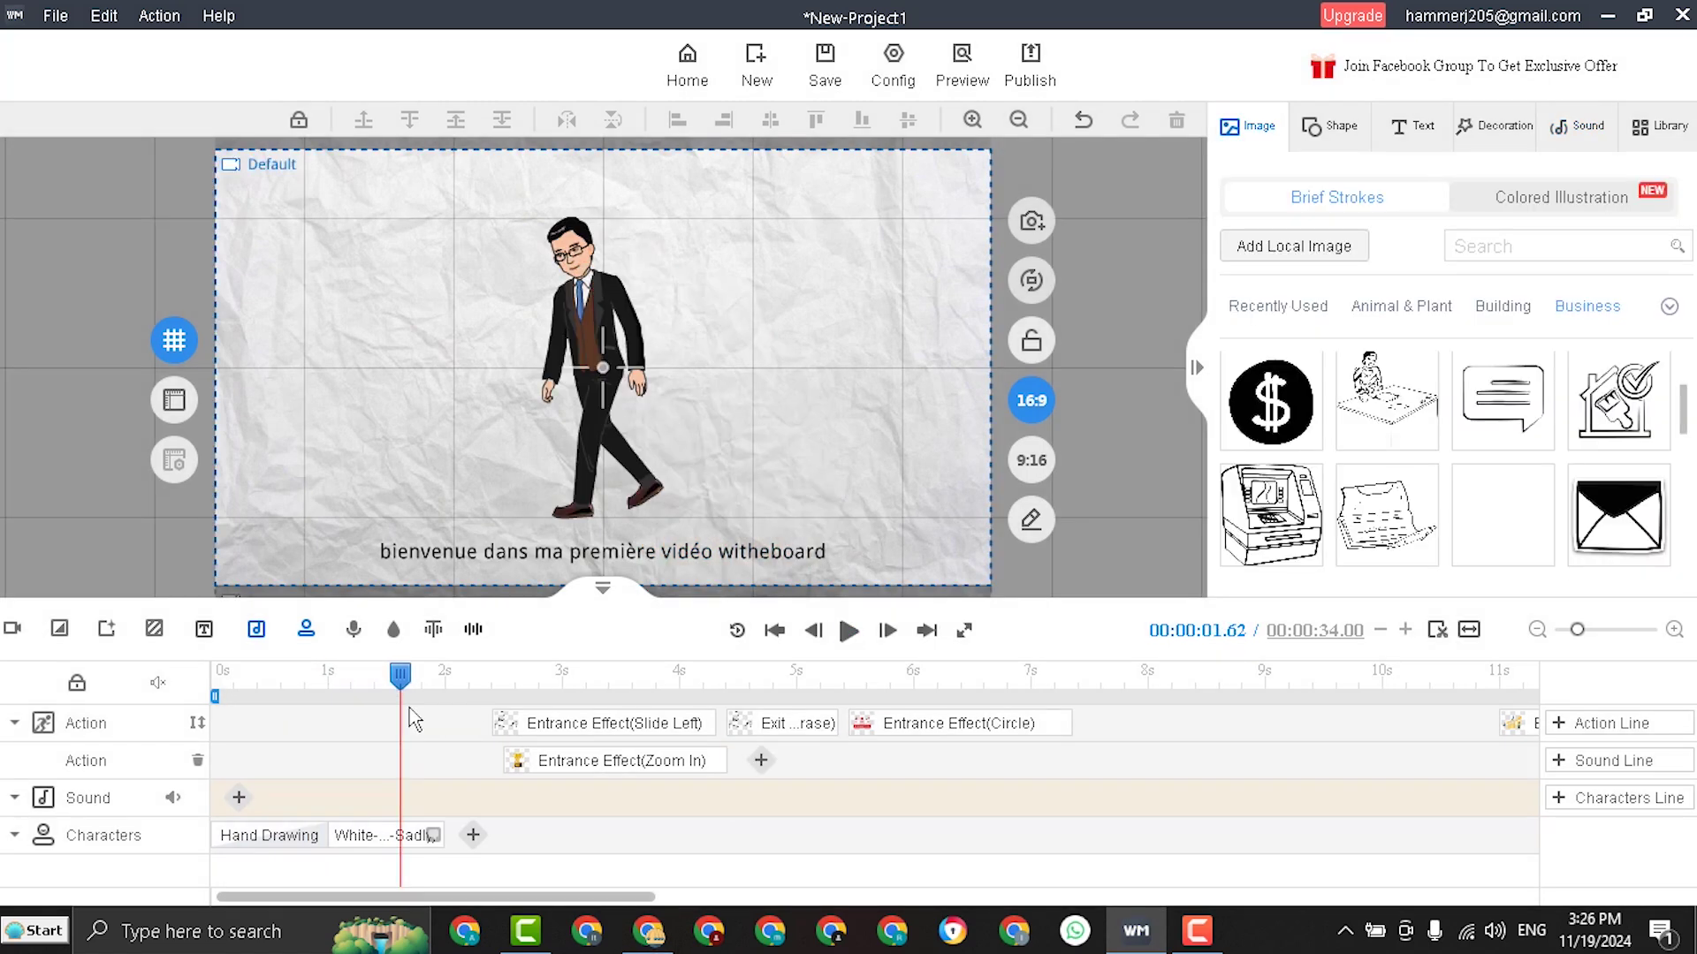
Draw an arrow shape on the right of the page and drop a callout bubble onto the canvas.
{"action": "left_click", "coordinate": [1330, 127]}
{"action": "left_click", "coordinate": [1328, 328]}
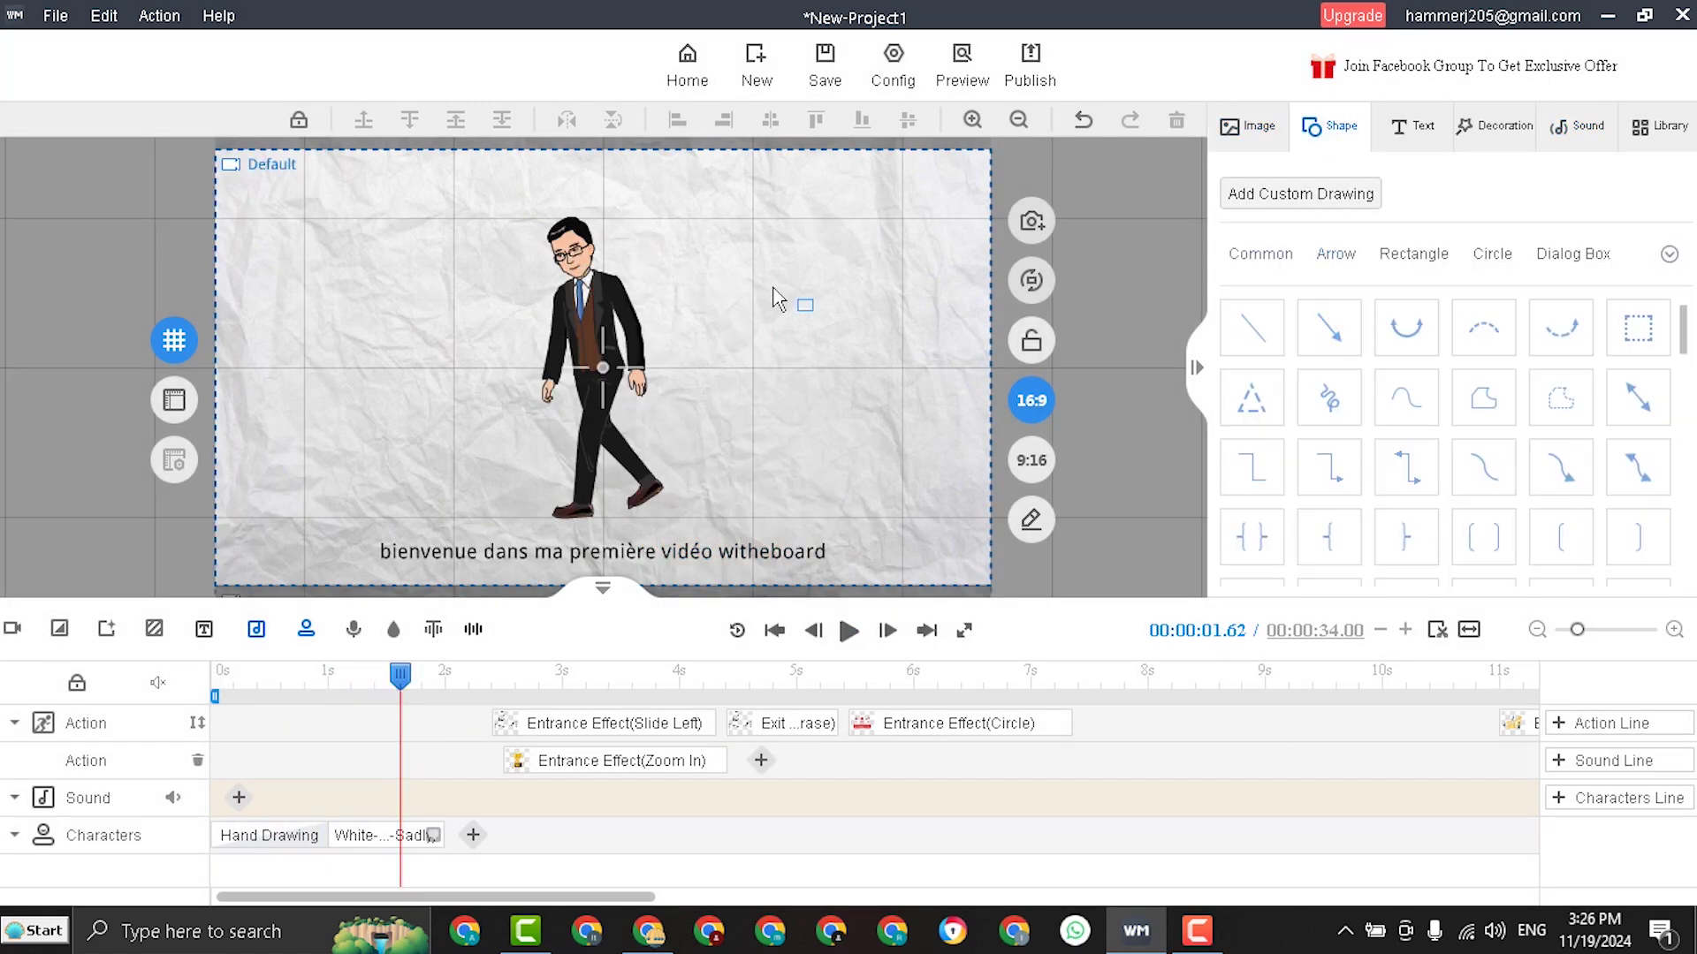
{"action": "left_click_drag", "start_coordinate": [774, 288], "coordinate": [881, 395]}
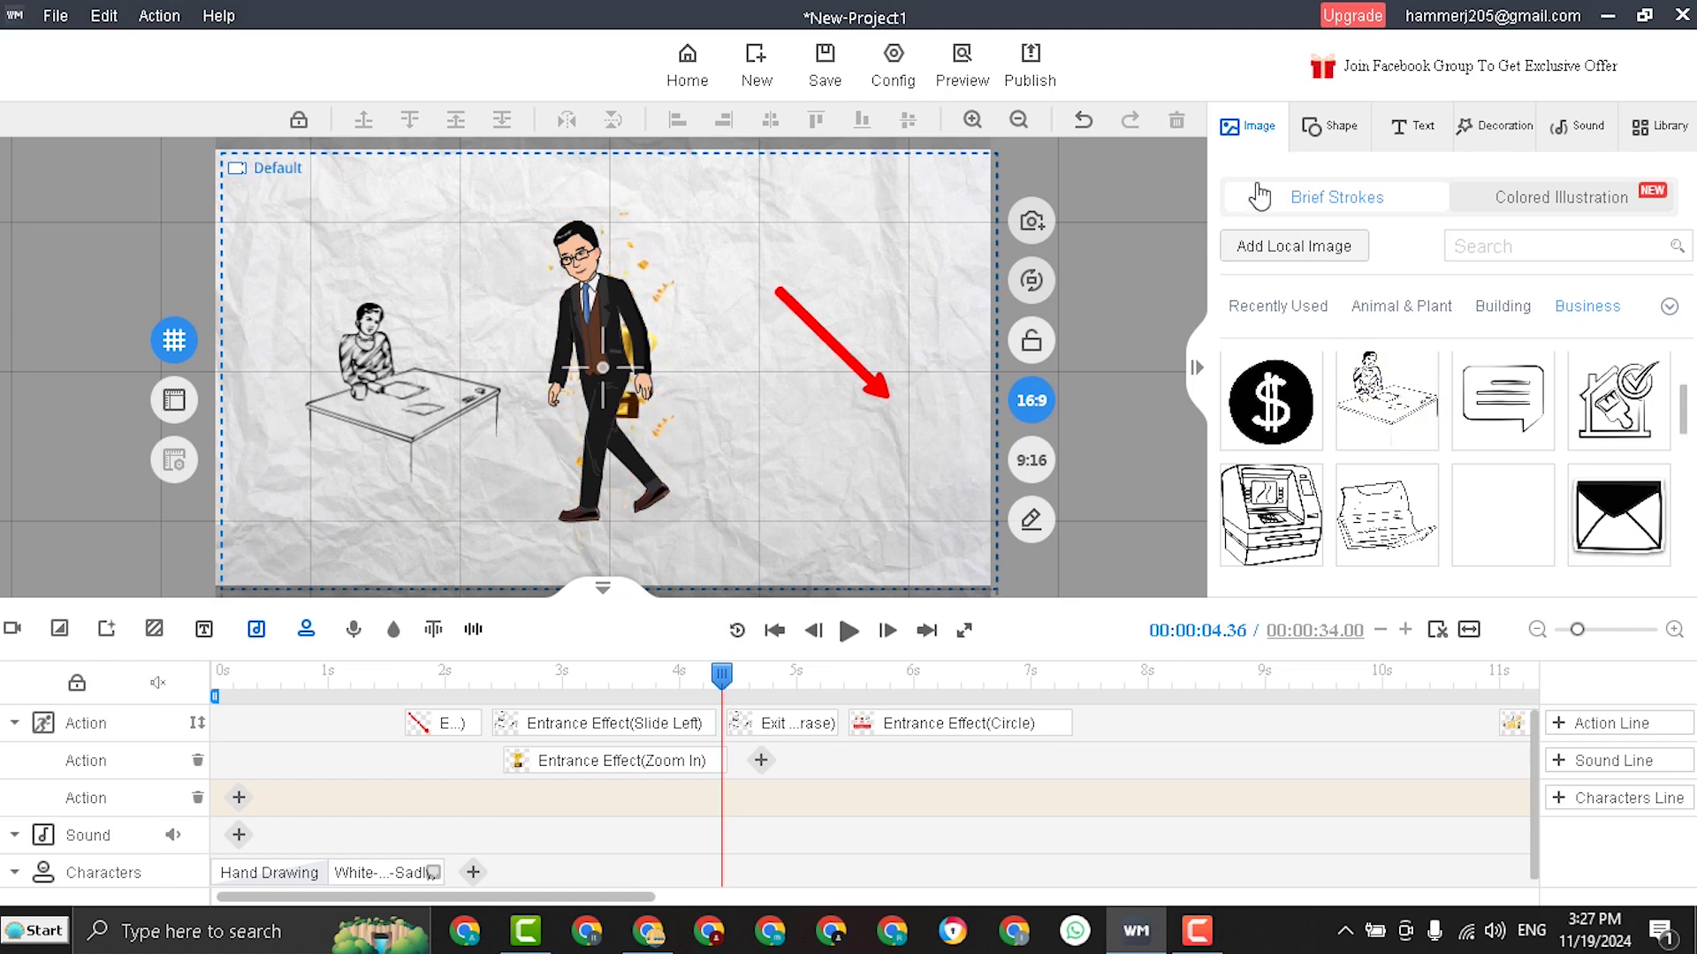
{"action": "left_click", "coordinate": [1411, 129]}
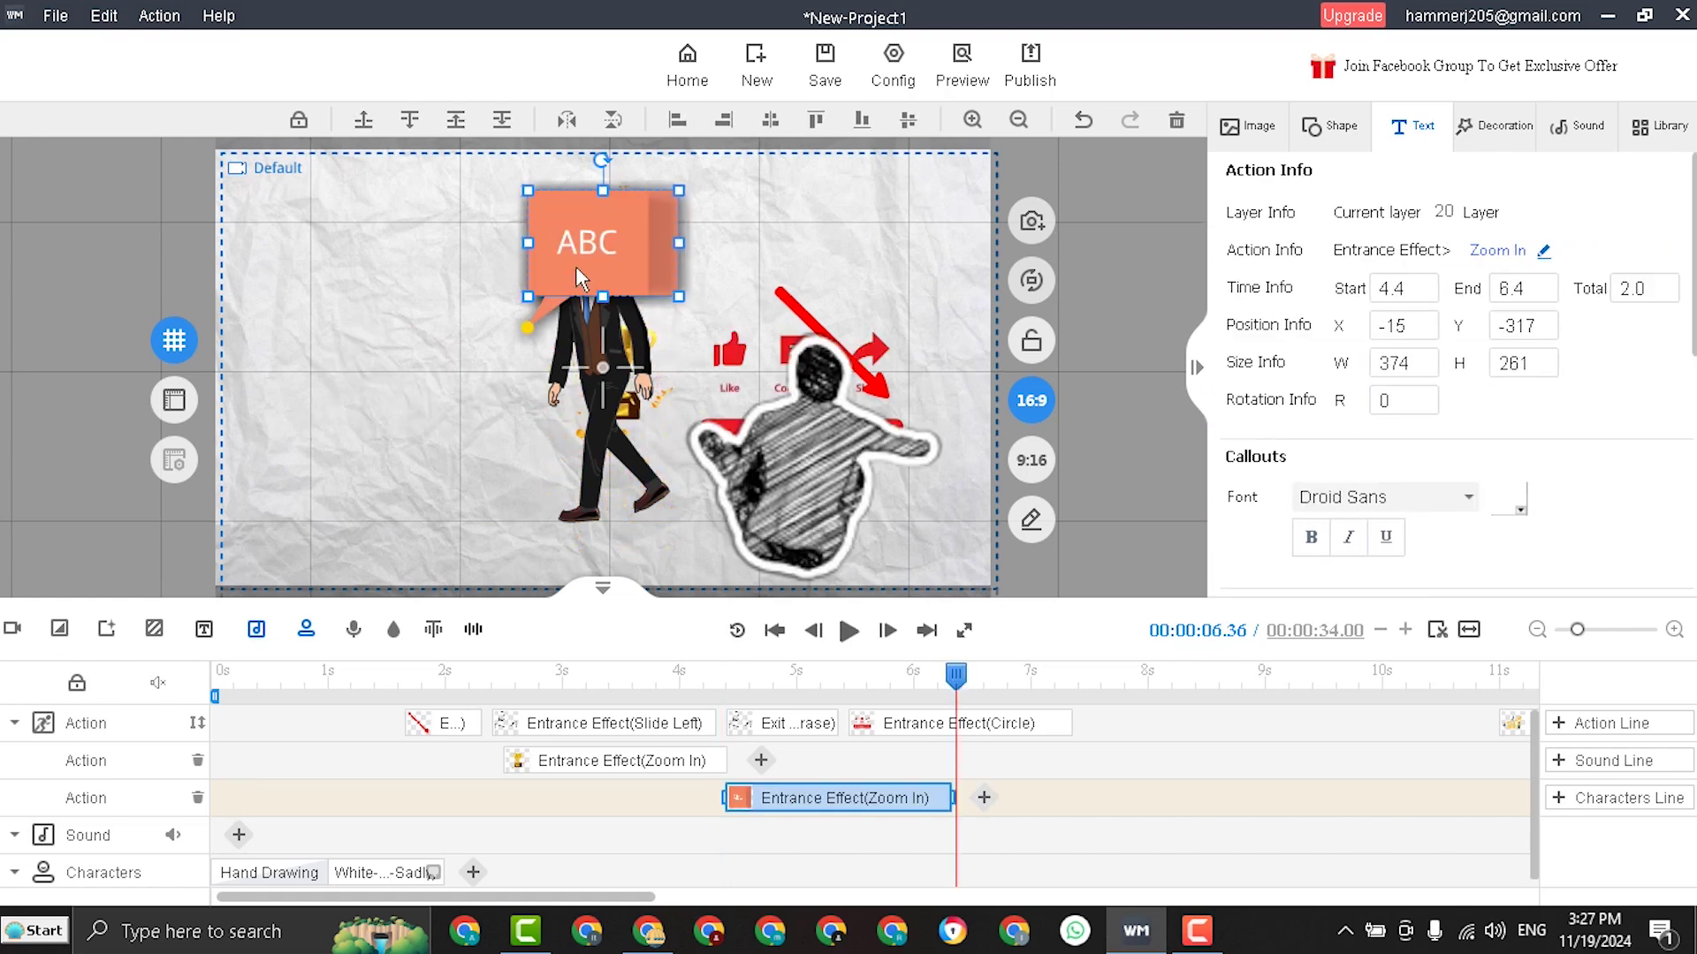
{"action": "left_click_drag", "start_coordinate": [447, 318], "coordinate": [409, 310]}
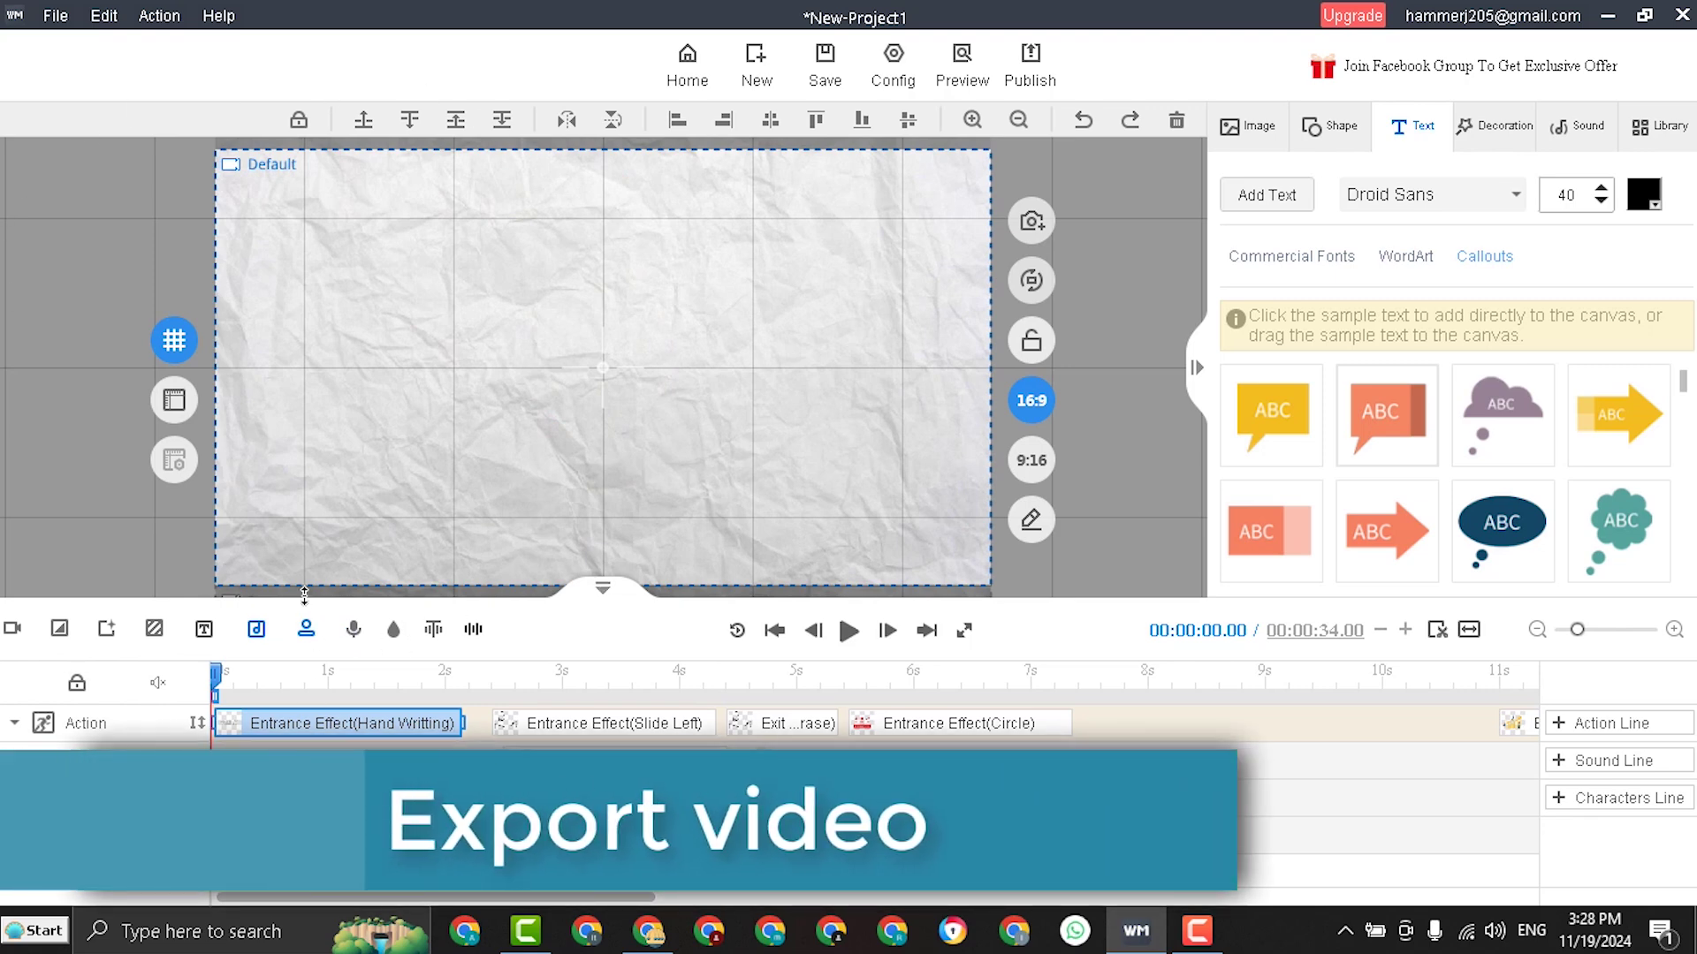
Publish the project as a video, naming the MP4 output 'my first video'.
{"action": "left_click", "coordinate": [1022, 77]}
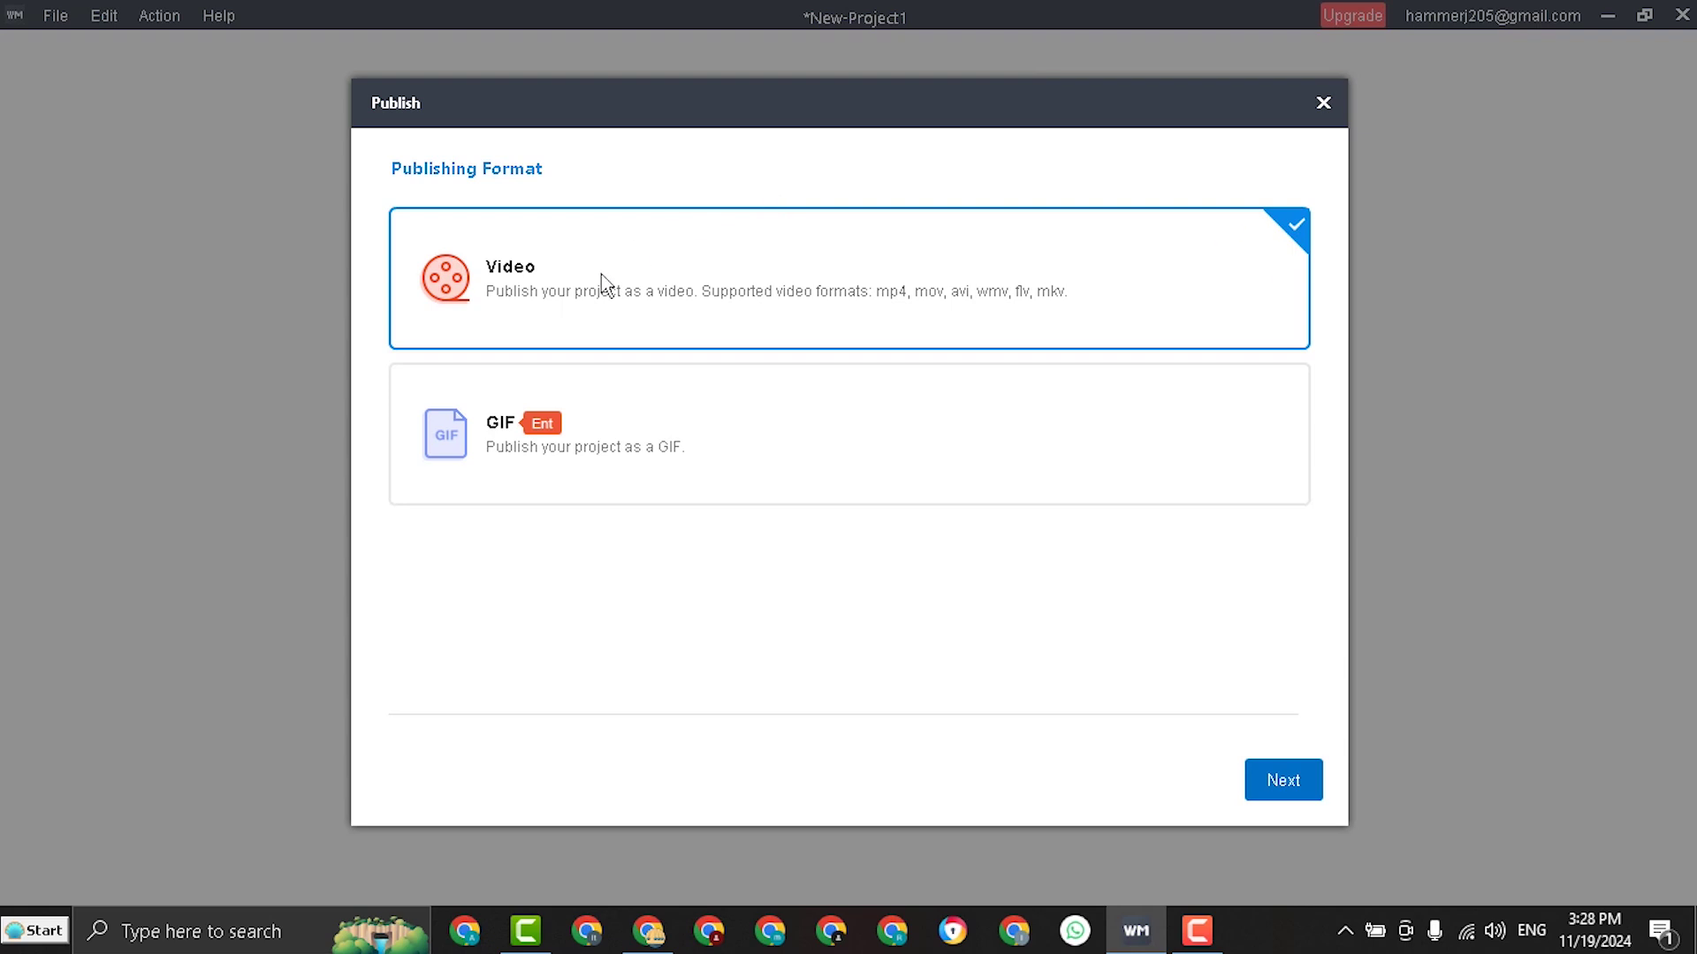
{"action": "left_click", "coordinate": [1265, 784]}
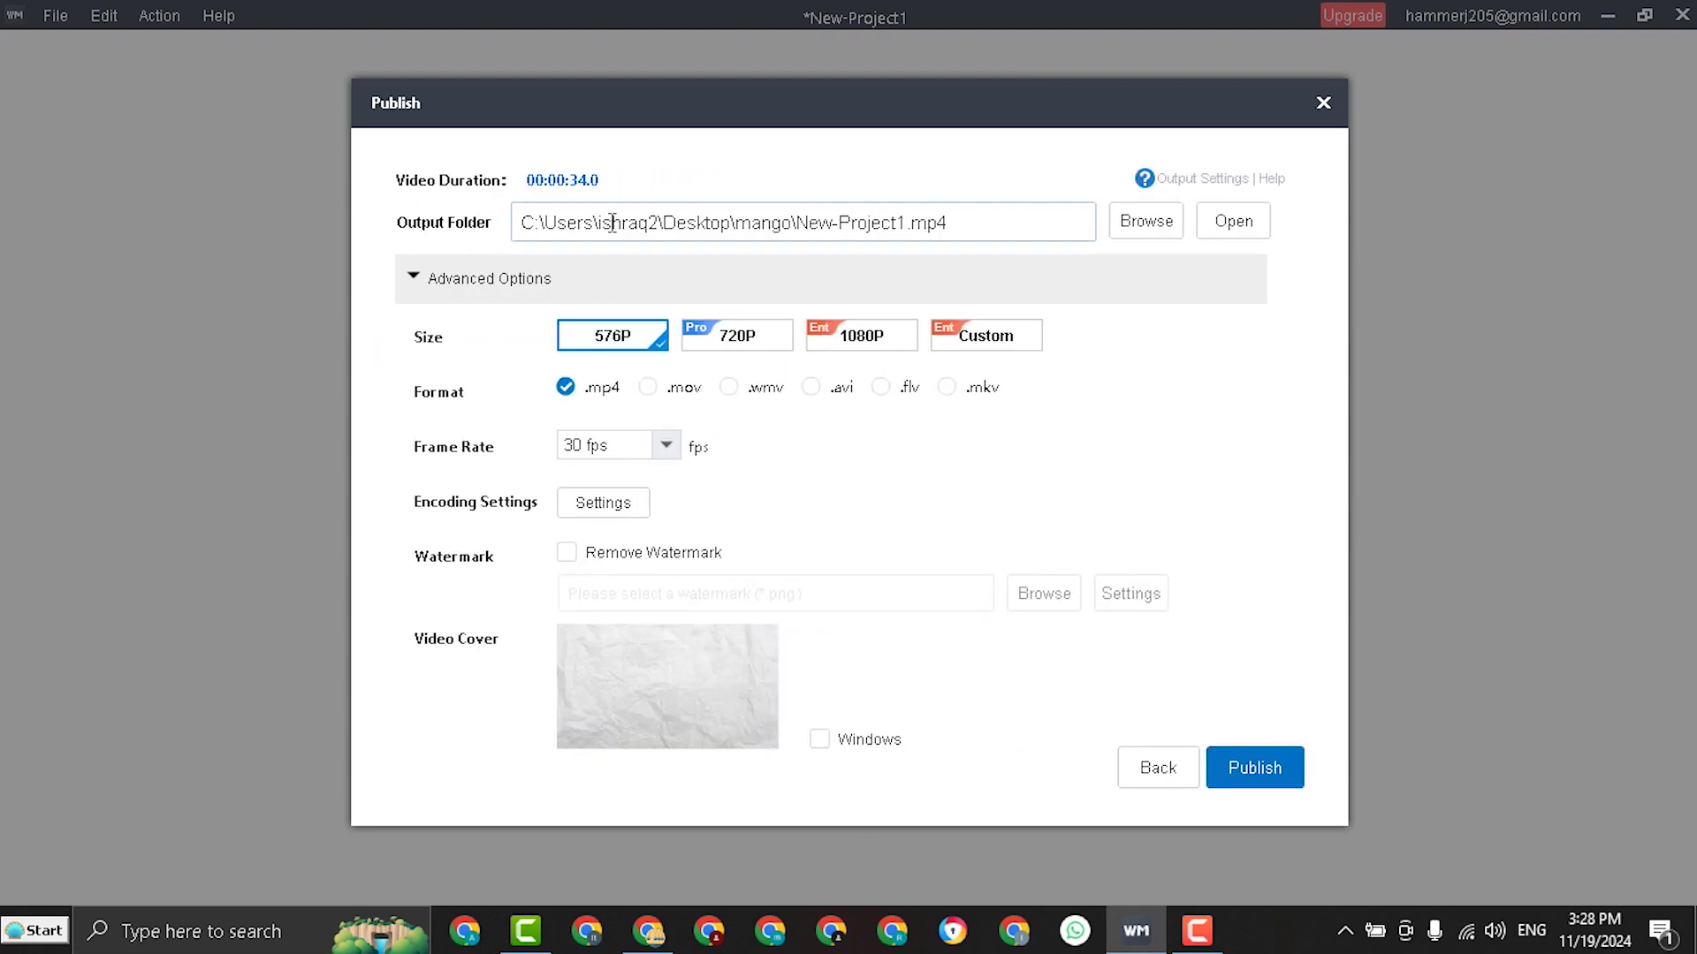
{"action": "left_click_drag", "start_coordinate": [794, 223], "coordinate": [903, 223]}
{"action": "type", "text": "my first video"}
{"action": "left_click", "coordinate": [1247, 774]}
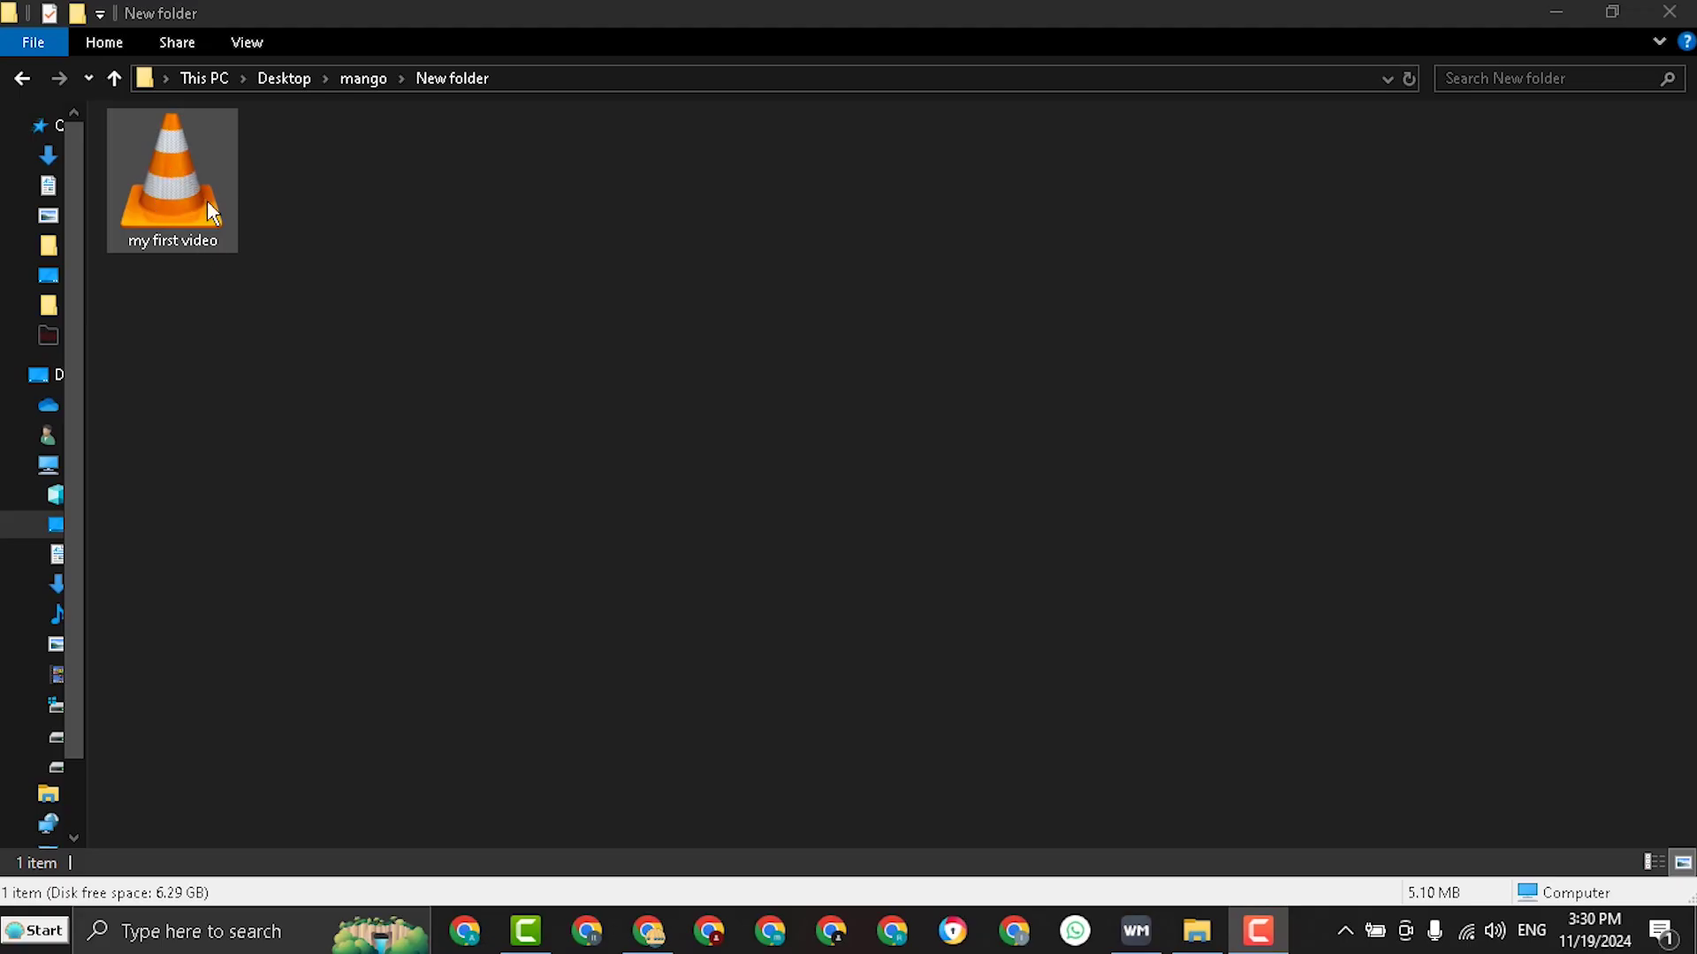
Open my first video.mp4 in VLC and pause the playback.
{"action": "double_click", "coordinate": [164, 177]}
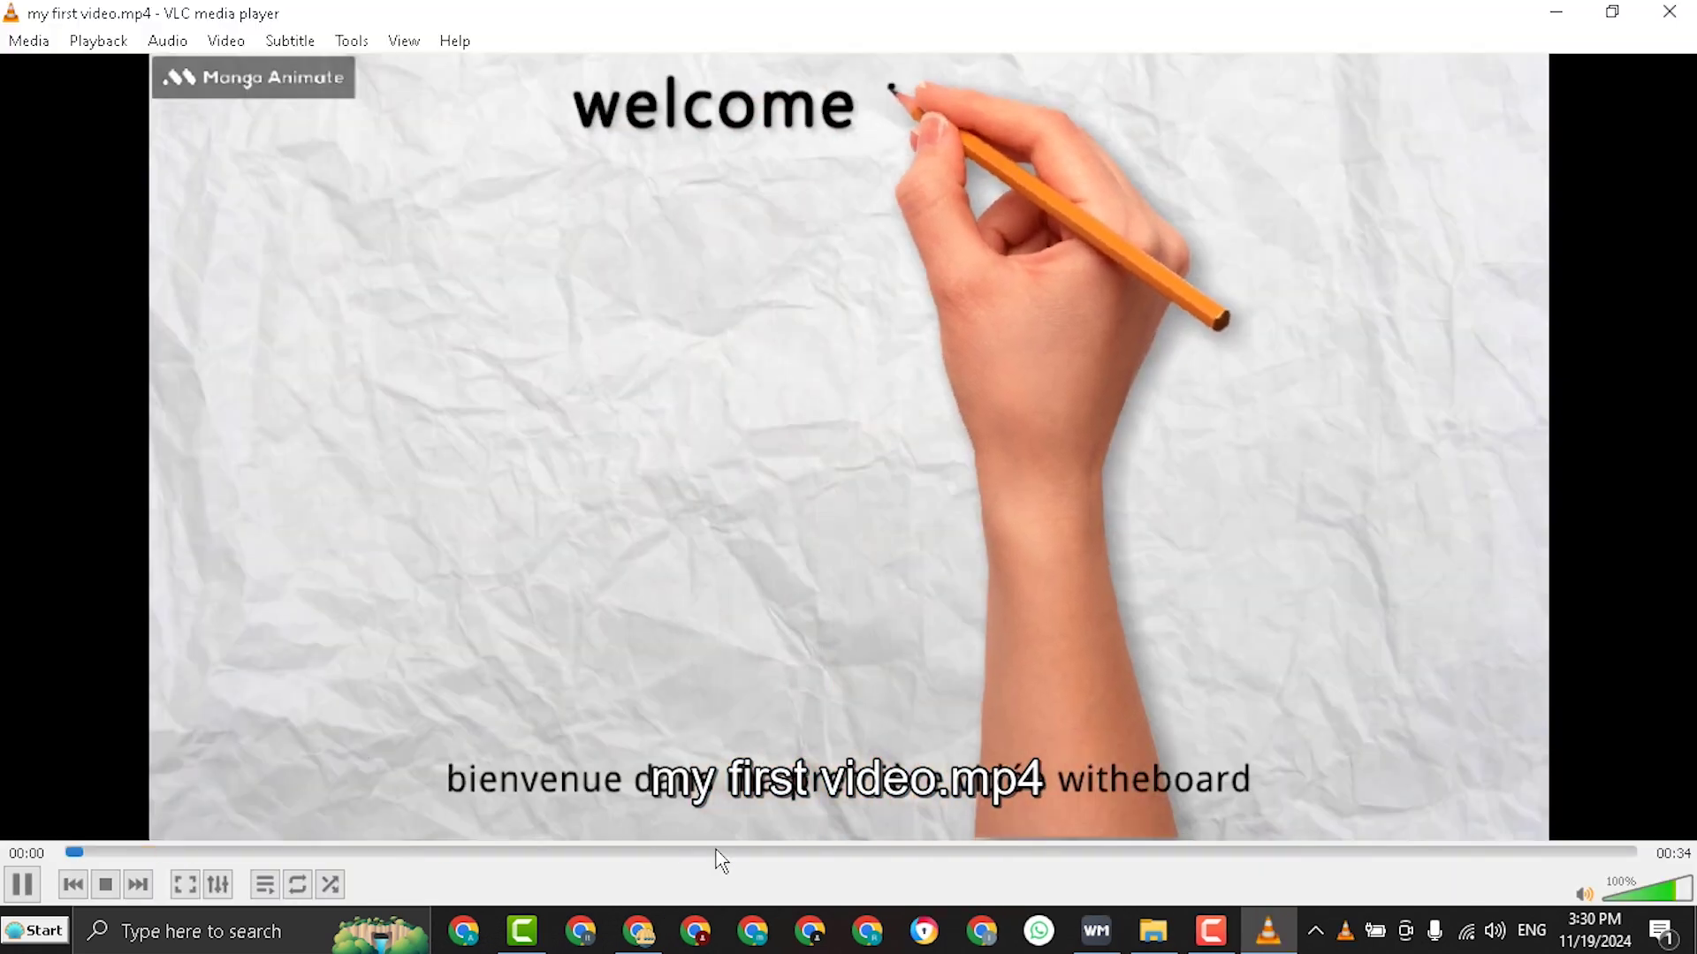
{"action": "left_click", "coordinate": [22, 885]}
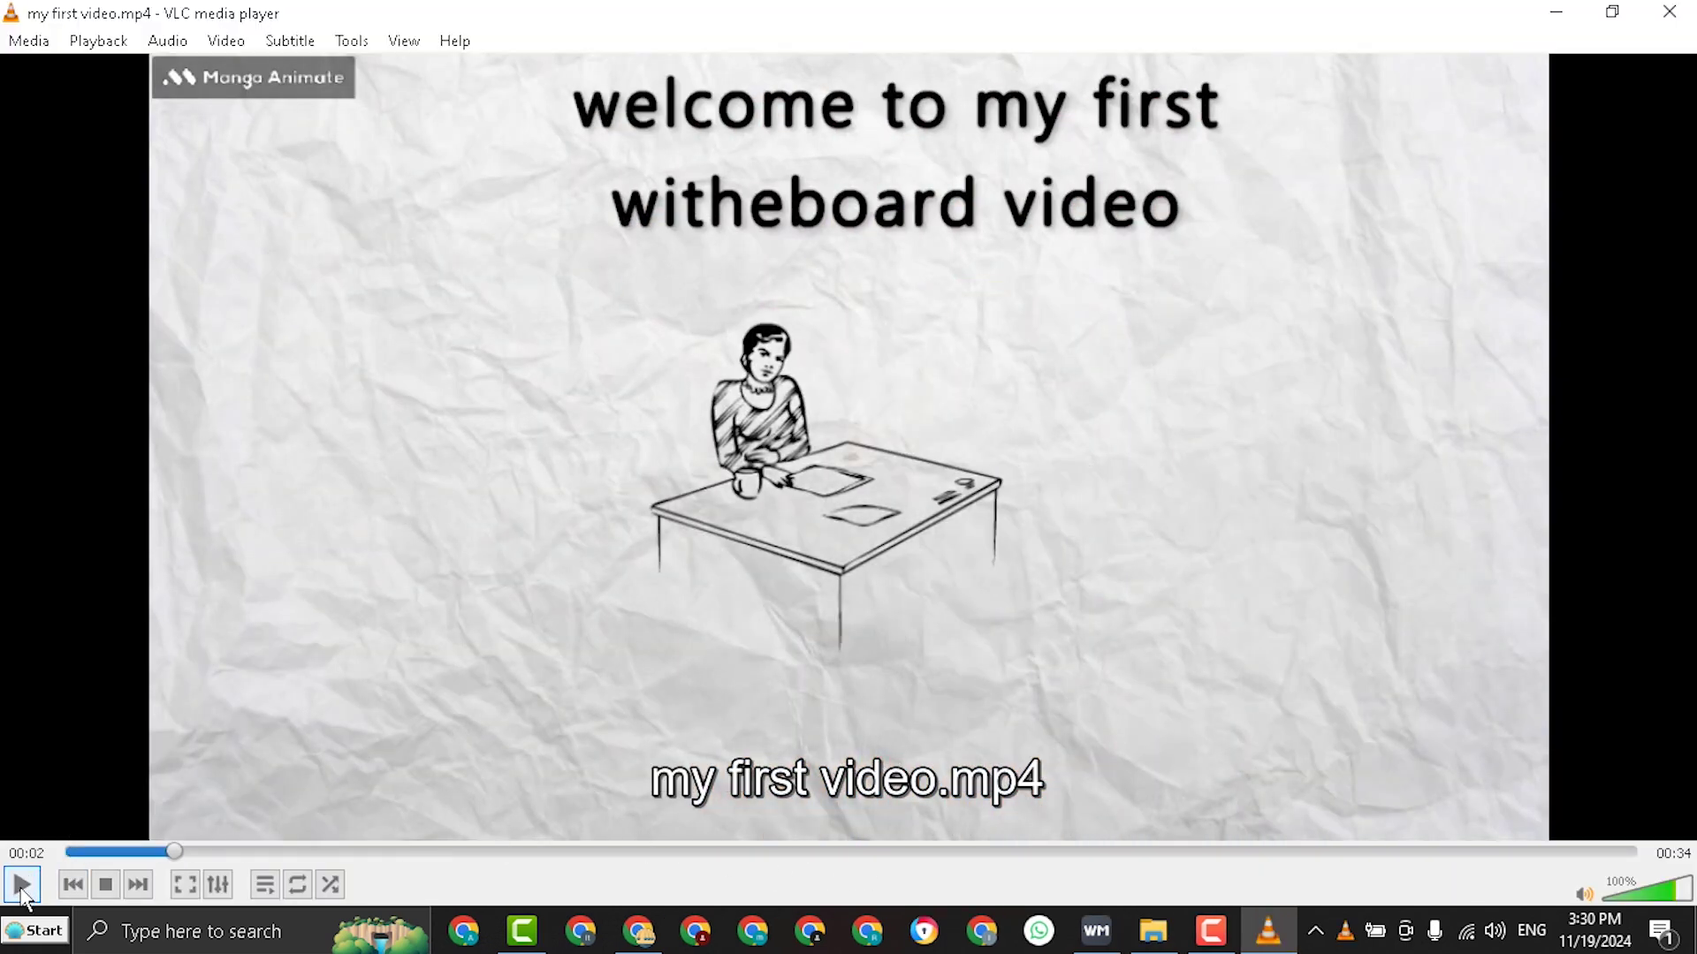